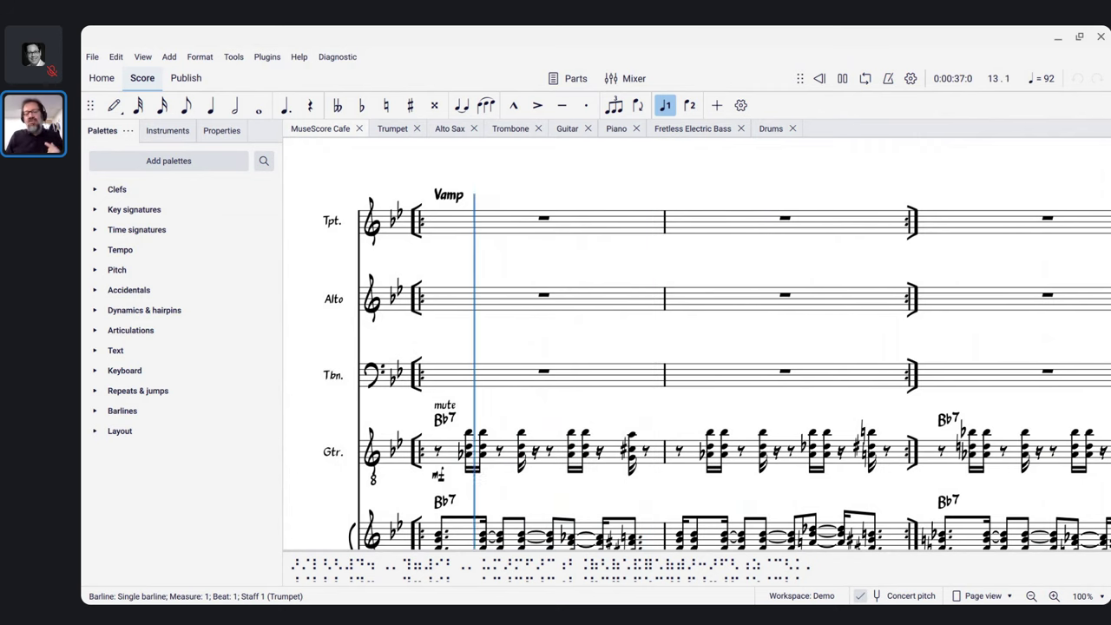
# Resize the MuseScore Cafe score window so the meeting chat shows beside it, and stop the playback
pyautogui.press('XF86AudioRaiseVolume')
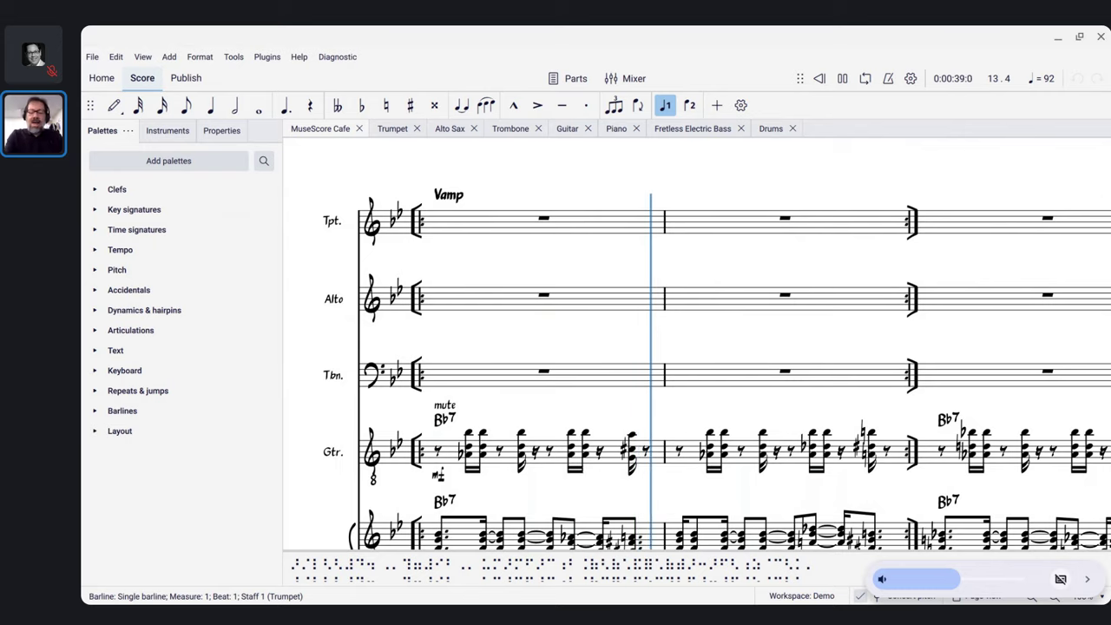
pyautogui.click(751, 80)
pyautogui.moveTo(786, 142); pyautogui.dragTo(858, 165)
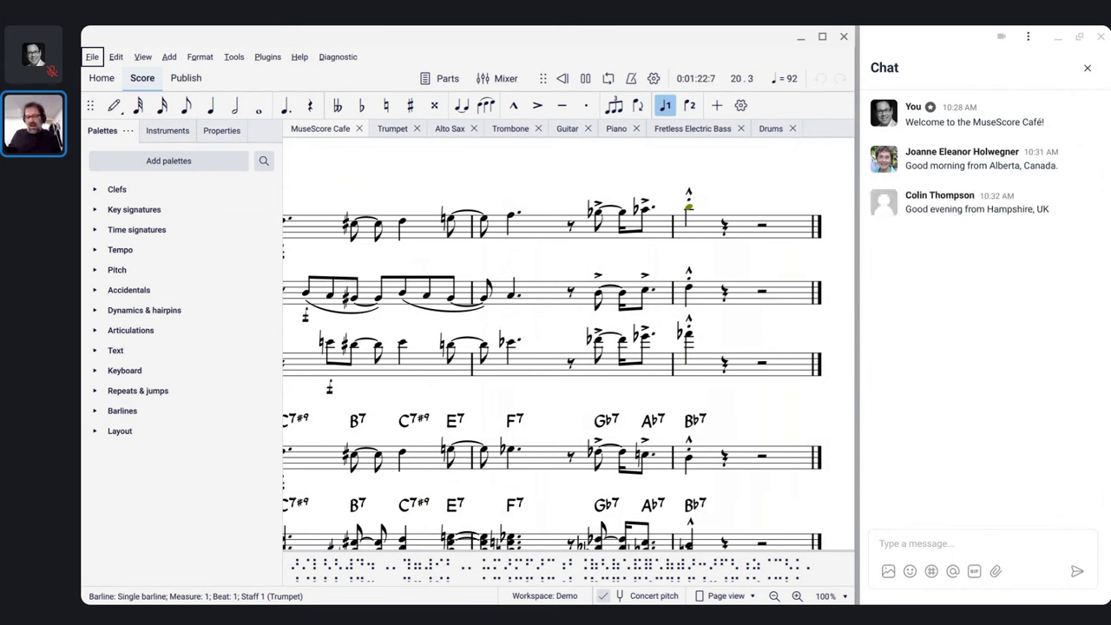
pyautogui.press('space')
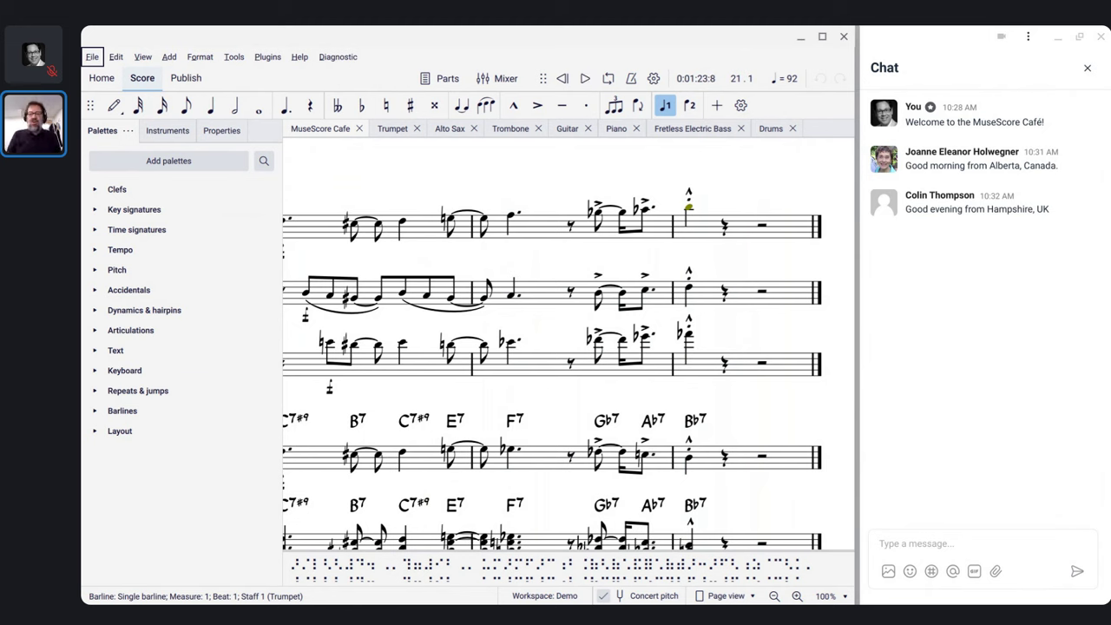
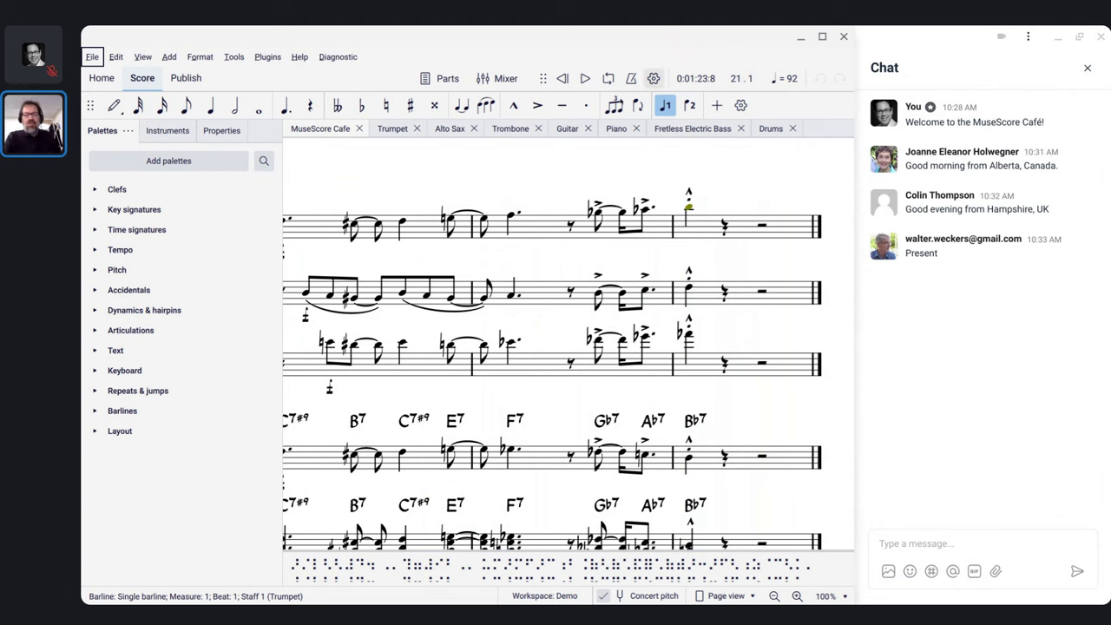
# Show the properties of the selected barline in place of the palettes
pyautogui.click(615, 105)
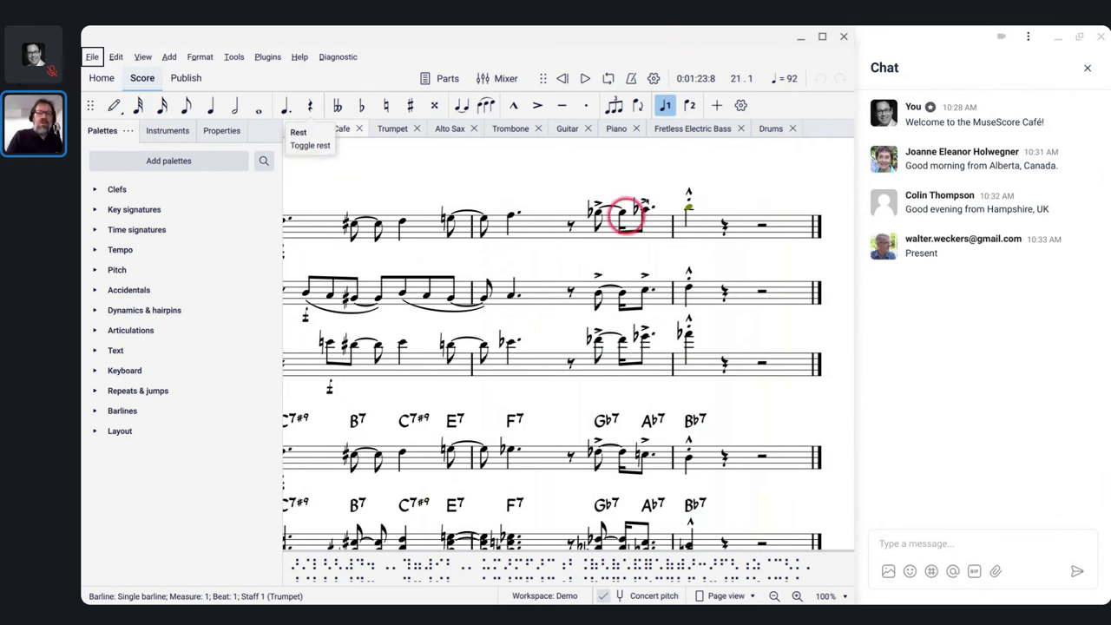
pyautogui.click(153, 146)
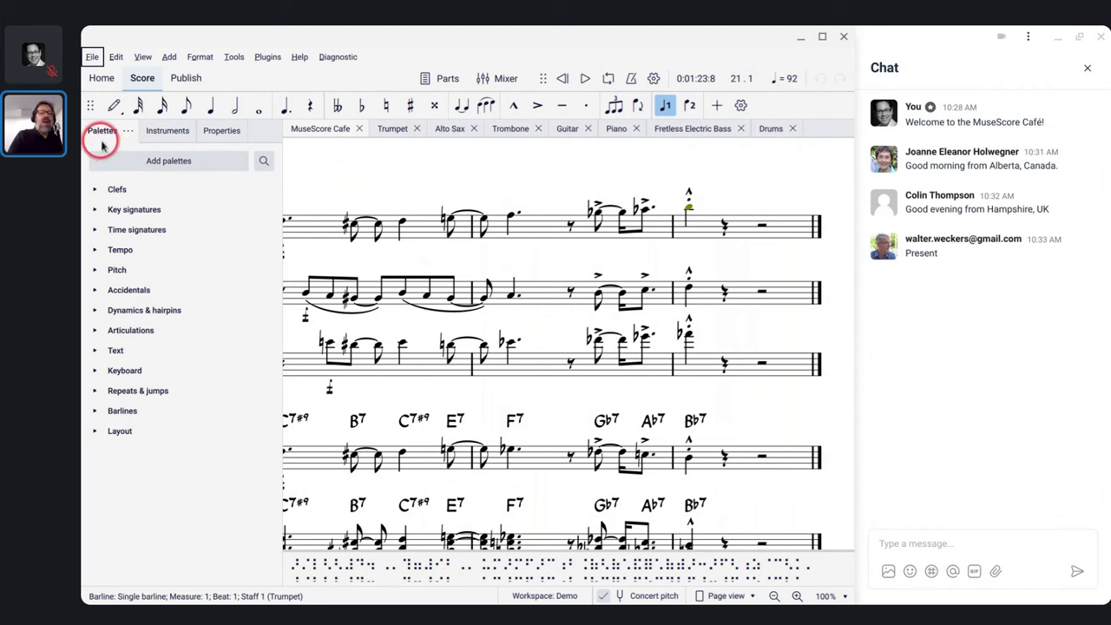
pyautogui.click(156, 136)
pyautogui.click(210, 134)
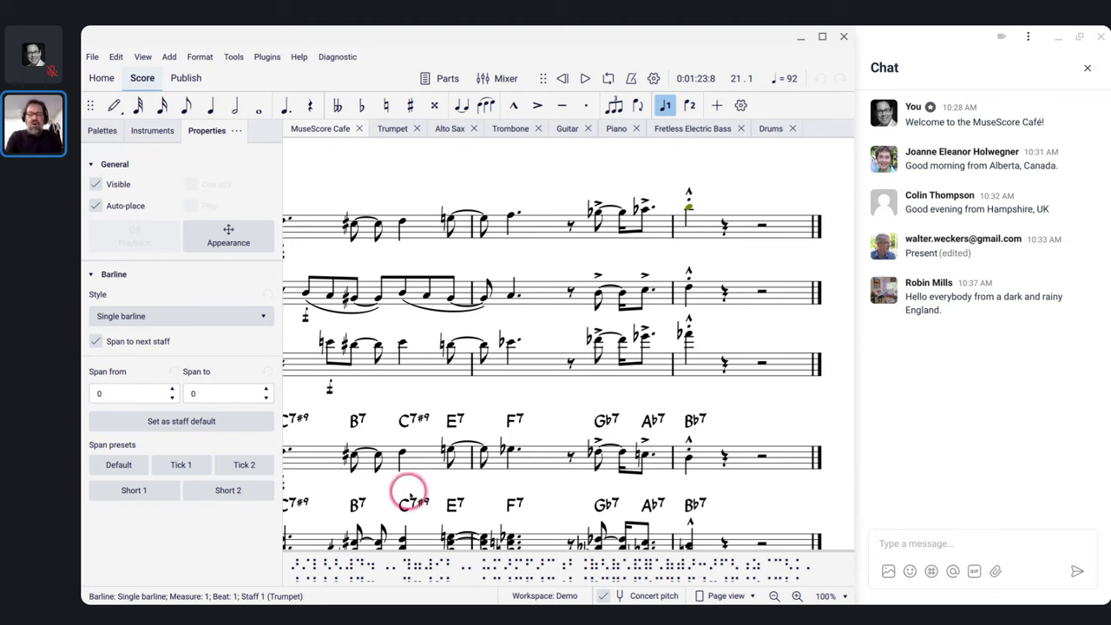
pyautogui.moveTo(478, 596)
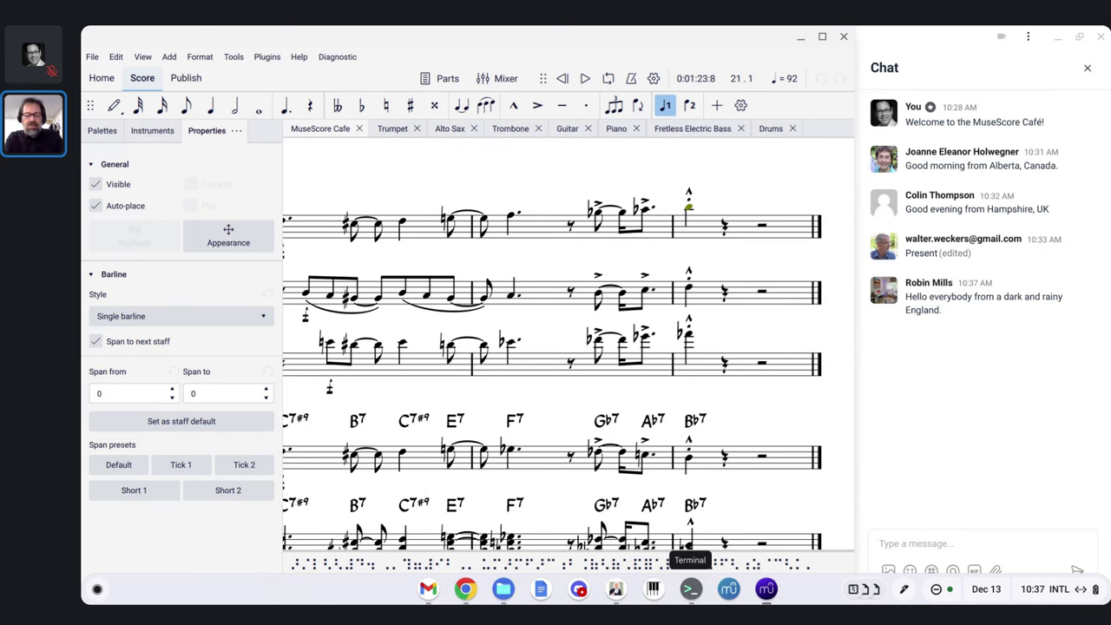
pyautogui.click(994, 507)
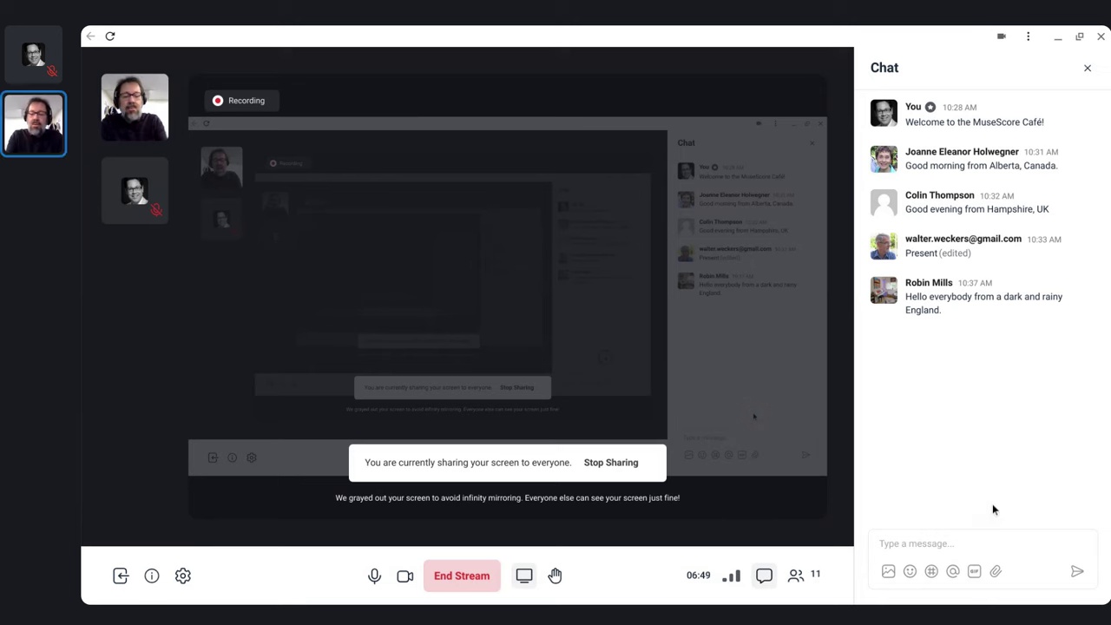
pyautogui.click(913, 540)
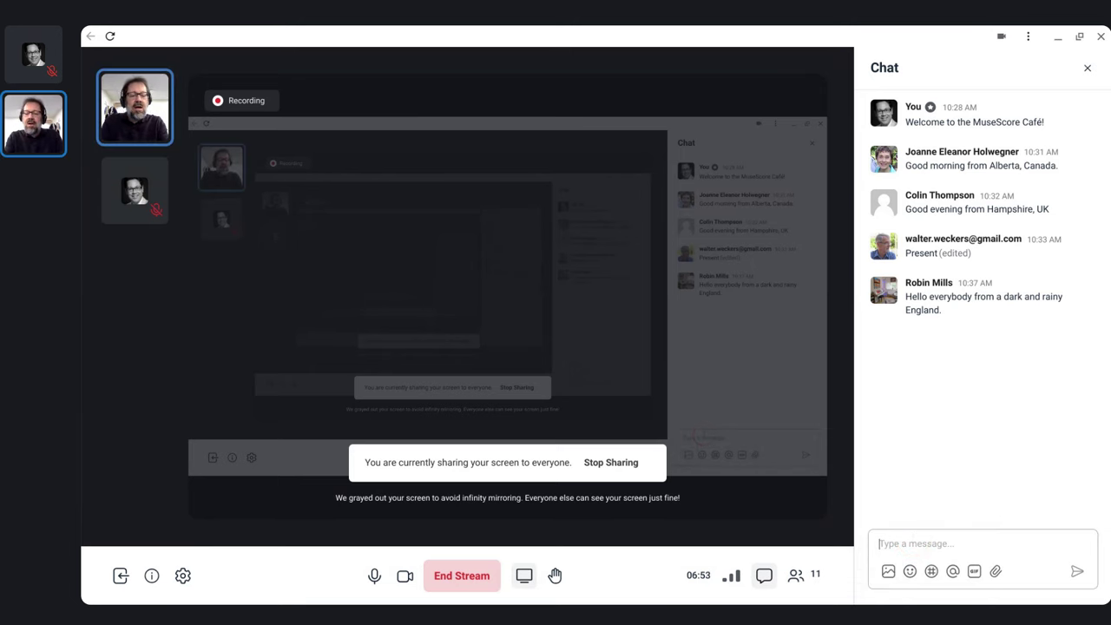
pyautogui.hotkey('alt', 'Tab')
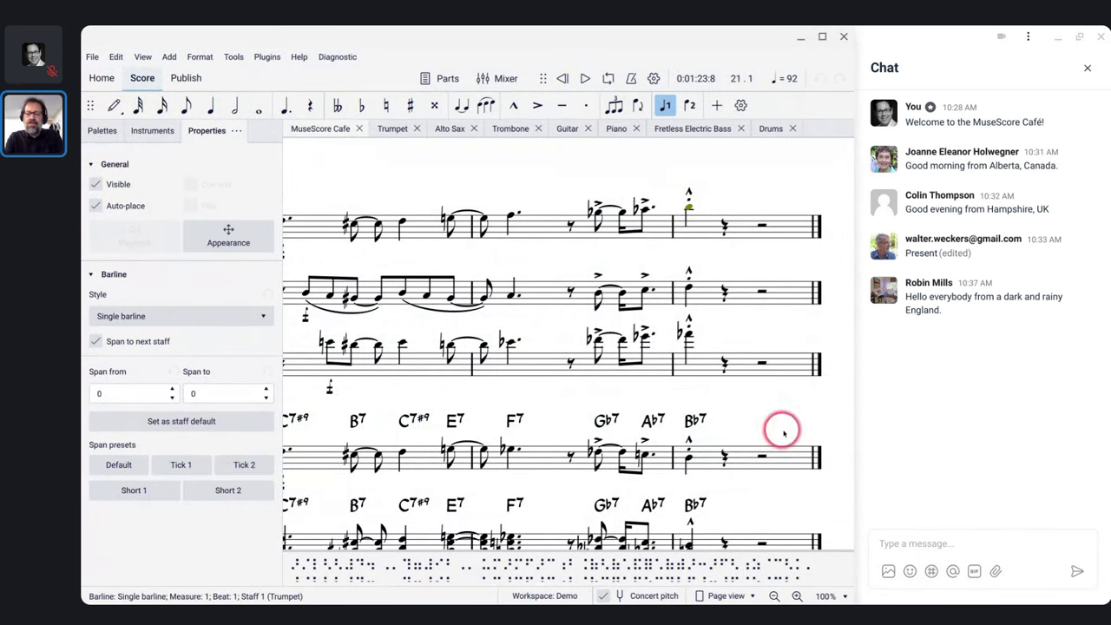
# Switch to the Terminal, start a new session and run the command "fix-scale nightly"
pyautogui.moveTo(636, 598)
pyautogui.click(690, 589)
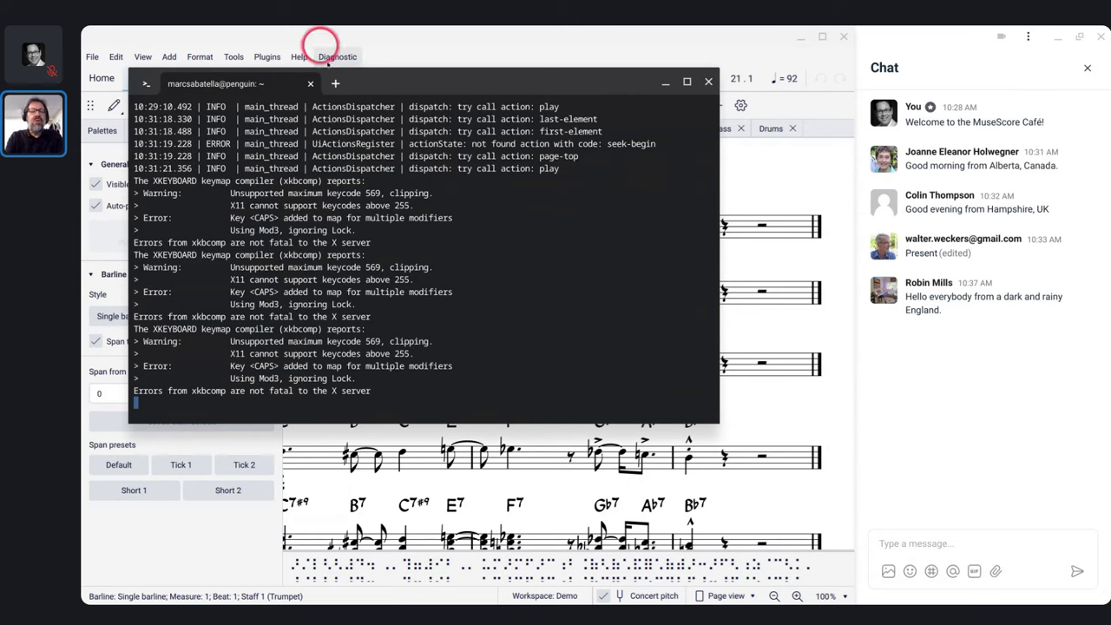
pyautogui.click(336, 84)
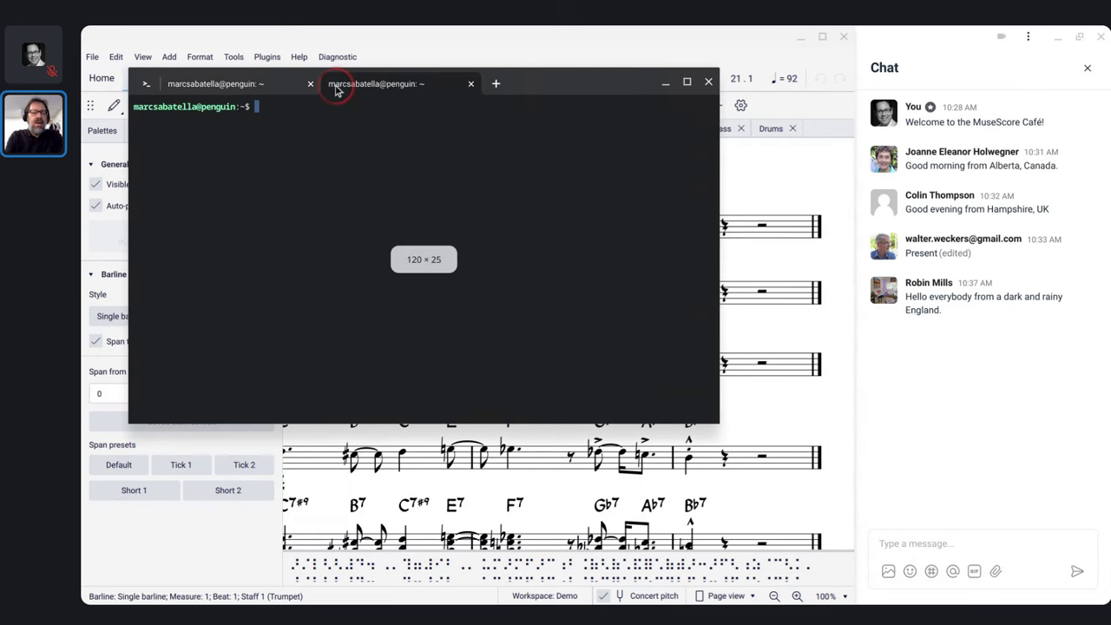
pyautogui.write('fix')
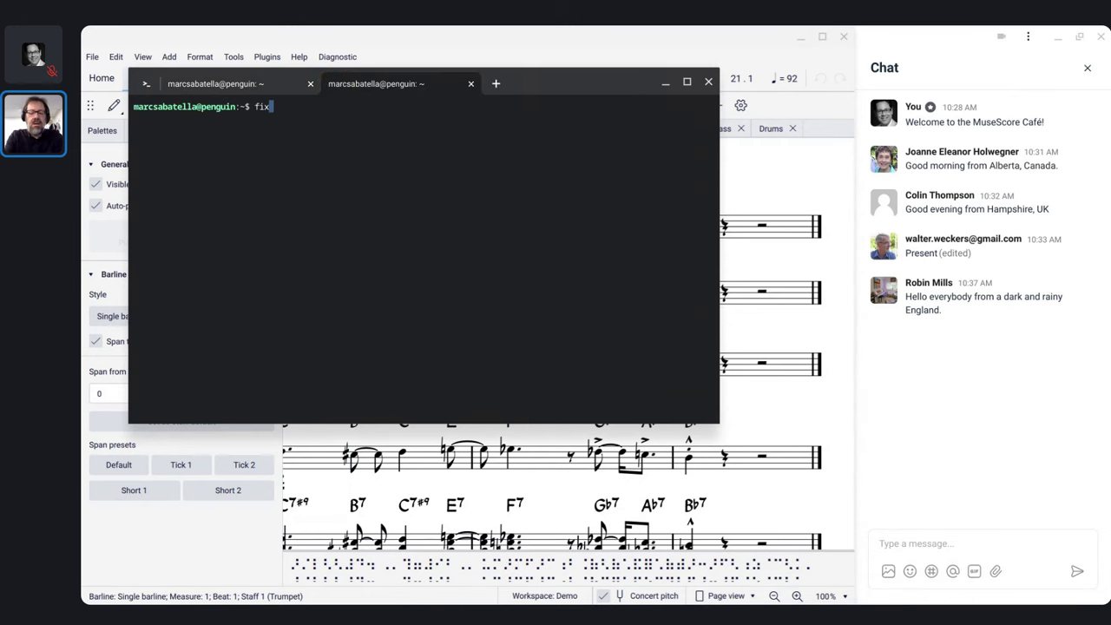
pyautogui.write('-scale nightly')
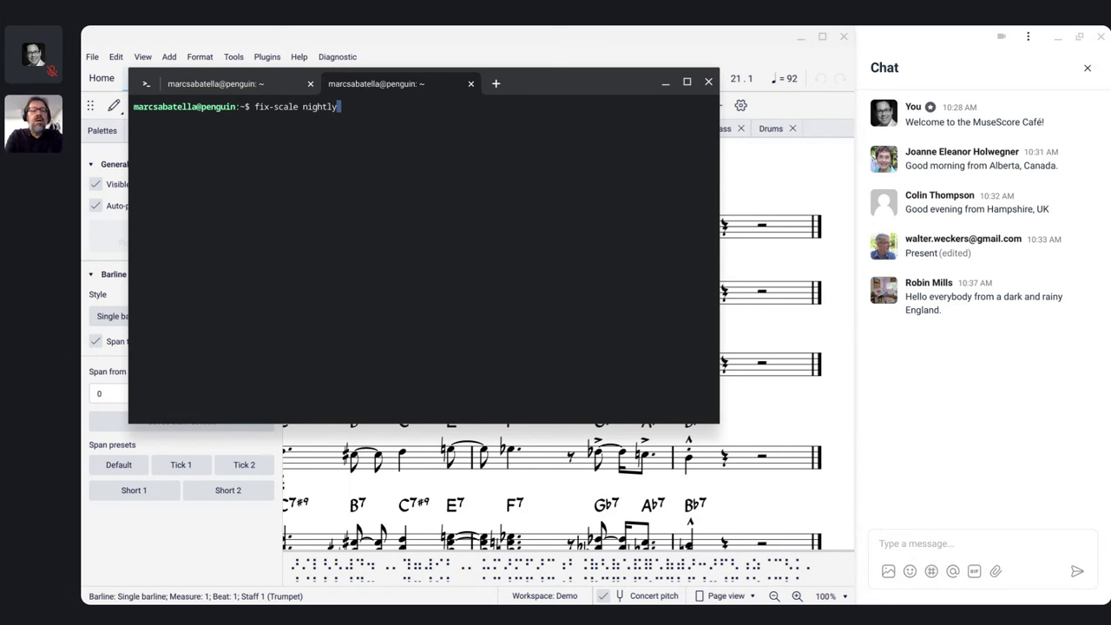
pyautogui.press('Return')
# Search the installed apps for the nightly build, launch MU 4.2 Nightly Portable and switch to its window
pyautogui.moveTo(152, 601)
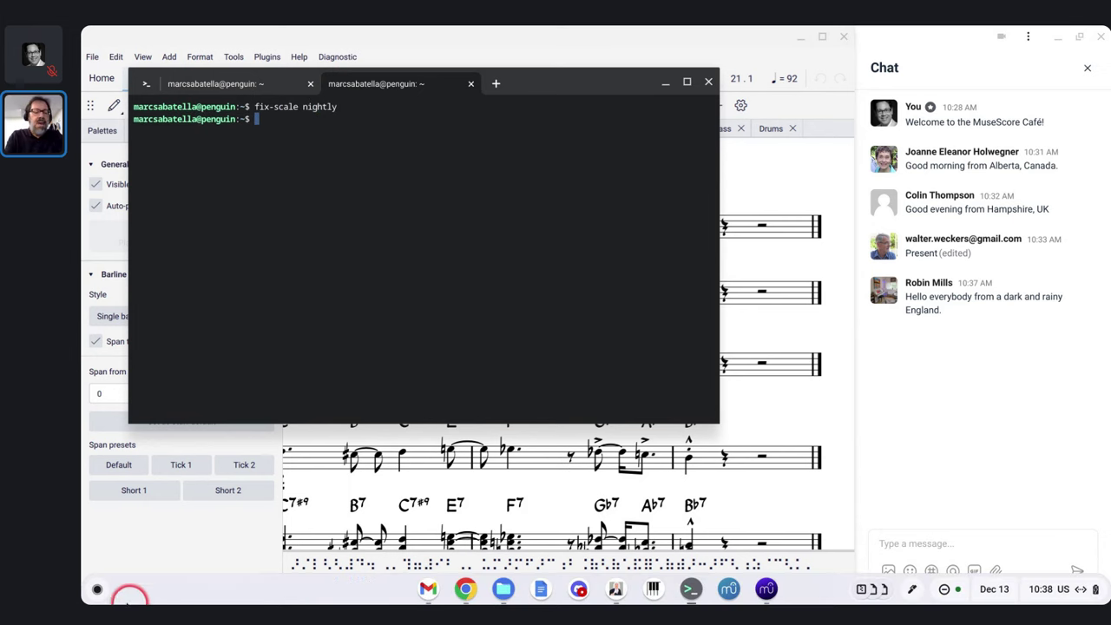
pyautogui.click(98, 590)
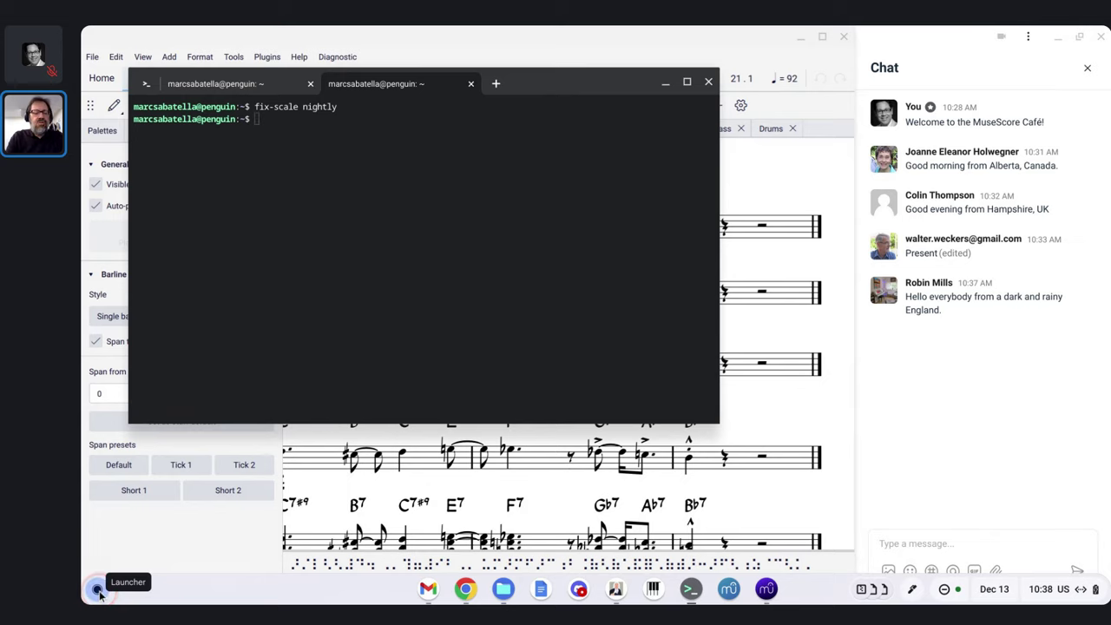
pyautogui.click(236, 309)
pyautogui.click(301, 156)
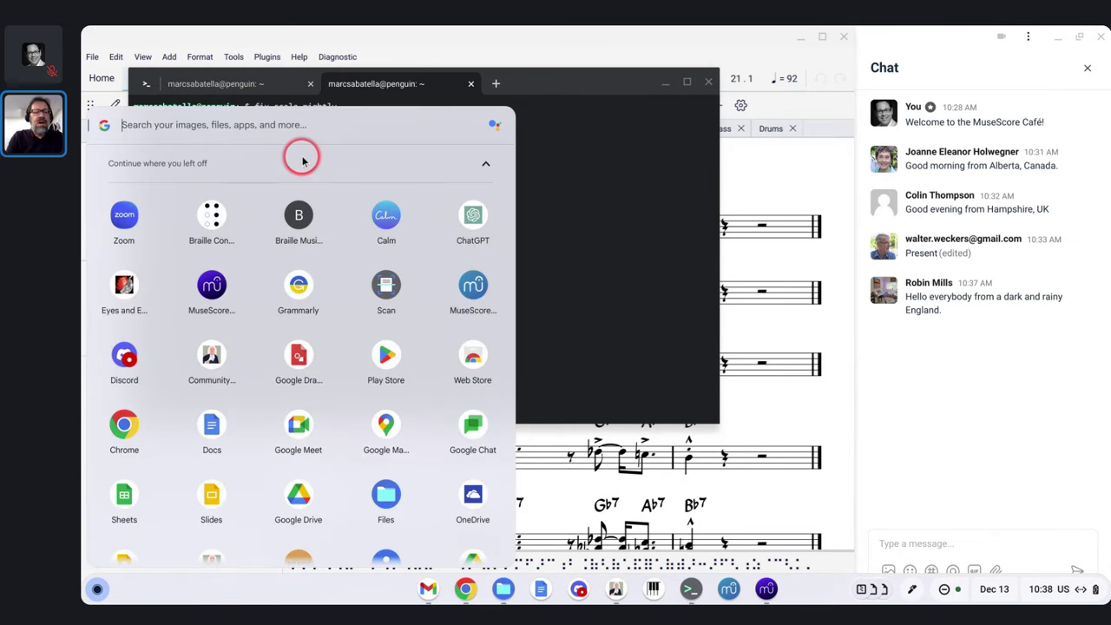
pyautogui.write('nighty')
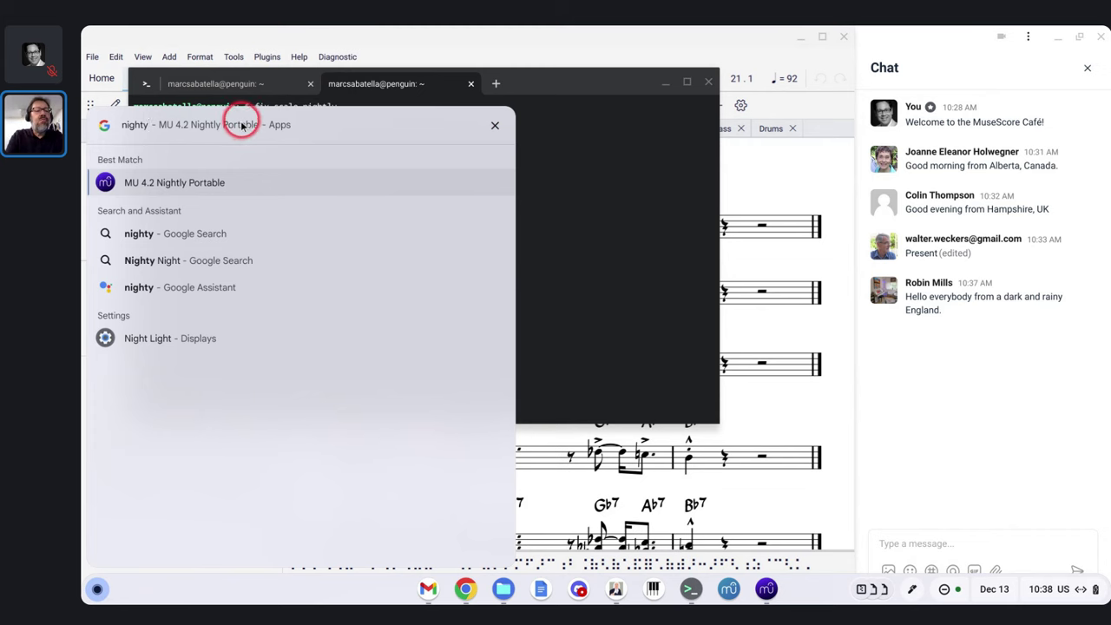
pyautogui.click(198, 180)
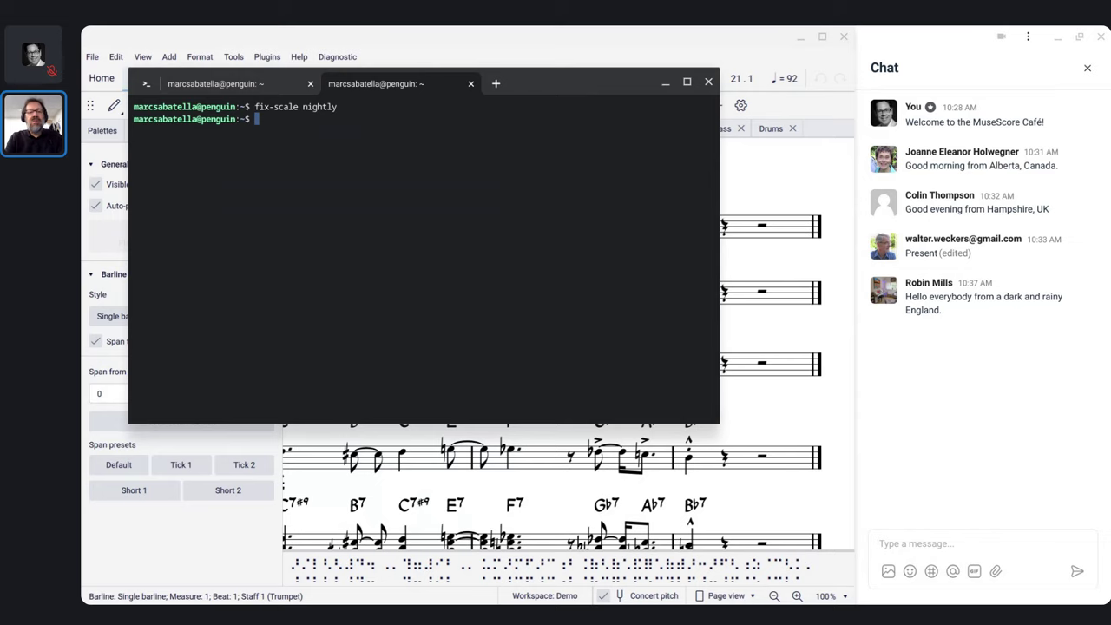
pyautogui.hotkey('alt', 'Tab')
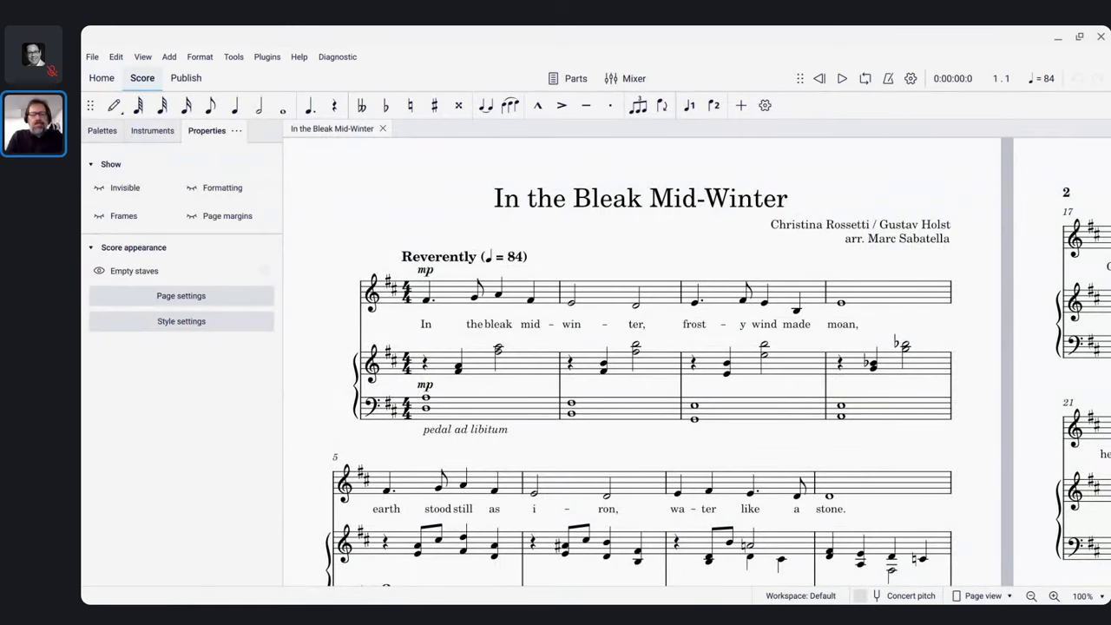
# Display the mixer for In the Bleak Mid-Winter and check the sound choices of the Voice channel
pyautogui.press('F10')
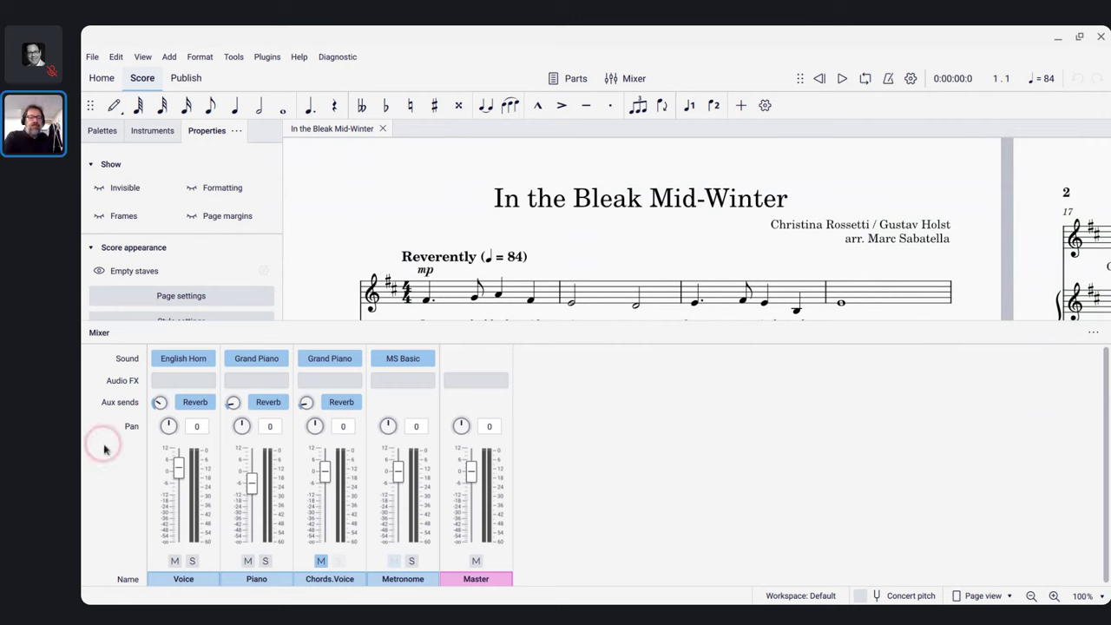
pyautogui.click(206, 359)
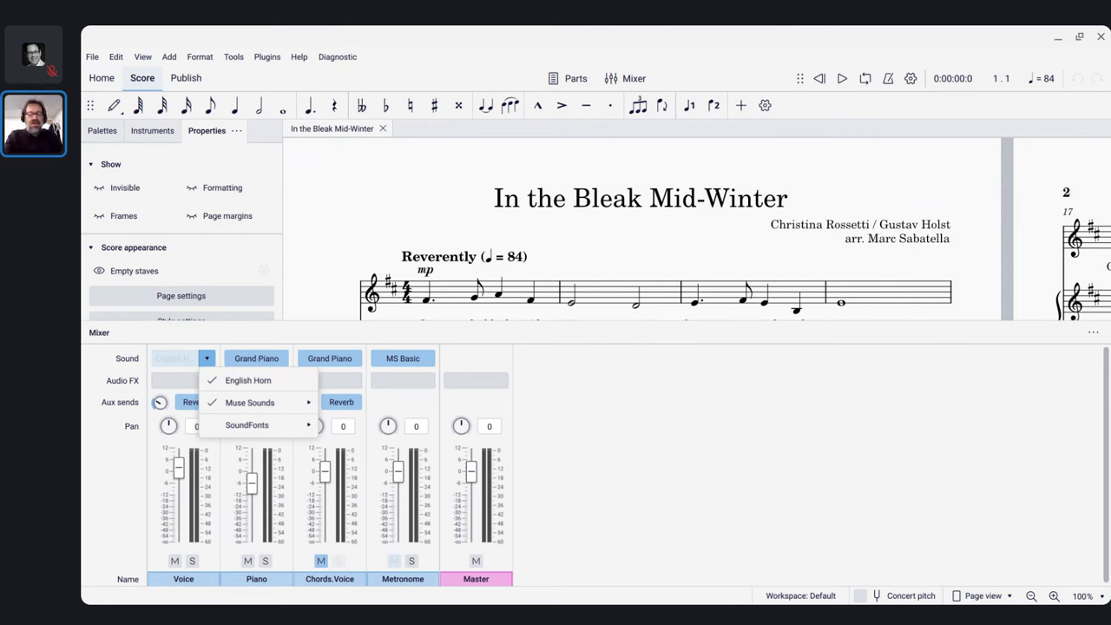
pyautogui.press('Escape')
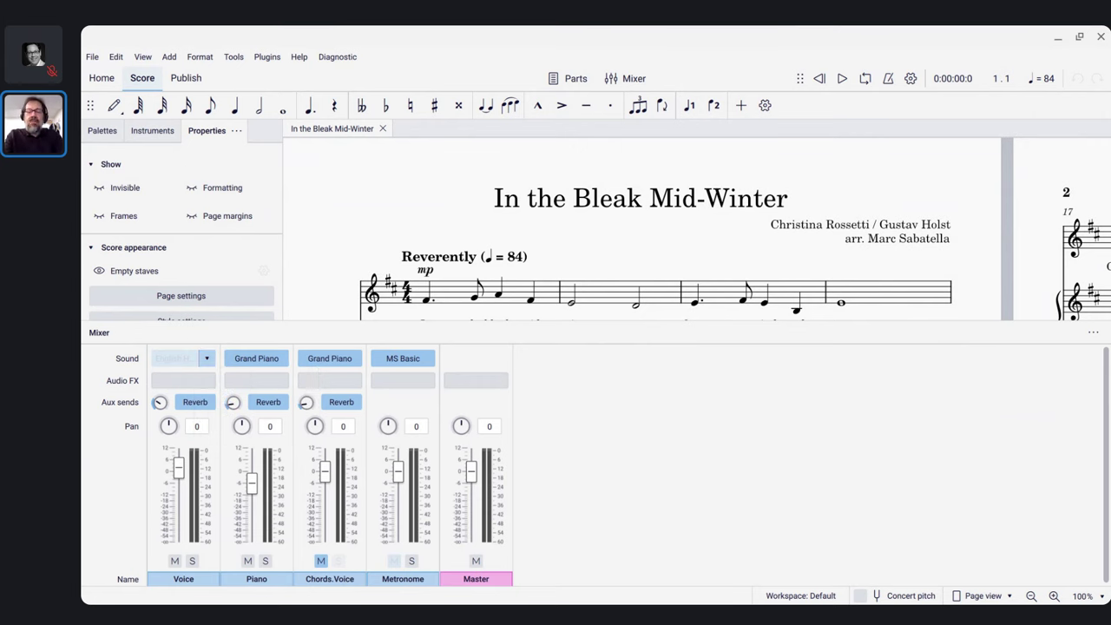
# Take the nightly build's window out of full size and widen it to the edge of the chat
pyautogui.click(1080, 39)
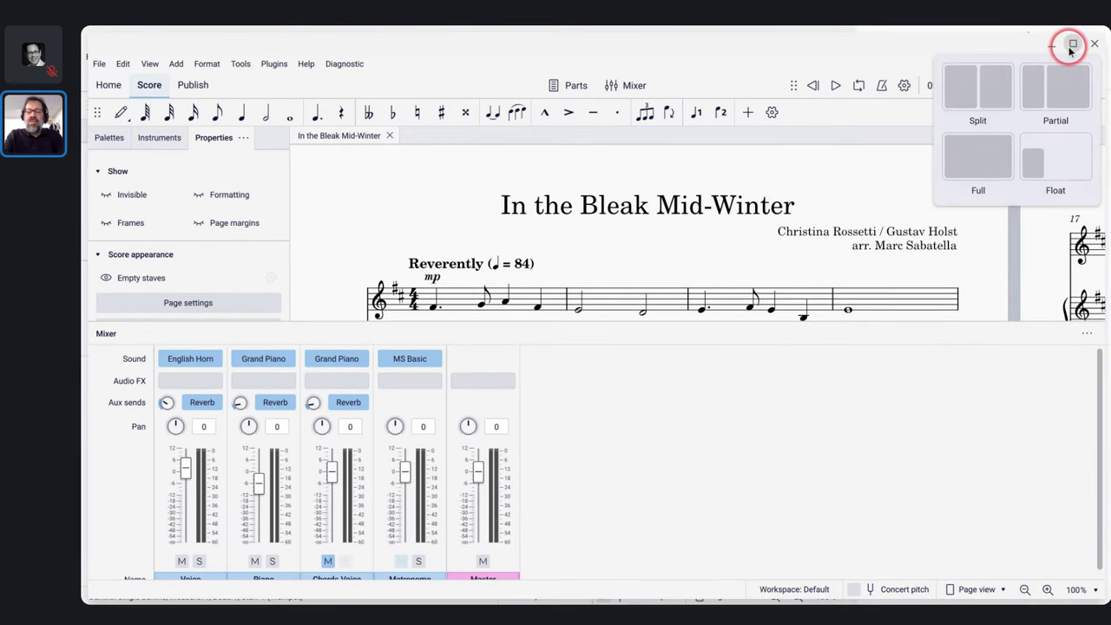
pyautogui.click(1071, 42)
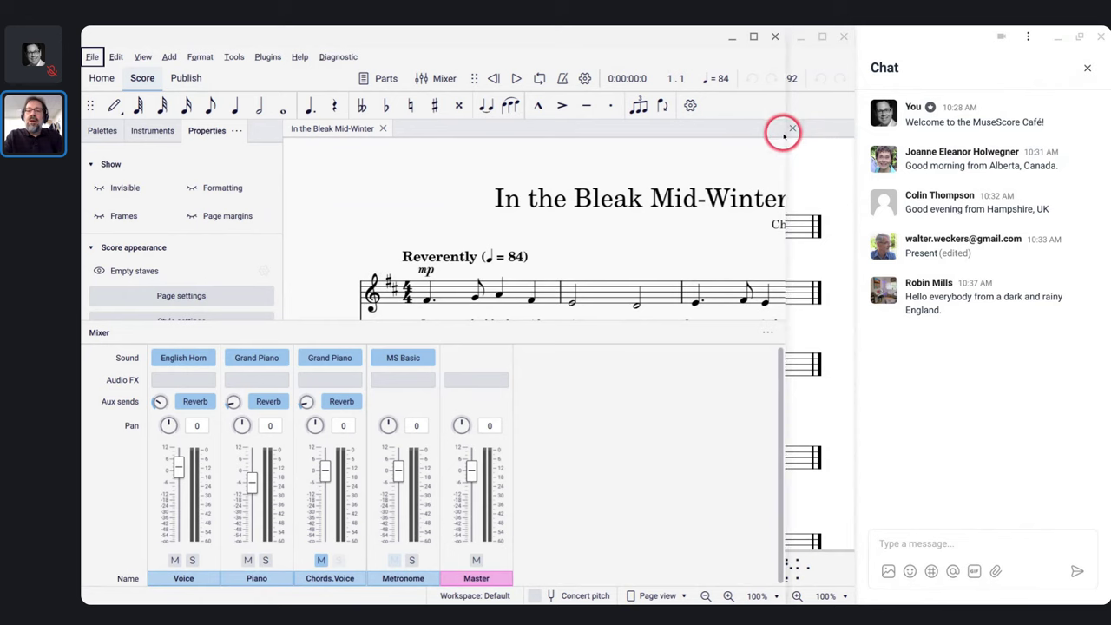
pyautogui.moveTo(786, 133); pyautogui.dragTo(854, 137)
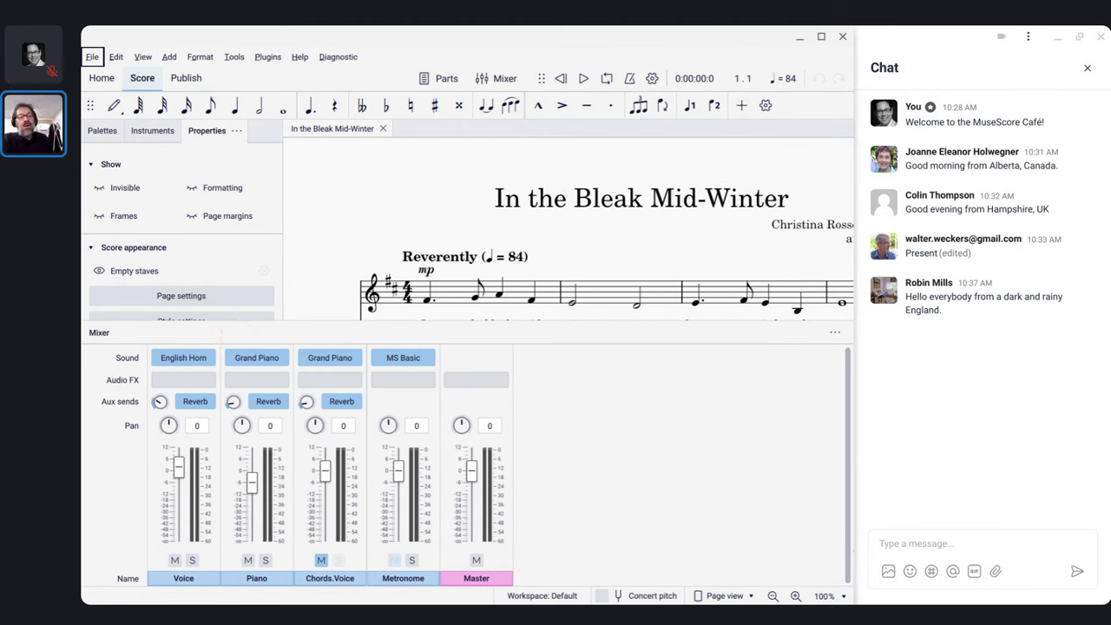
# Look through the Muse Sounds libraries offered for the Voice channel's sound
pyautogui.click(218, 342)
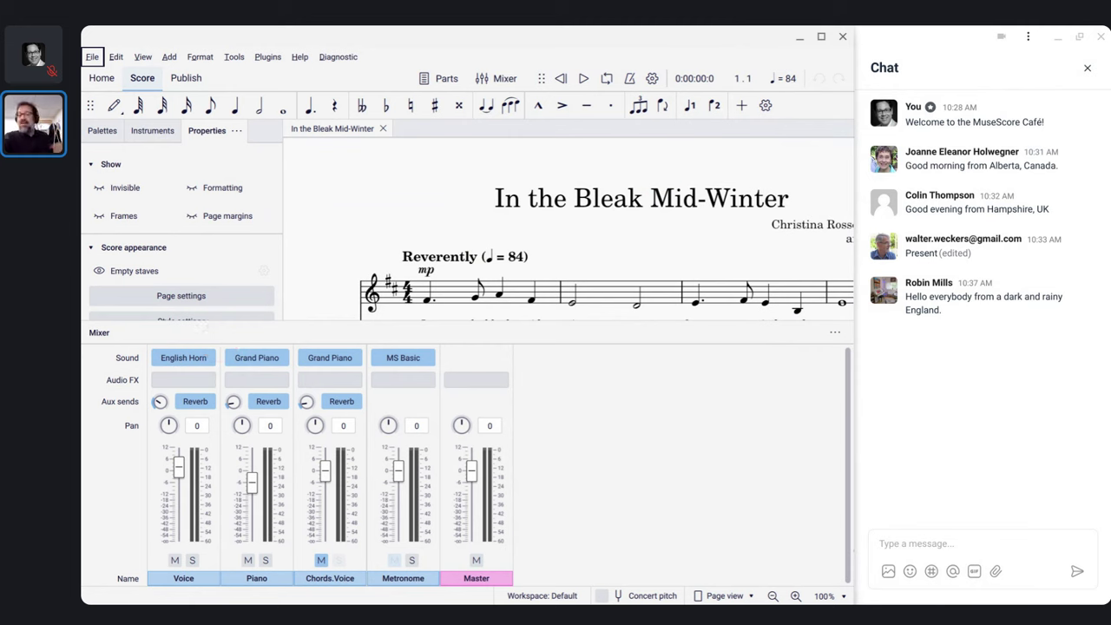
pyautogui.click(204, 355)
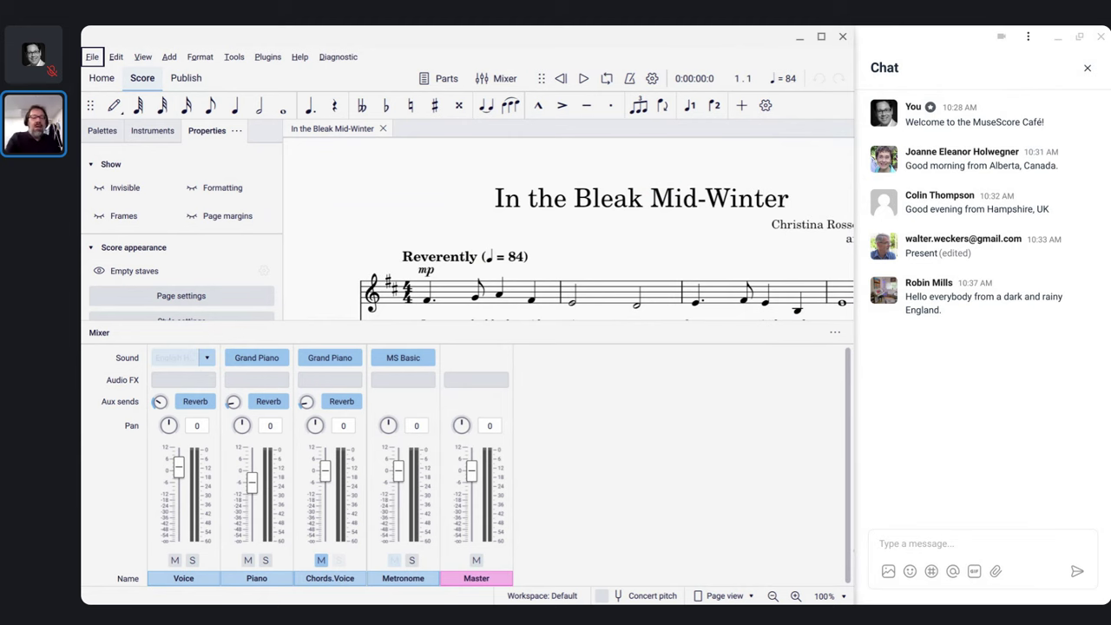
pyautogui.click(206, 358)
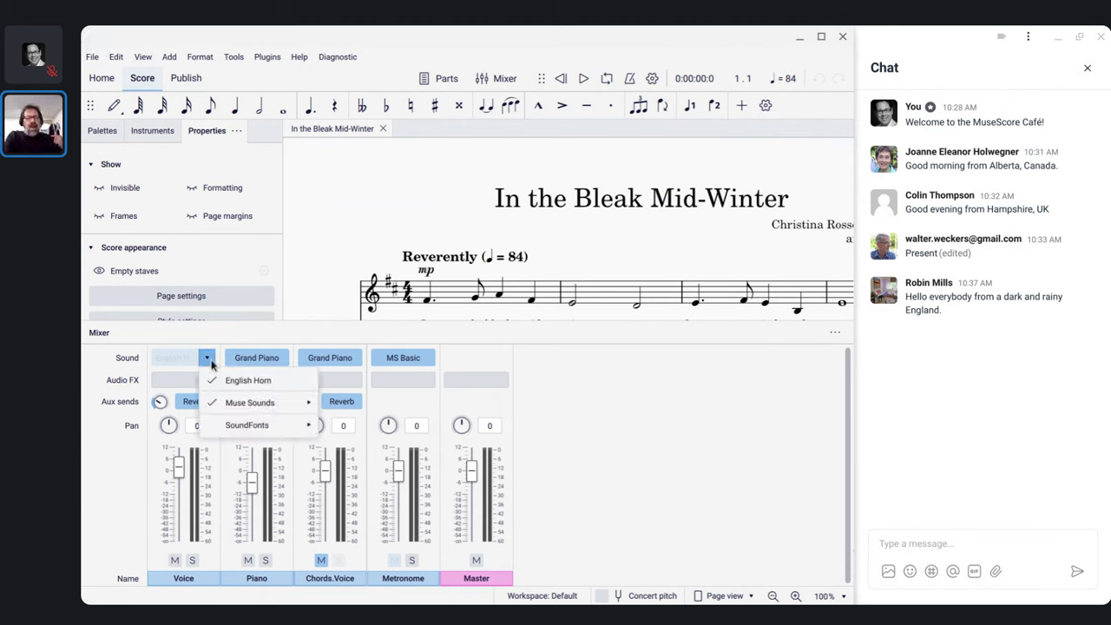
pyautogui.click(223, 403)
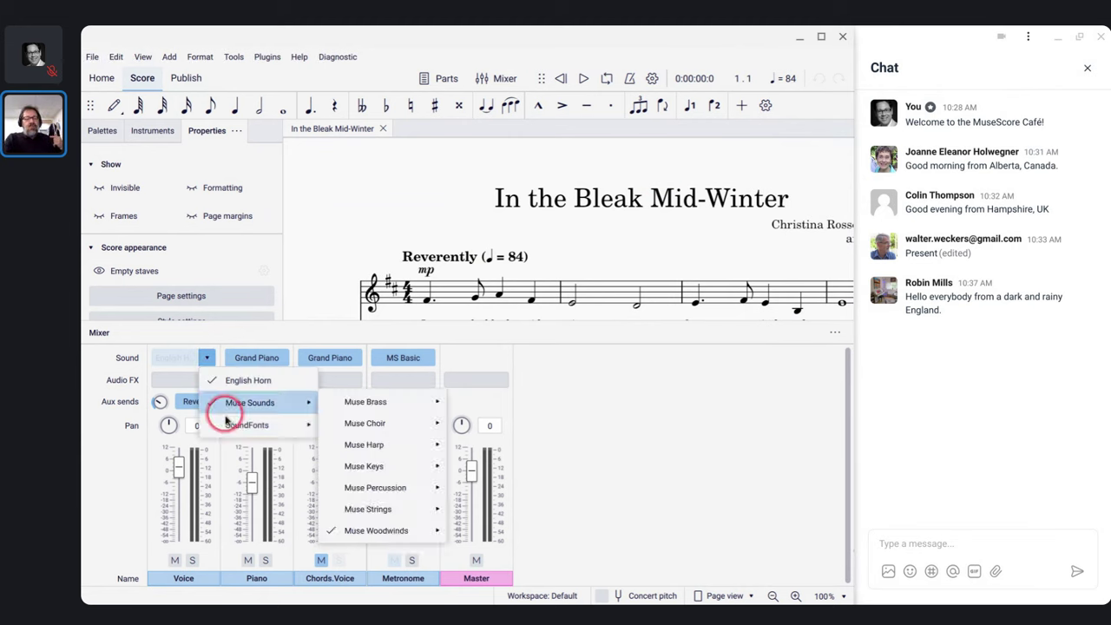
# Look through the SoundFonts offered for the Voice channel, checking the banks of AegeanSymphonicOrchestra-v3_5-musescore and GeneralUser GS v1.471
pyautogui.click(230, 426)
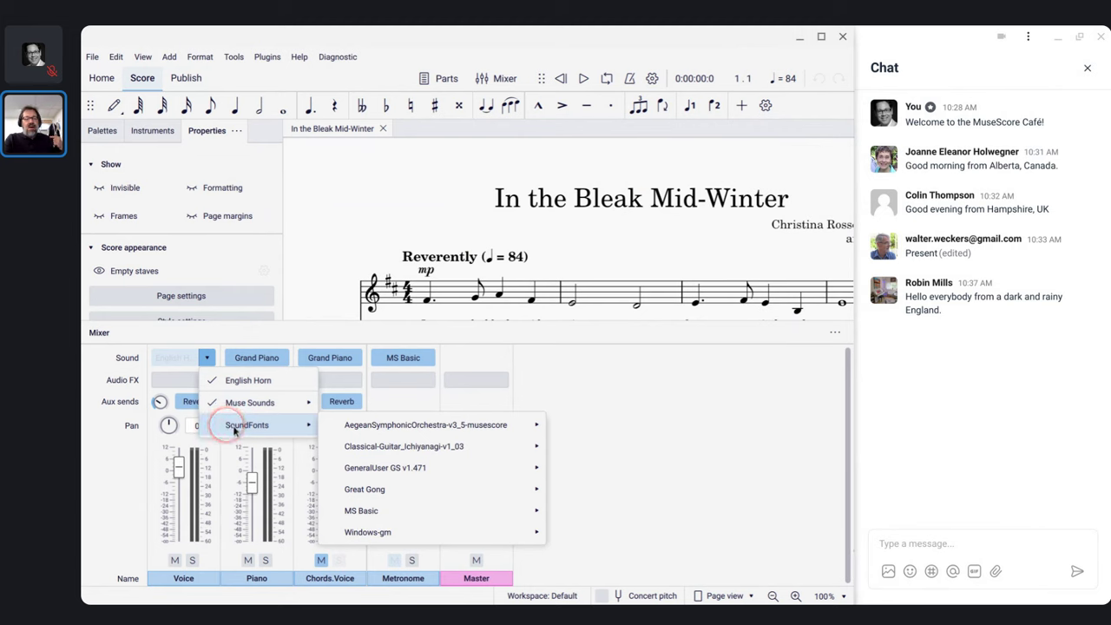
pyautogui.click(340, 426)
pyautogui.click(304, 426)
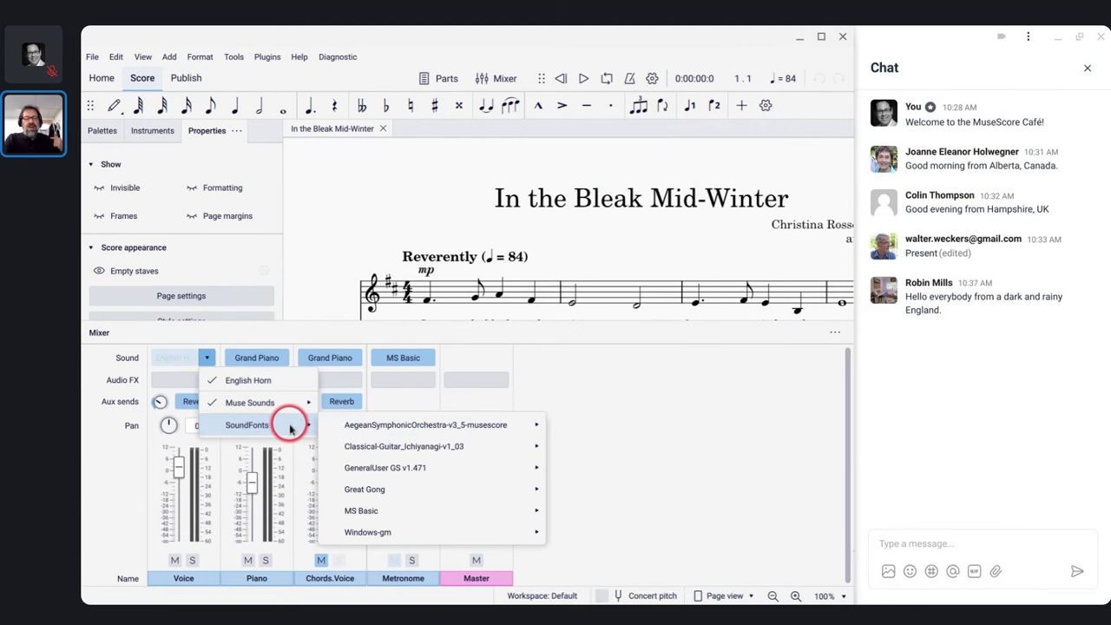
pyautogui.click(335, 425)
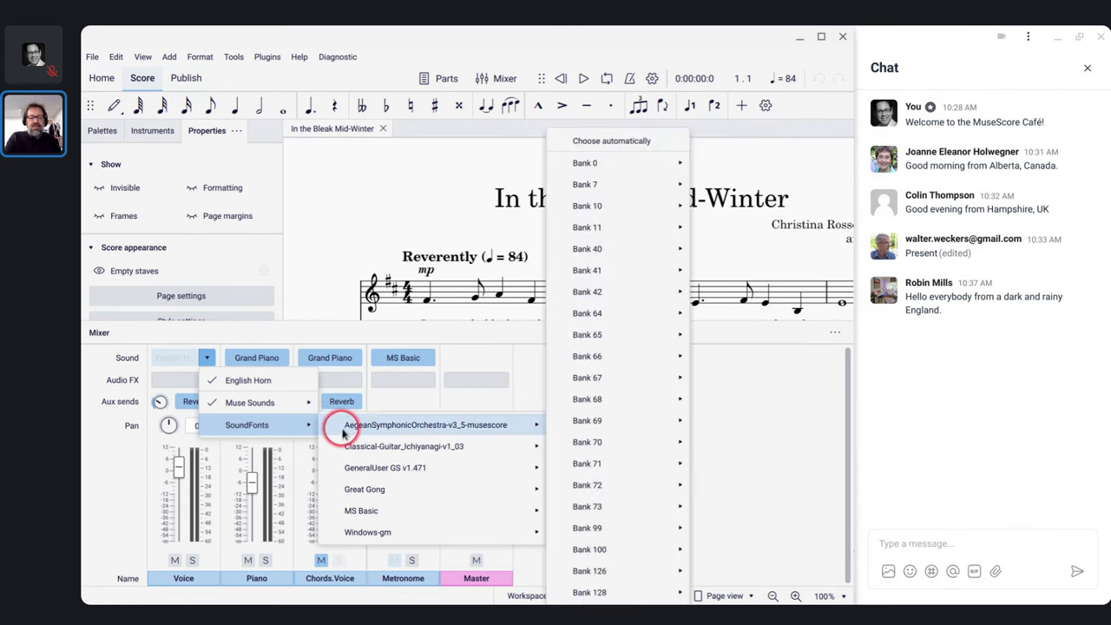
pyautogui.click(339, 446)
pyautogui.click(354, 488)
pyautogui.click(350, 468)
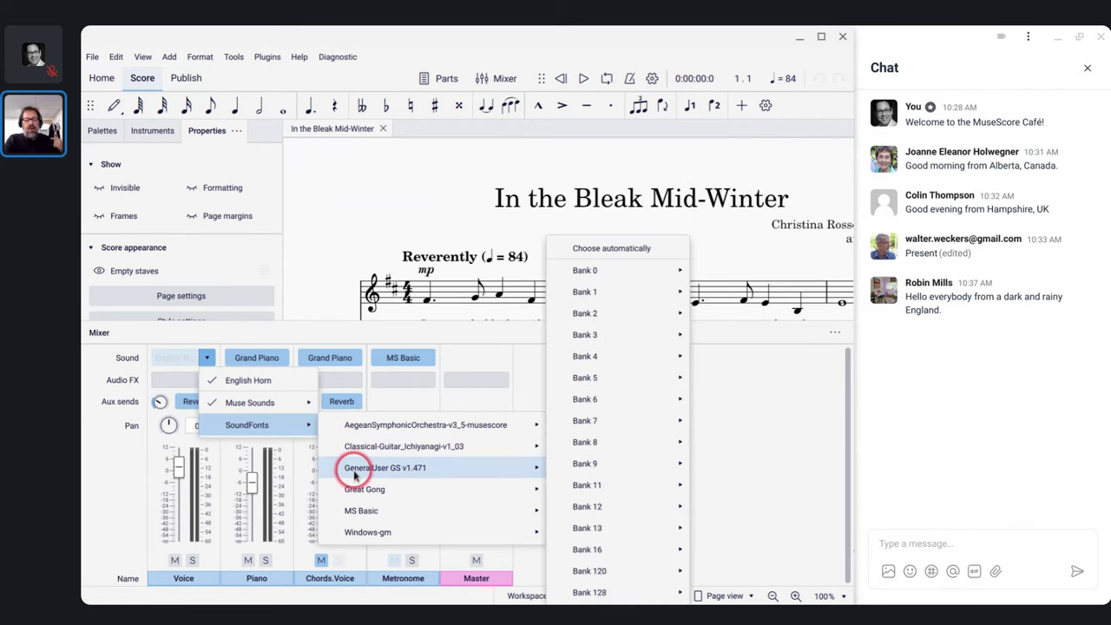
pyautogui.click(523, 472)
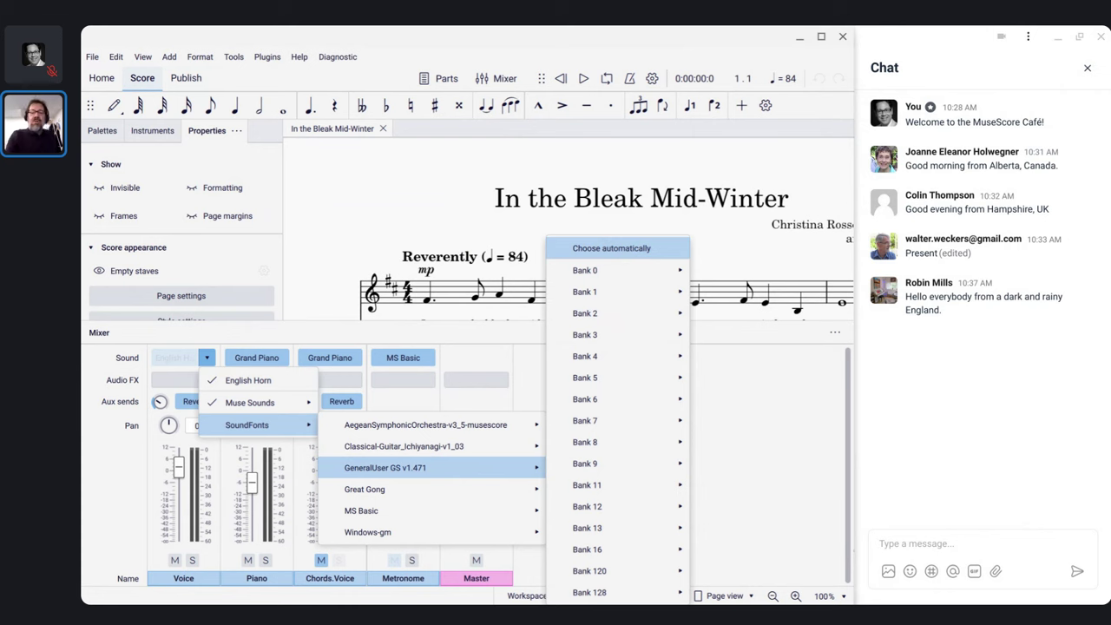
# Browse the instruments in Bank 0 of the GeneralUser GS v1.471 SoundFont
pyautogui.moveTo(625, 271); pyautogui.dragTo(702, 270)
pyautogui.scroll(-20, 703, 265)
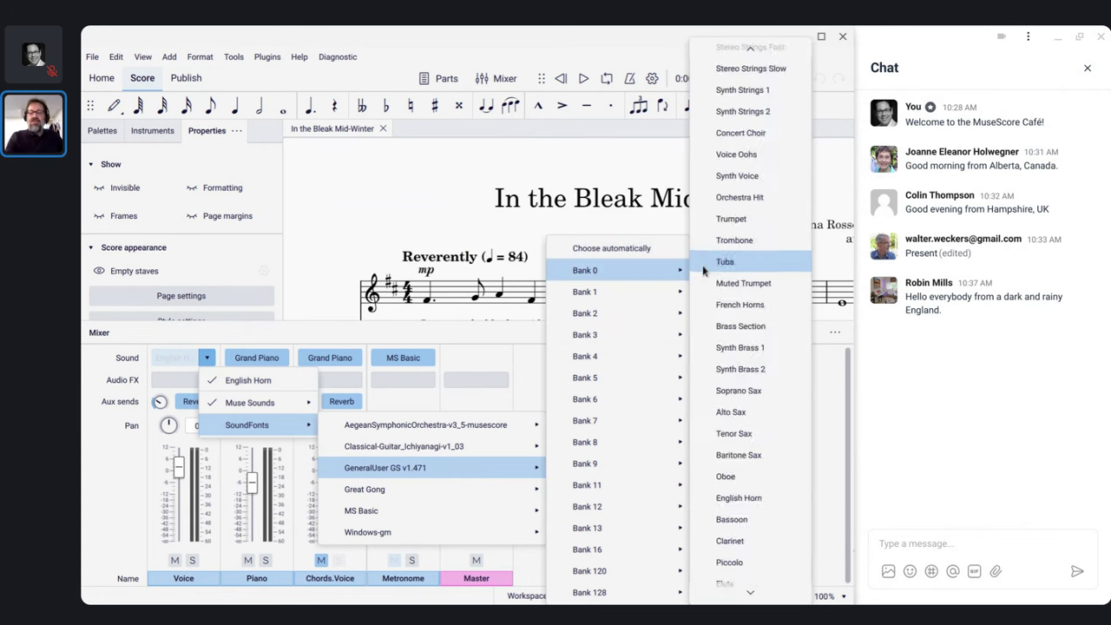
pyautogui.scroll(-15, 751, 270)
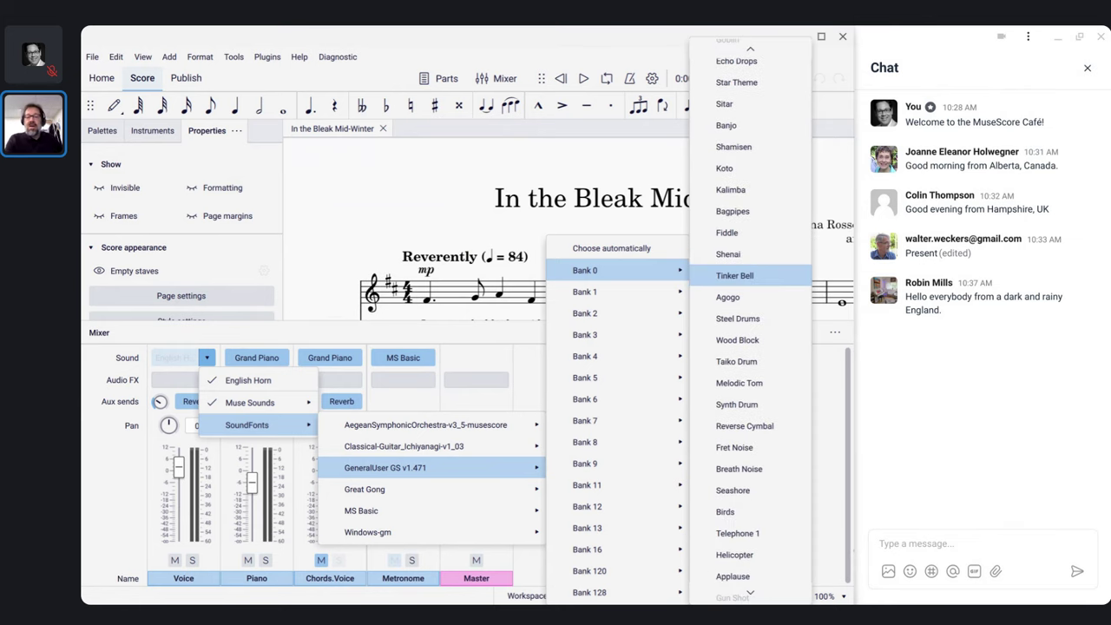
pyautogui.scroll(12, 738, 270)
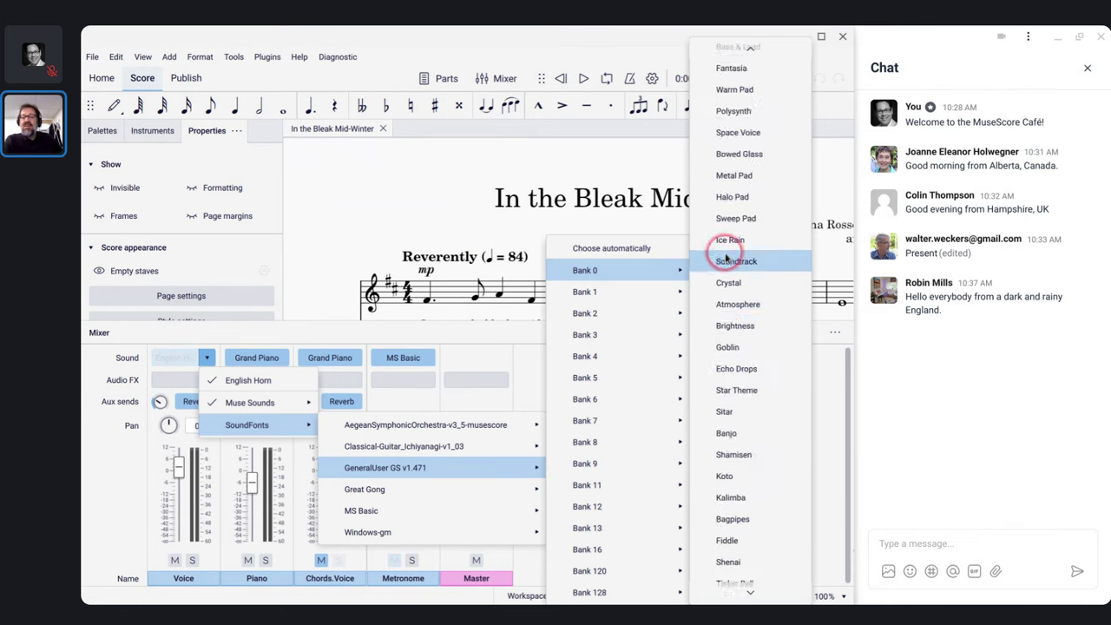
# Check the sounds in Banks 1, 2 and 3 of GeneralUser GS v1.471, then close the sound choices without picking any
pyautogui.moveTo(607, 289)
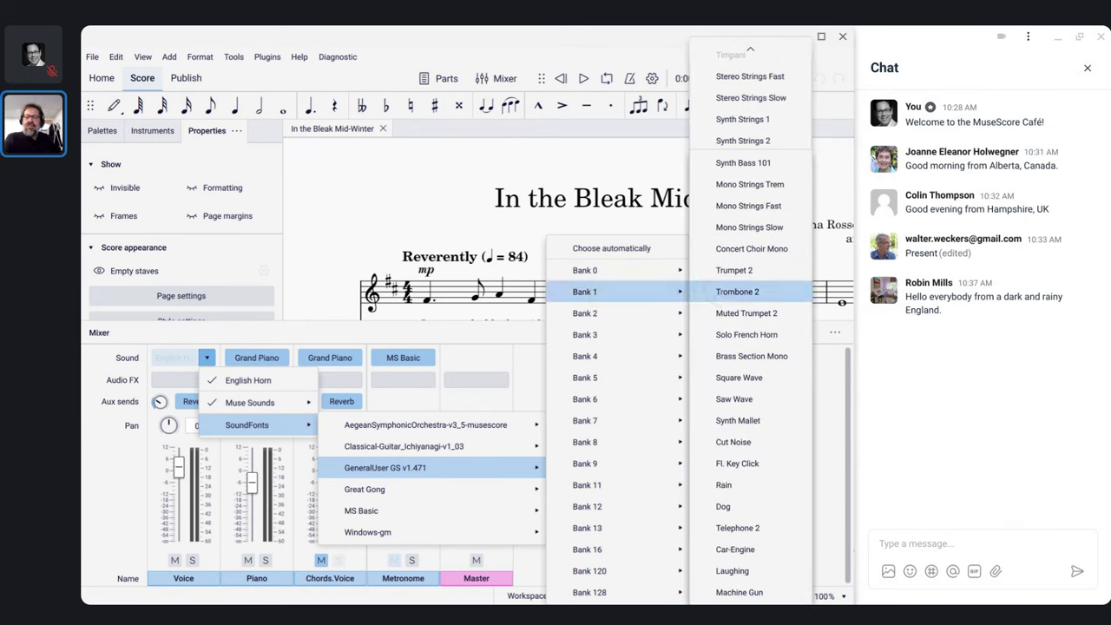
pyautogui.click(670, 312)
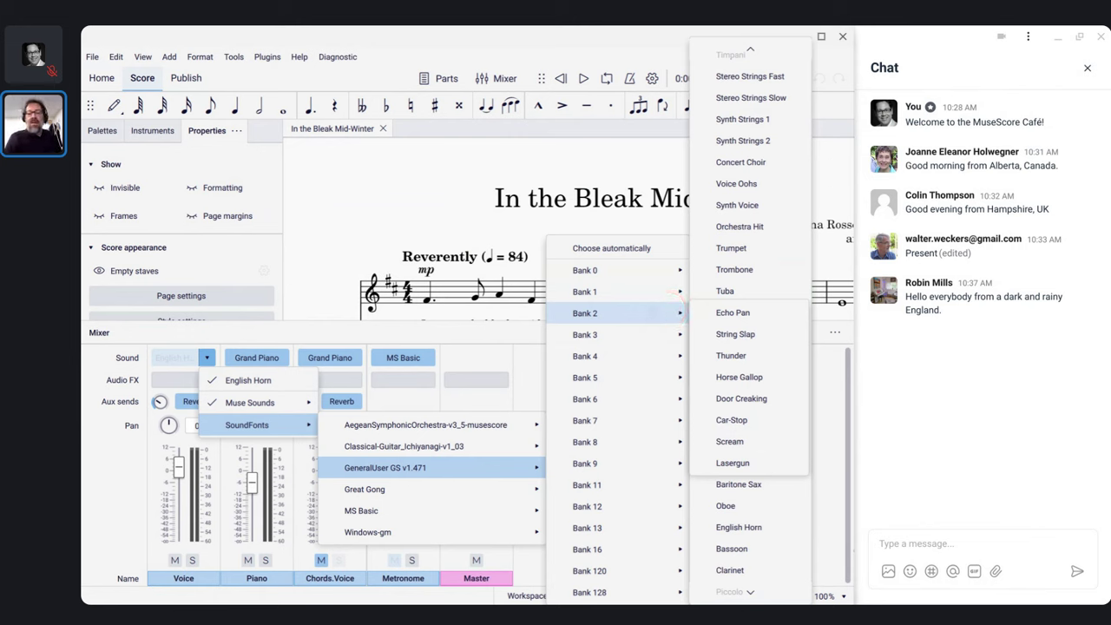
pyautogui.click(759, 292)
pyautogui.scroll(-5, 759, 295)
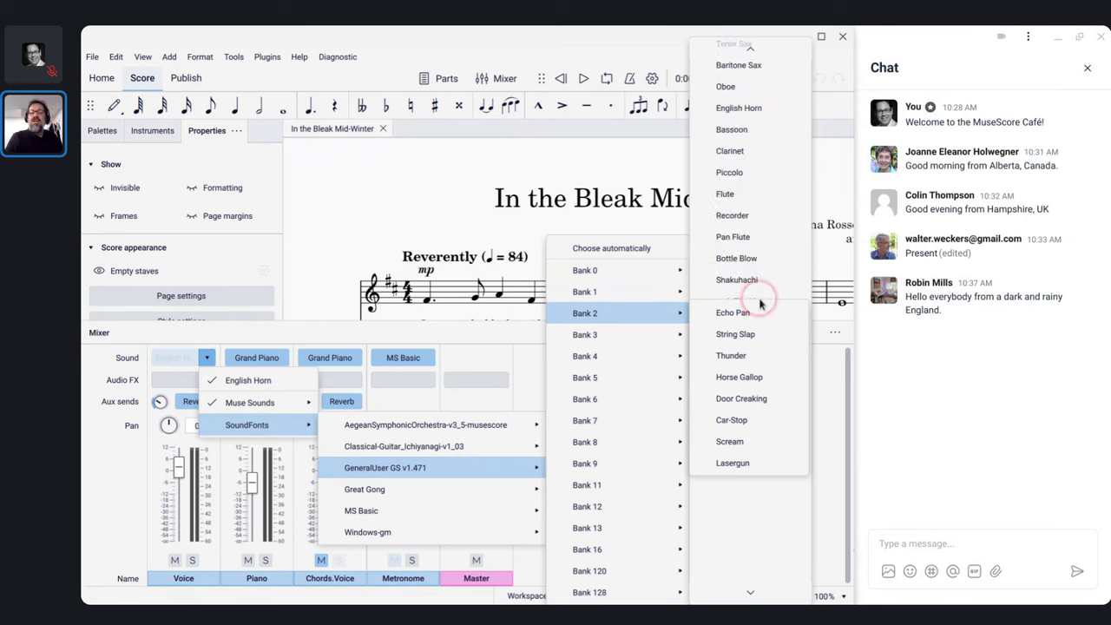
pyautogui.click(598, 334)
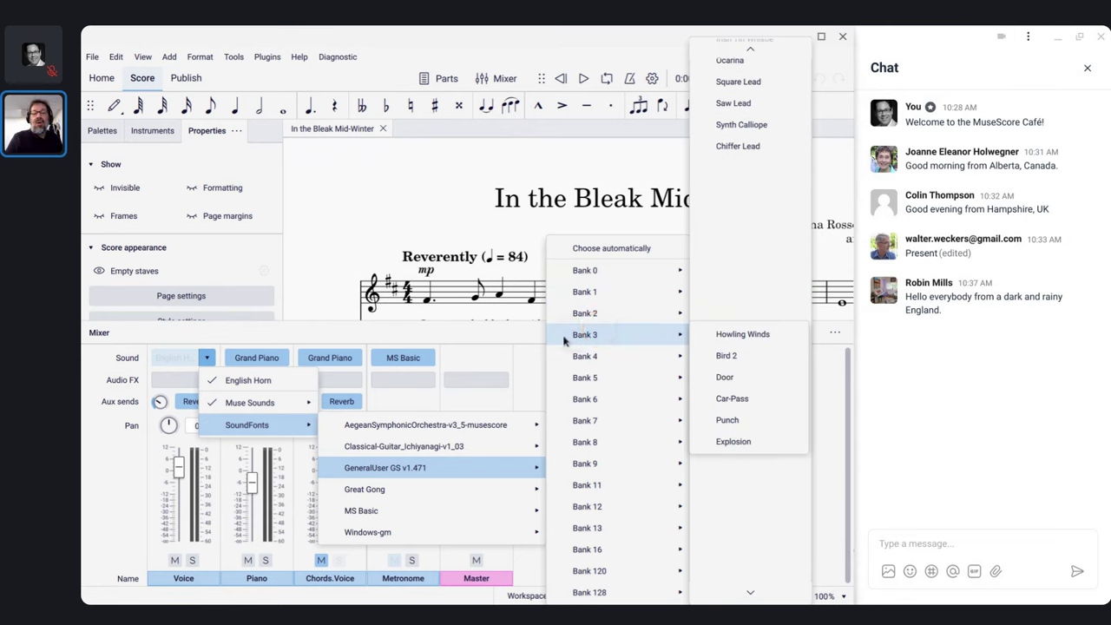
pyautogui.click(514, 337)
pyautogui.click(253, 362)
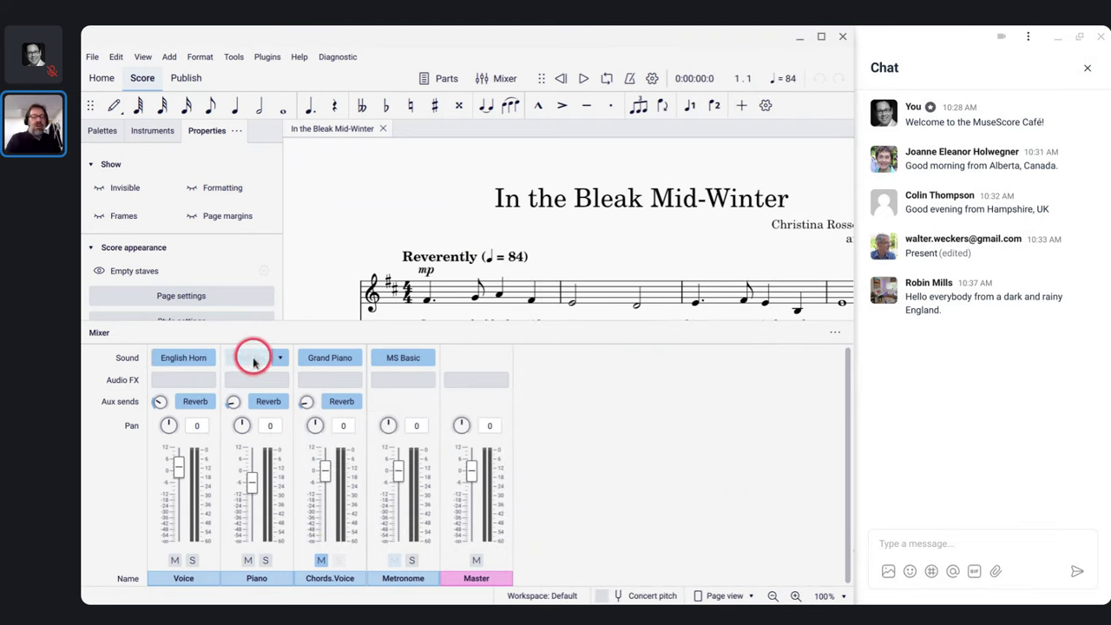
# Reopen the Voice channel's sound choices and display the instrument categories of the MS Basic SoundFont
pyautogui.click(210, 361)
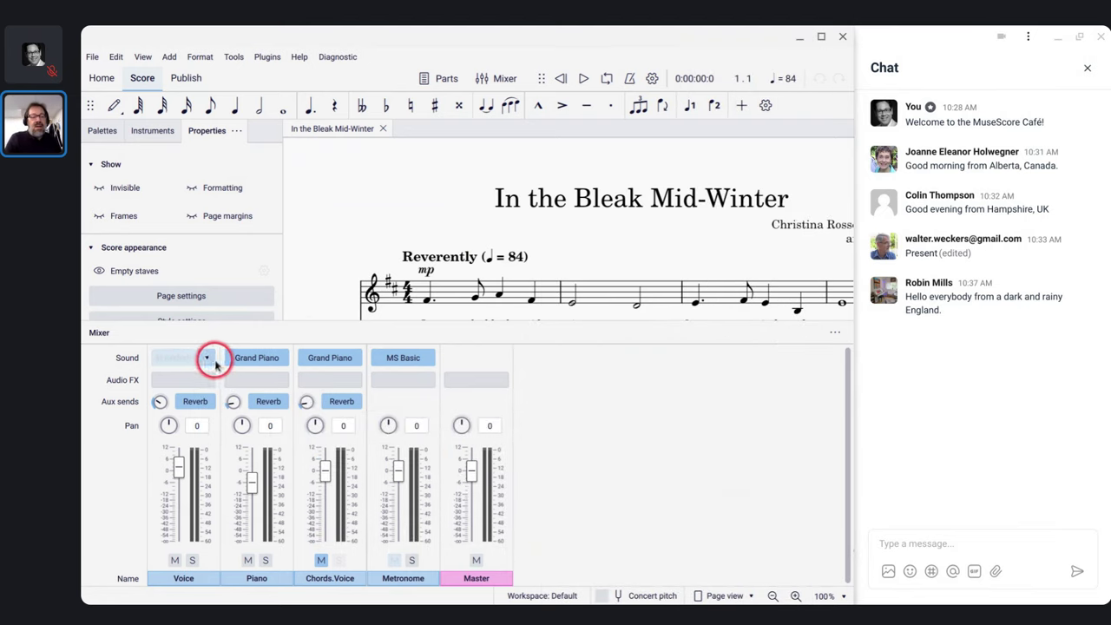
pyautogui.click(214, 363)
pyautogui.click(269, 403)
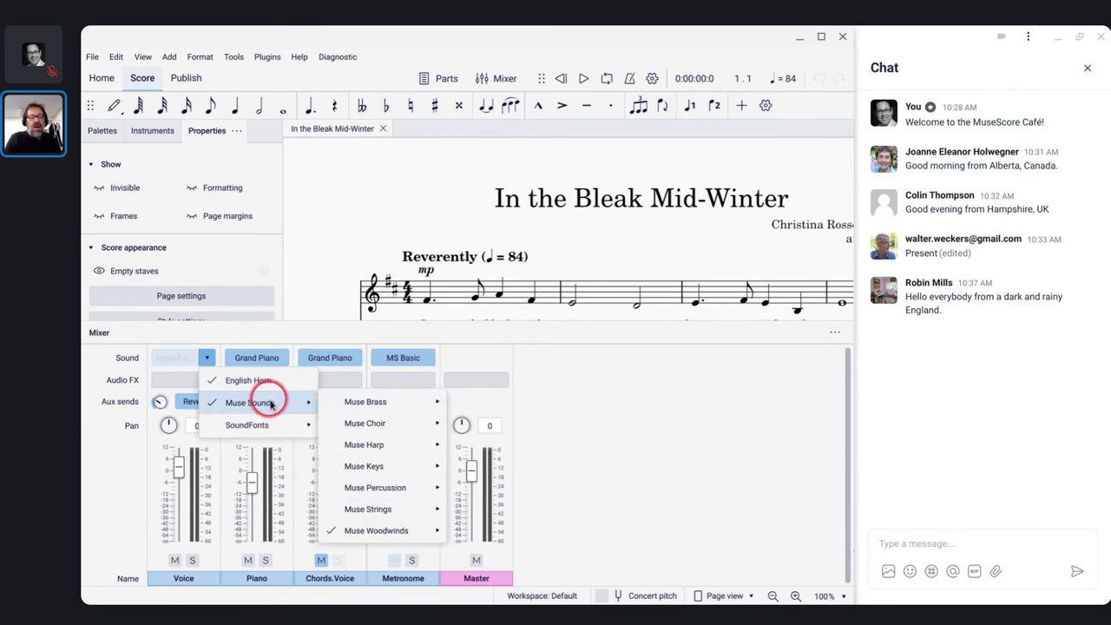
pyautogui.moveTo(304, 427)
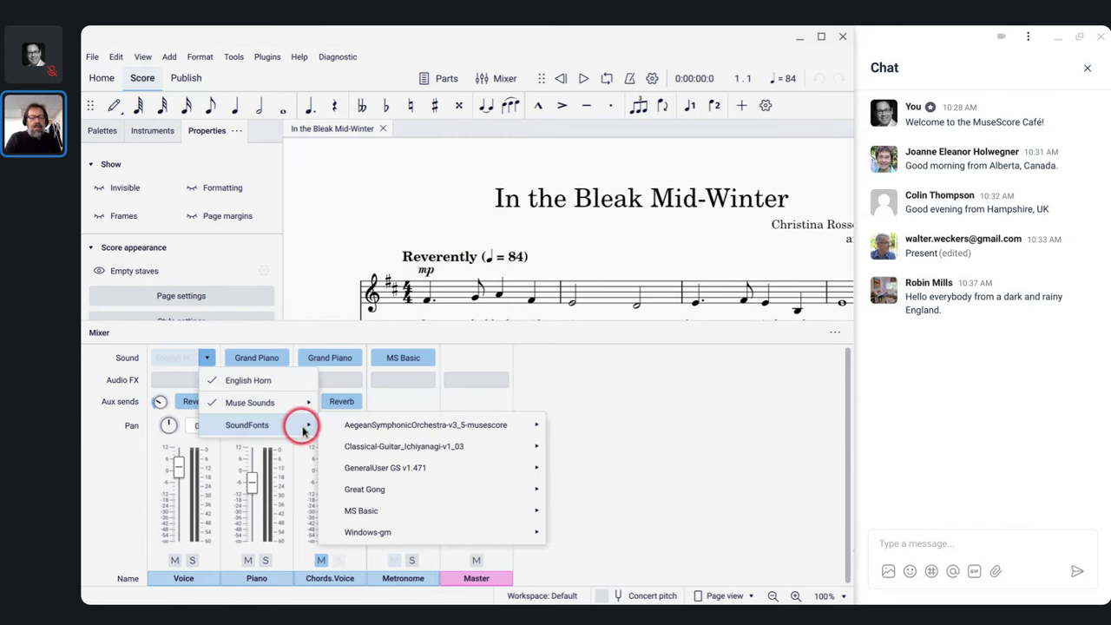
pyautogui.moveTo(408, 528)
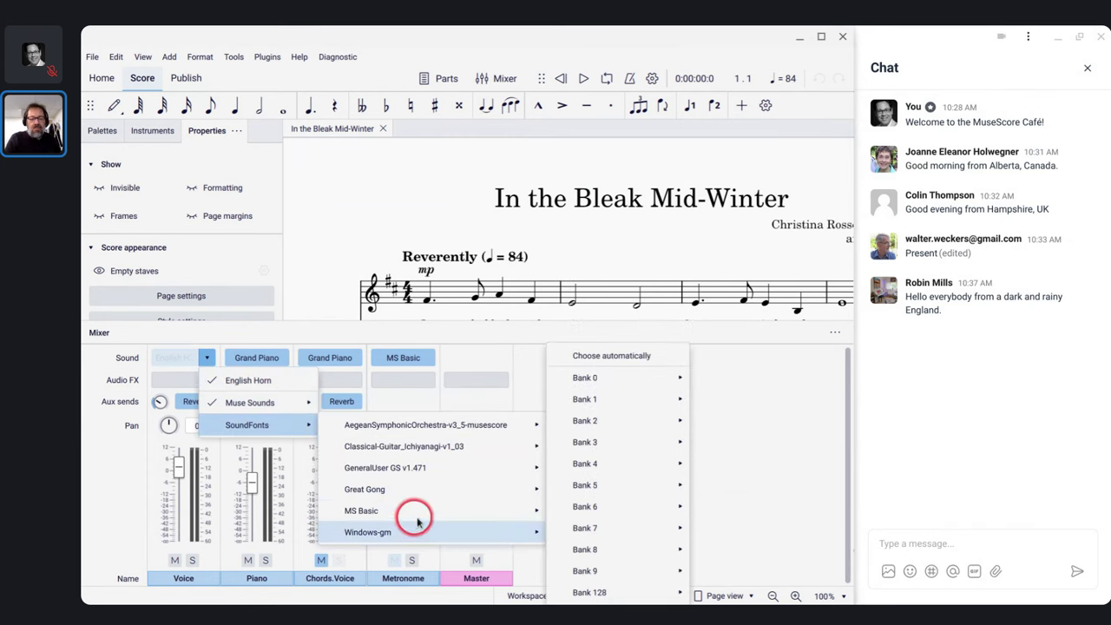
pyautogui.moveTo(547, 506)
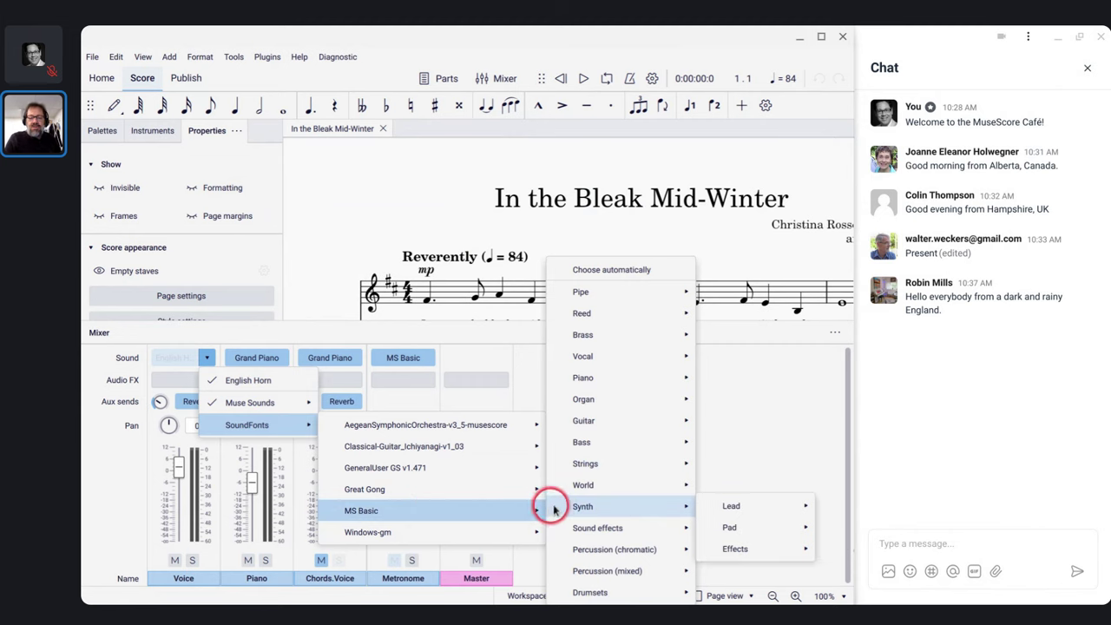
pyautogui.moveTo(582, 299)
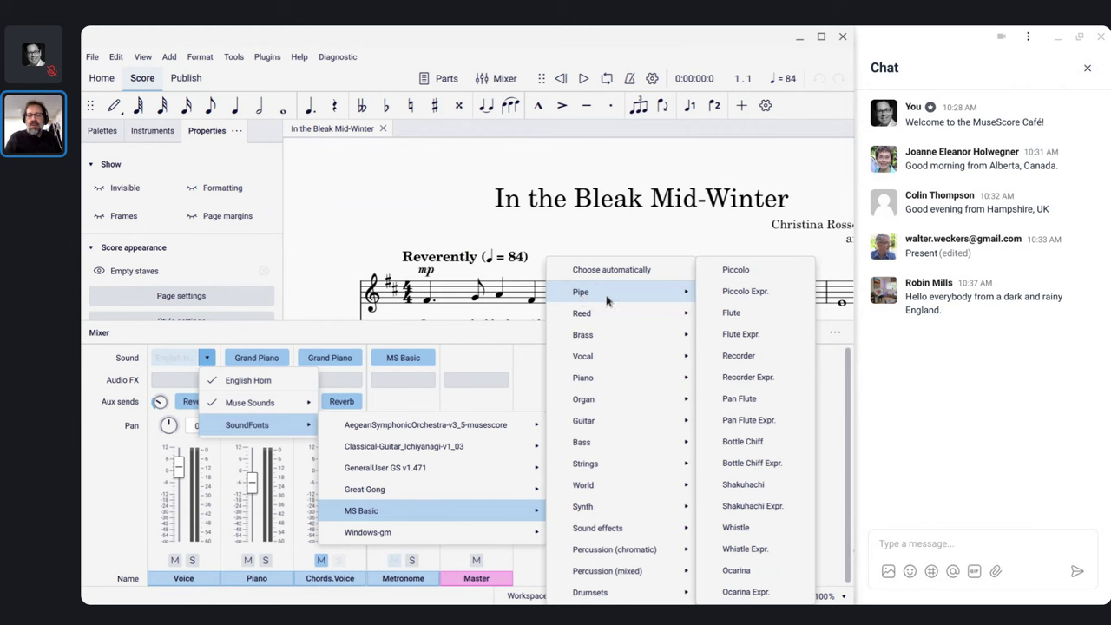
# Examine the MS Basic instrument categories from Pipe through Bass, then close the sound choices and clear the score selection
pyautogui.click(641, 298)
pyautogui.click(640, 314)
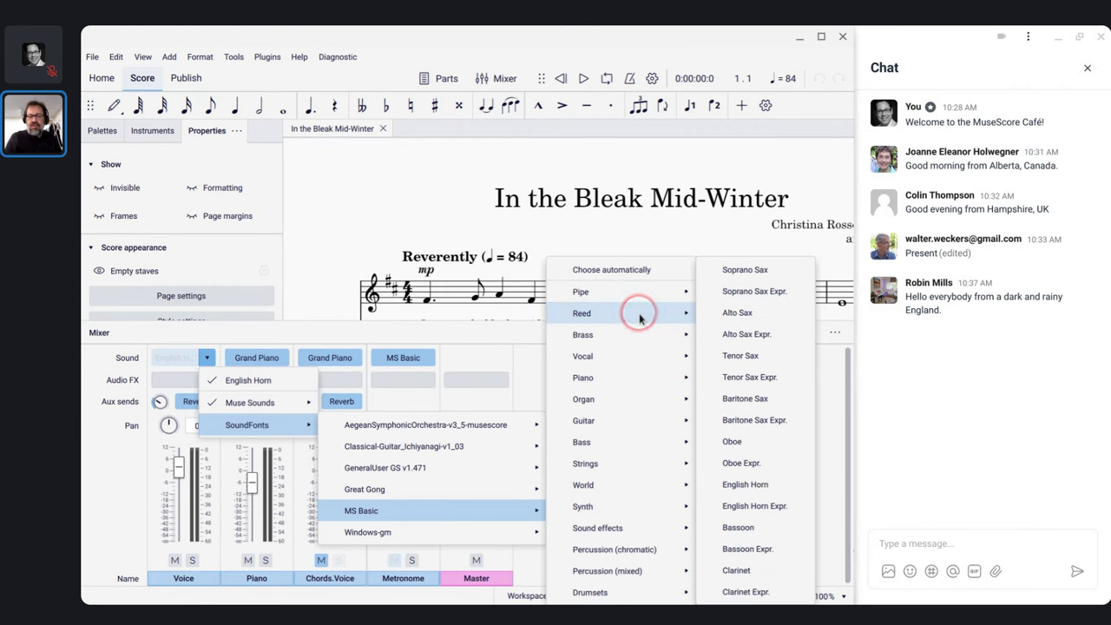
pyautogui.click(640, 296)
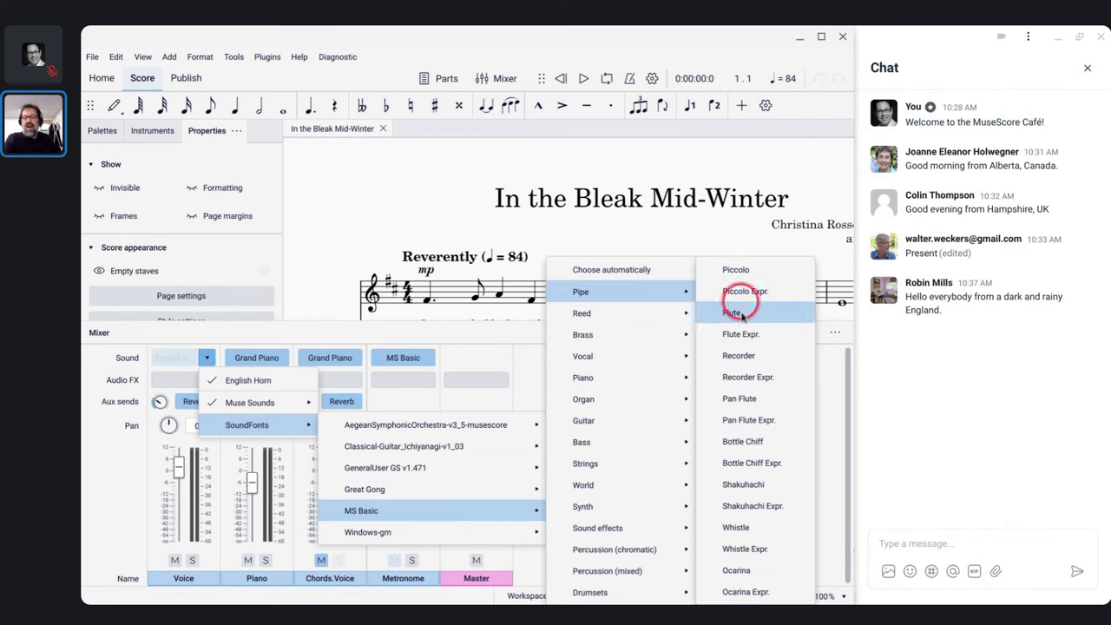
pyautogui.moveTo(681, 310)
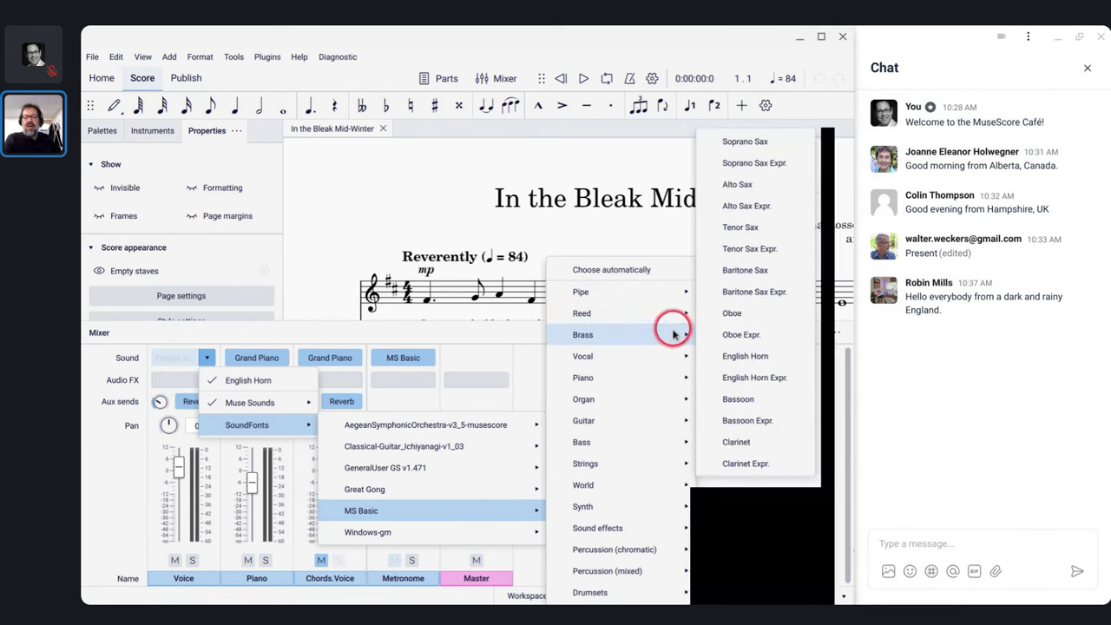
pyautogui.moveTo(668, 331)
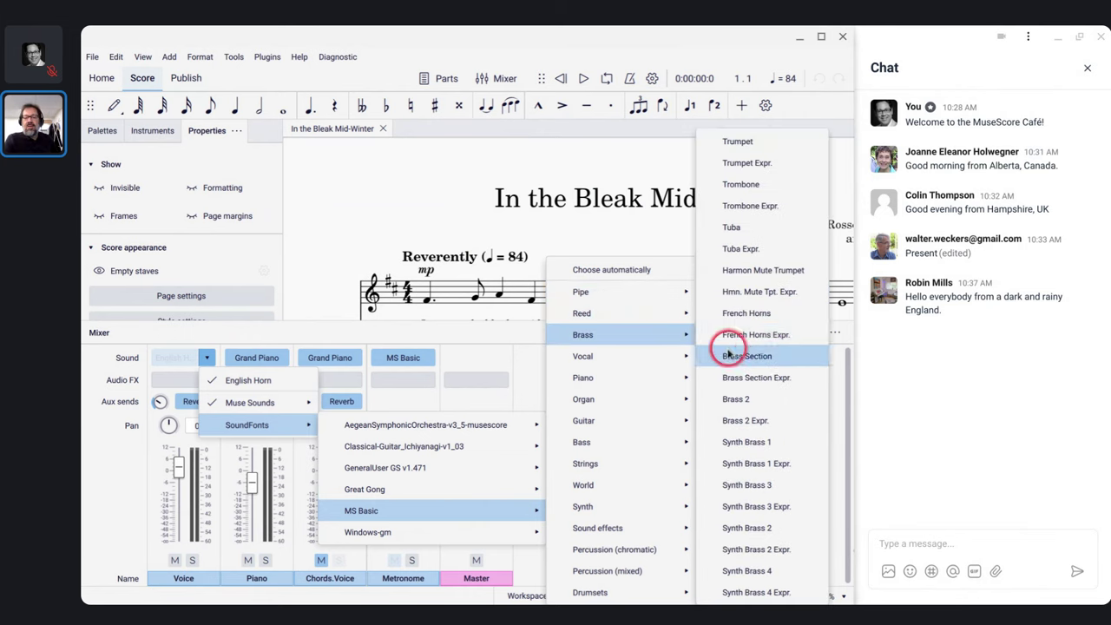
pyautogui.moveTo(685, 364)
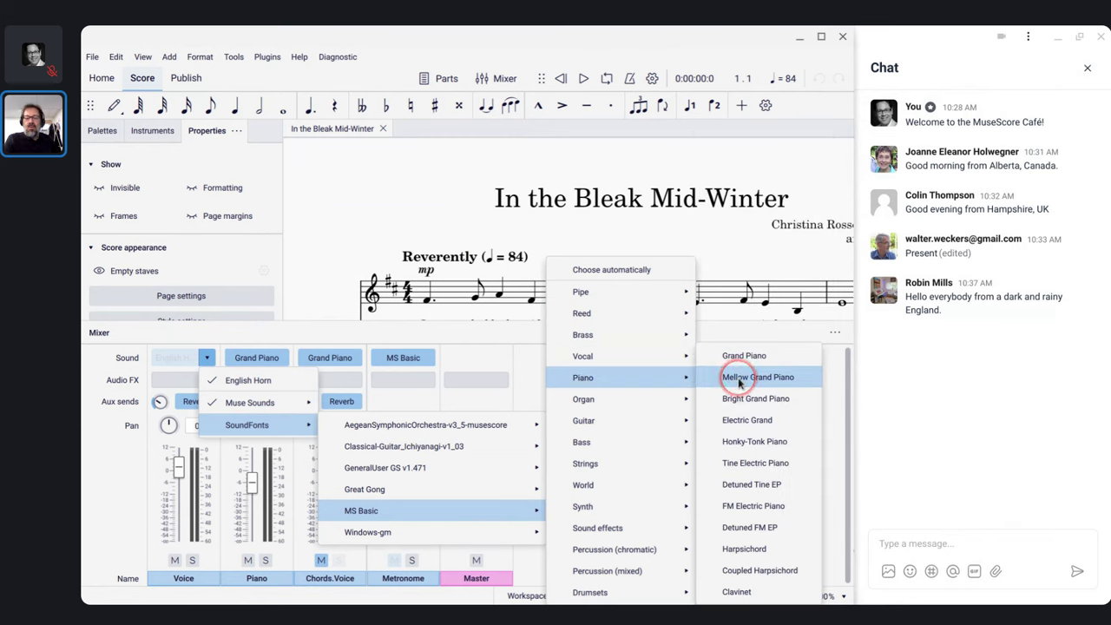
pyautogui.moveTo(676, 404)
pyautogui.moveTo(677, 425)
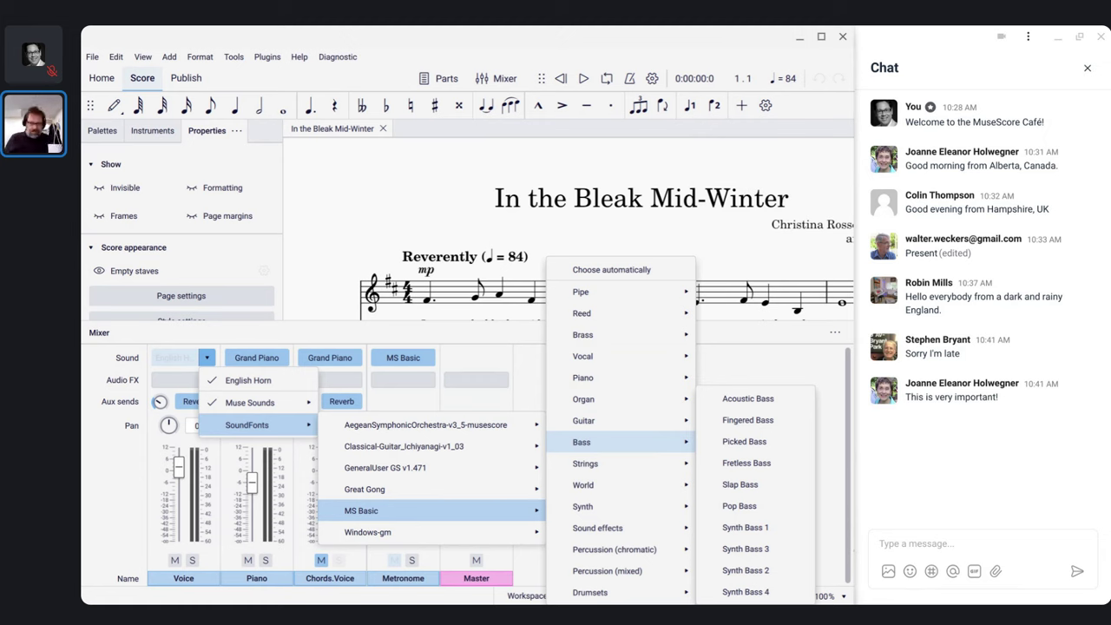
pyautogui.click(401, 225)
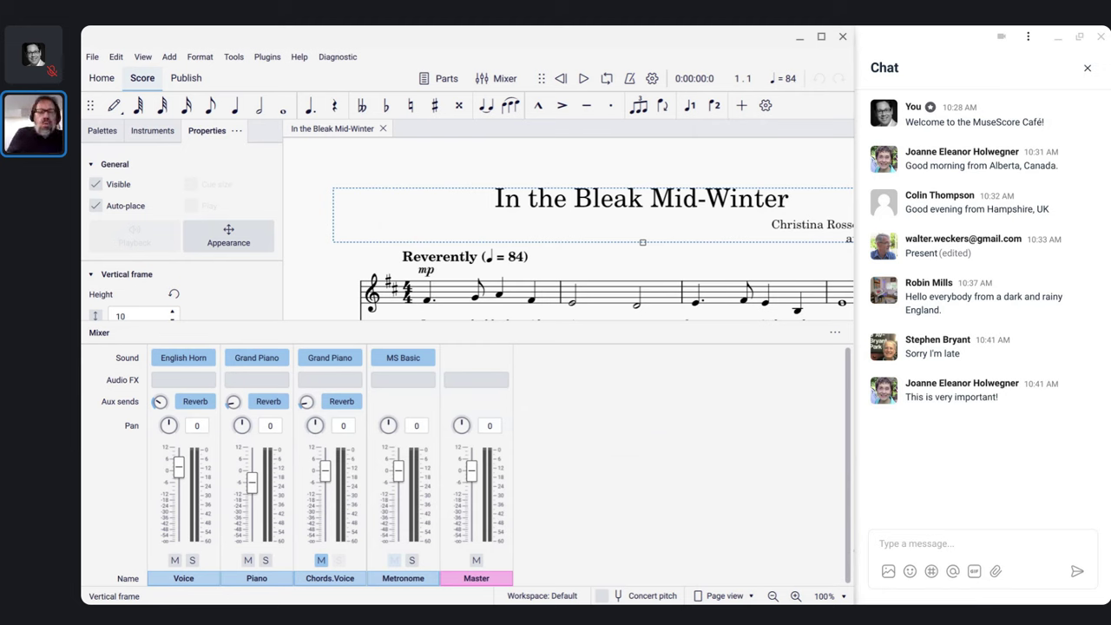
pyautogui.click(320, 269)
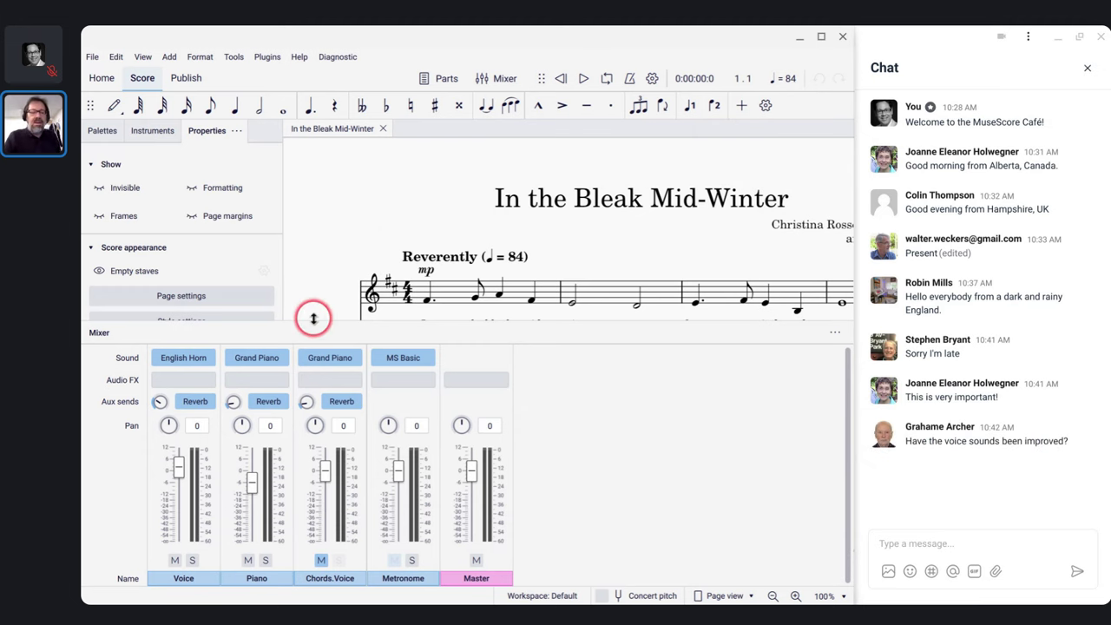
# Play back the score from the opening time signature and stop playback in measure 8
pyautogui.click(405, 289)
pyautogui.scroll(-3, 406, 289)
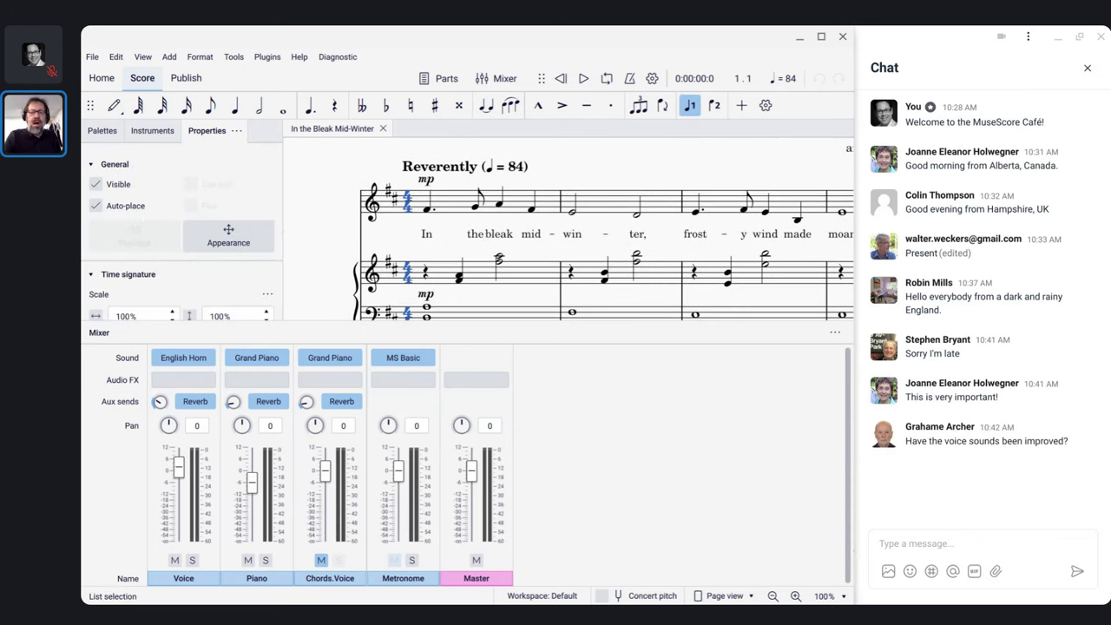
pyautogui.press('space')
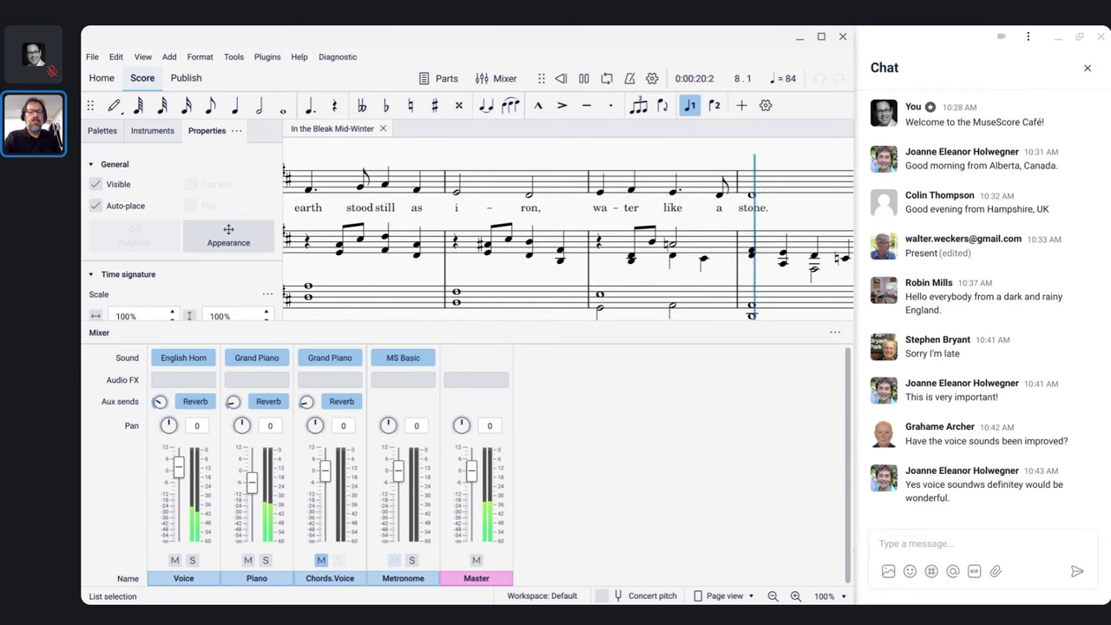
pyautogui.press('space')
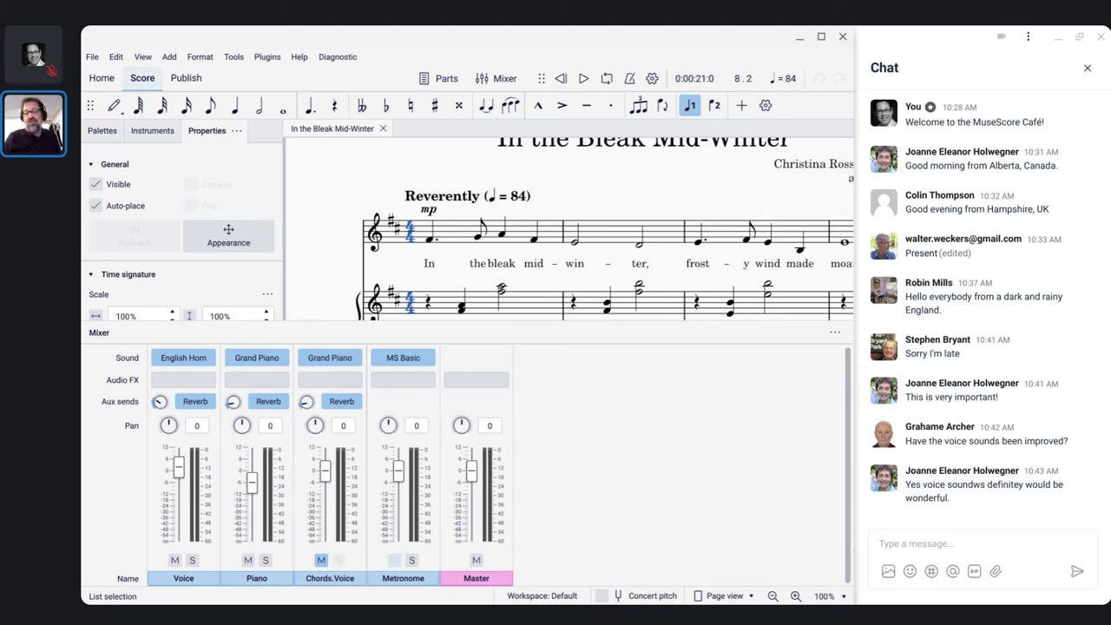
pyautogui.click(427, 263)
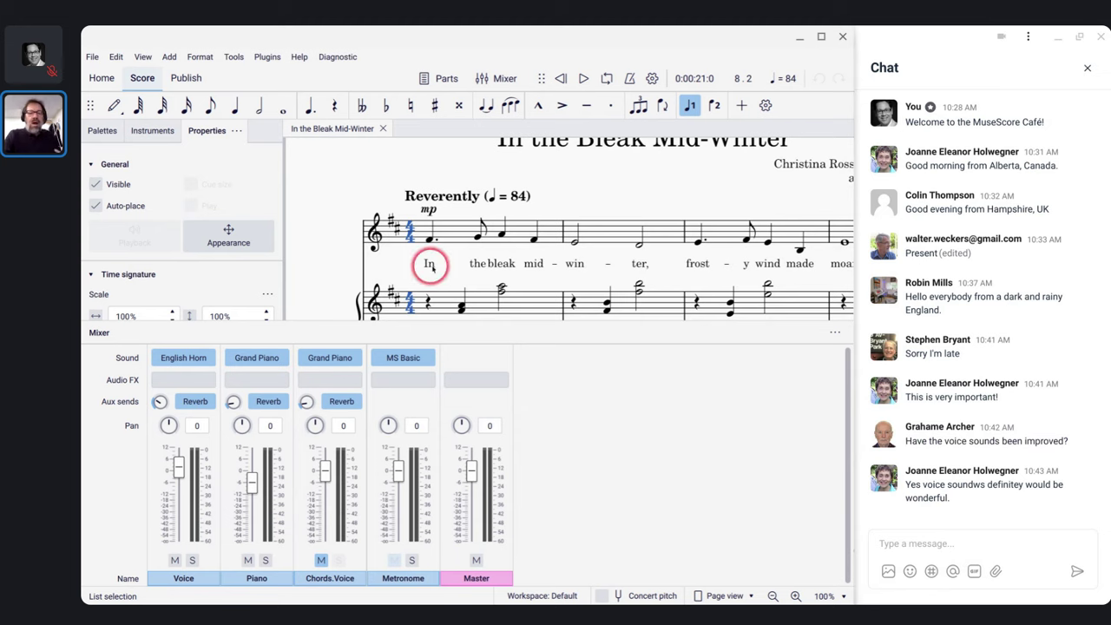
pyautogui.click(426, 218)
pyautogui.click(428, 249)
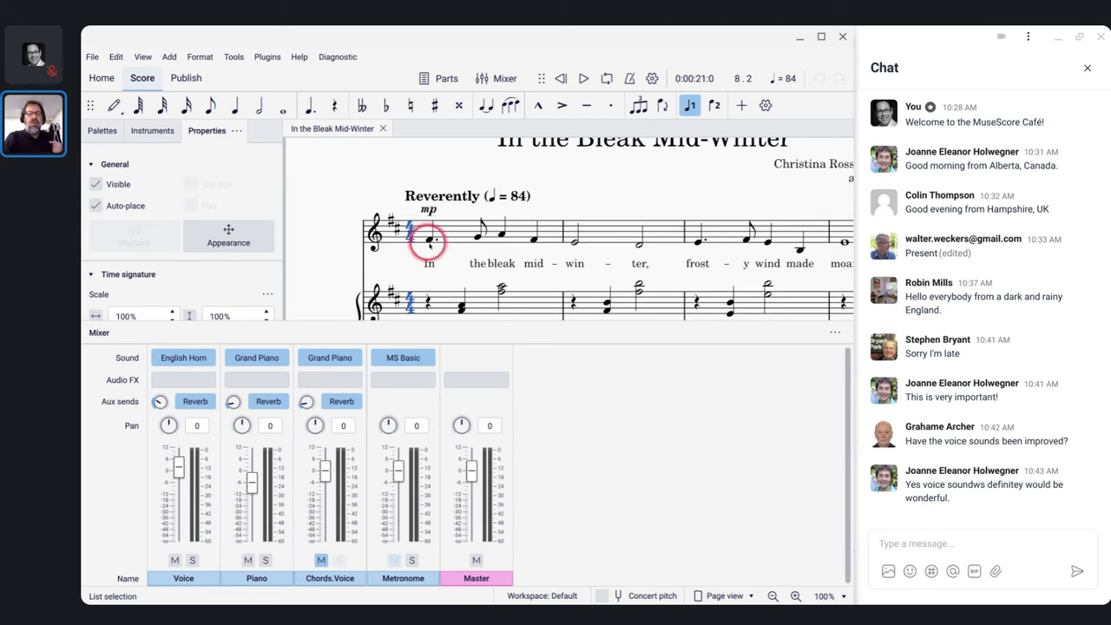
# Assign the Altos sound from the Muse Choir collection of Muse Sounds to the Voice channel
pyautogui.click(208, 358)
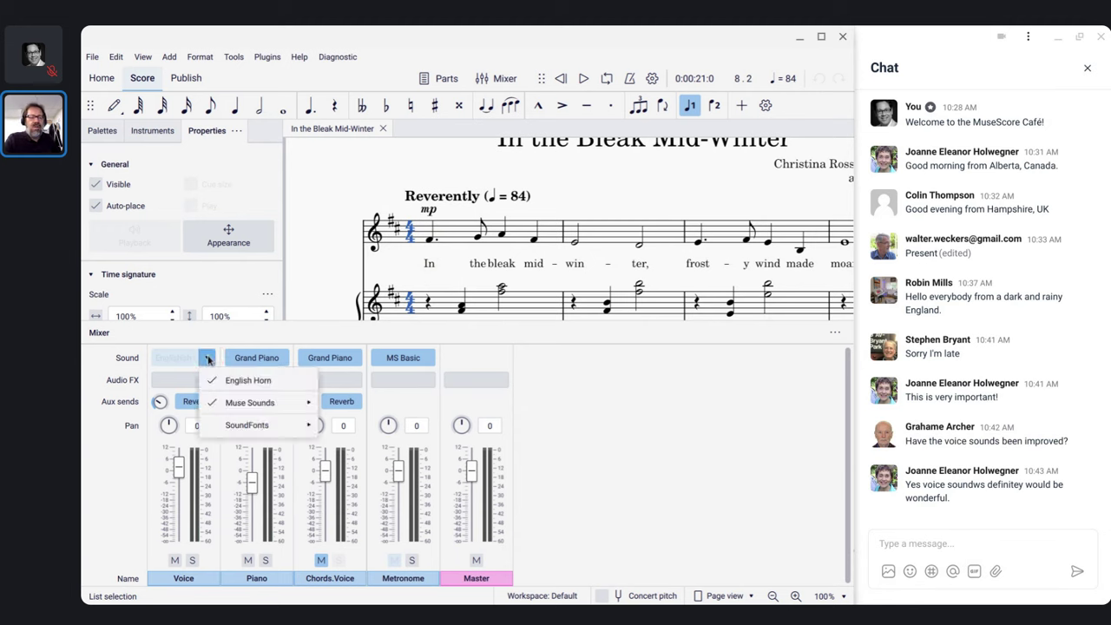
pyautogui.click(236, 403)
pyautogui.click(307, 405)
pyautogui.click(377, 424)
pyautogui.click(389, 446)
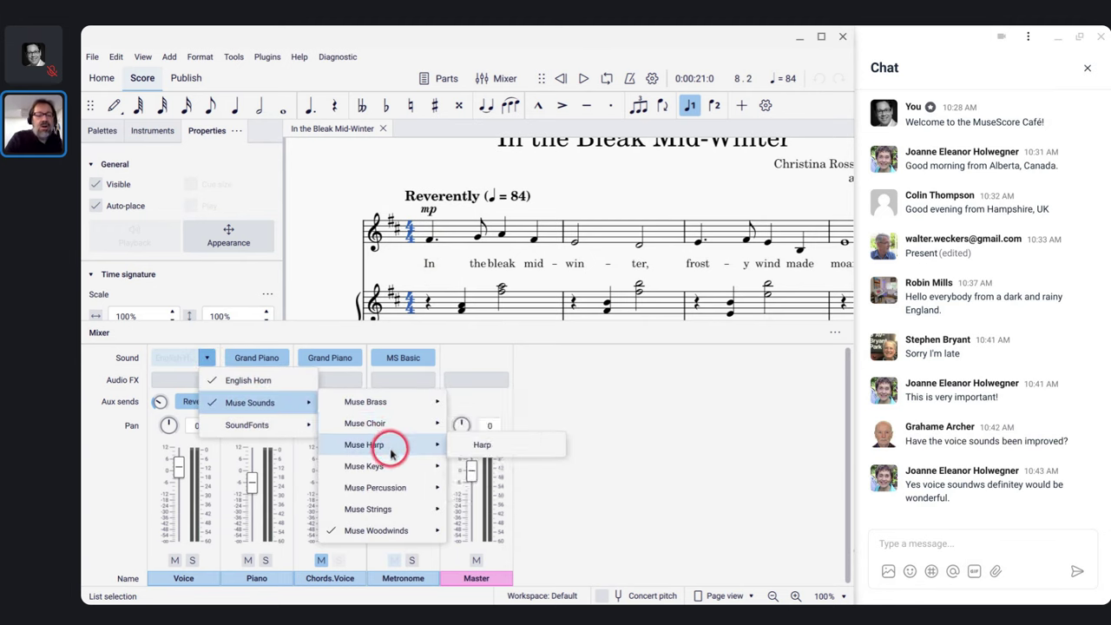
pyautogui.click(382, 424)
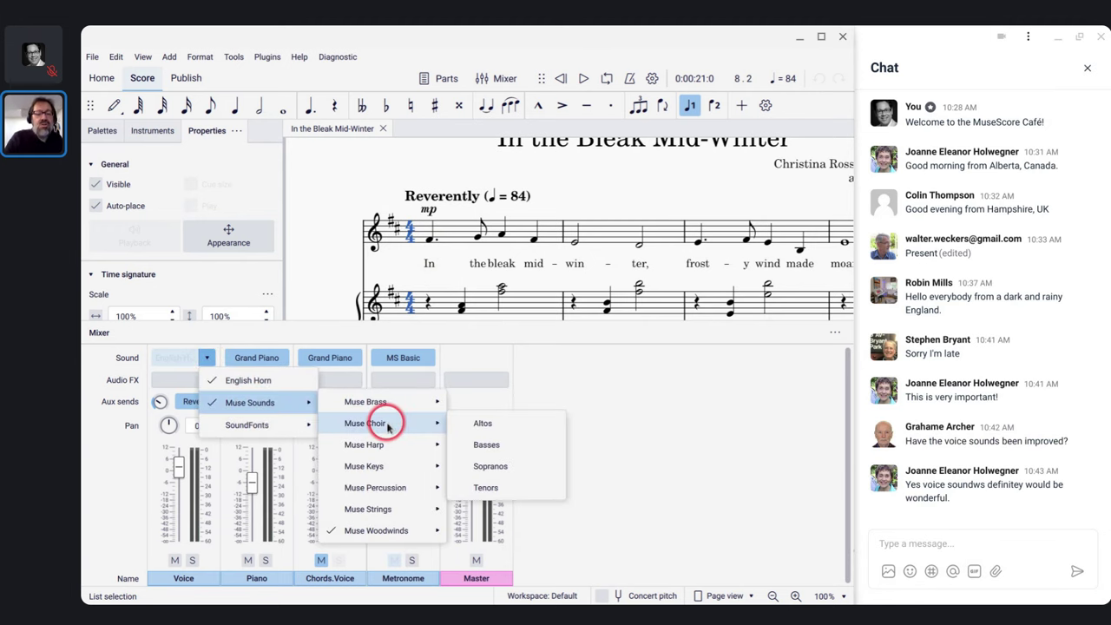
pyautogui.click(482, 425)
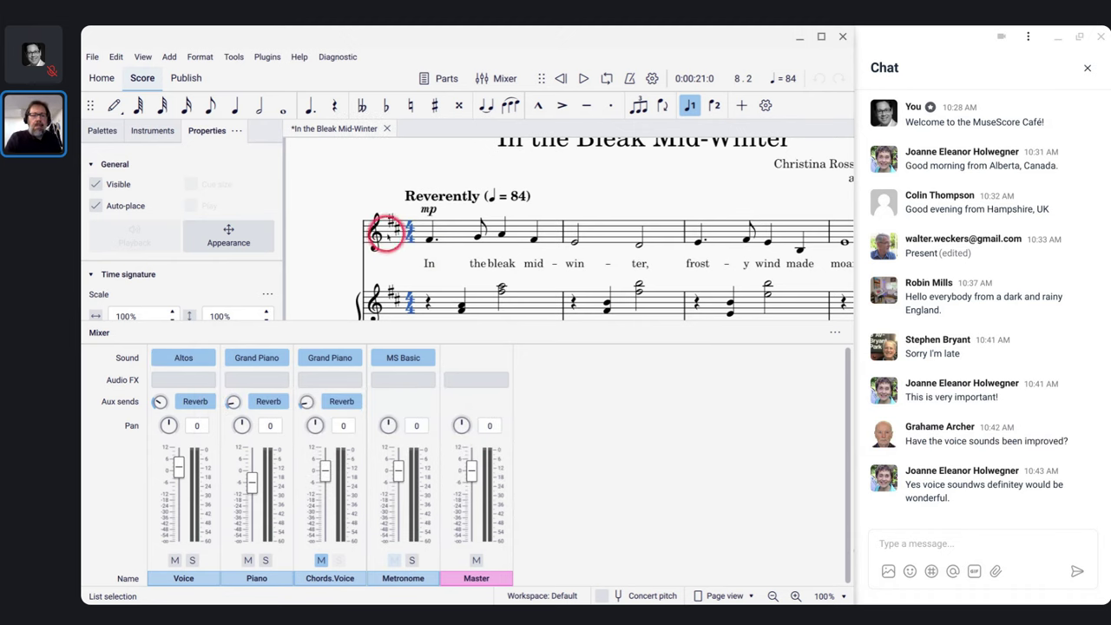
# Raise the Voice channel's volume to about +12 dB and play the score from the opening treble clef, stopping in measure 4
pyautogui.click(378, 228)
pyautogui.scroll(-1, 378, 228)
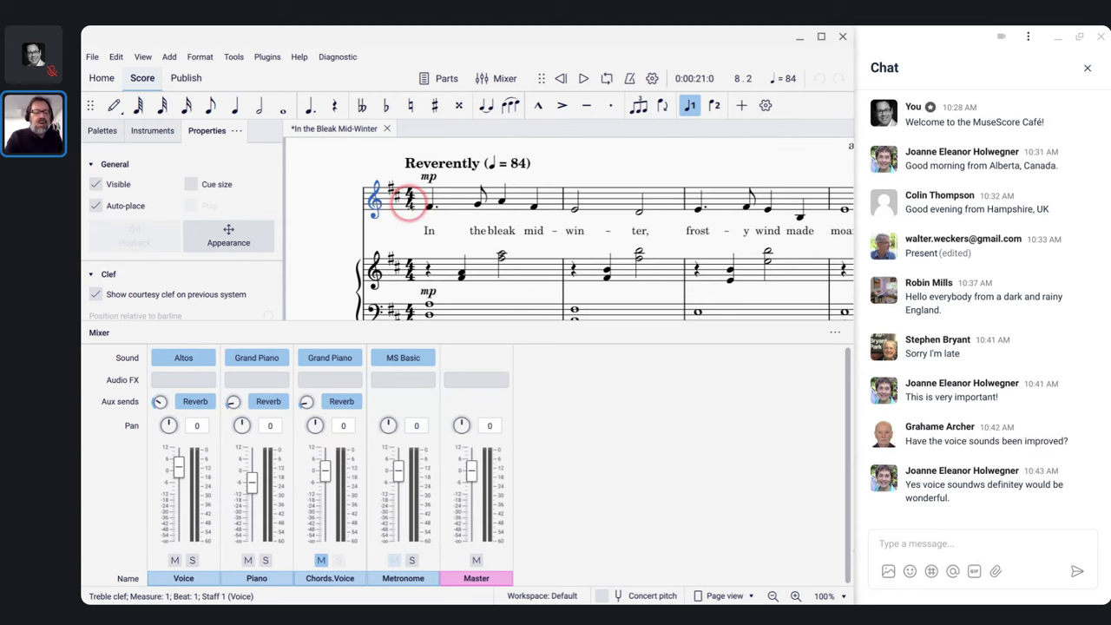
pyautogui.moveTo(177, 469); pyautogui.dragTo(175, 451)
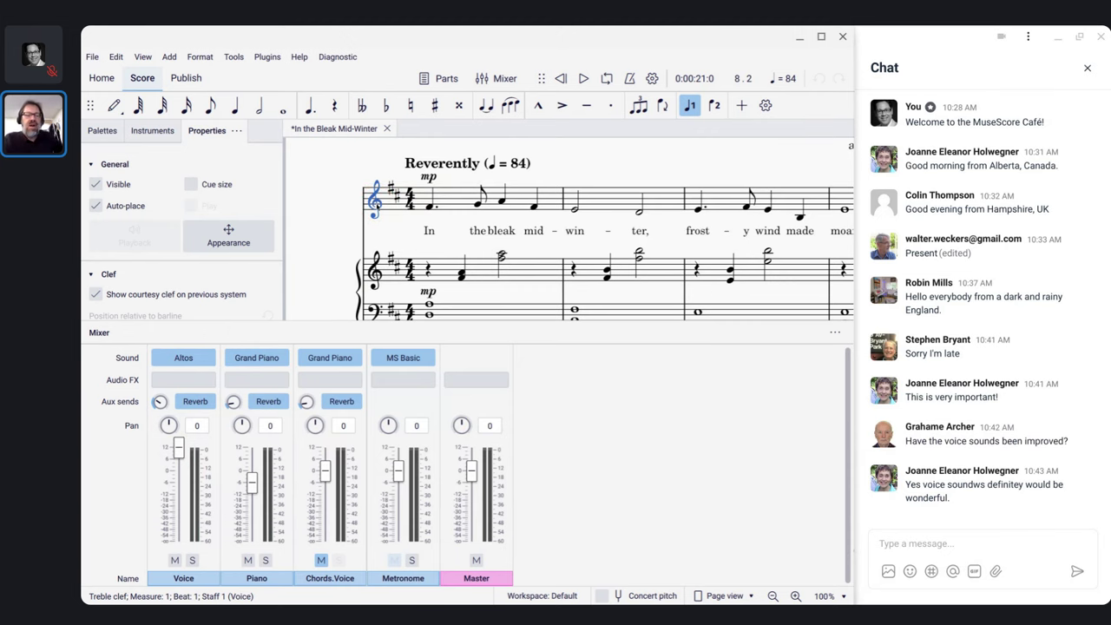
pyautogui.press('space')
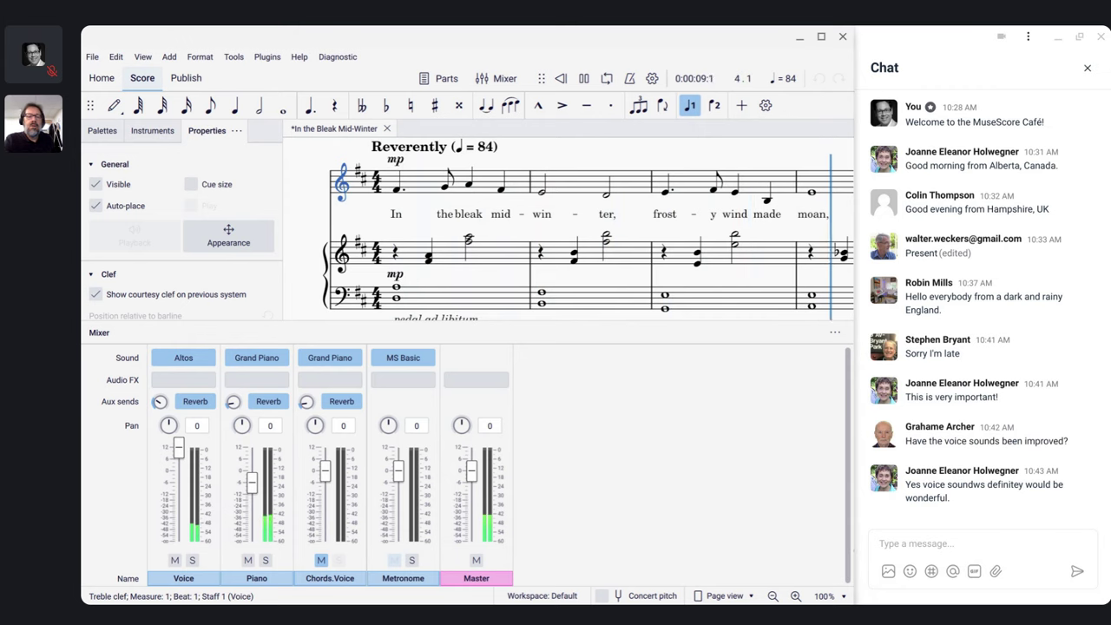
pyautogui.press('space')
pyautogui.click(461, 229)
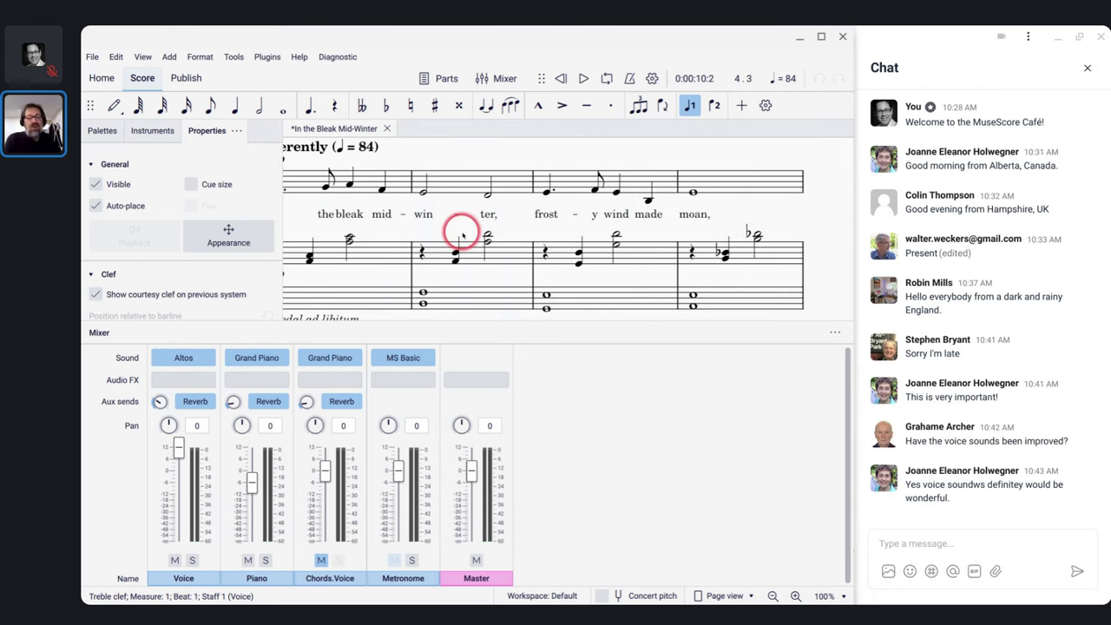
# Lower the Piano channel's volume to about -12 dB
pyautogui.click(328, 438)
pyautogui.click(250, 488)
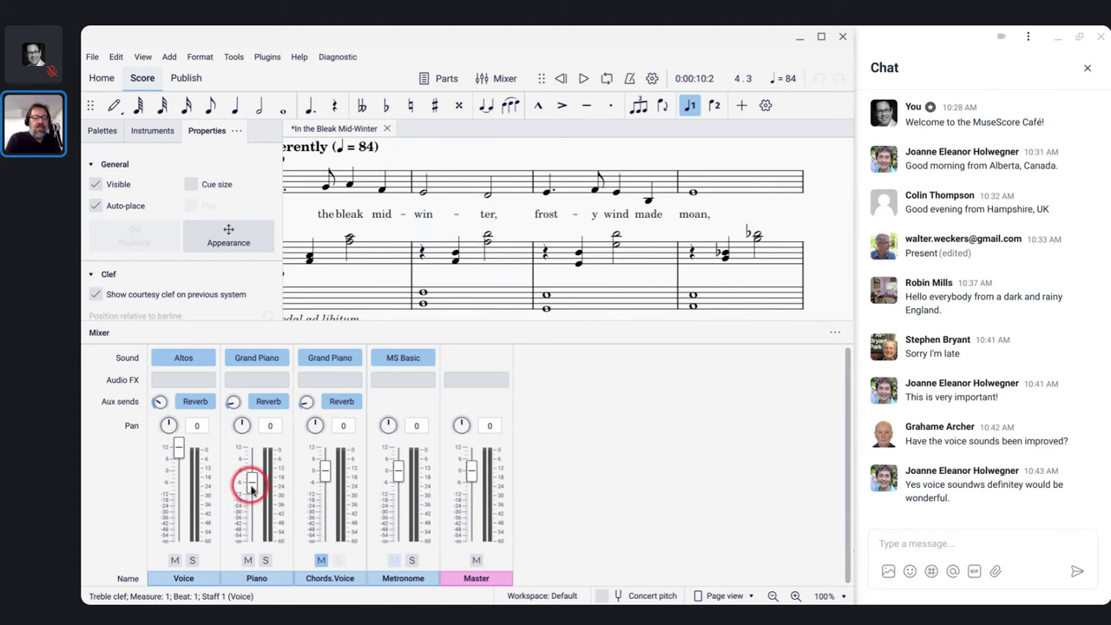
pyautogui.moveTo(250, 489); pyautogui.dragTo(249, 498)
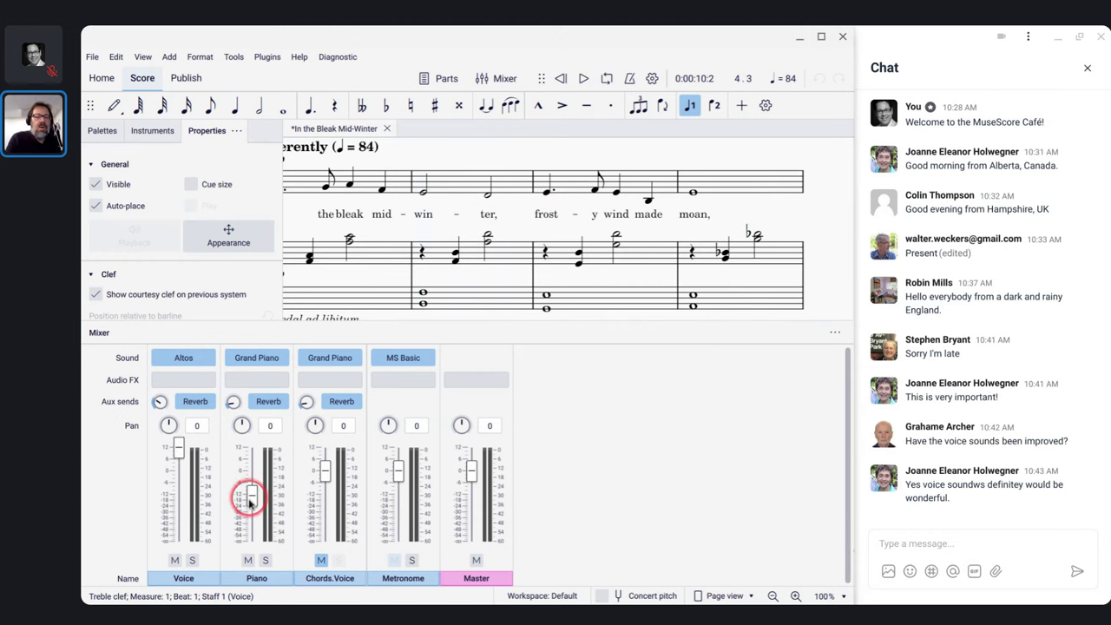
# Play the score from the first Voice note of measure 9 and stop playback in measure 10
pyautogui.click(352, 184)
pyautogui.scroll(-5, 352, 186)
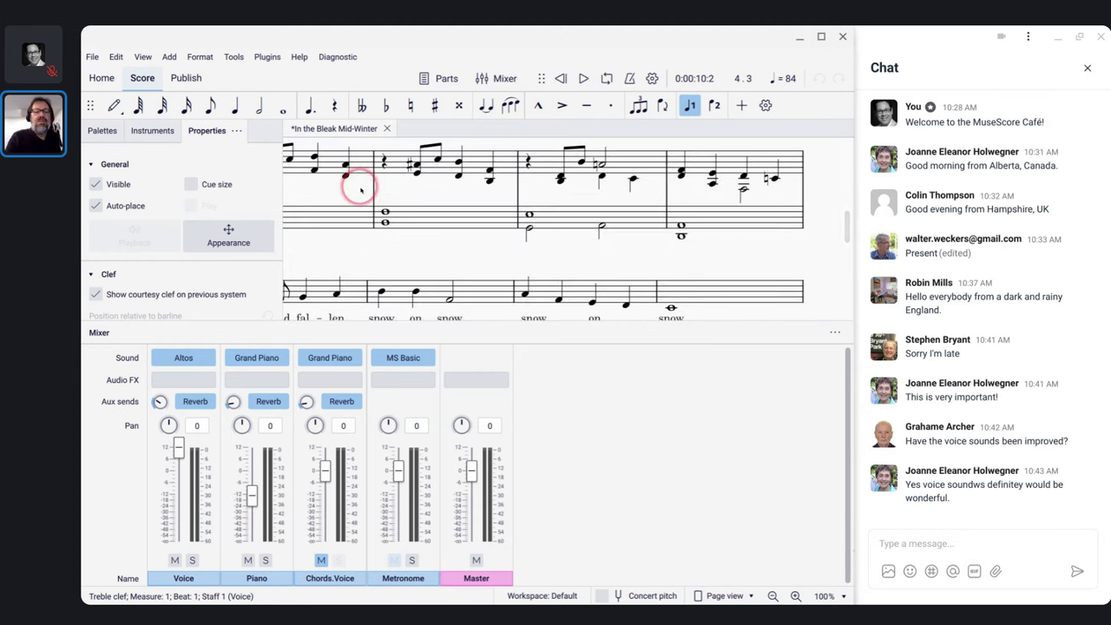
pyautogui.click(352, 243)
pyautogui.click(347, 294)
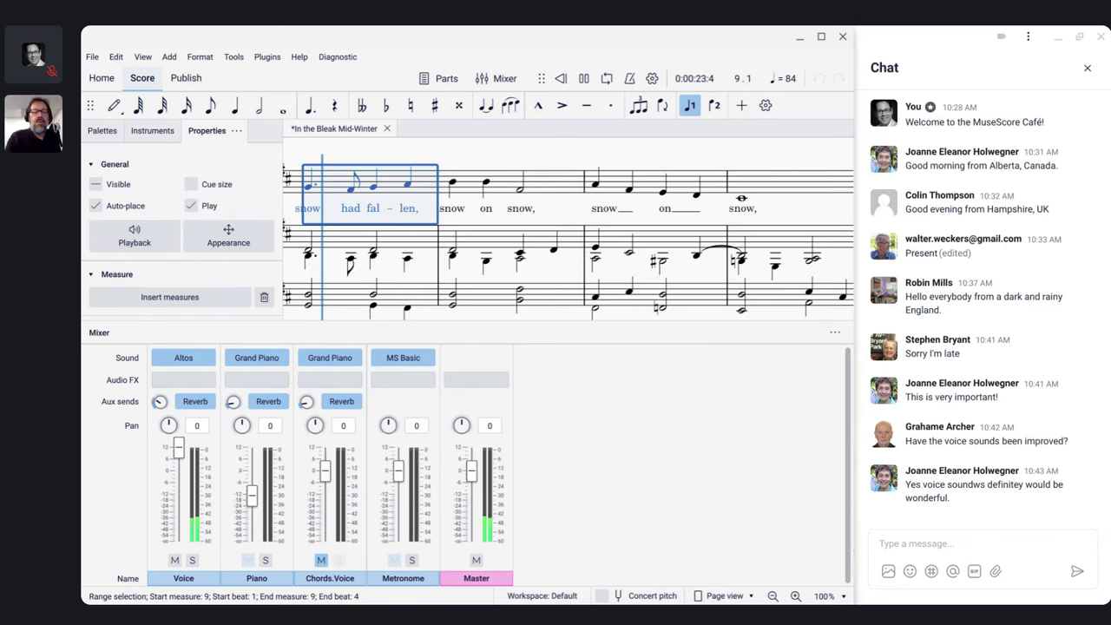
pyautogui.click(310, 184)
pyautogui.press('space')
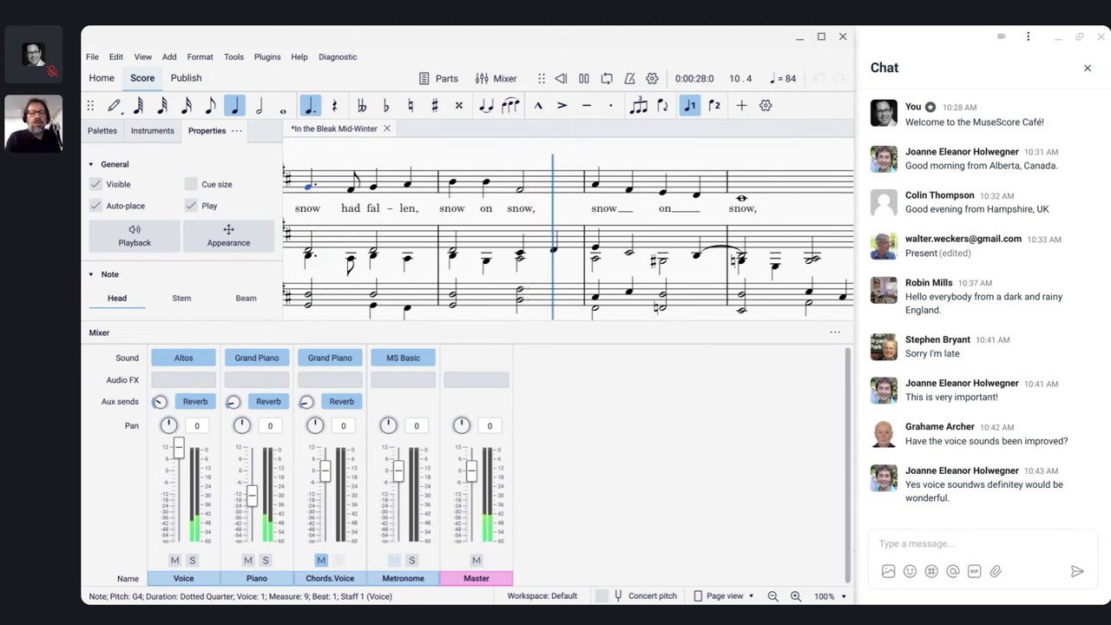
pyautogui.press('space')
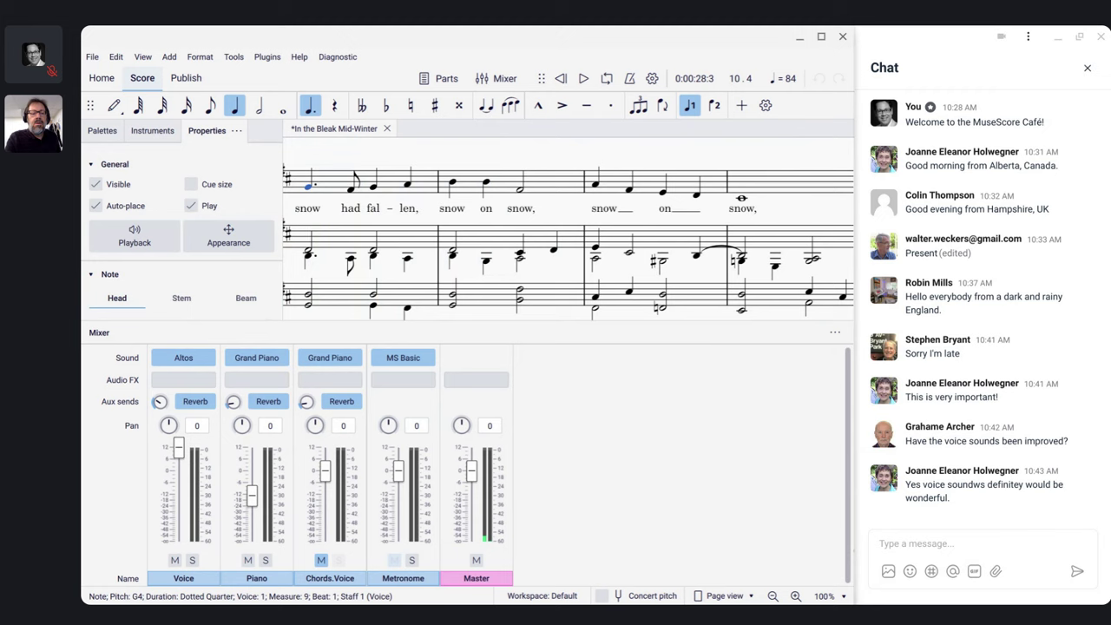
# Assign the vocal sound Choir Aahs from the MS Basic SoundFont to the Voice channel and lower its volume to about -8 dB
pyautogui.click(208, 359)
pyautogui.moveTo(249, 425)
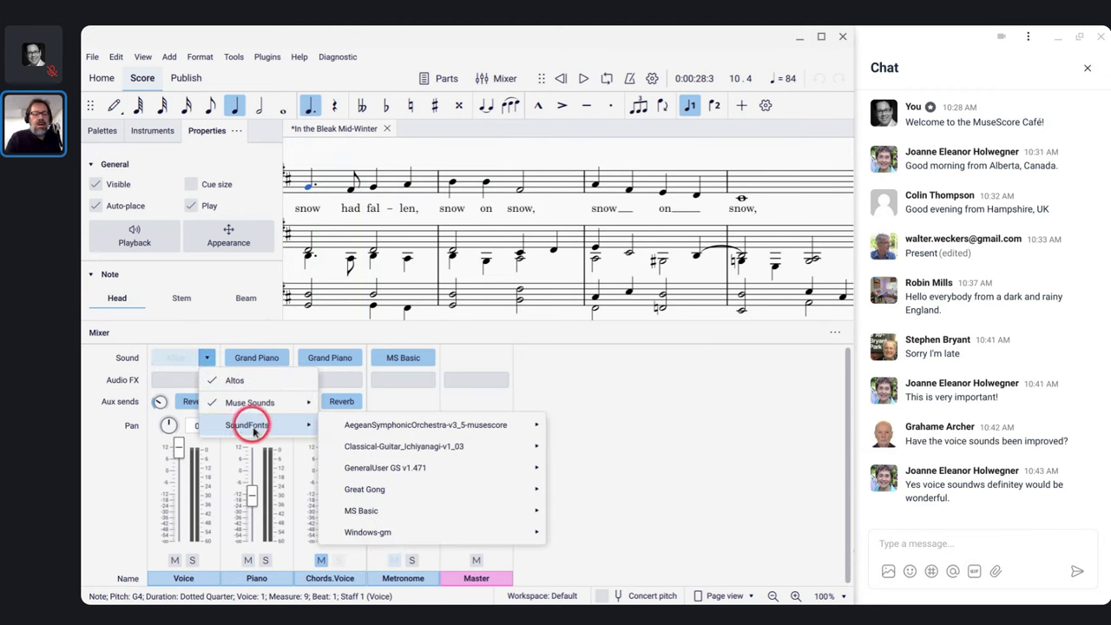
pyautogui.moveTo(422, 510)
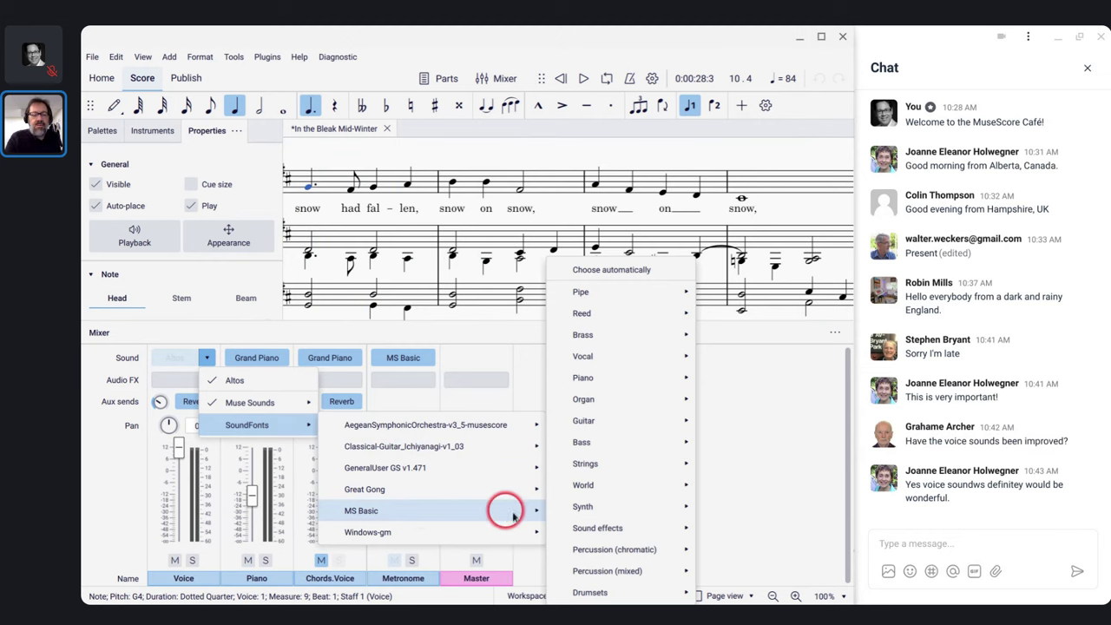
pyautogui.moveTo(592, 506)
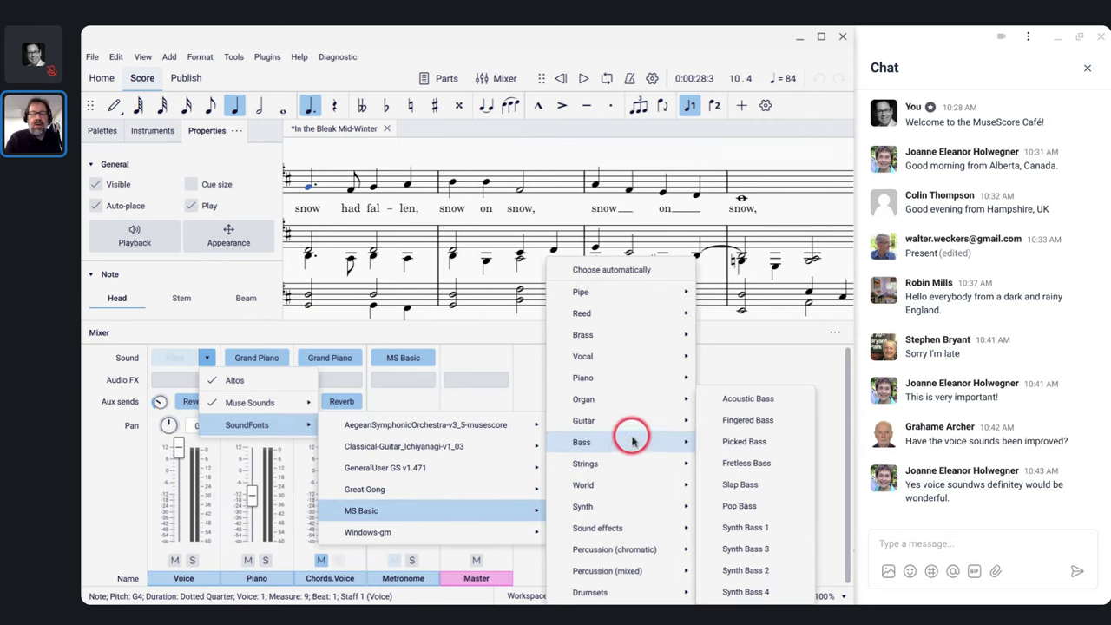
pyautogui.moveTo(623, 466)
pyautogui.moveTo(616, 357)
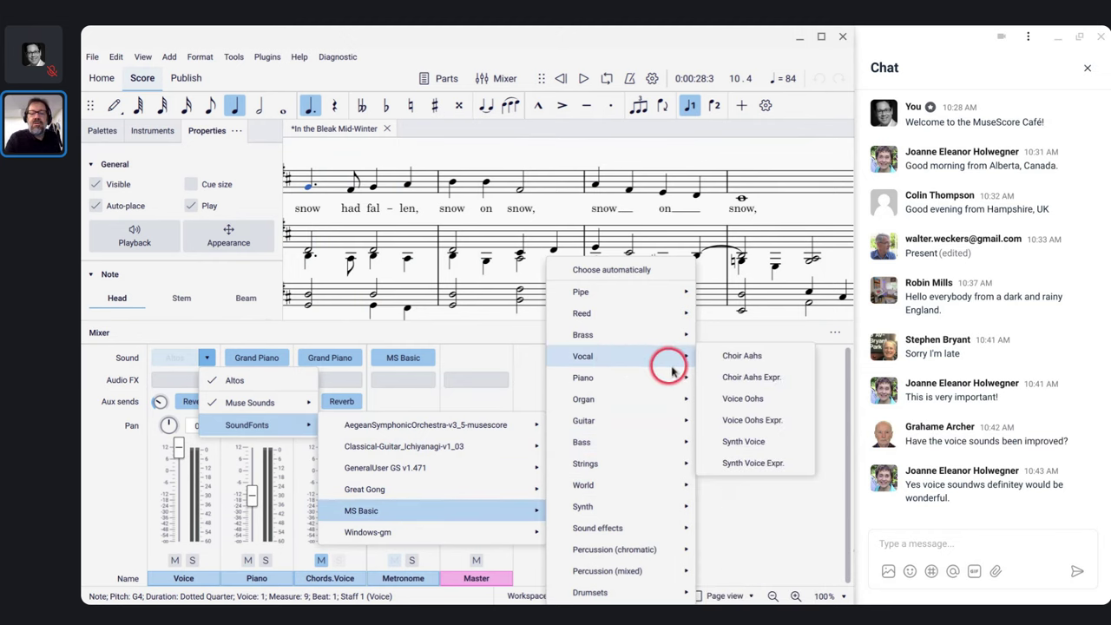
pyautogui.click(729, 359)
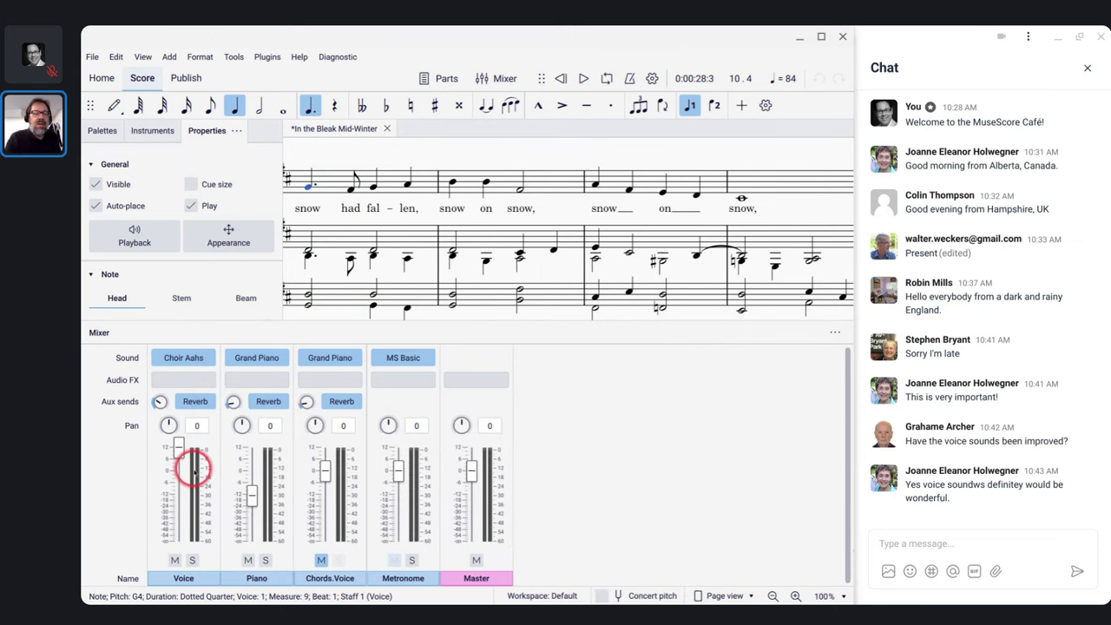
pyautogui.moveTo(177, 446); pyautogui.dragTo(180, 494)
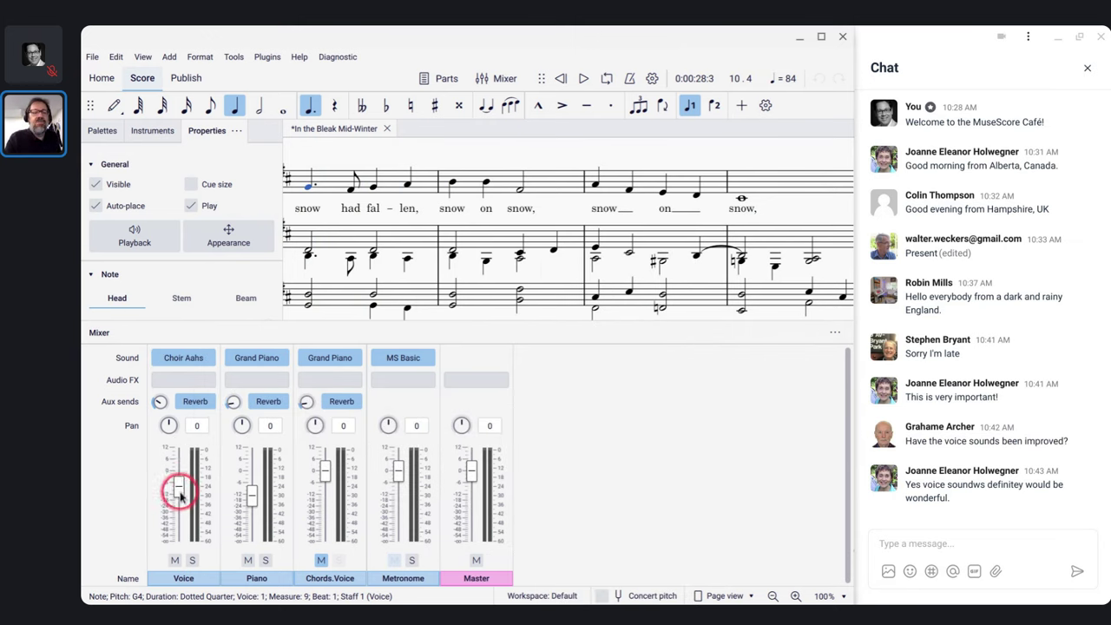
# Play all parts from the first Voice note of measure 9 and stop at the start of measure 11
pyautogui.click(308, 184)
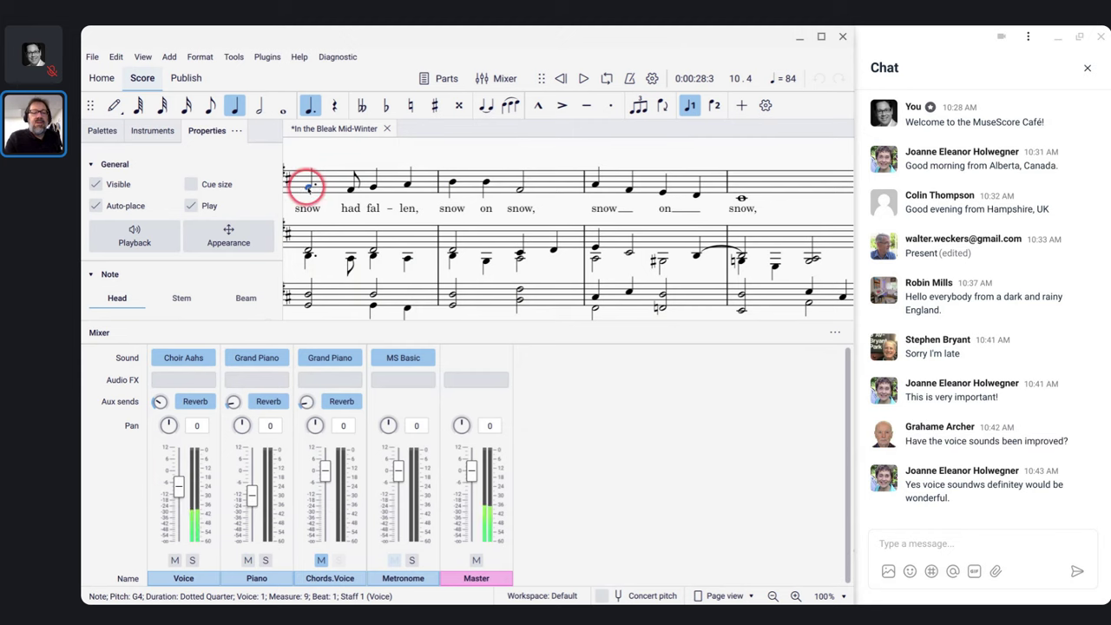
pyautogui.press('space')
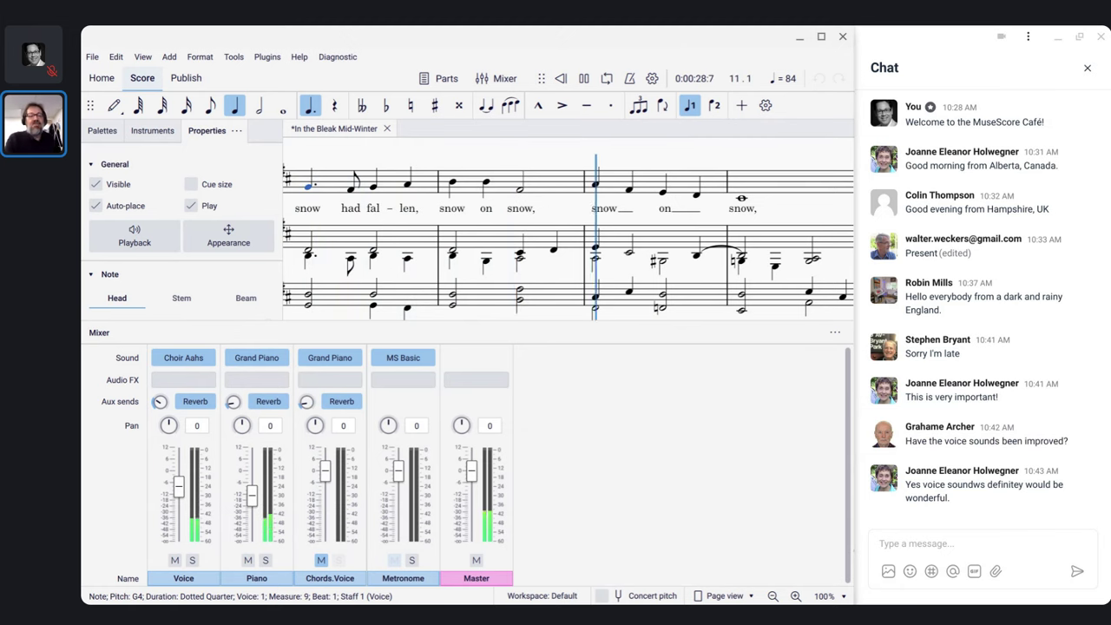
pyautogui.press('space')
# Play only the Voice part from the selected measure 9, stop in measure 11 and clear the selection
pyautogui.click(335, 178)
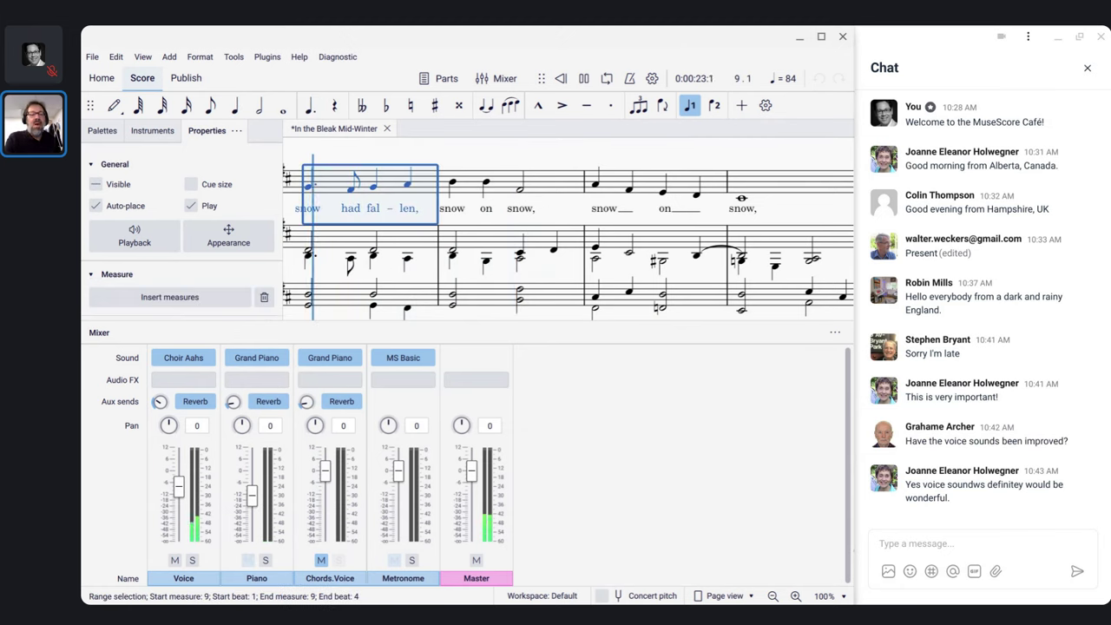
pyautogui.press('space')
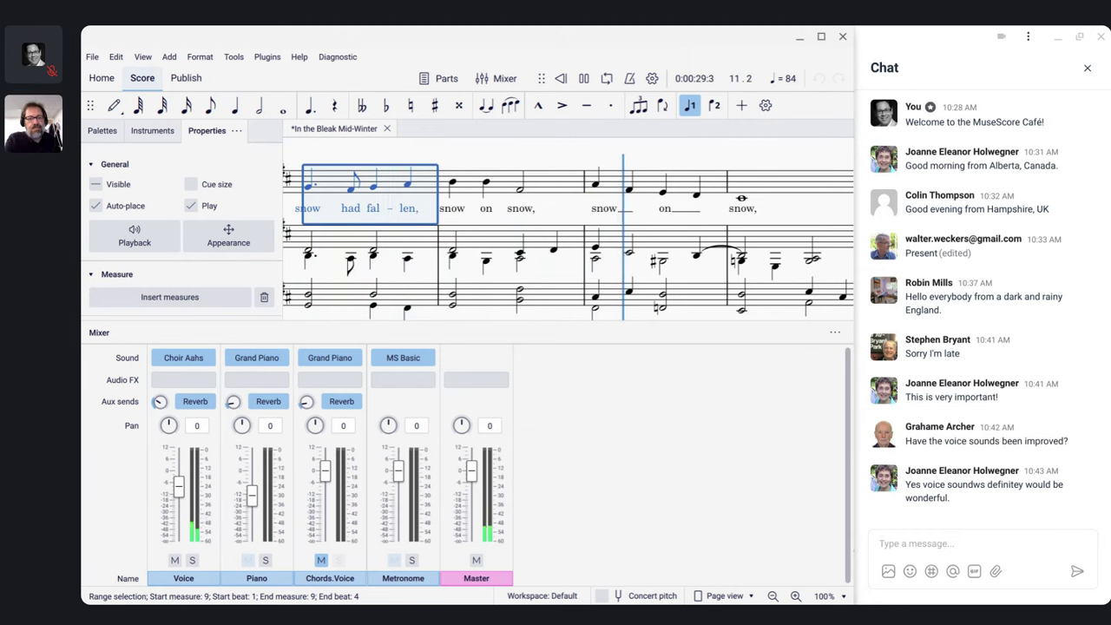
pyautogui.press('space')
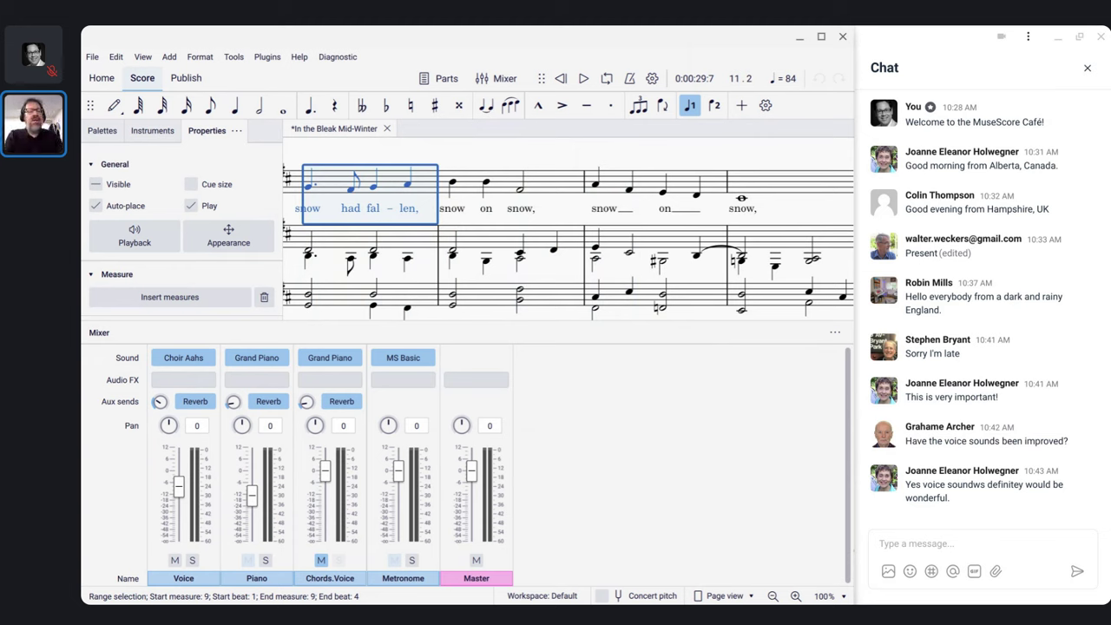
pyautogui.click(460, 146)
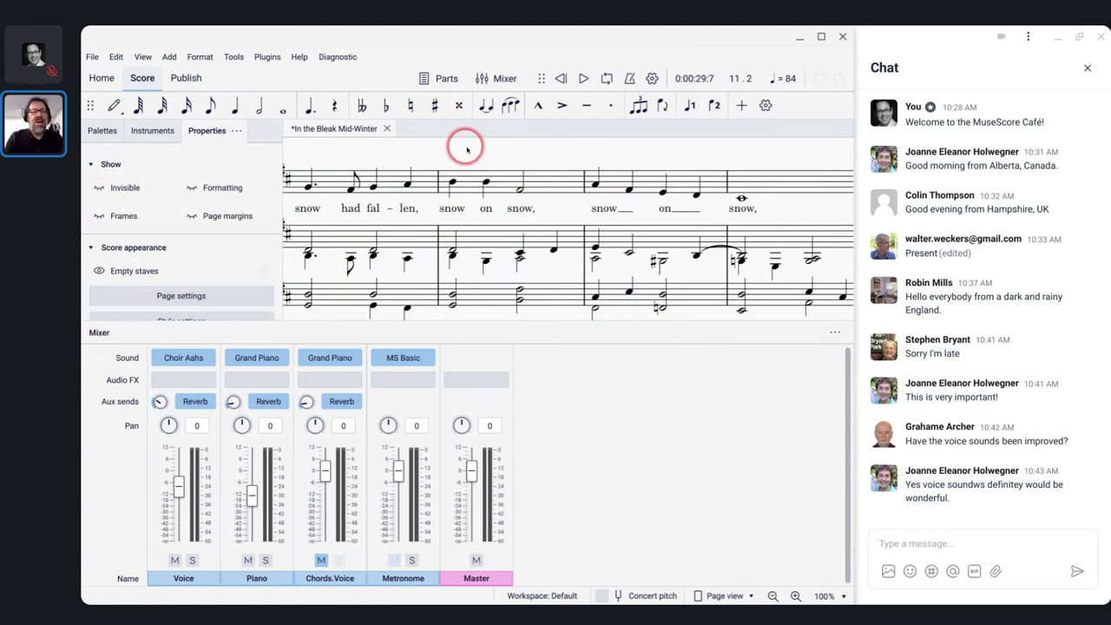
pyautogui.click(393, 146)
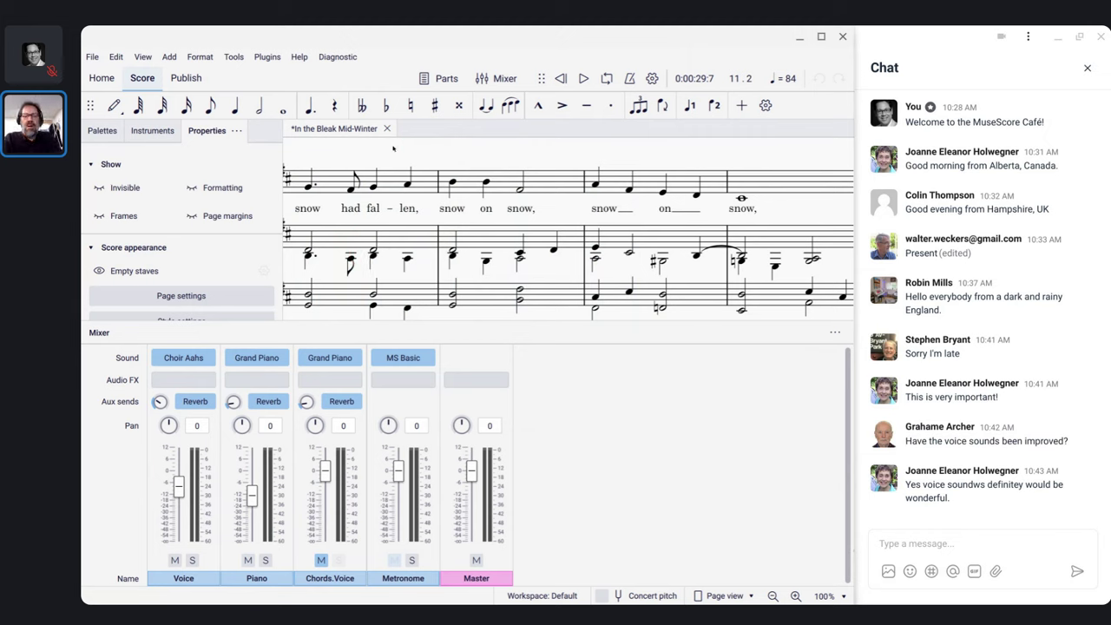
# Switch to the terminal and launch Muse Sounds Manager with the earlier command muse-sounds-manager
pyautogui.press('alt')
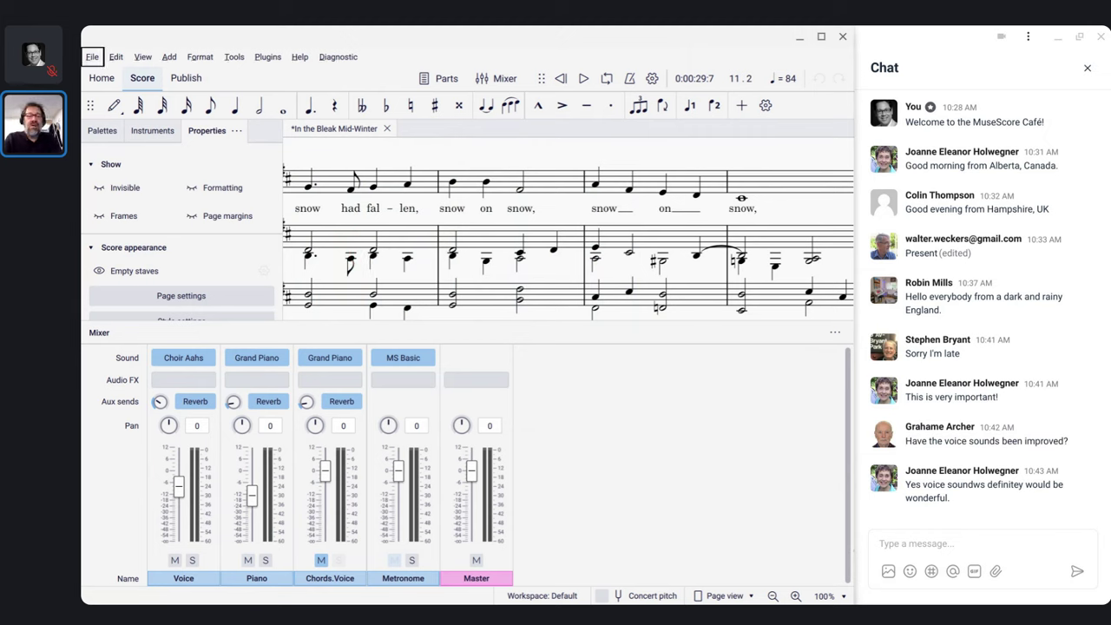
pyautogui.click(394, 163)
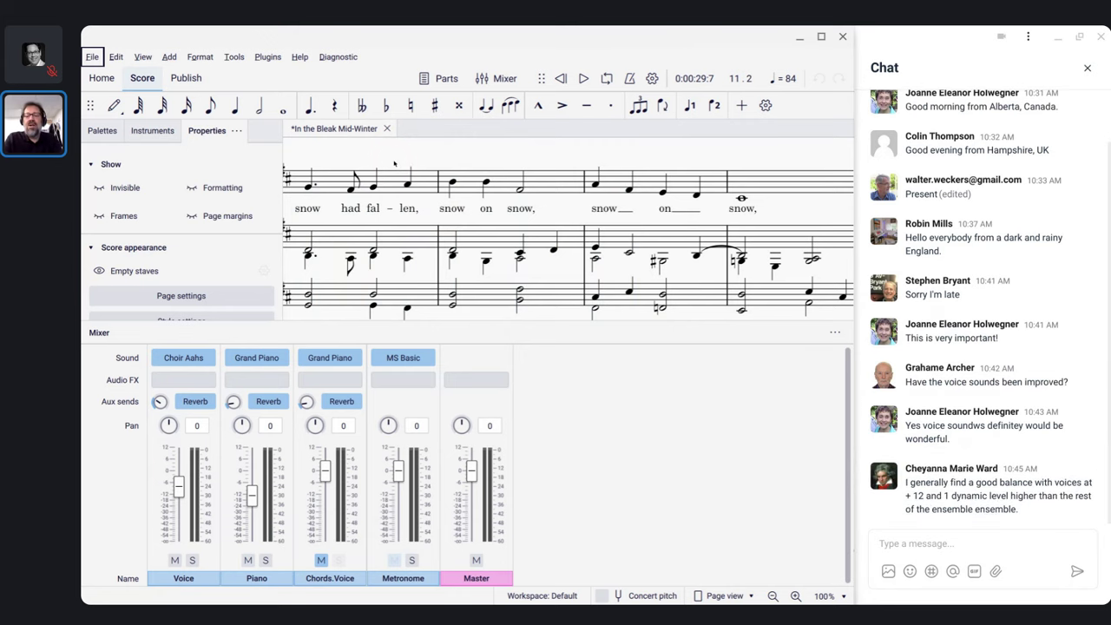
pyautogui.hotkey('alt', 'Tab')
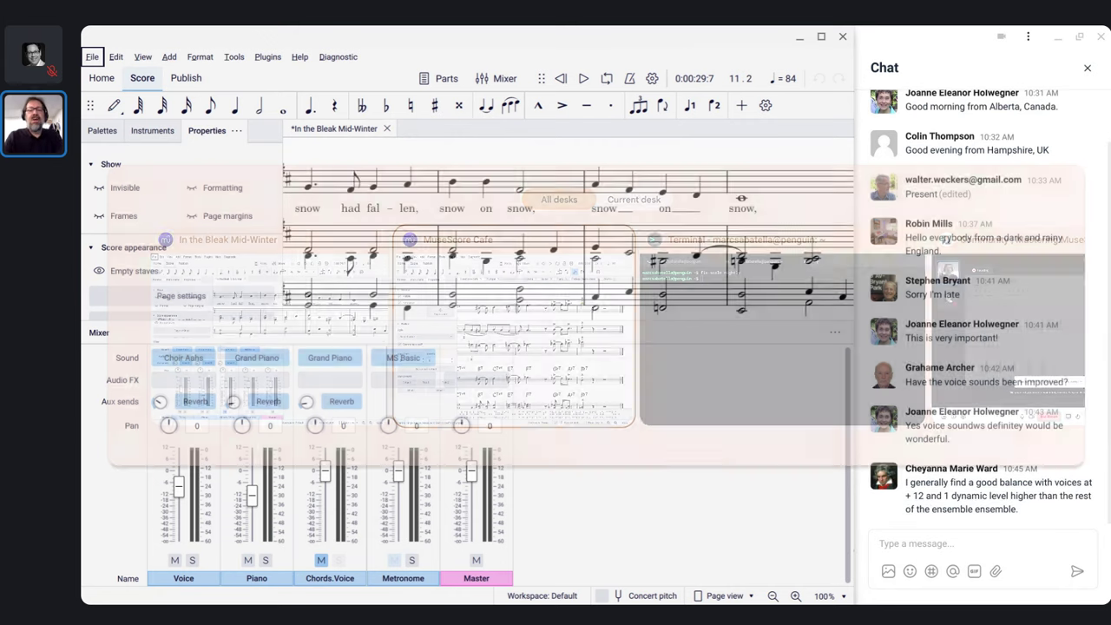
pyautogui.press('Tab')
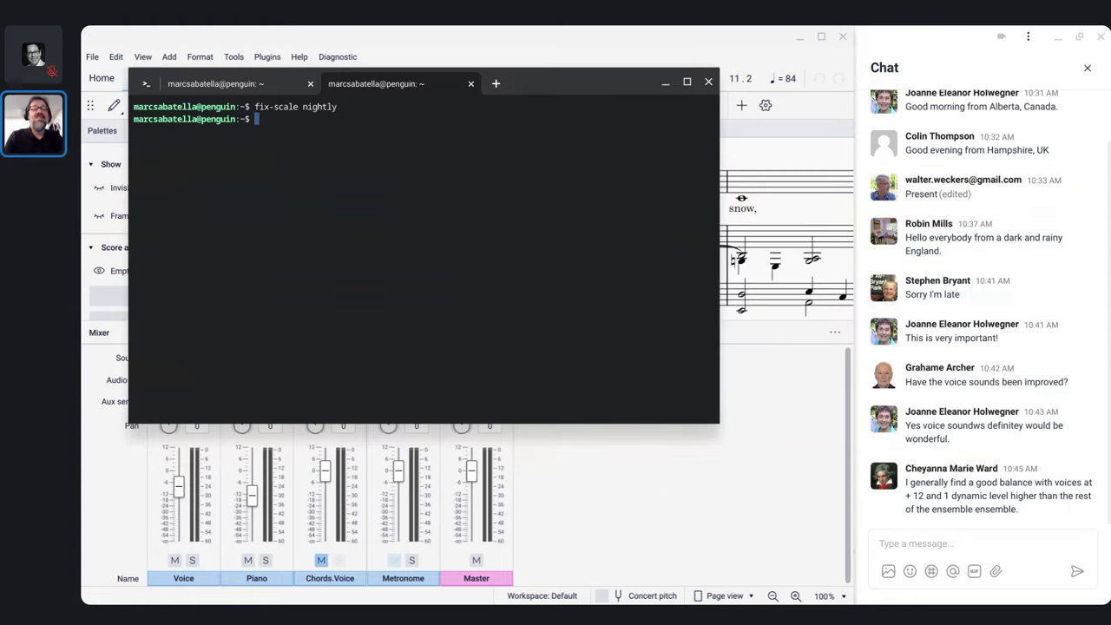
pyautogui.press('Up')
pyautogui.press('Up')
pyautogui.press('Up')
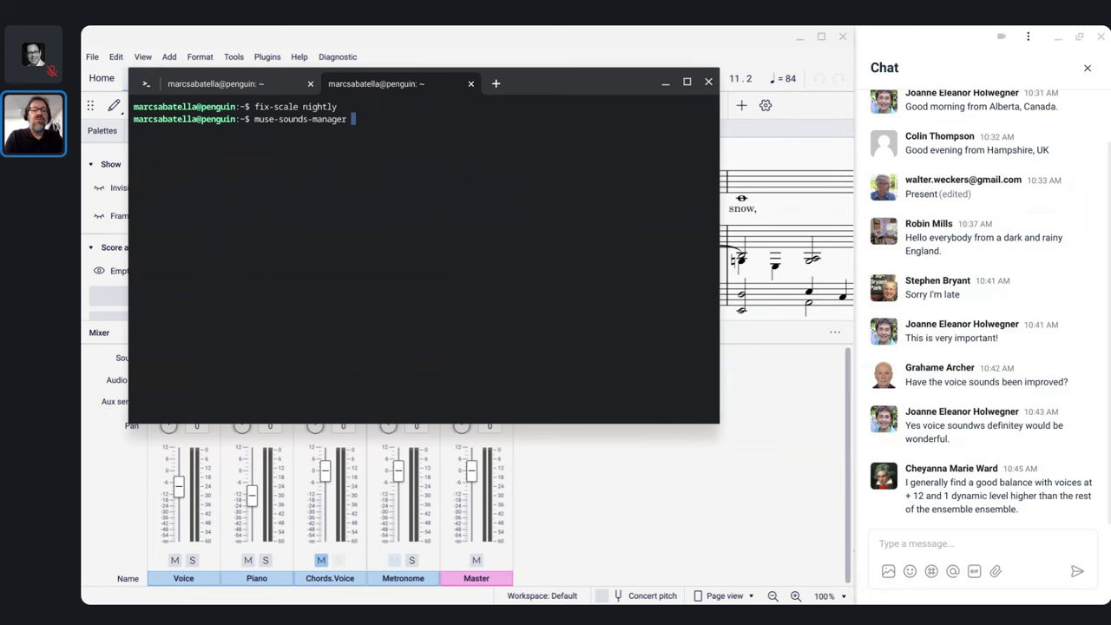
pyautogui.press('Return')
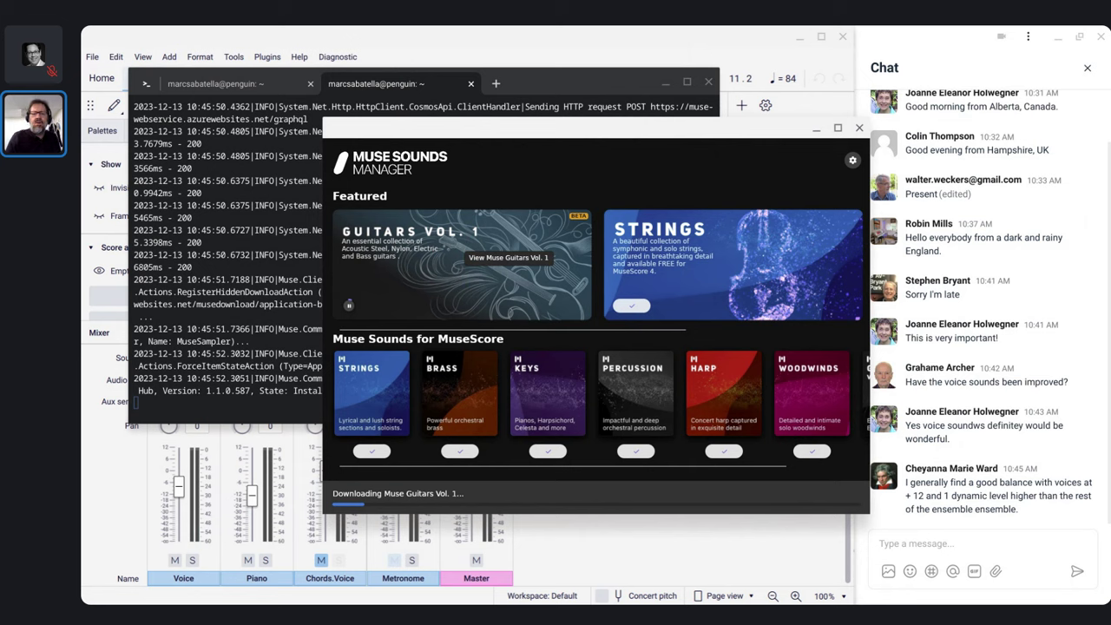
pyautogui.moveTo(369, 113); pyautogui.dragTo(405, 115)
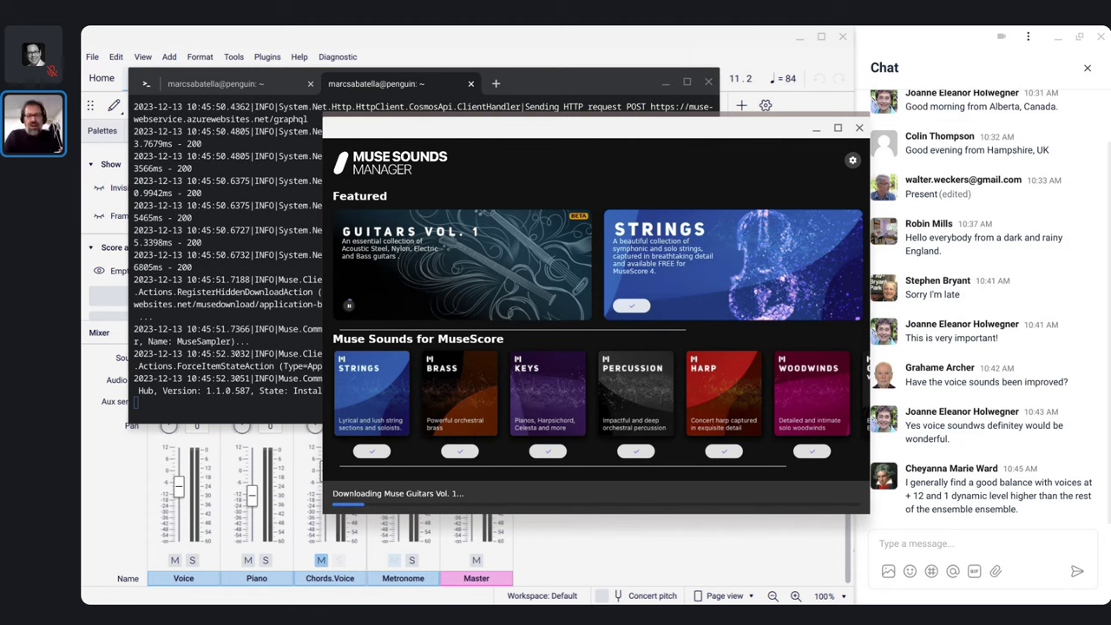
pyautogui.click(430, 132)
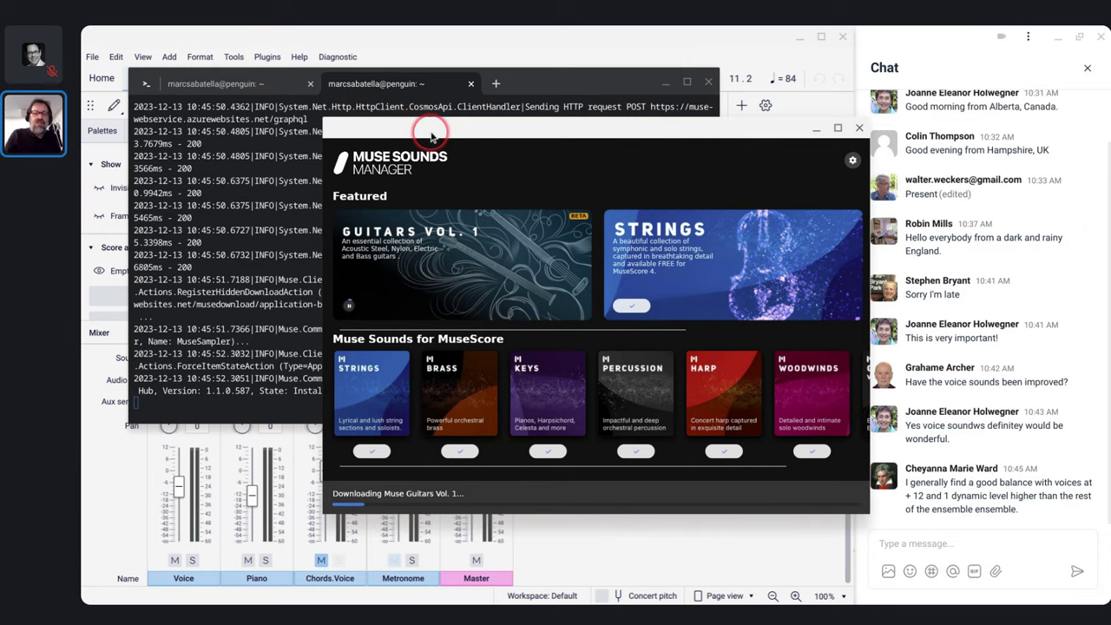
# Review the overview, included instruments and features of the Guitars Vol. 1 library and close its details
pyautogui.moveTo(429, 132); pyautogui.dragTo(379, 134)
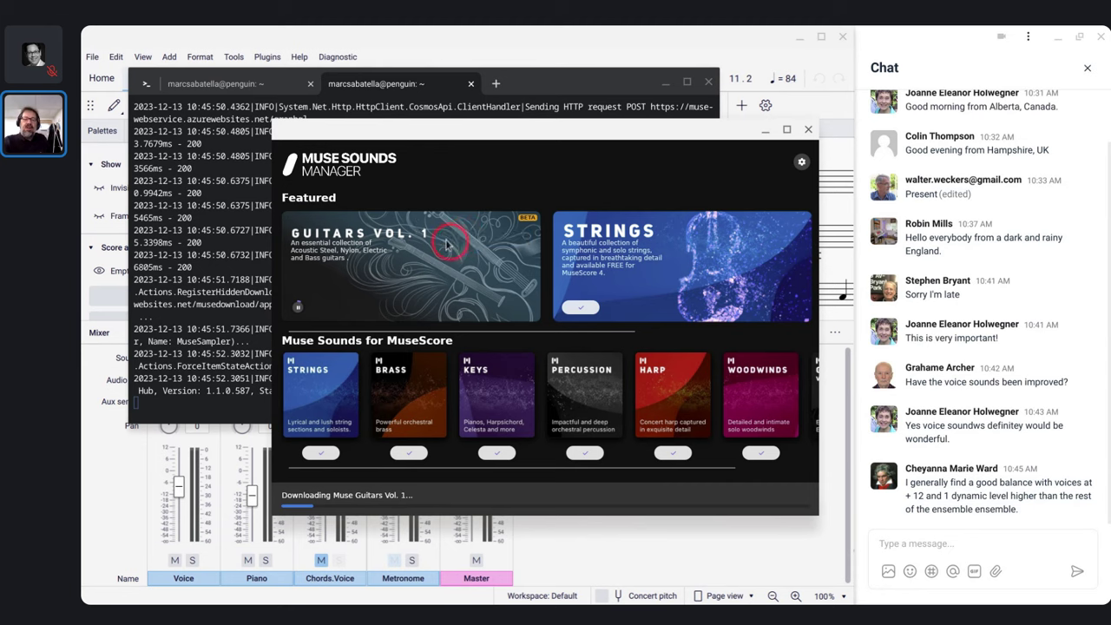
pyautogui.click(404, 244)
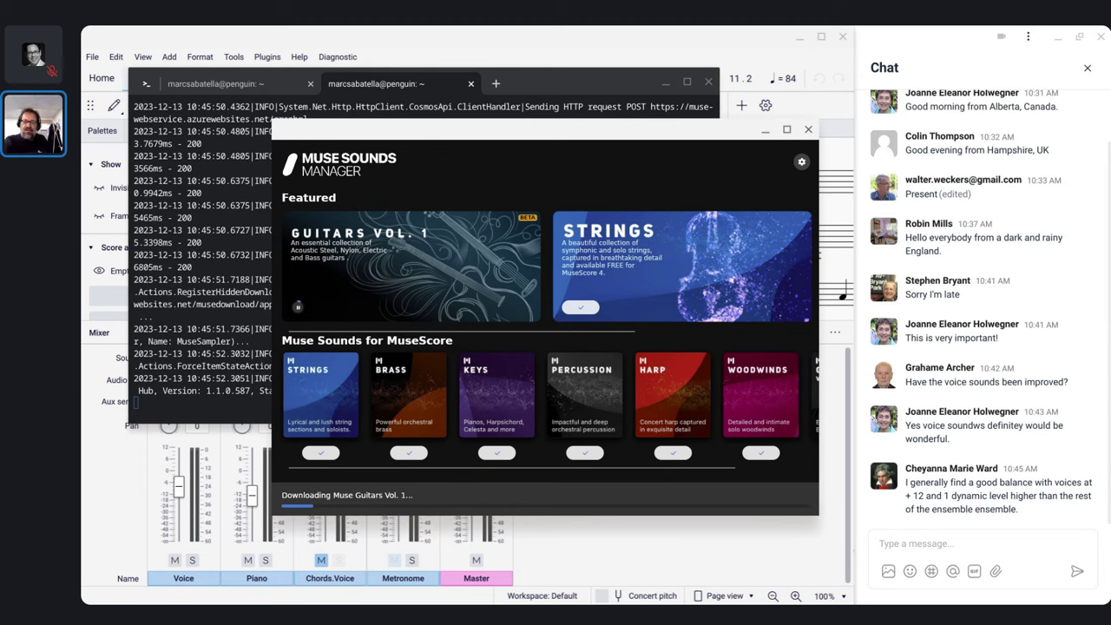
pyautogui.click(391, 262)
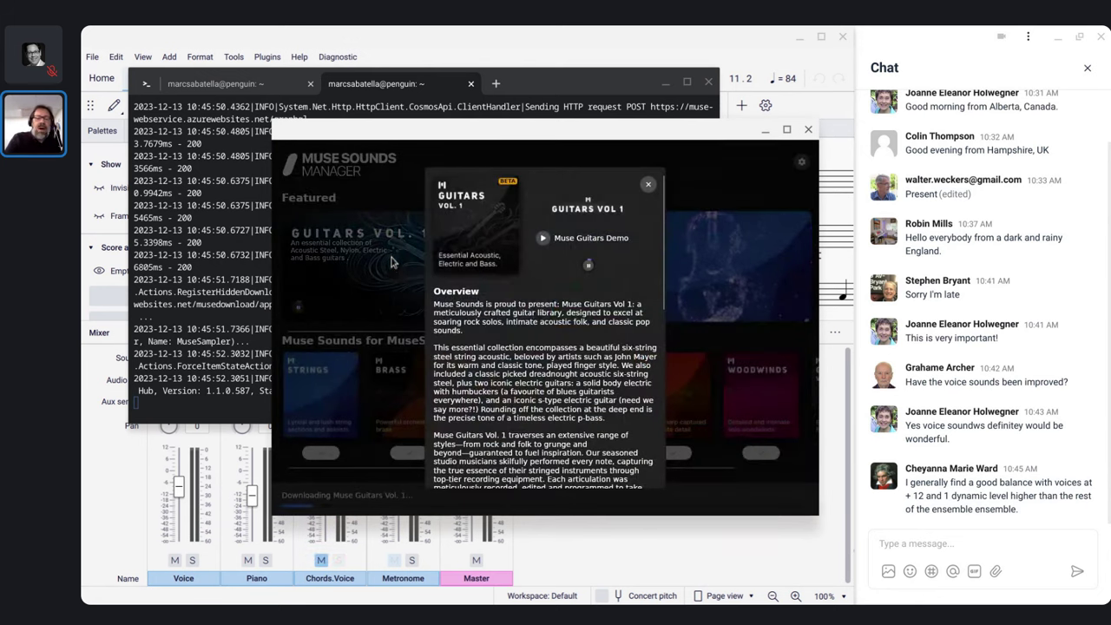
pyautogui.scroll(3, 543, 301)
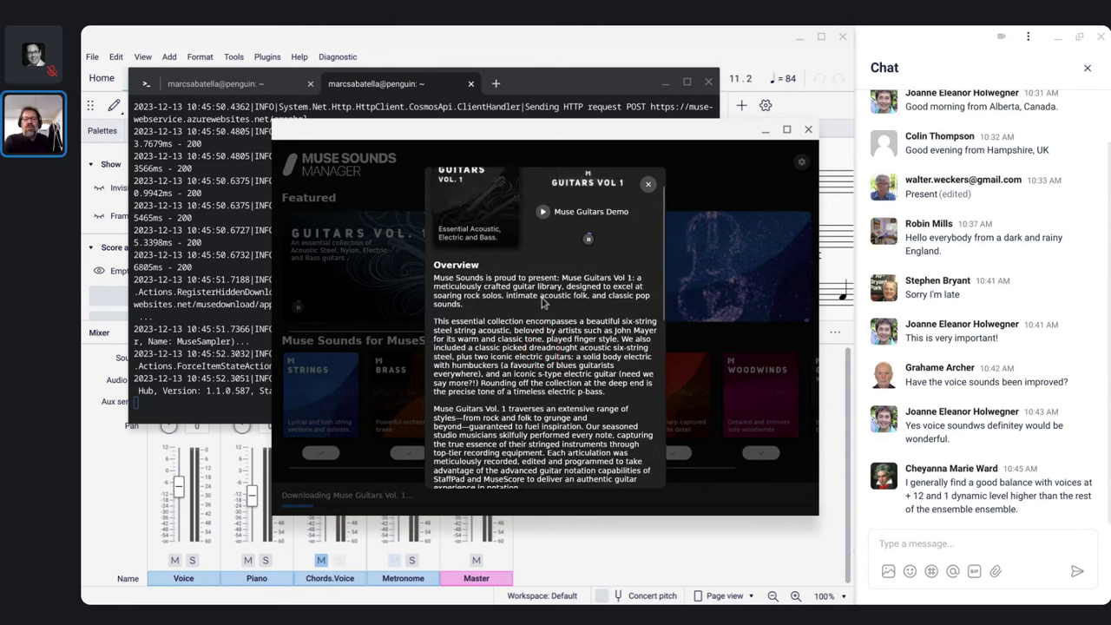
pyautogui.scroll(-10, 545, 330)
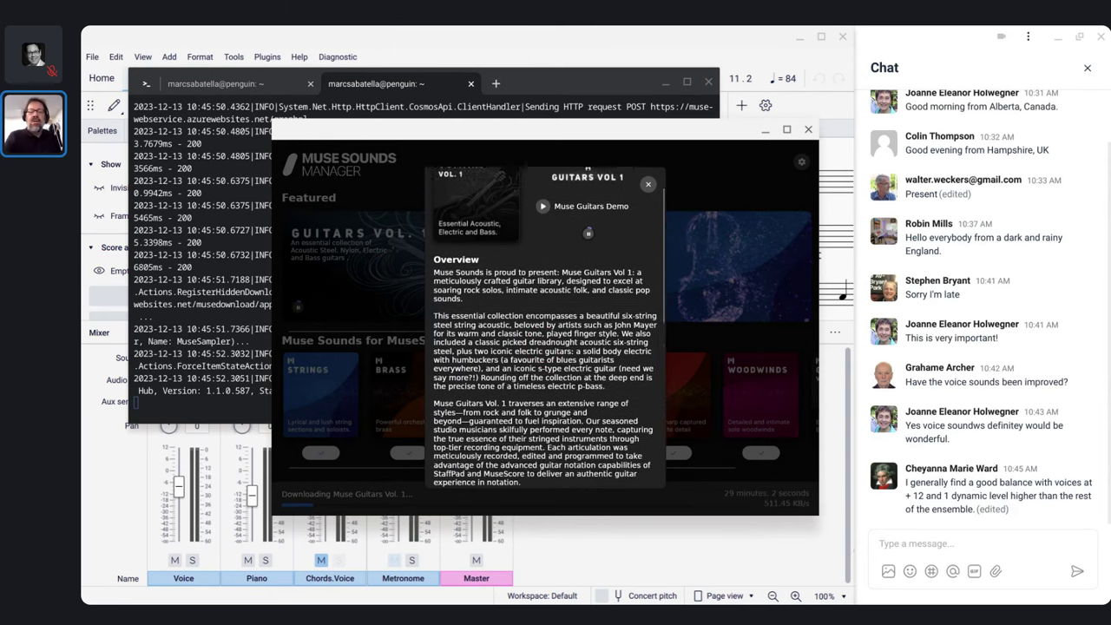
pyautogui.scroll(-1, 545, 329)
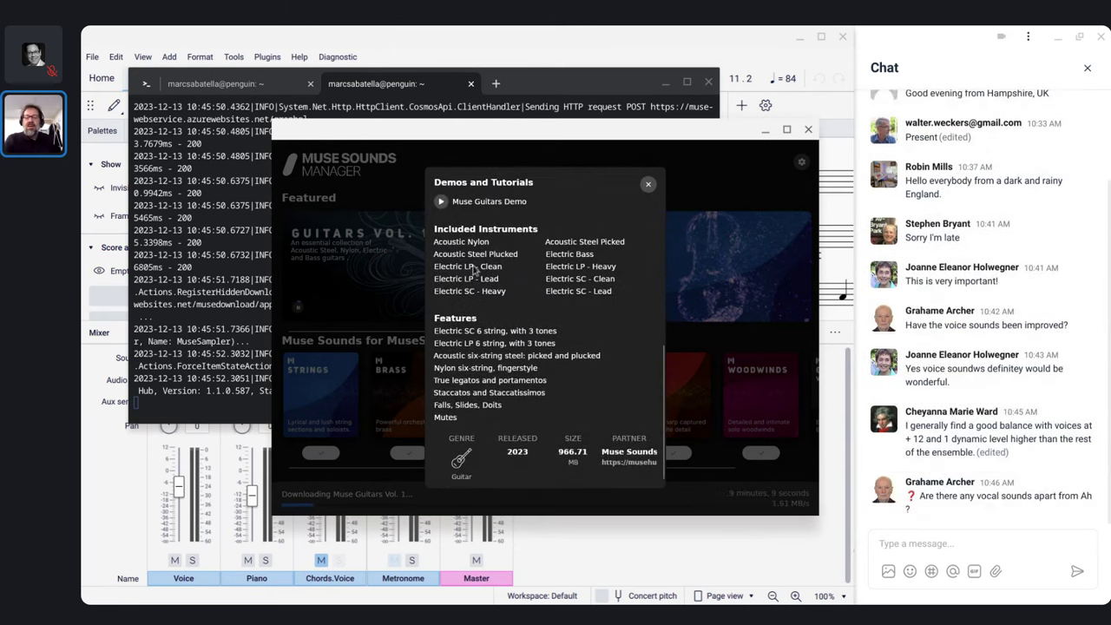
pyautogui.click(448, 236)
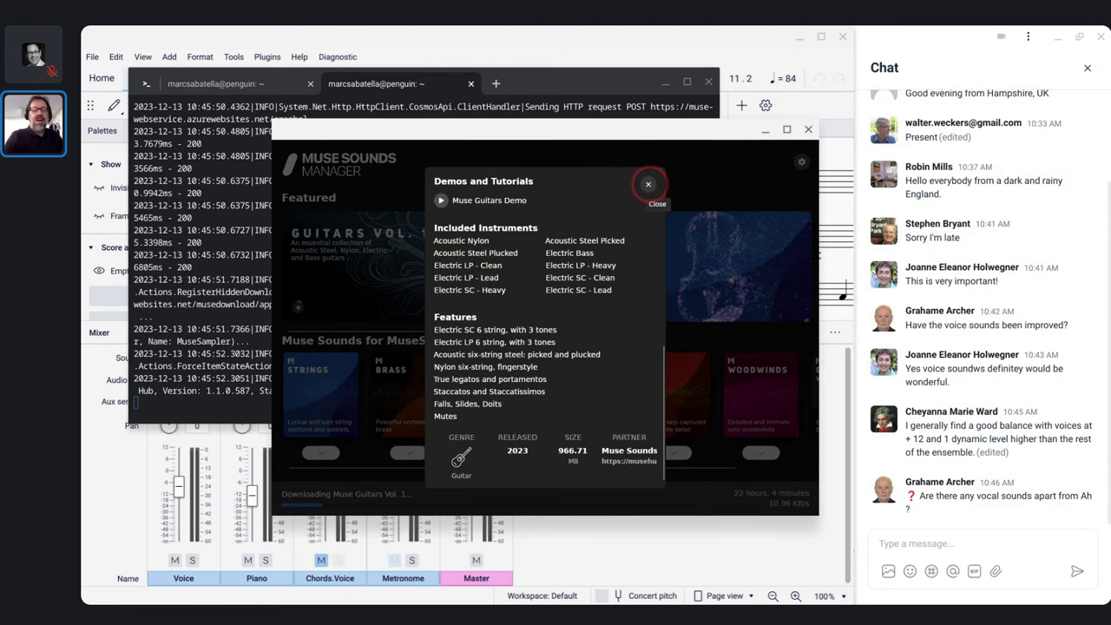
pyautogui.click(648, 184)
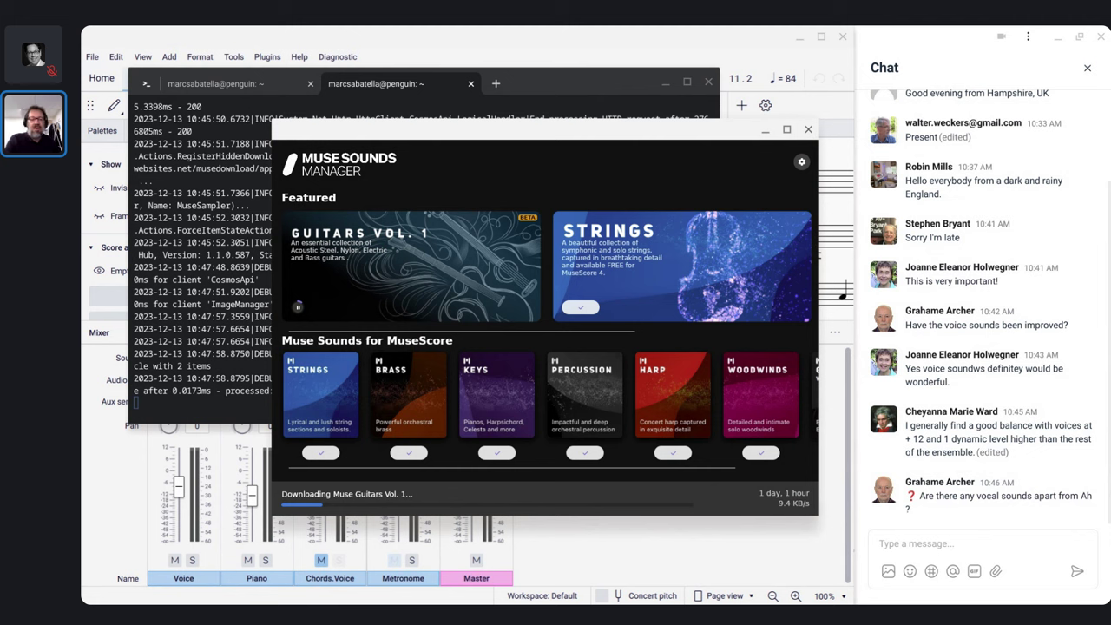
# Close Muse Sounds Manager and switch back to the In the Bleak Mid-Winter score in MuseScore
pyautogui.click(375, 101)
pyautogui.click(568, 69)
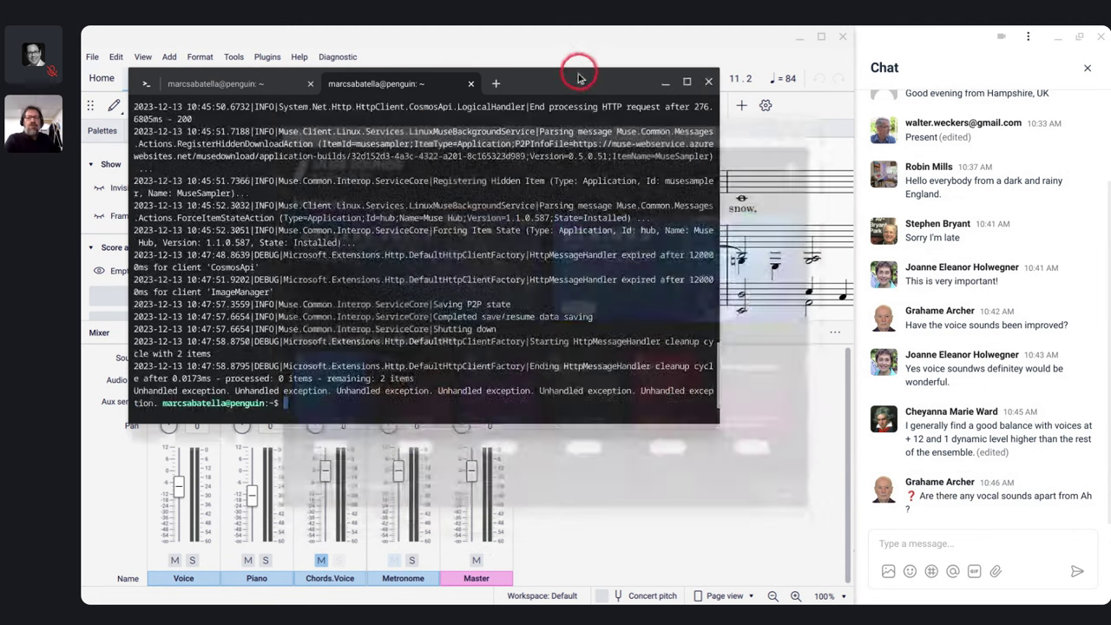
pyautogui.hotkey('alt', 'Tab')
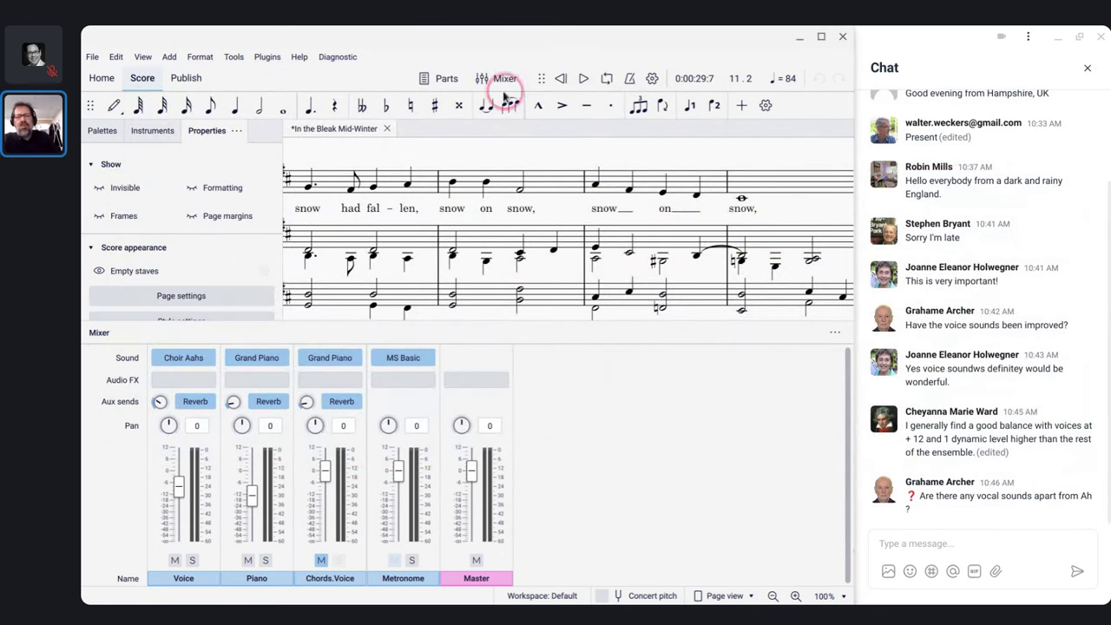
pyautogui.click(452, 206)
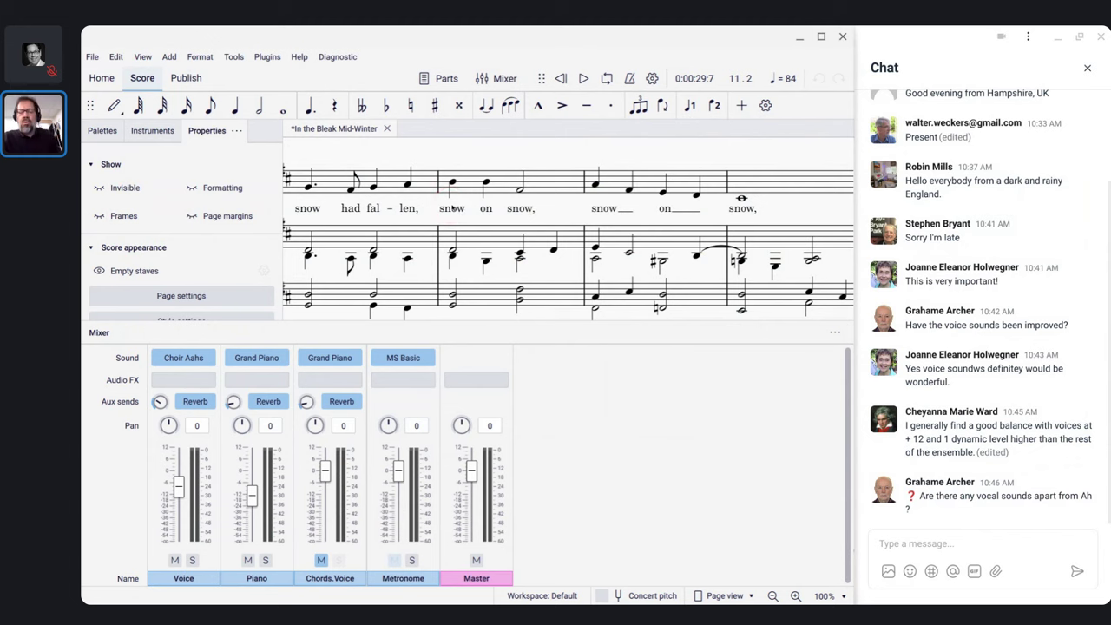
pyautogui.click(446, 252)
pyautogui.click(479, 240)
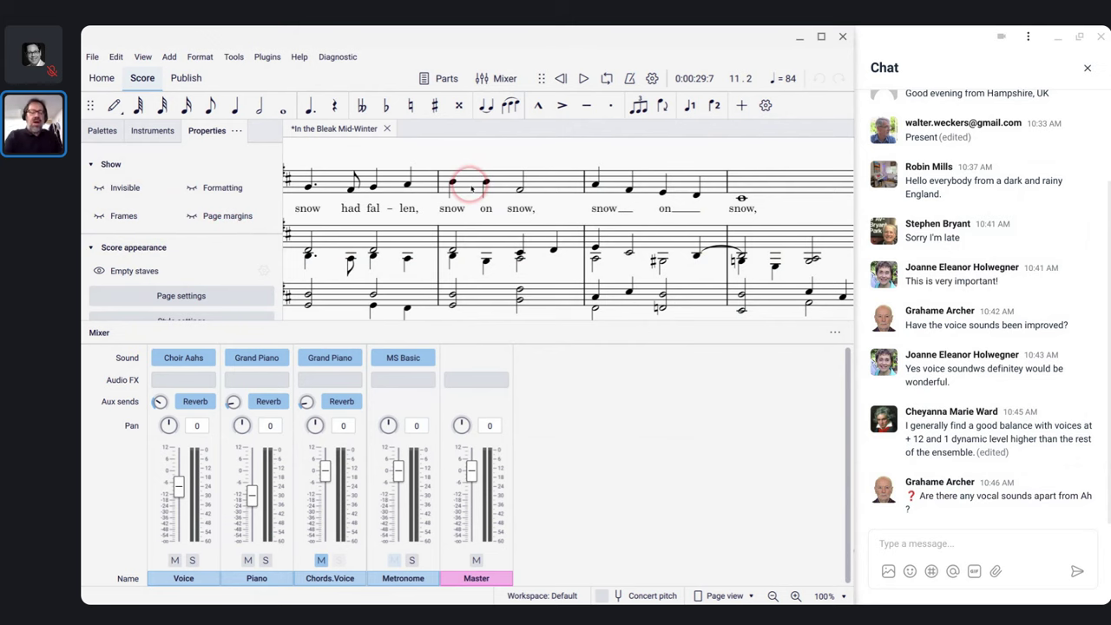
# Hide the mixer and enable the braille panel in the preferences
pyautogui.press('F10')
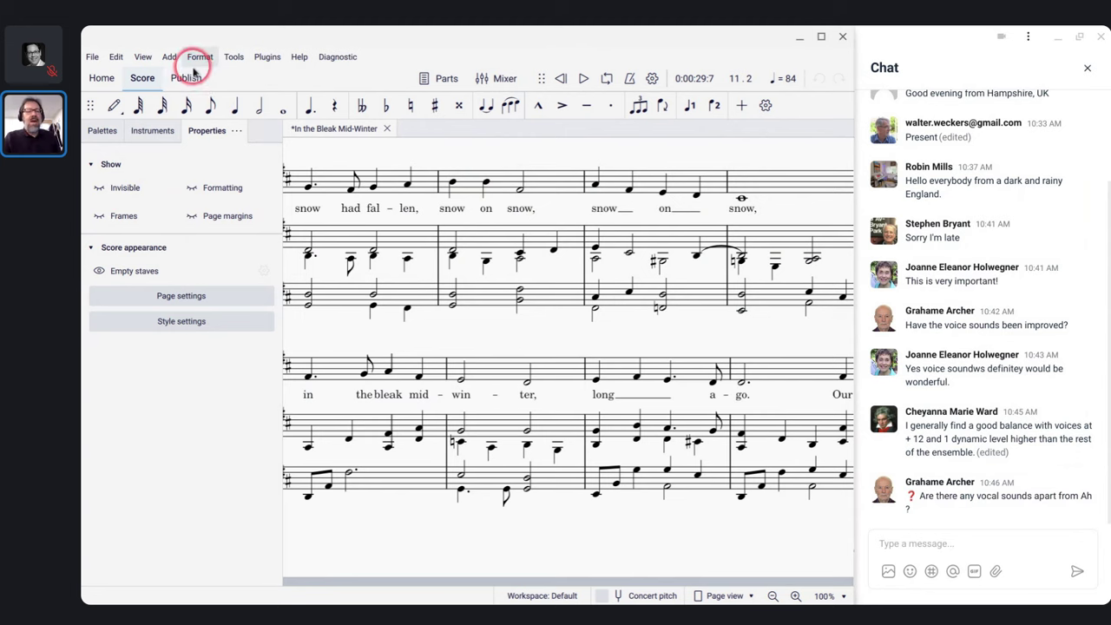
pyautogui.click(118, 59)
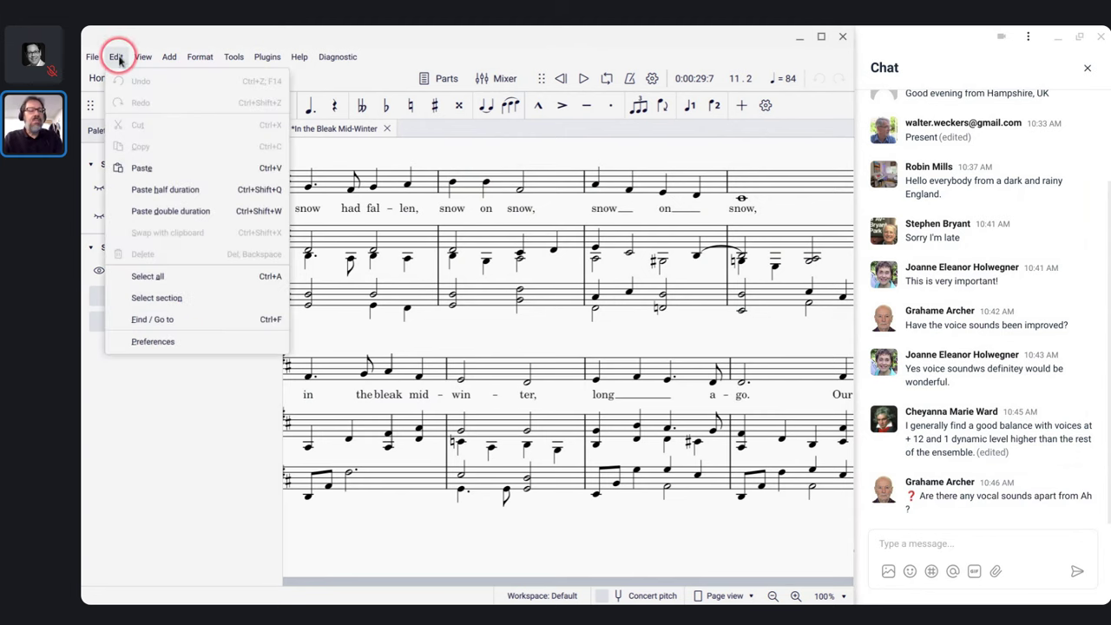
pyautogui.click(154, 340)
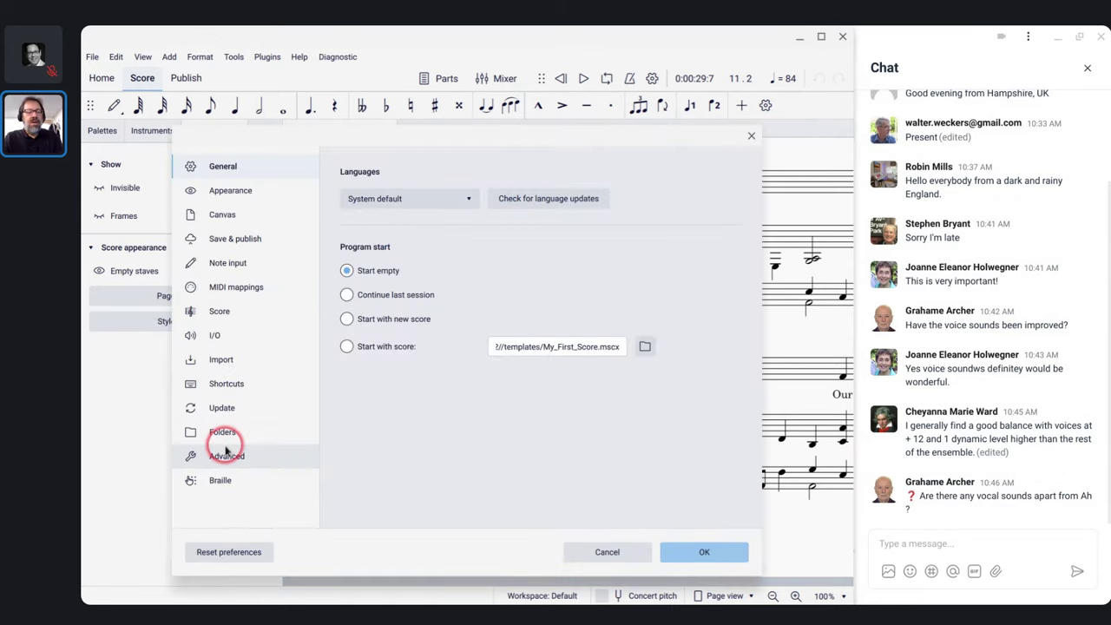
pyautogui.click(222, 479)
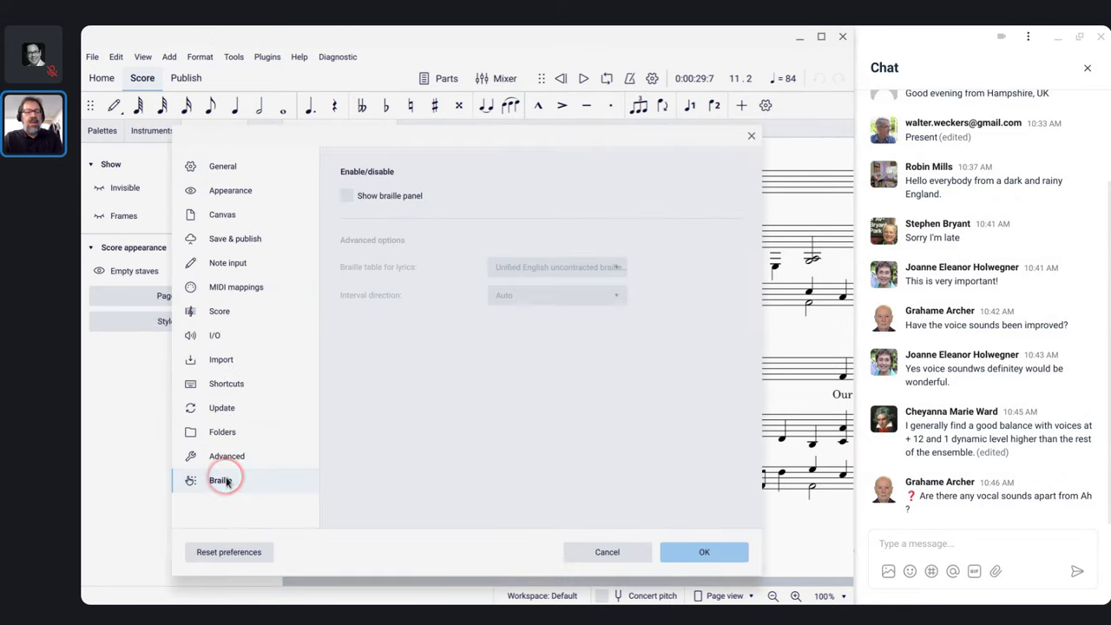
pyautogui.click(350, 198)
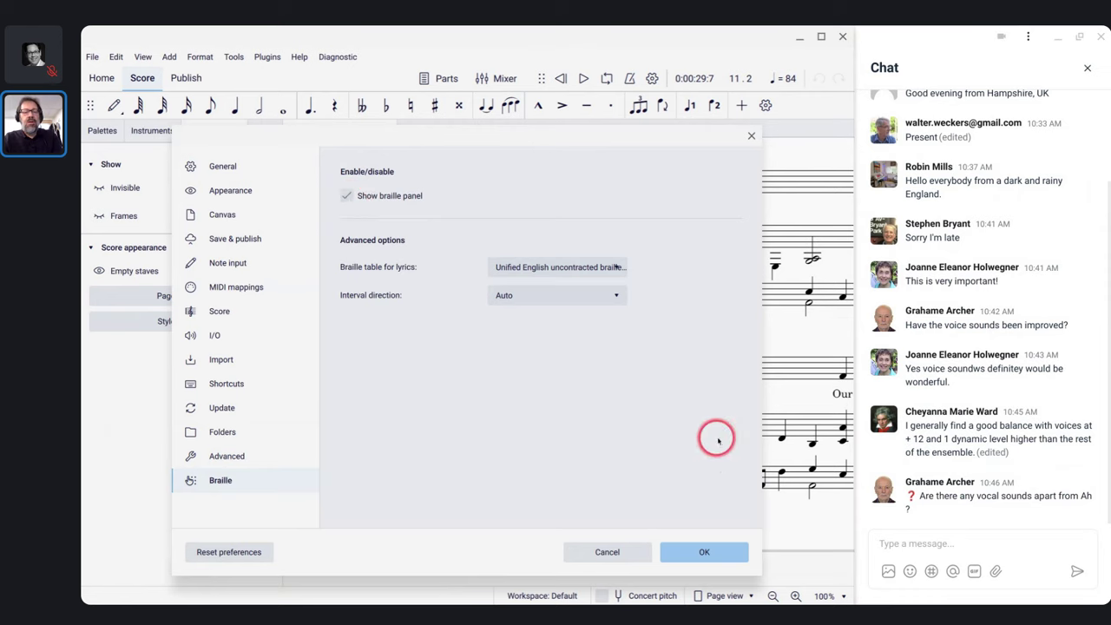
pyautogui.click(696, 553)
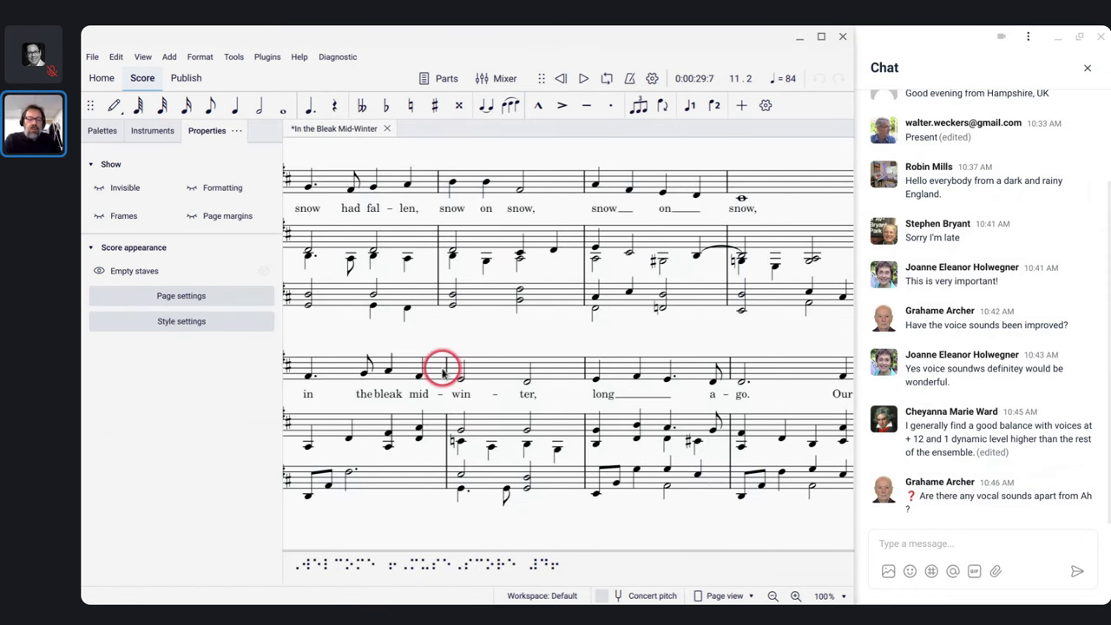
# Show Voice measure 13 in braille, move the braille cursor from its clef to the first note and leave note input
pyautogui.click(443, 371)
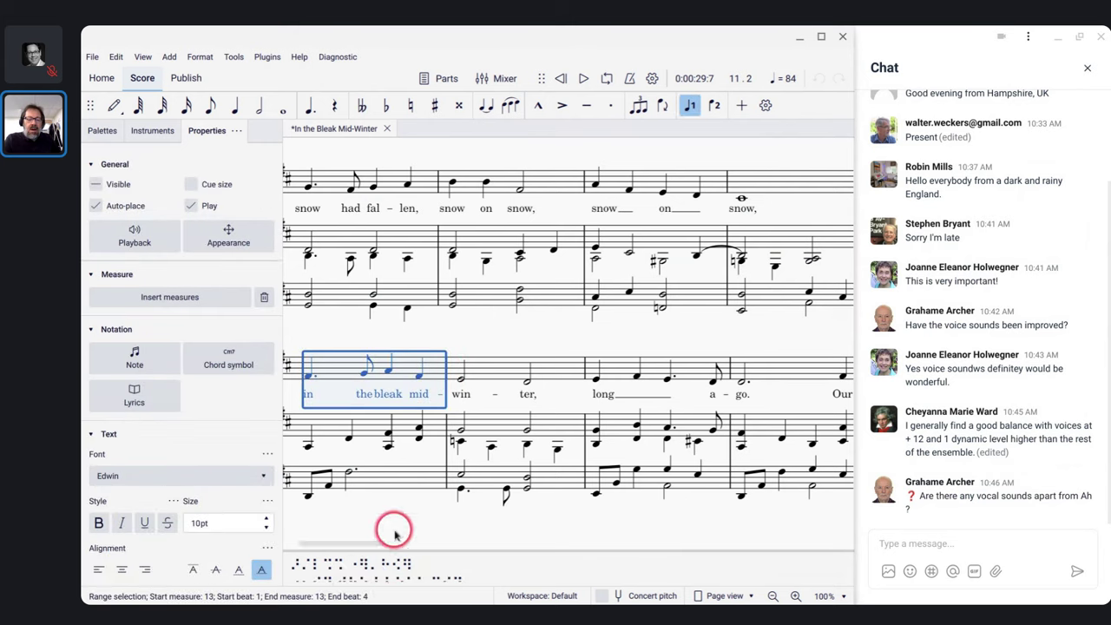
pyautogui.click(298, 564)
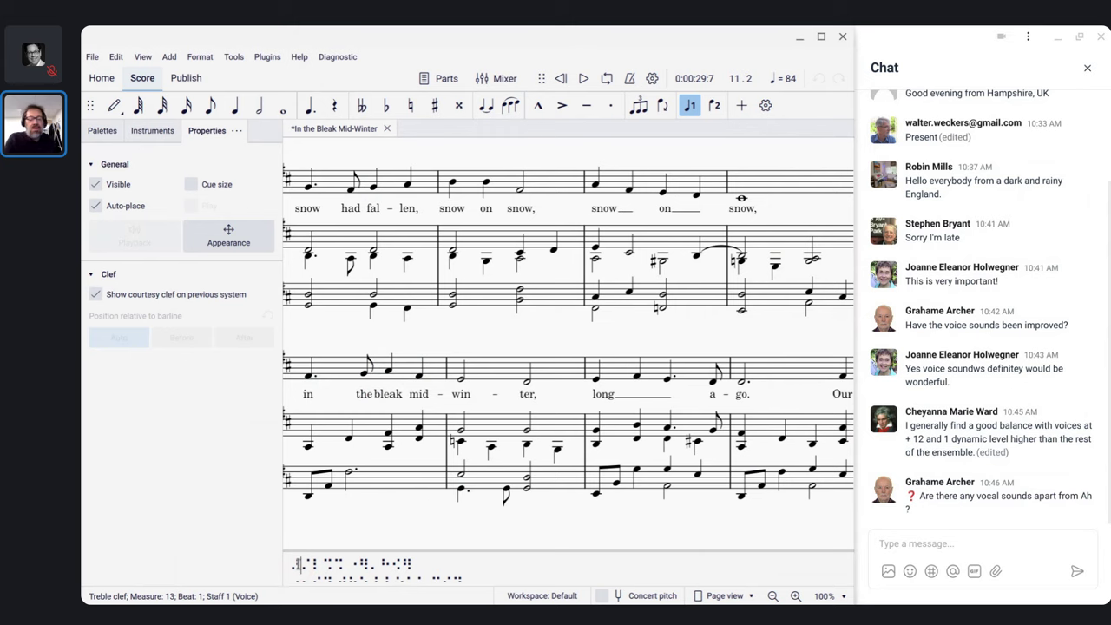
pyautogui.press('Right')
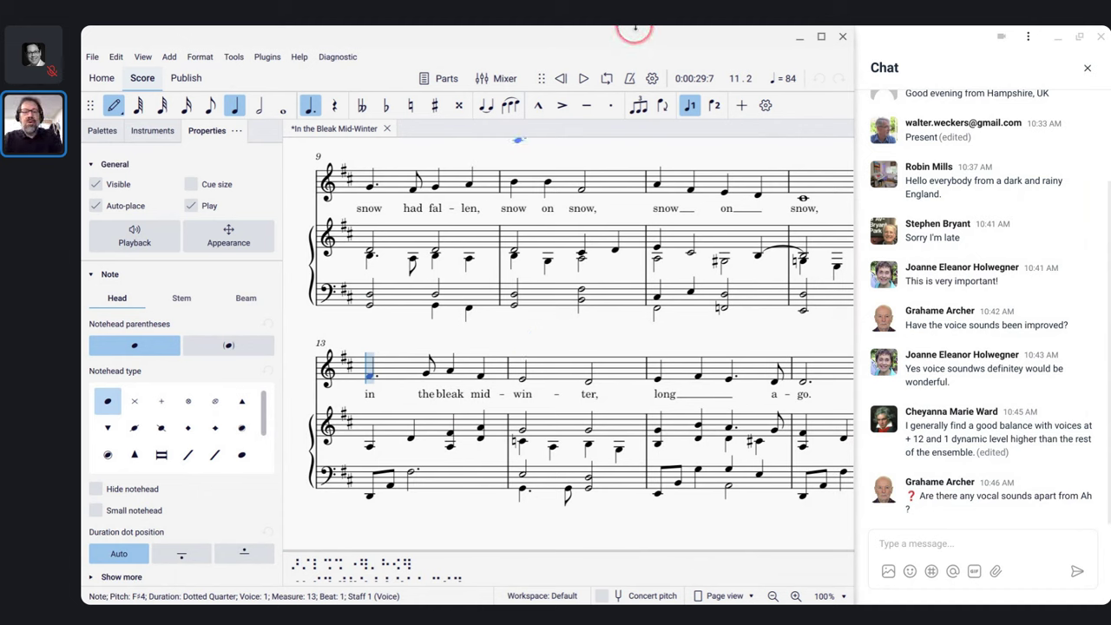
pyautogui.press('Escape')
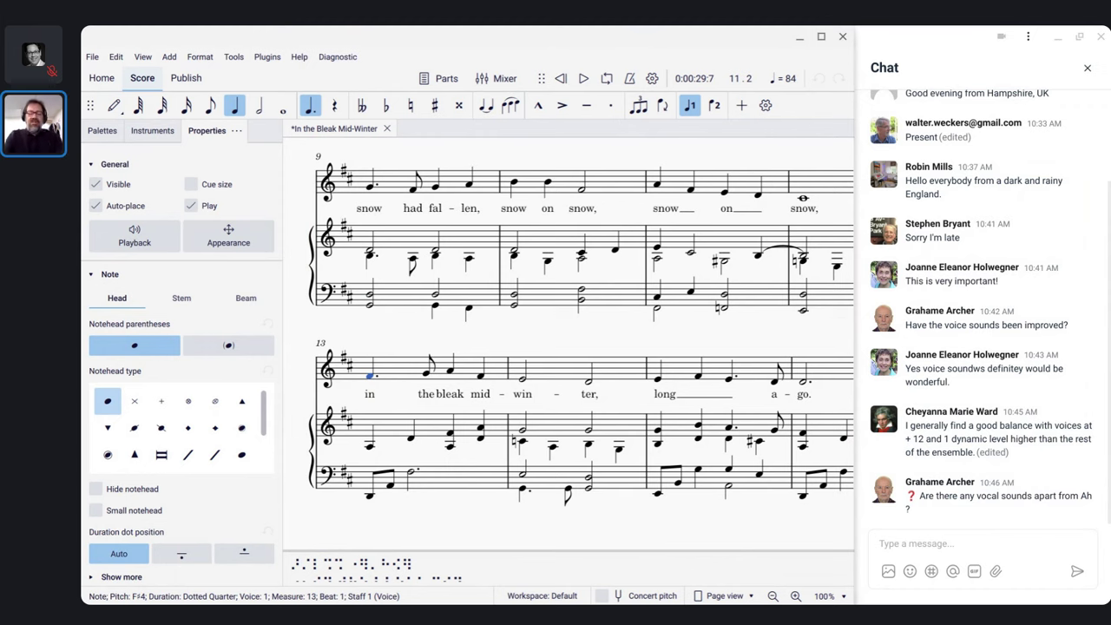
# Start opening another score and browse from the Test folder up to Scores and into its Projects folder
pyautogui.hotkey('ctrl', 'o')
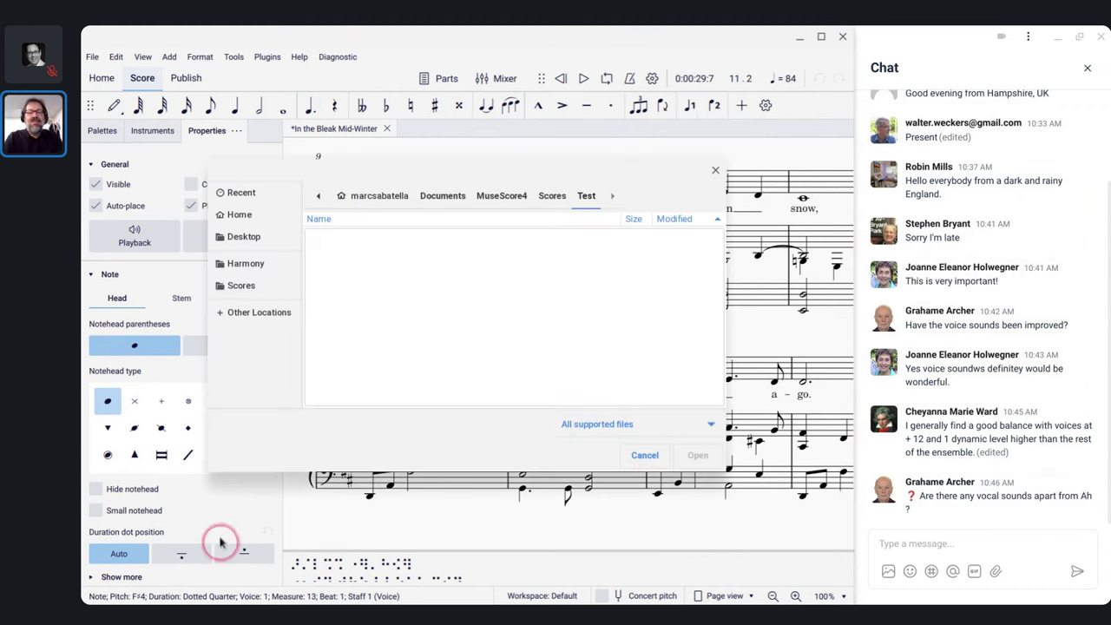
pyautogui.click(459, 234)
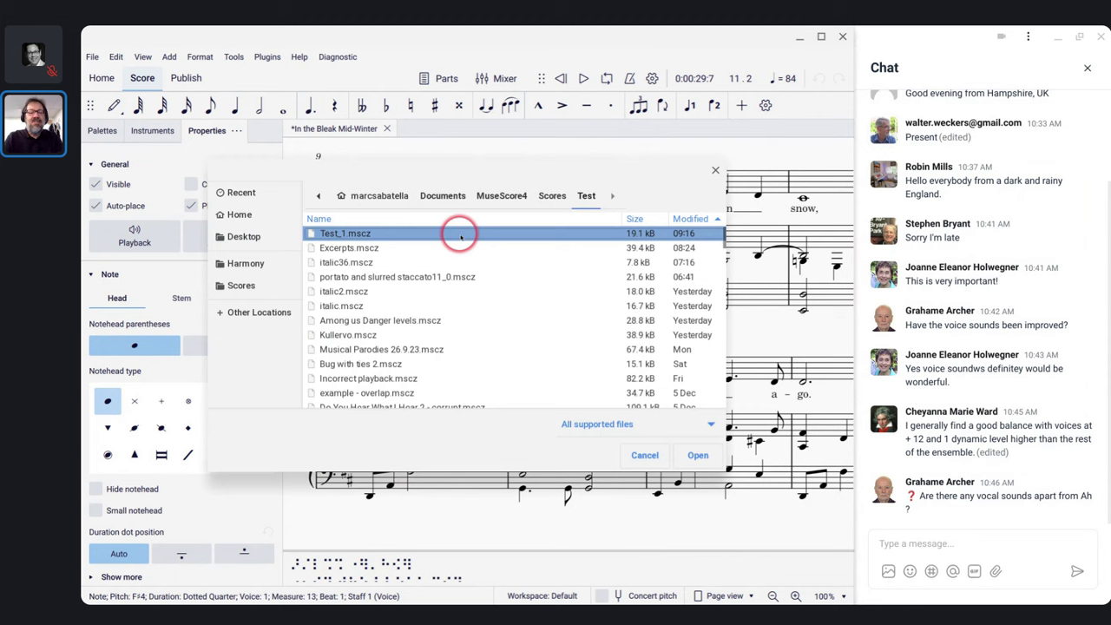
pyautogui.click(552, 196)
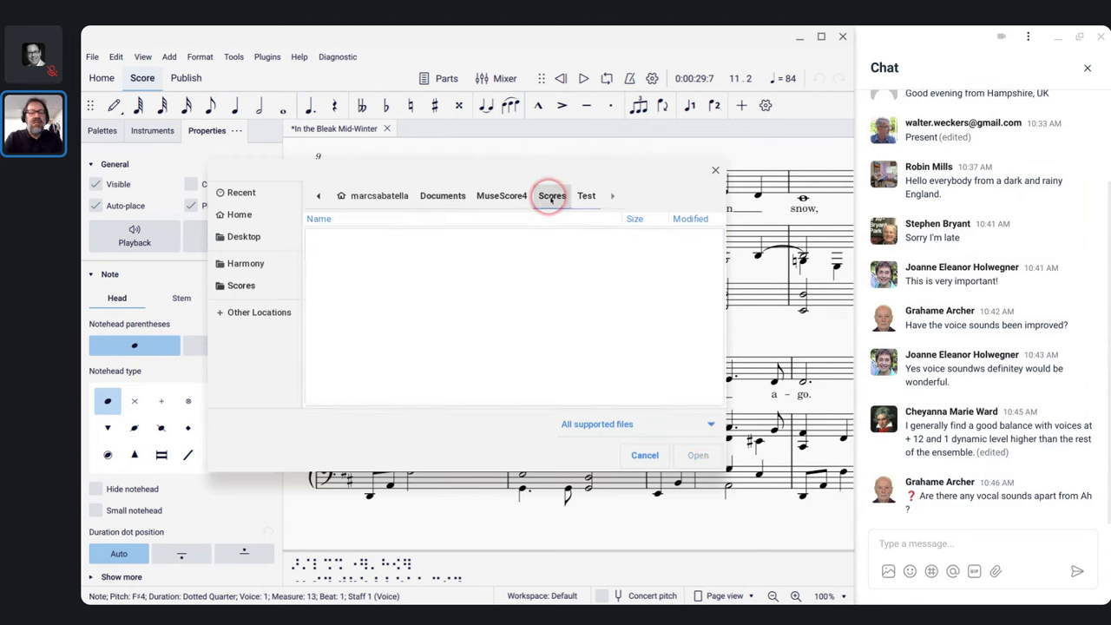
pyautogui.scroll(-5, 494, 232)
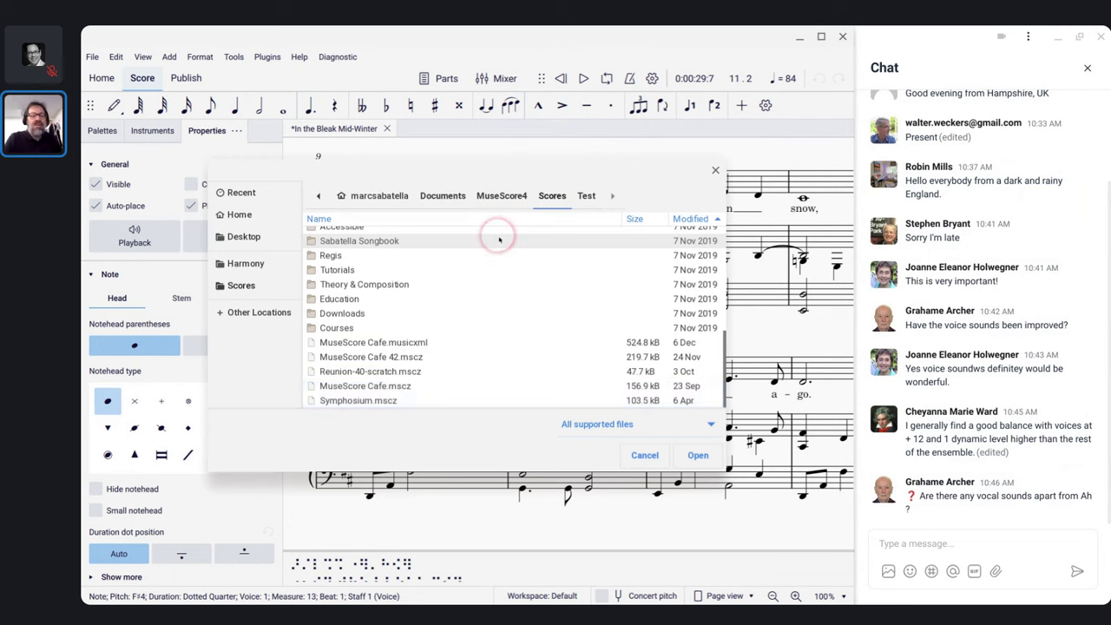
pyautogui.click(354, 315)
pyautogui.scroll(8, 354, 314)
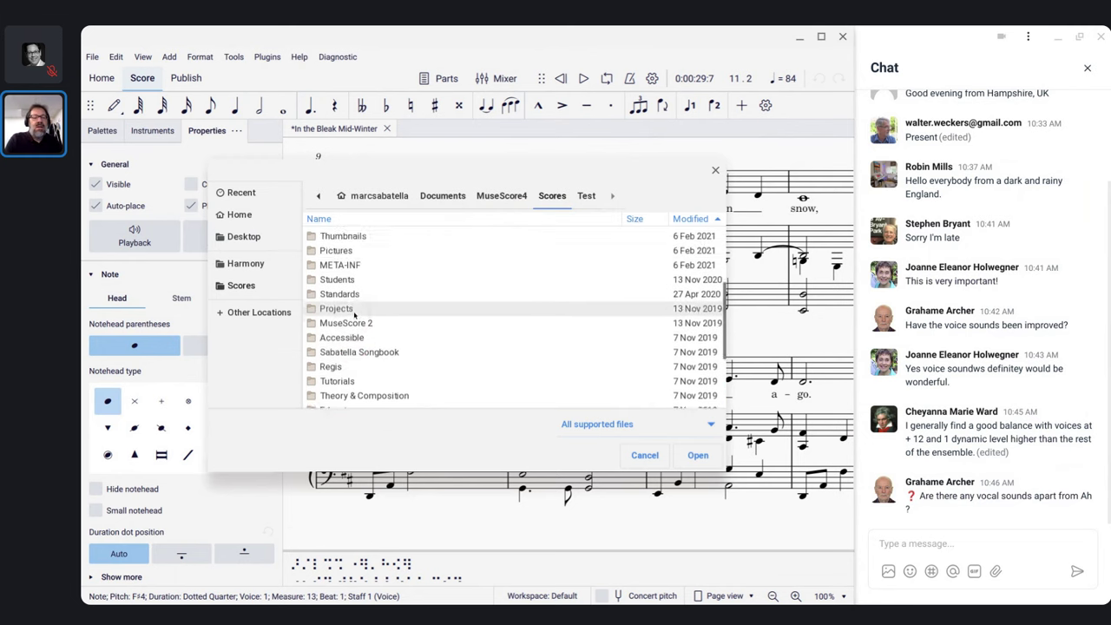
pyautogui.scroll(3, 347, 312)
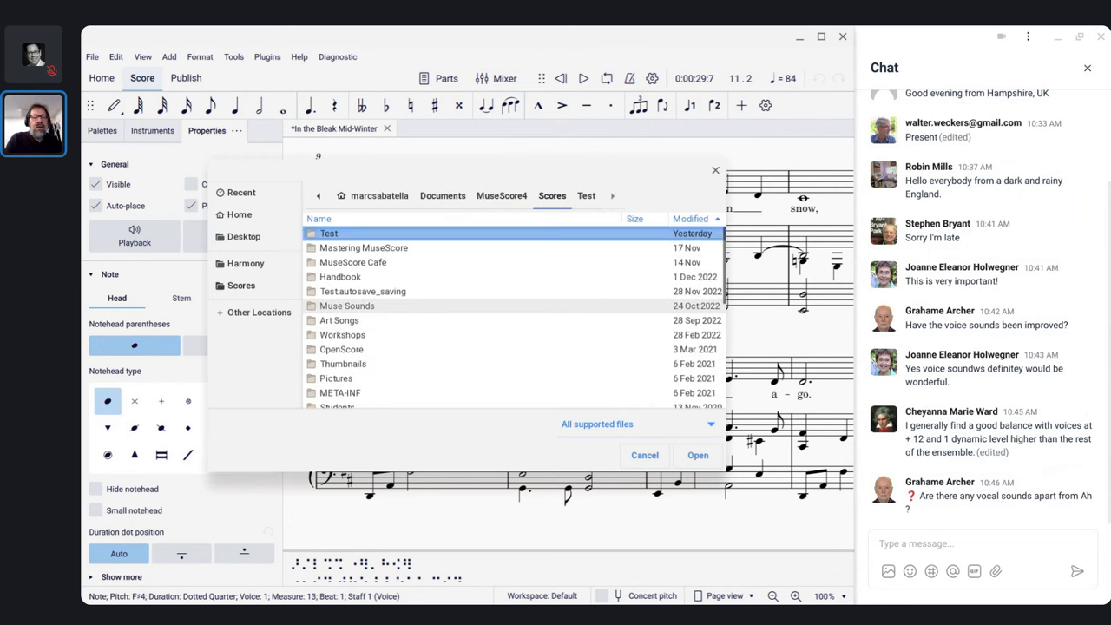
pyautogui.scroll(-2, 347, 312)
pyautogui.click(348, 262)
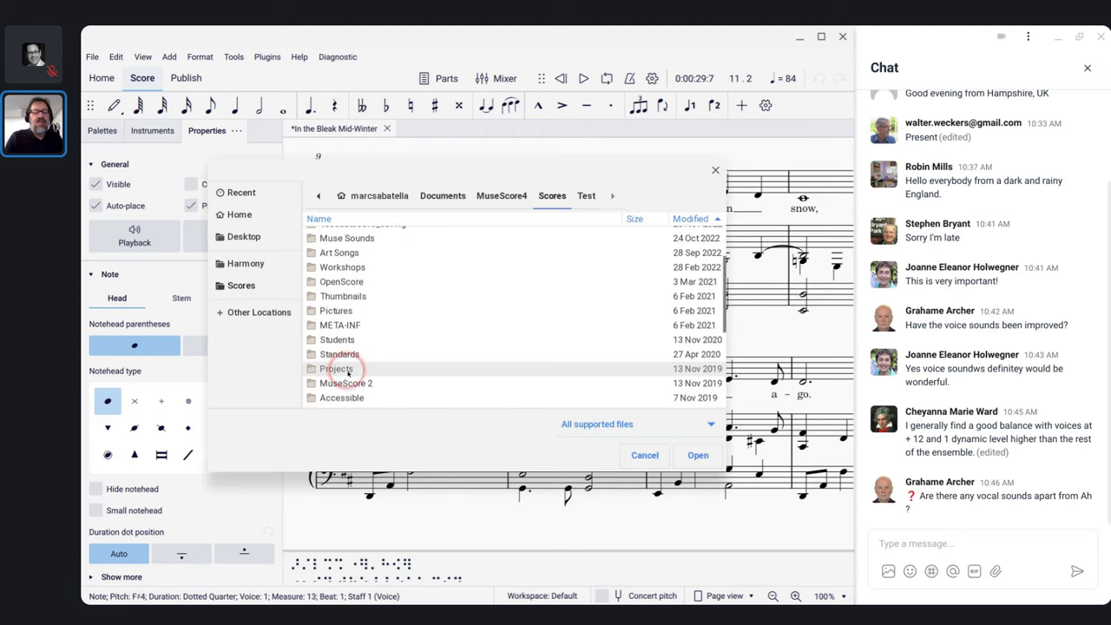
pyautogui.doubleClick(347, 371)
# Search the Projects folder and its Engraving subfolder for a score to open, and return to Projects
pyautogui.scroll(-5, 390, 330)
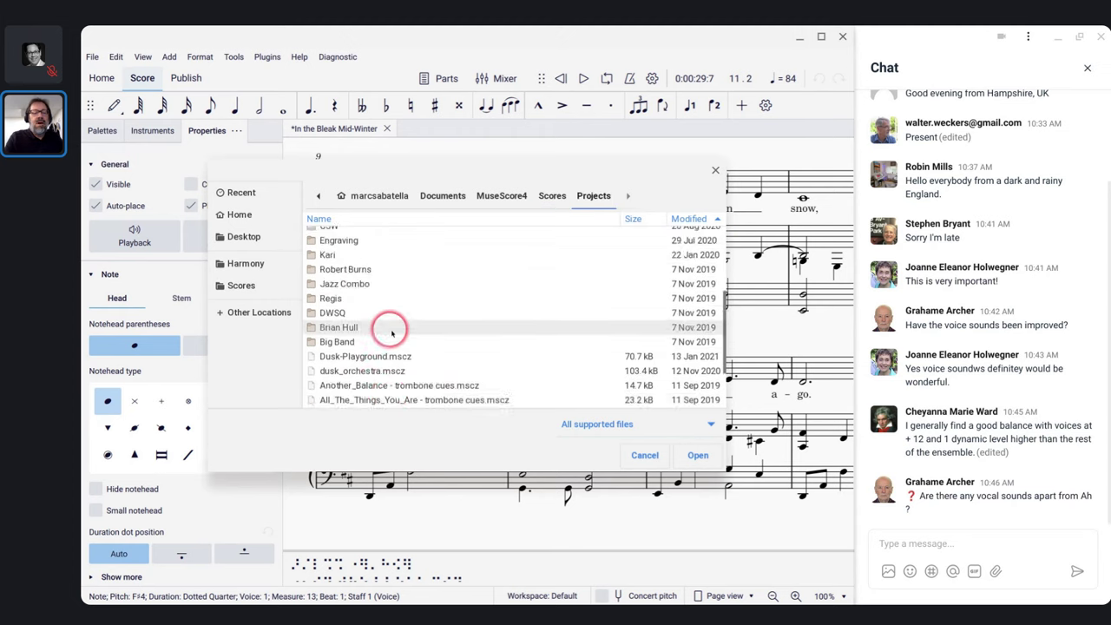
pyautogui.scroll(3, 392, 333)
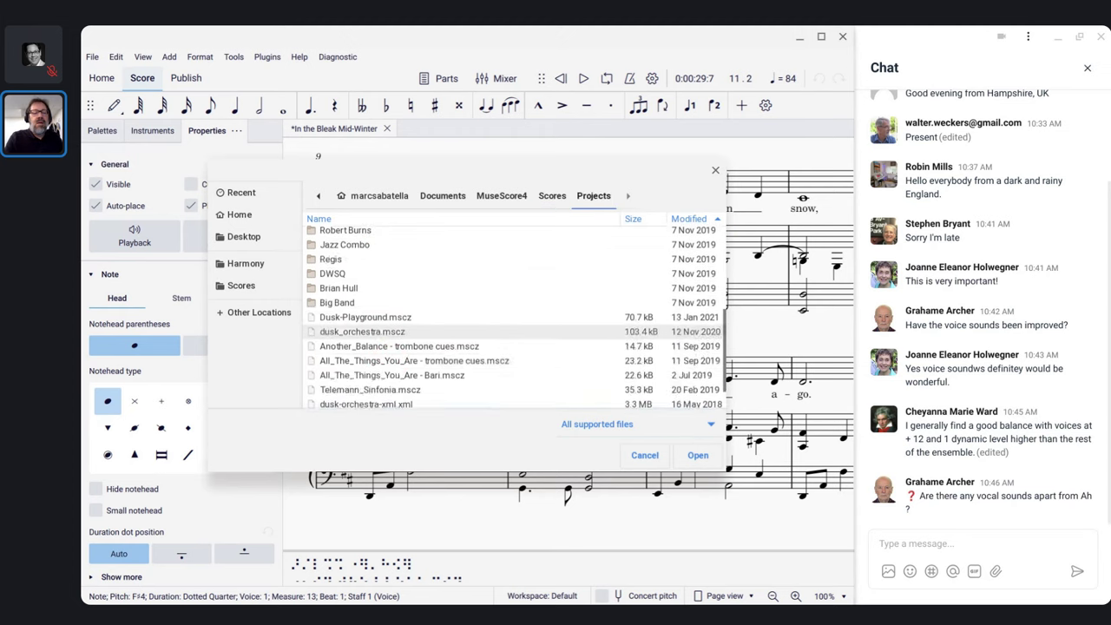
pyautogui.scroll(3, 391, 338)
pyautogui.doubleClick(347, 361)
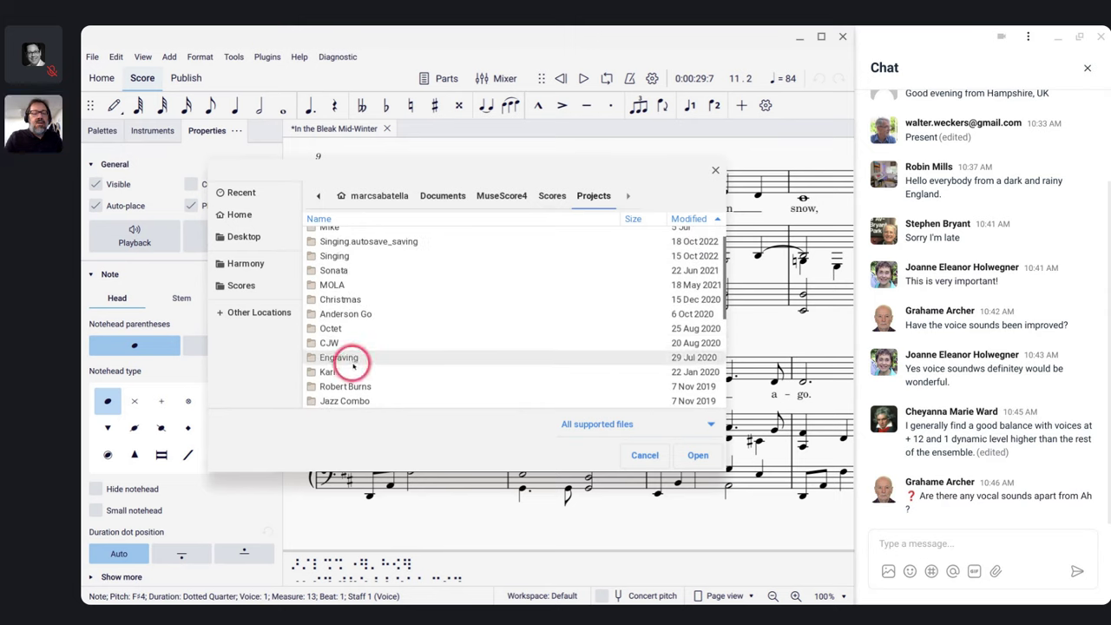
pyautogui.click(599, 198)
pyautogui.scroll(3, 530, 271)
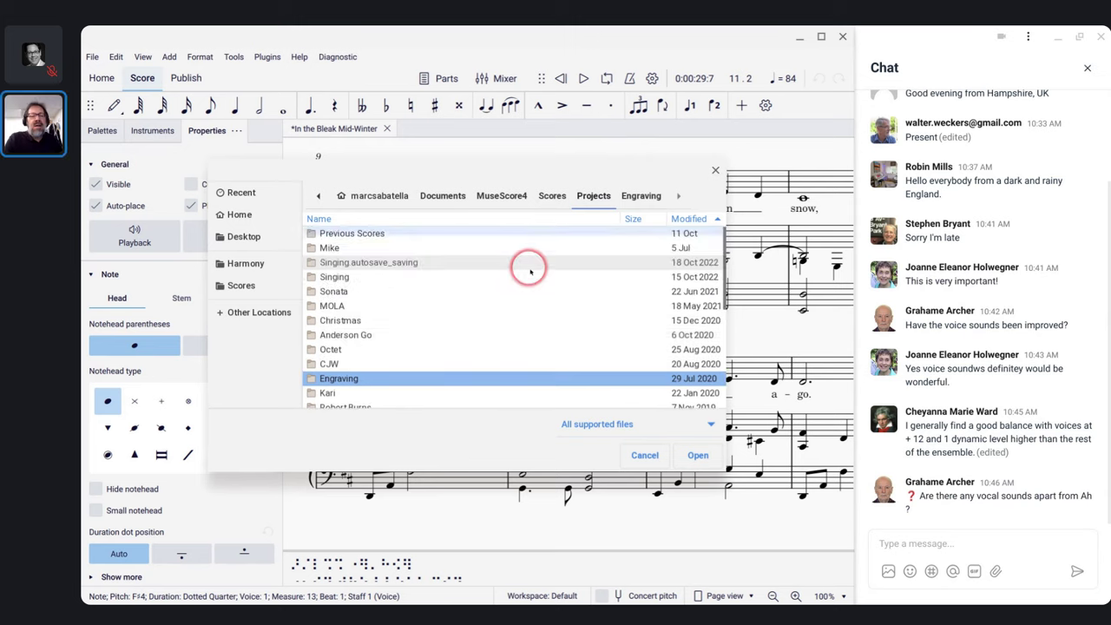
# Open engraving-4.mscz from the Previous Scores folder
pyautogui.doubleClick(422, 234)
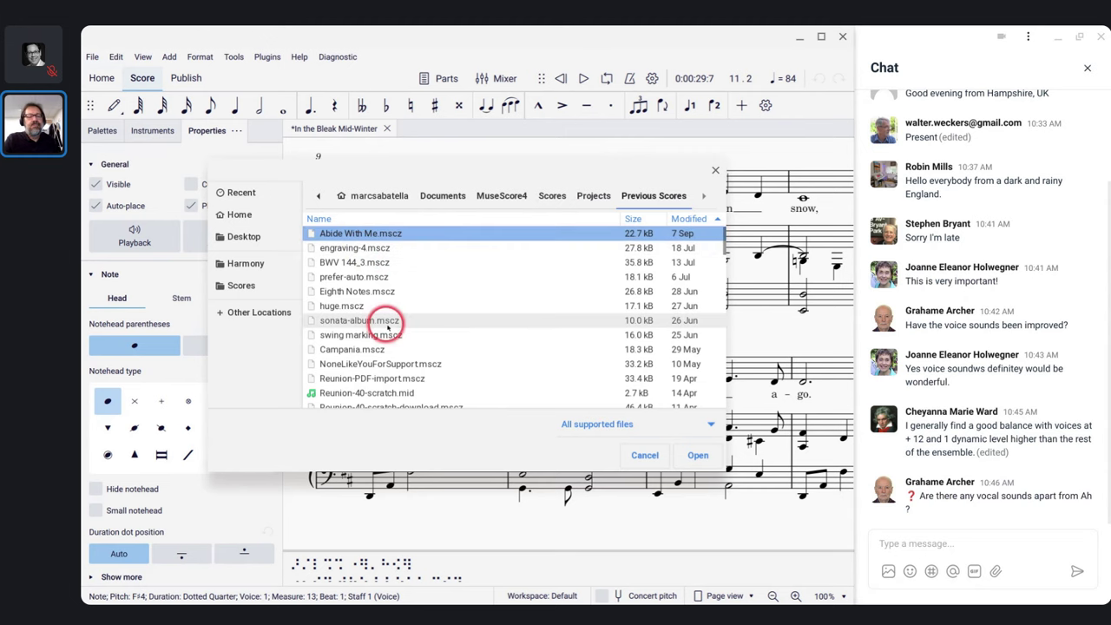
pyautogui.scroll(-5, 385, 317)
pyautogui.scroll(-2, 364, 324)
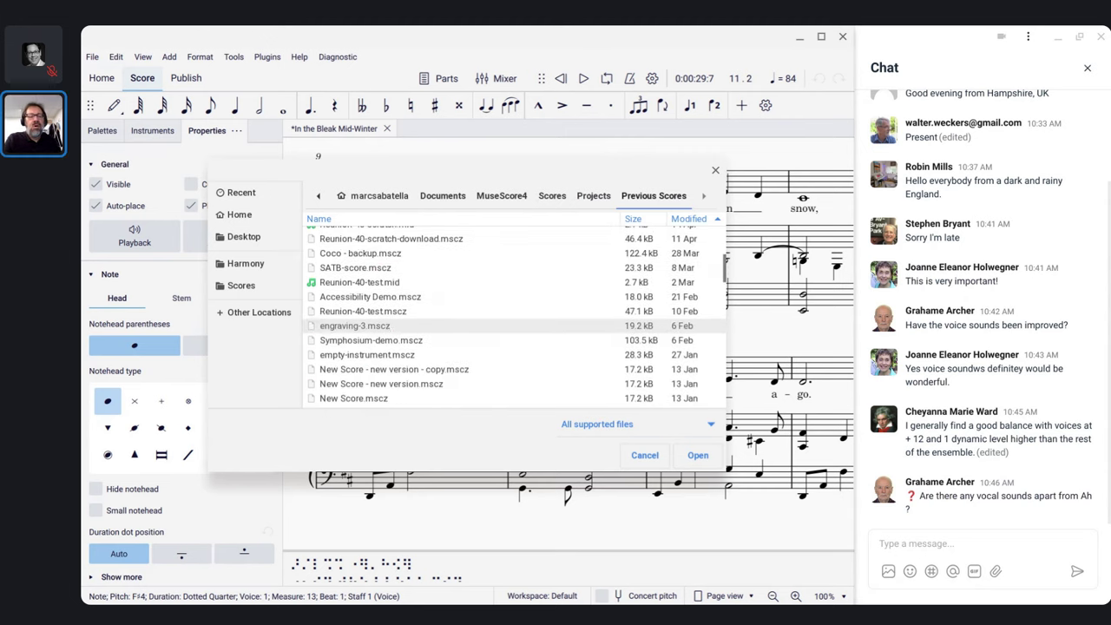
pyautogui.scroll(6, 365, 325)
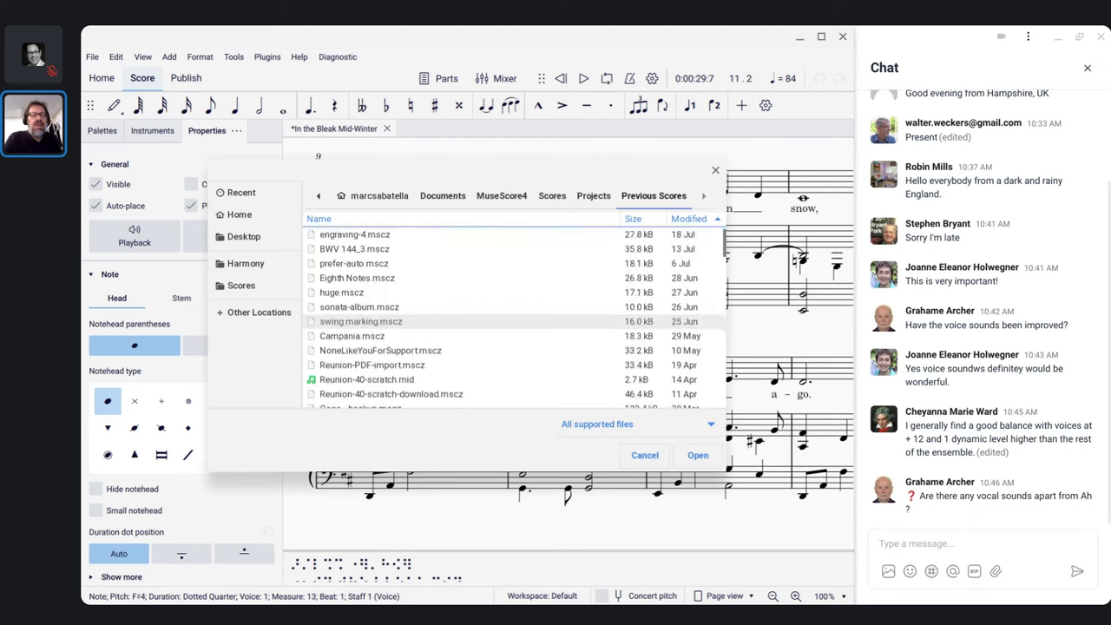
pyautogui.doubleClick(347, 239)
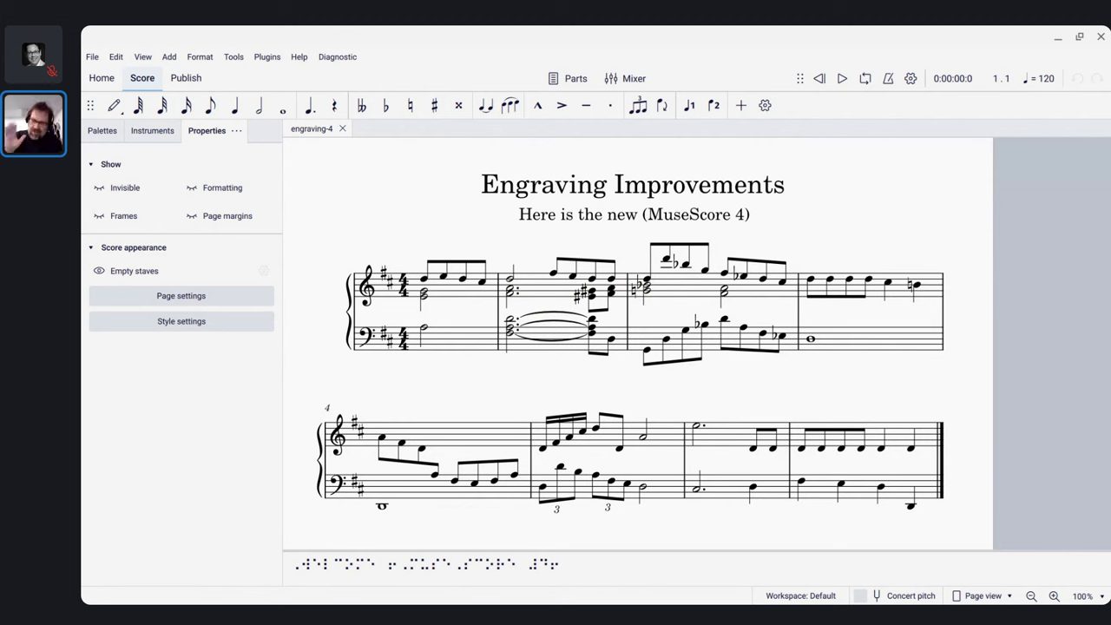
# Switch to MuseScore 3, dismiss its start window and begin opening a score, browsing from Scores into the Projects folder
pyautogui.moveTo(608, 597)
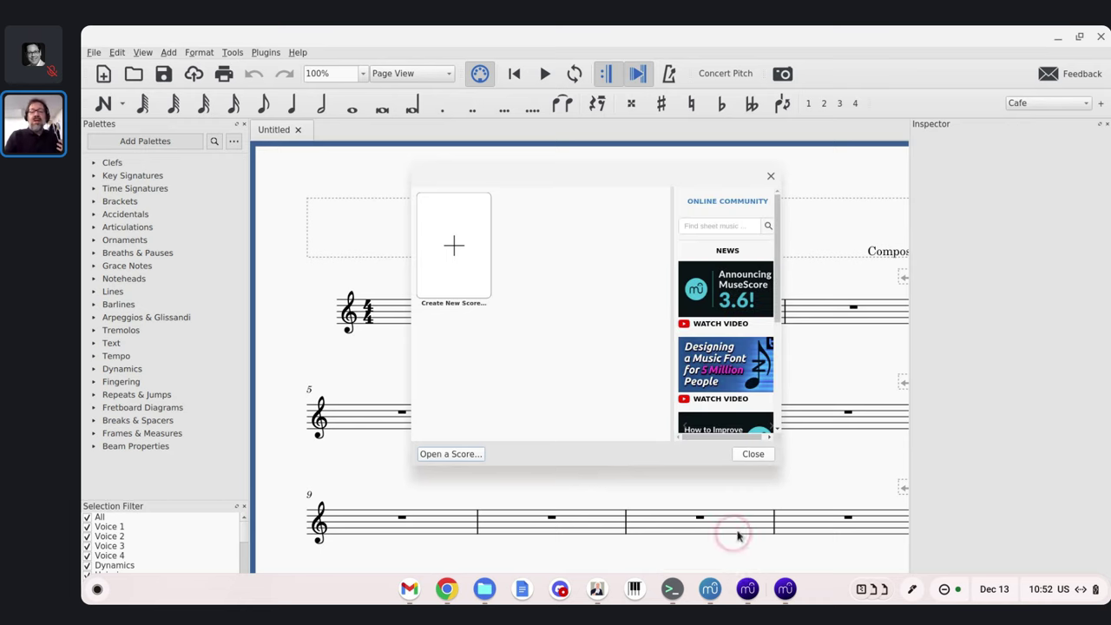
pyautogui.click(753, 455)
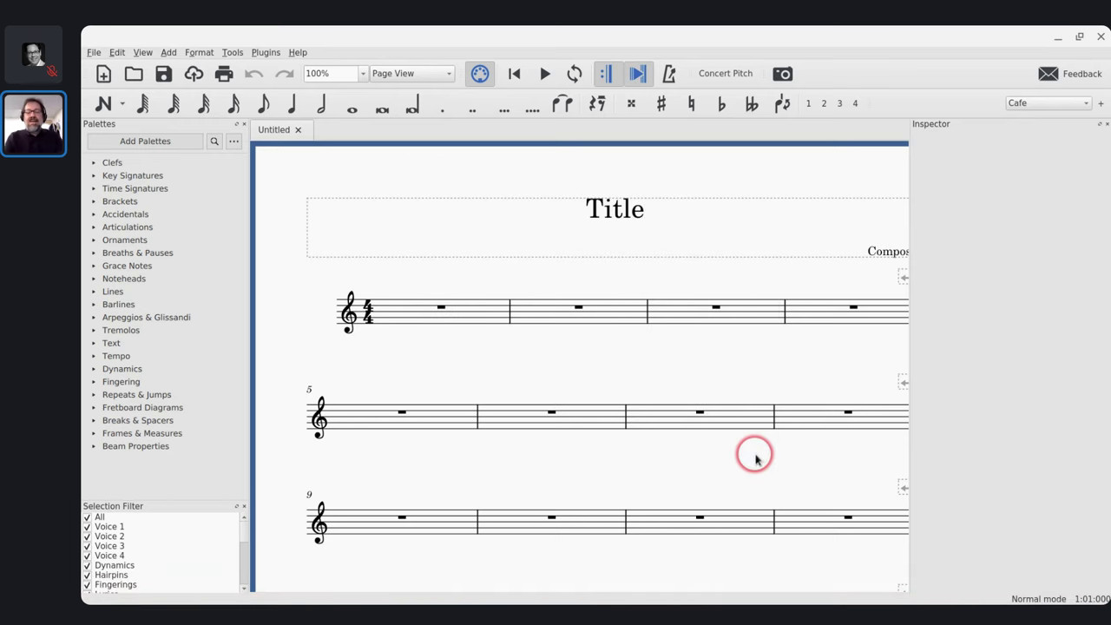
pyautogui.hotkey('ctrl', 'o')
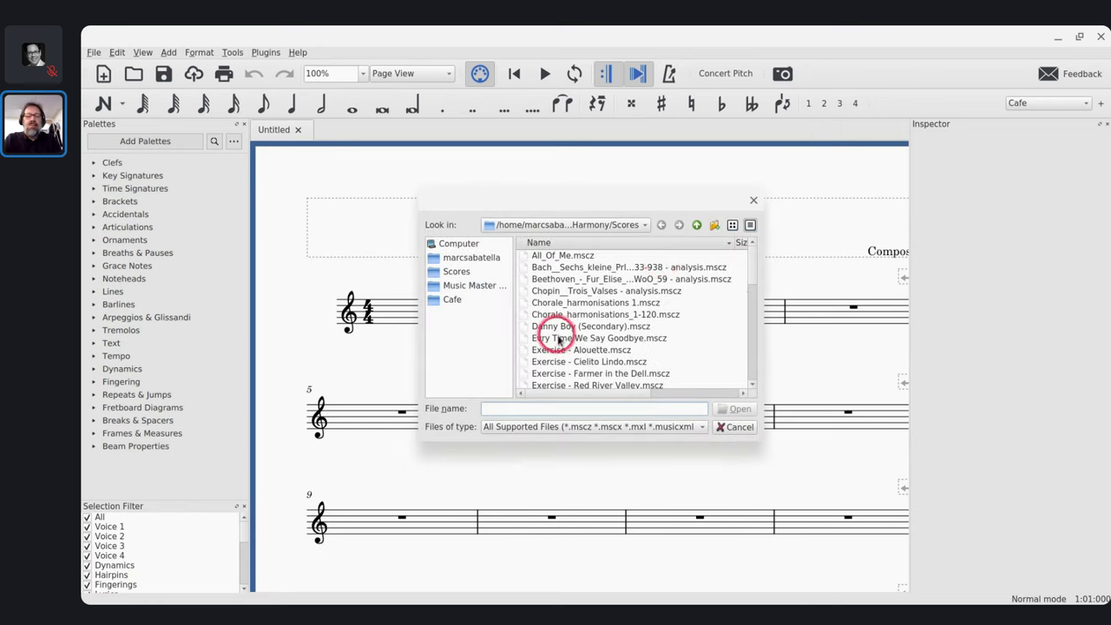
pyautogui.click(454, 272)
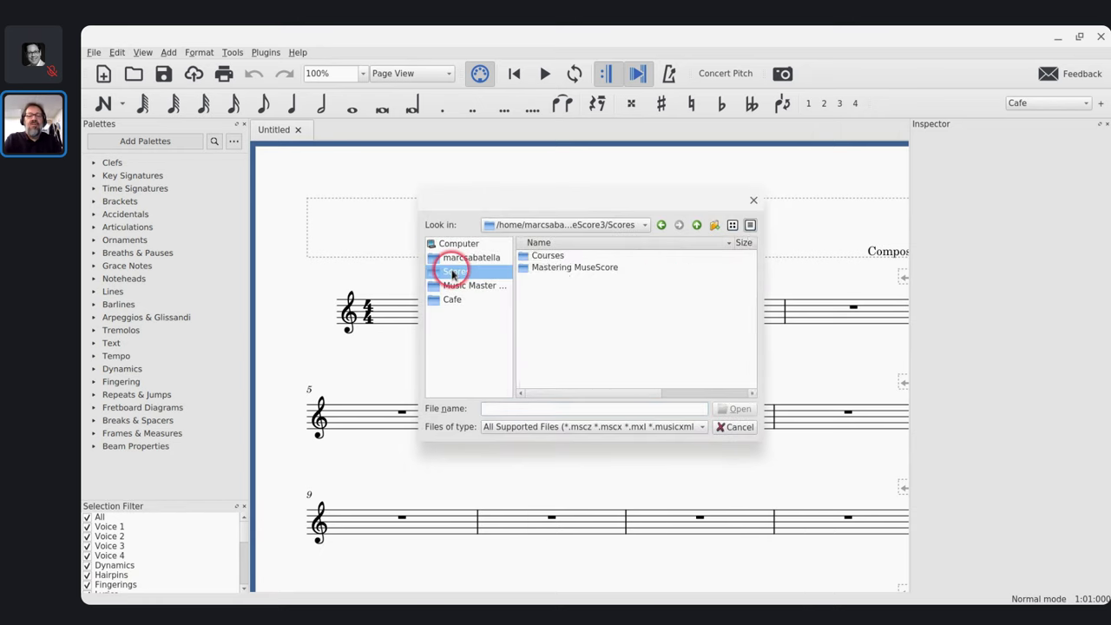
pyautogui.scroll(-2, 565, 300)
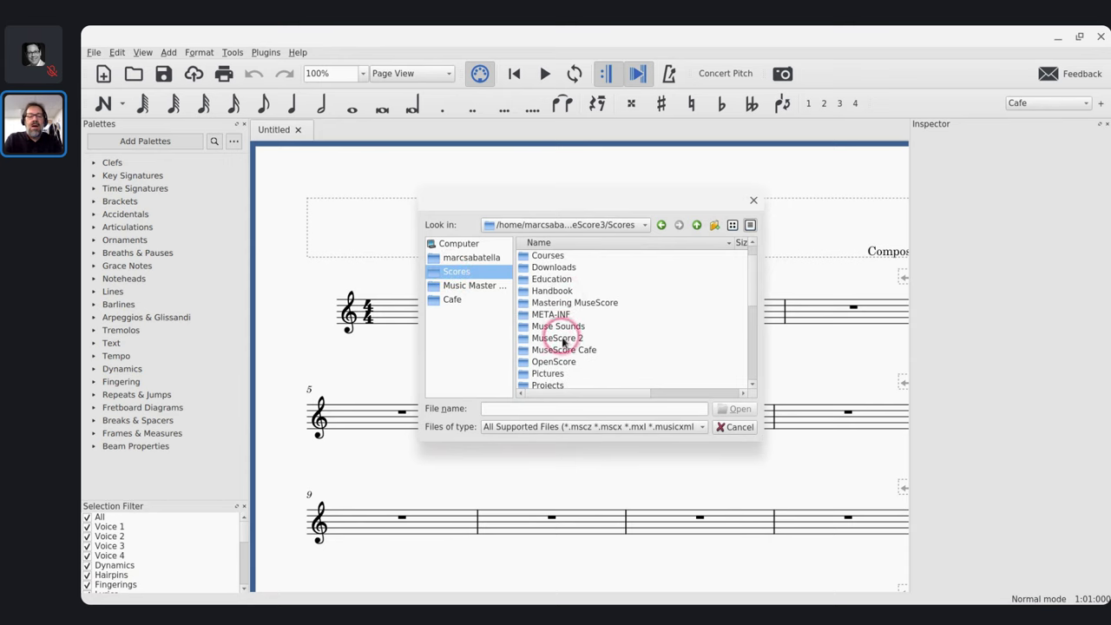
pyautogui.click(551, 386)
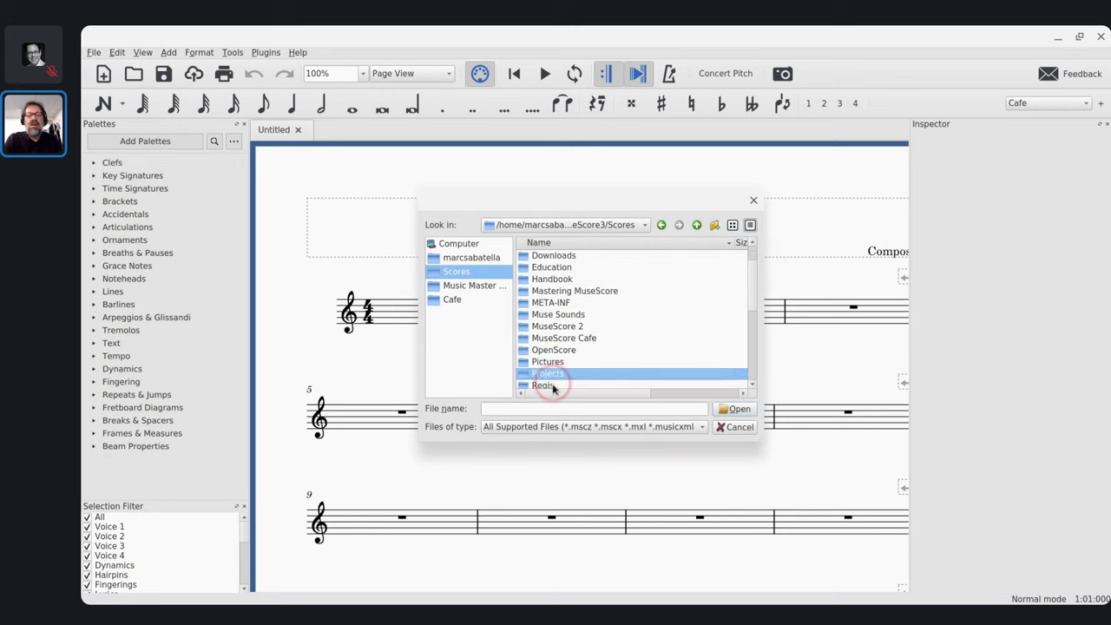
pyautogui.doubleClick(552, 375)
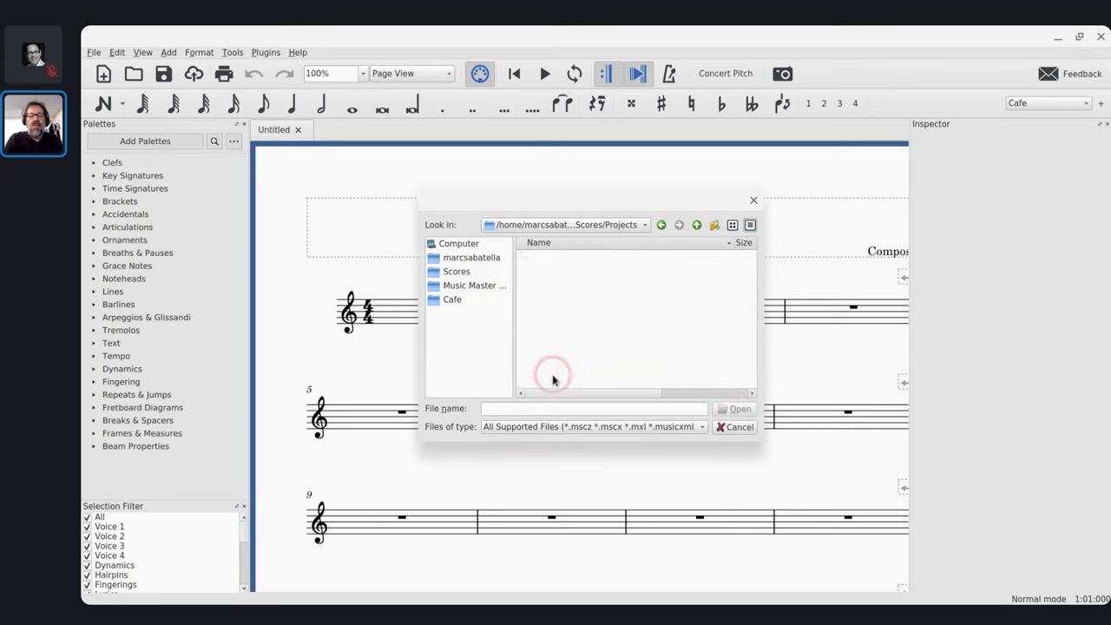
# Open the engraving-3.mscz score from the Previous Scores folder inside Projects
pyautogui.scroll(-2, 546, 295)
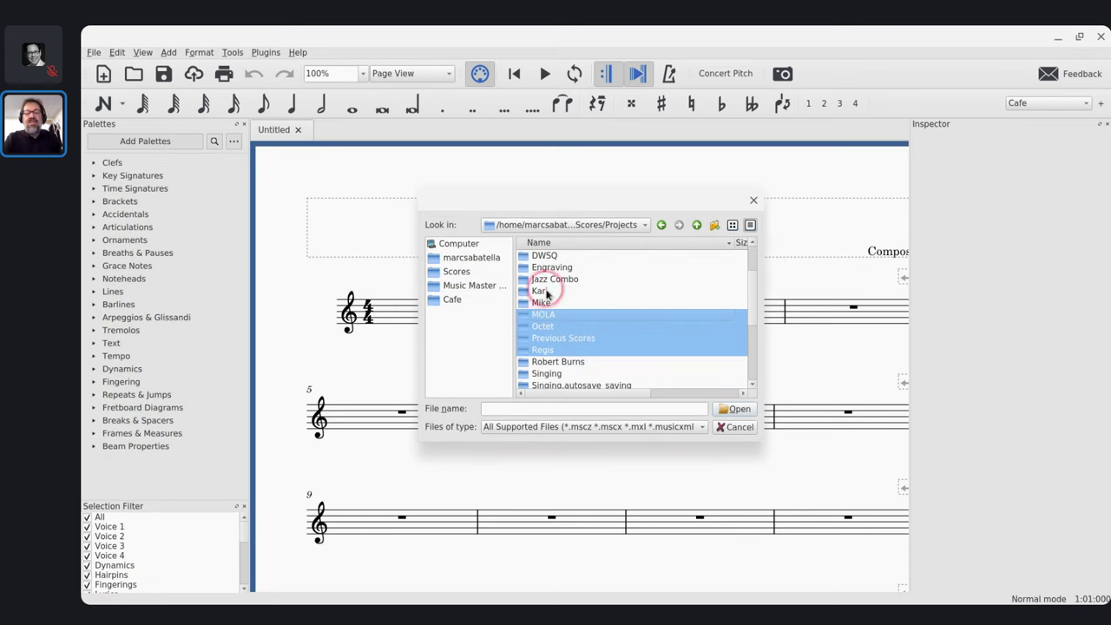
pyautogui.scroll(2, 550, 290)
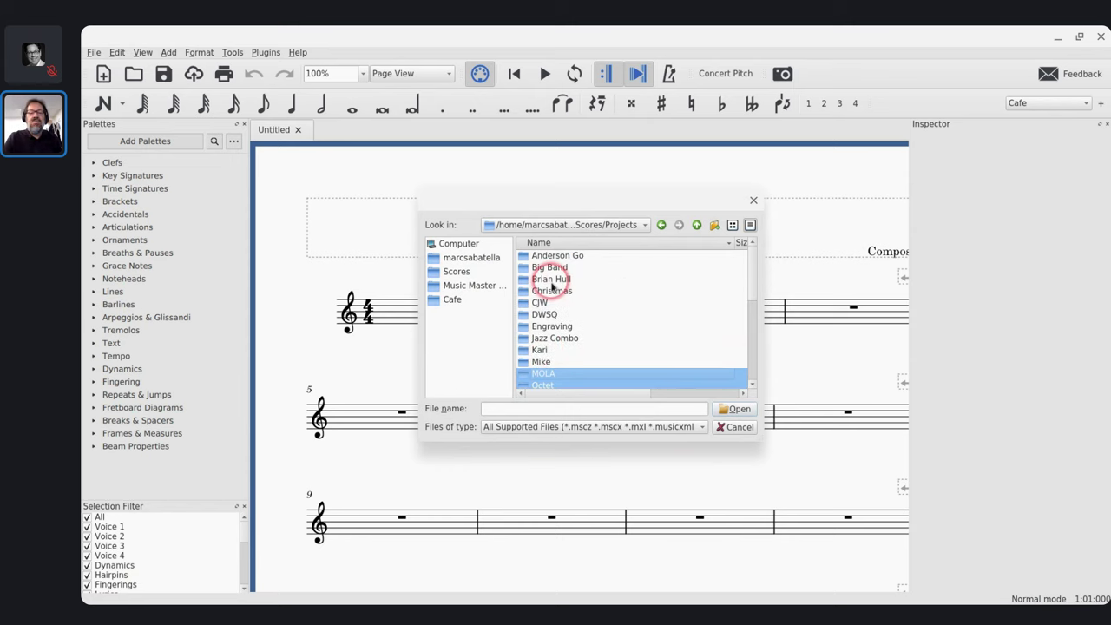
pyautogui.scroll(-2, 564, 308)
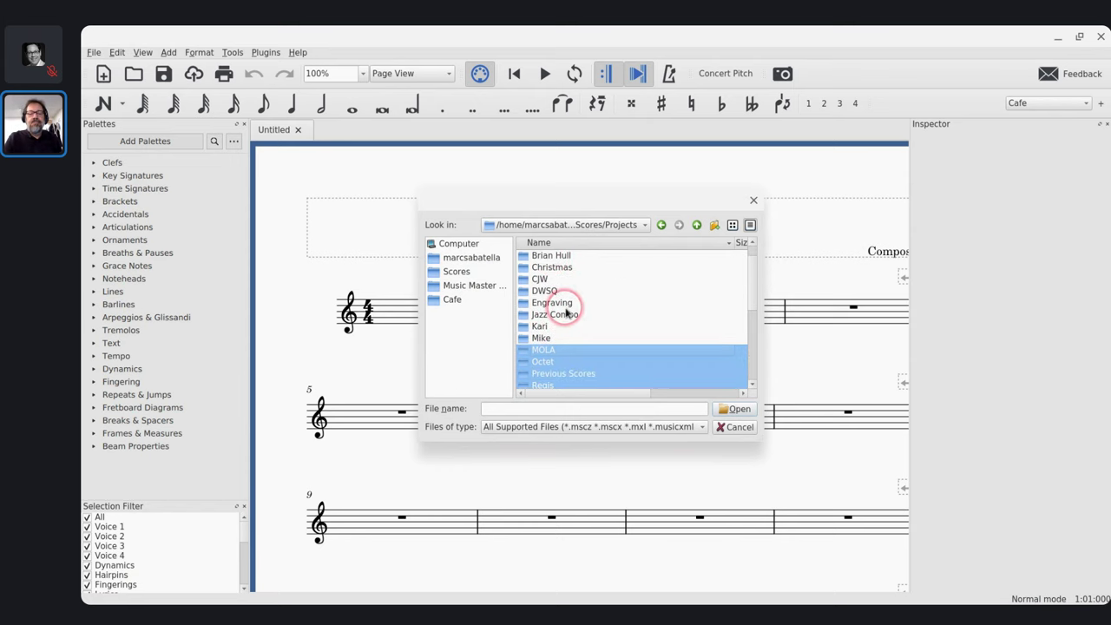
pyautogui.doubleClick(568, 336)
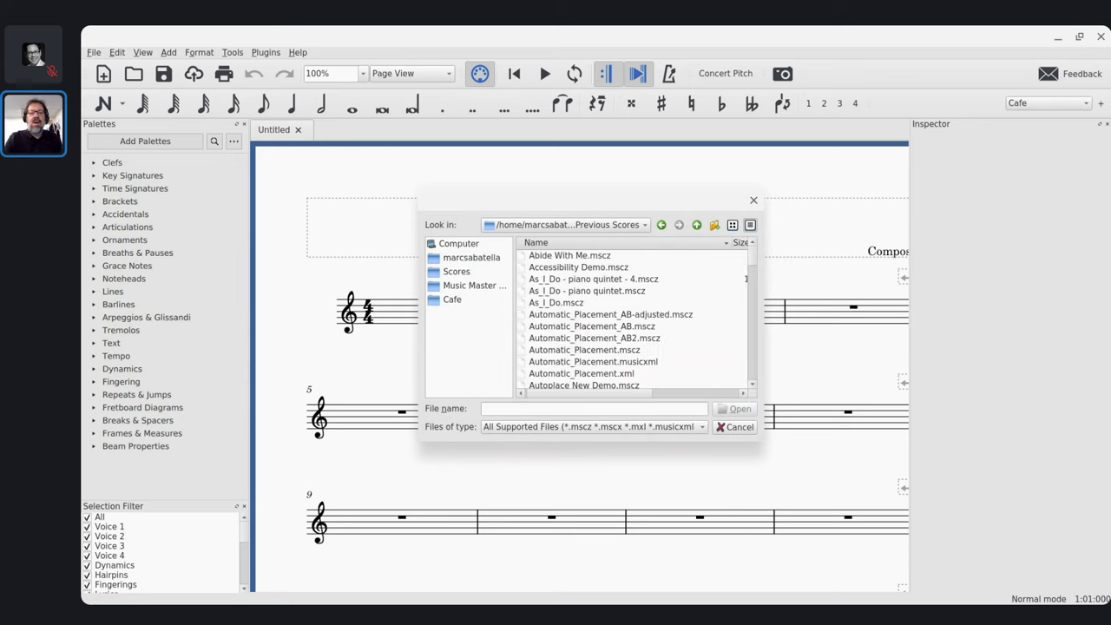
pyautogui.scroll(-6, 633, 319)
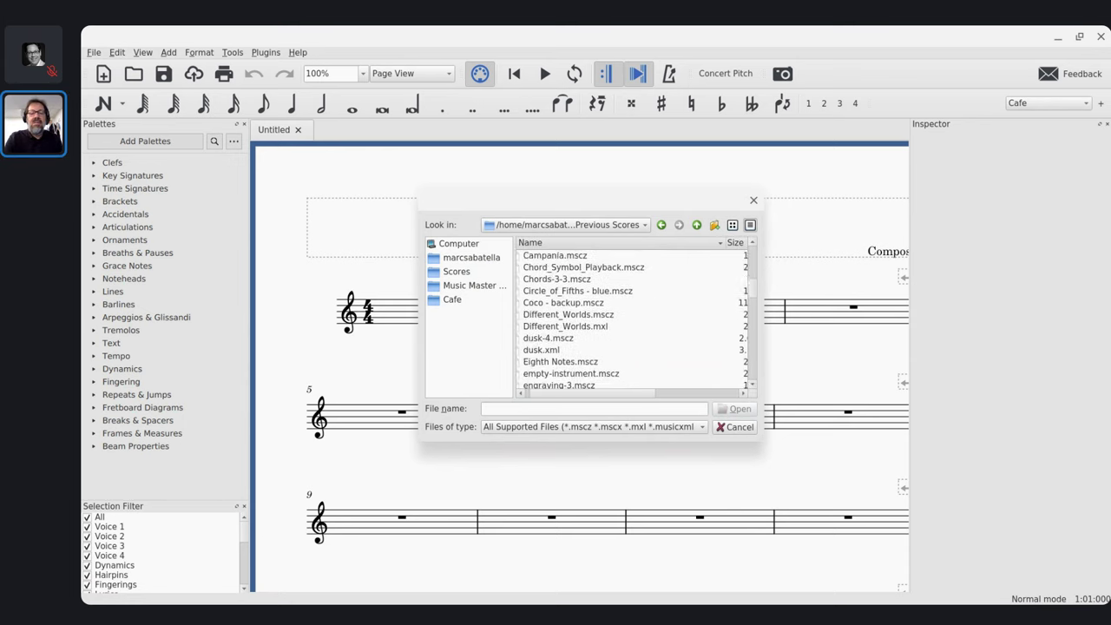
pyautogui.scroll(-1, 632, 320)
pyautogui.doubleClick(565, 349)
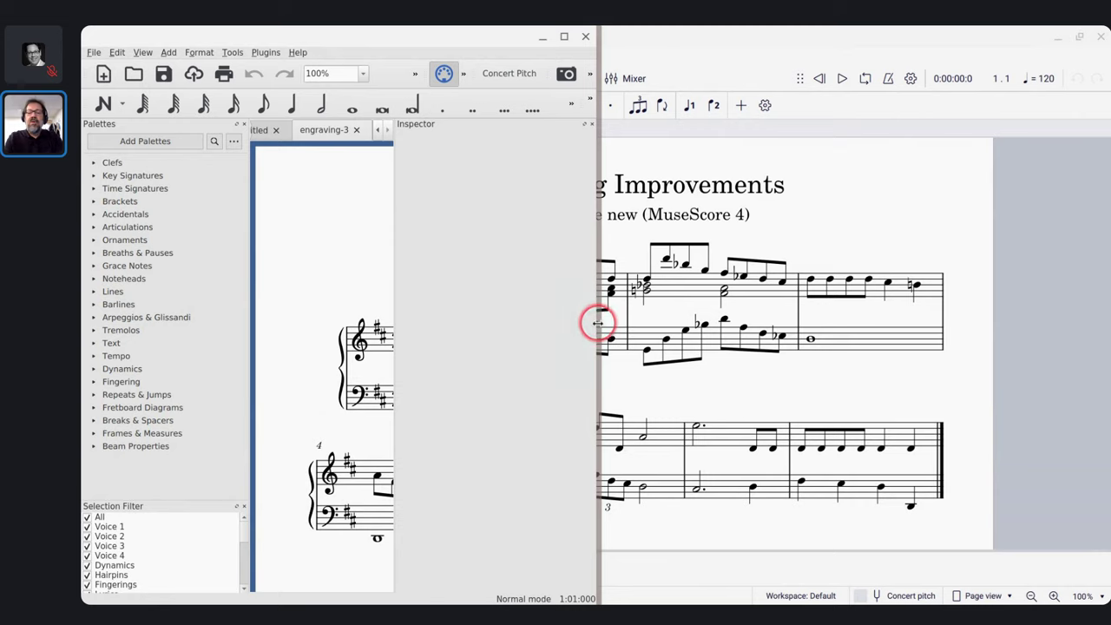
# Widen the MuseScore 3 window and restore the maximized MuseScore 4 window to a smaller size beside the chat
pyautogui.moveTo(593, 322); pyautogui.dragTo(843, 372)
pyautogui.click(975, 30)
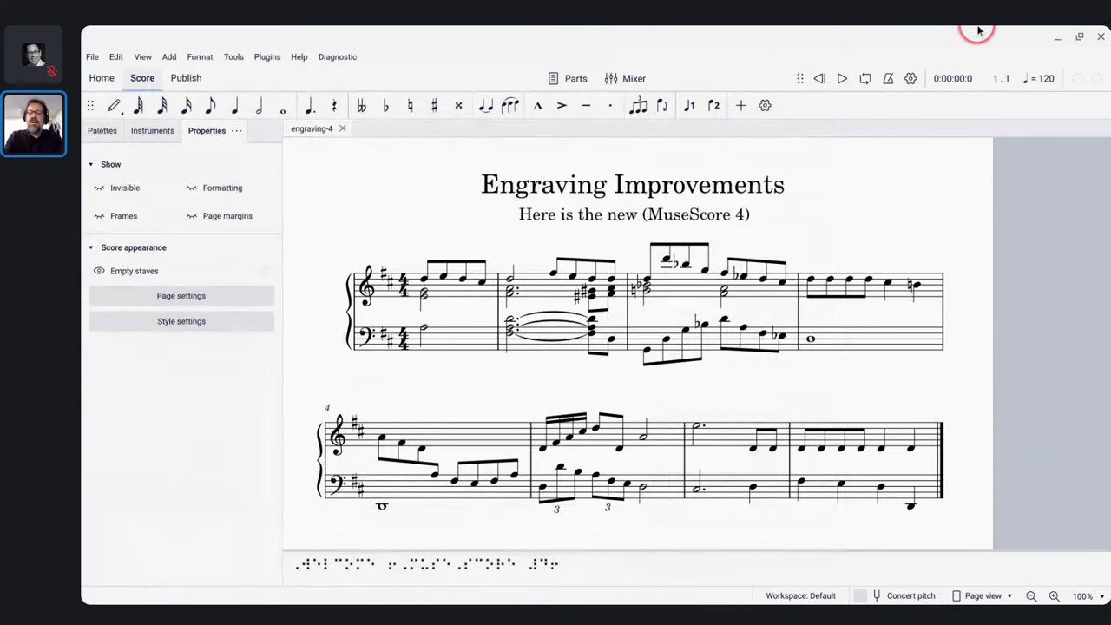
pyautogui.click(978, 38)
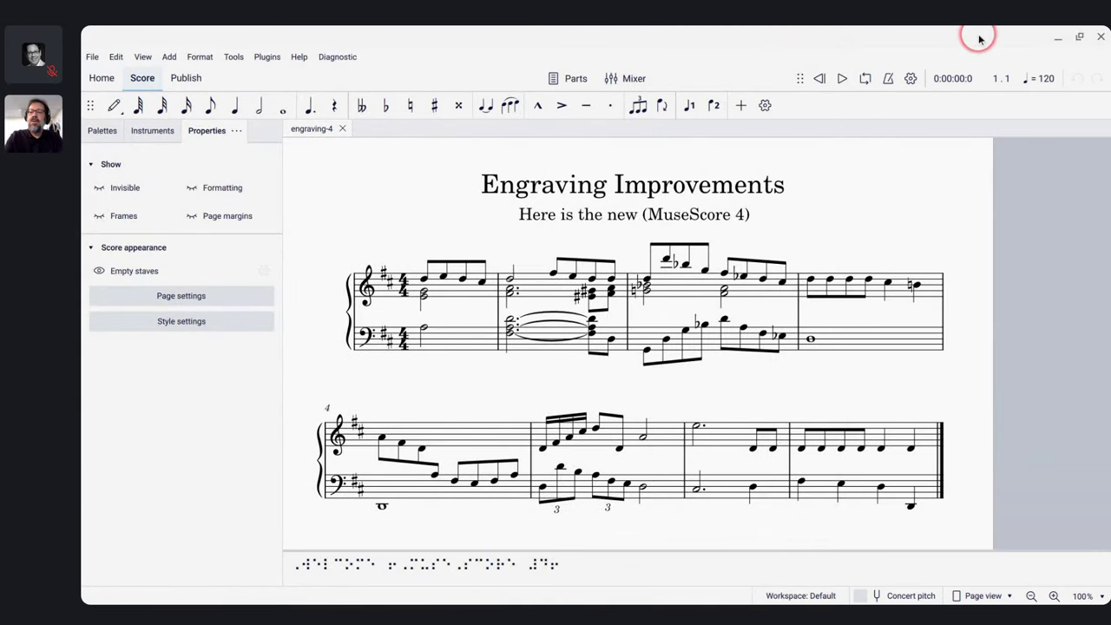
pyautogui.click(1078, 37)
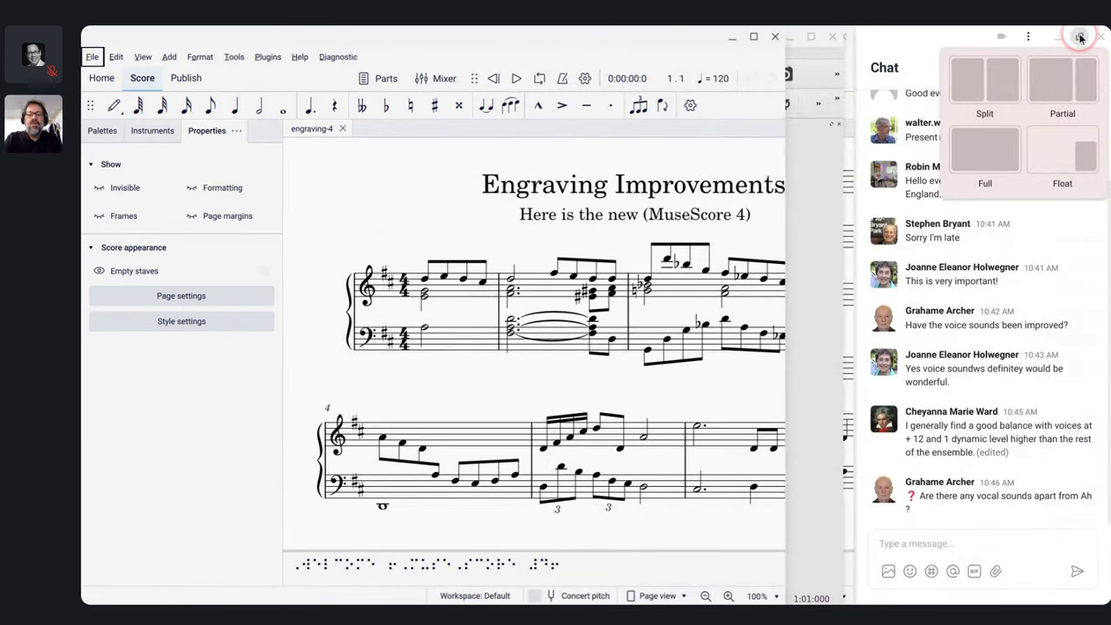
# Switch to engraving-3 in MuseScore 3 and close its Inspector to reveal more of the score
pyautogui.hotkey('alt', 'Tab')
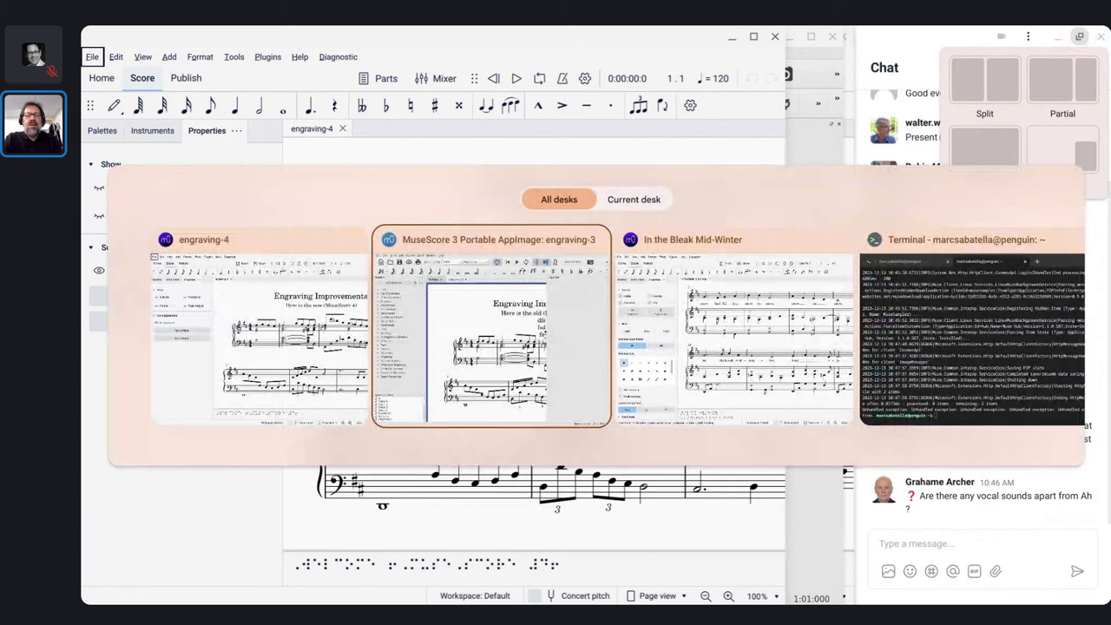
pyautogui.hotkey('alt', 'shift', 'Tab')
pyautogui.hotkey('alt', 'Tab')
pyautogui.click(835, 126)
pyautogui.click(519, 247)
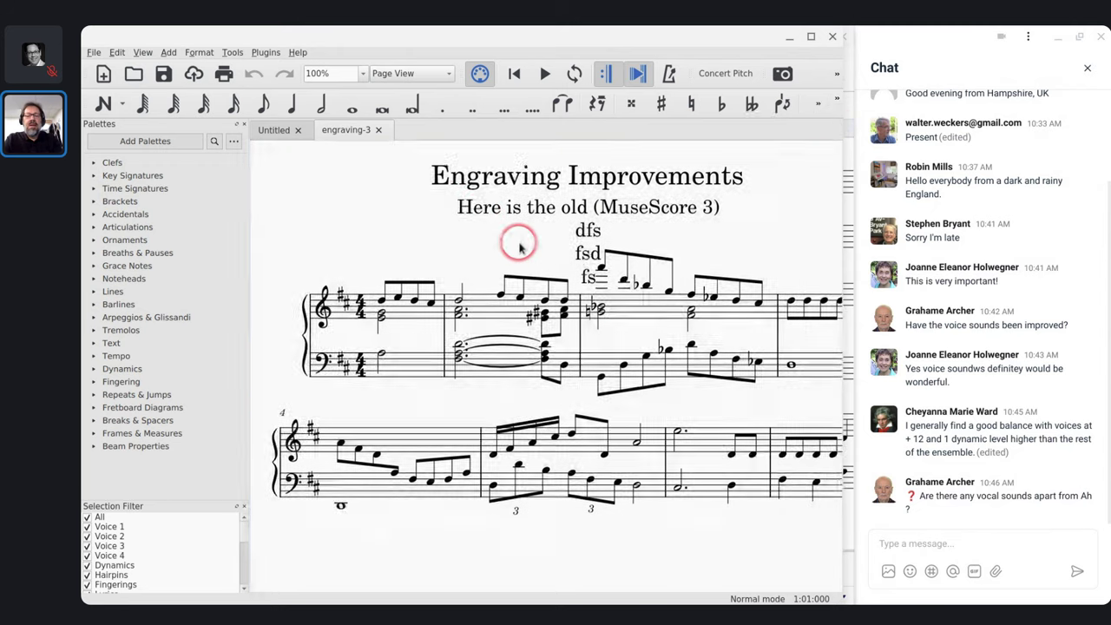
# Delete the three stray text lines below "Here is the old (MuseScore 3)" in the subtitle
pyautogui.click(578, 214)
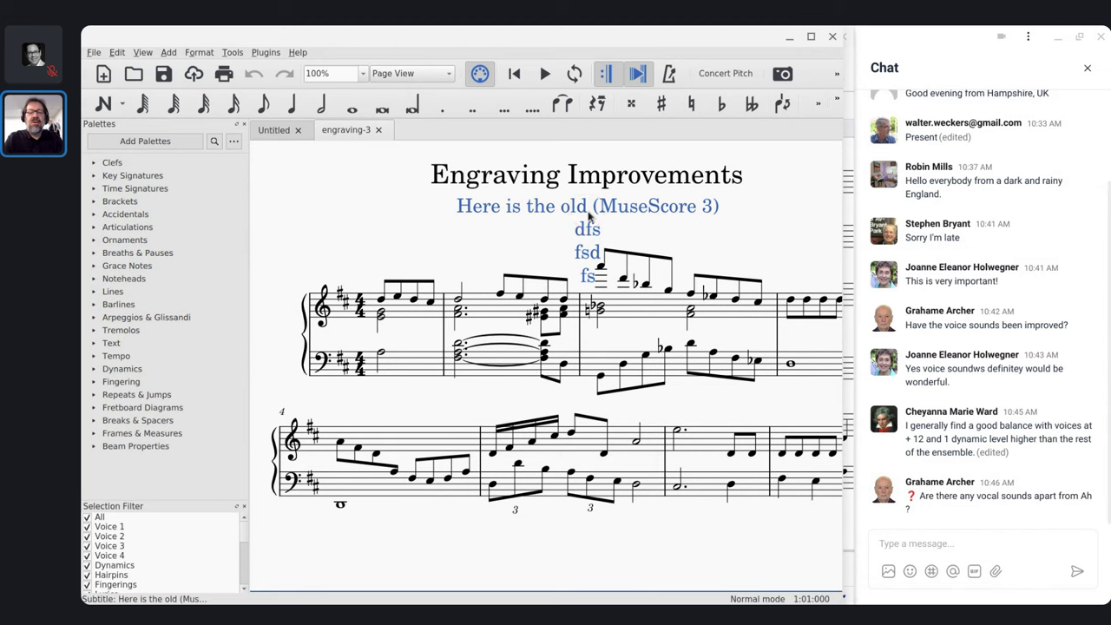
pyautogui.doubleClick(580, 213)
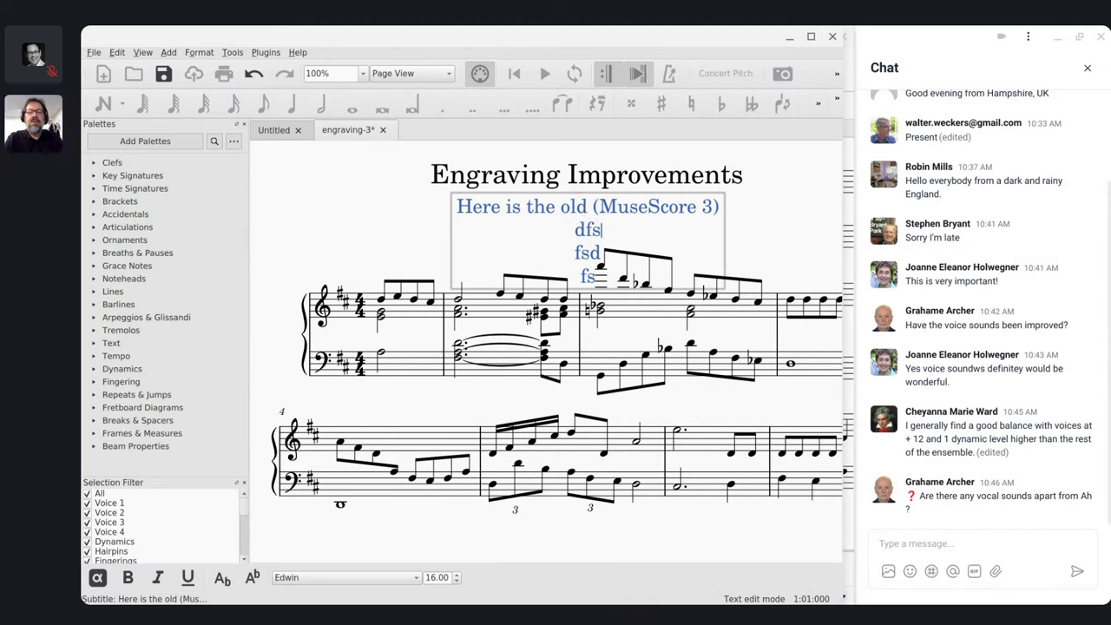
pyautogui.hotkey('shift', 'Up')
pyautogui.hotkey('shift', 'Up')
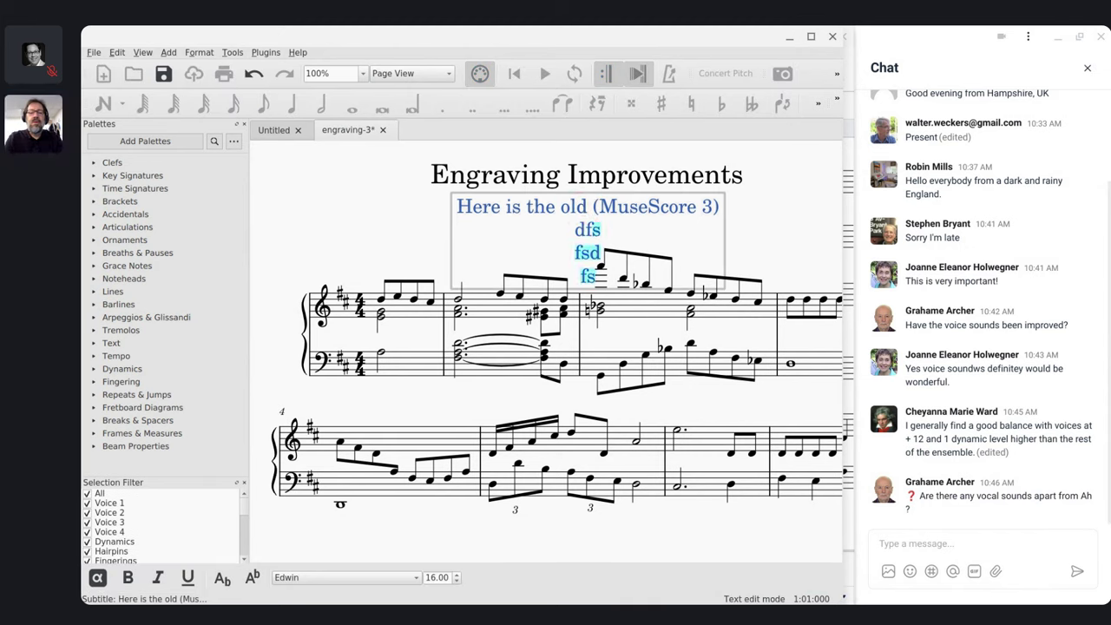
pyautogui.press('BackSpace')
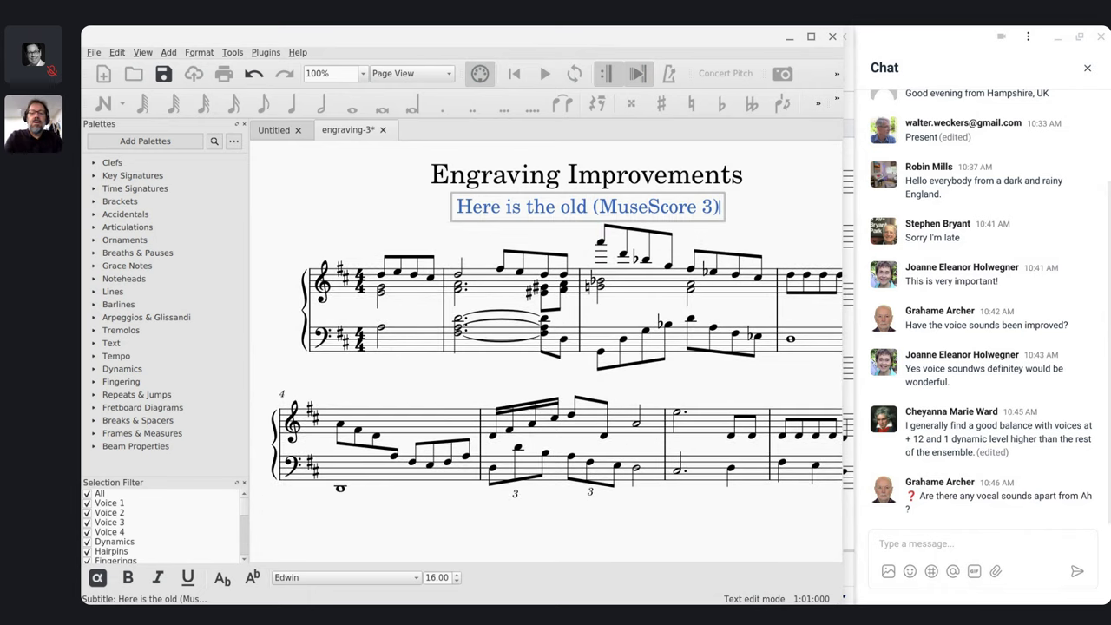
pyautogui.press('Escape')
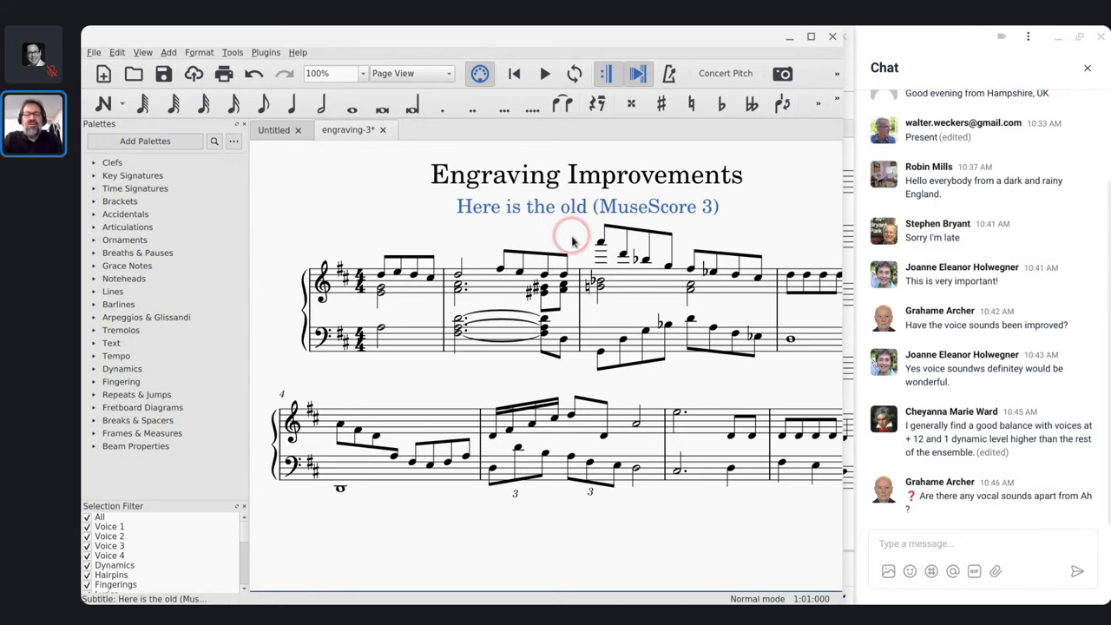
# Check the MuseScore 4 version and lower the first upper-staff note of measure 3 in engraving-3 to D5
pyautogui.hotkey('alt', 'Tab')
pyautogui.hotkey('alt', 'Tab')
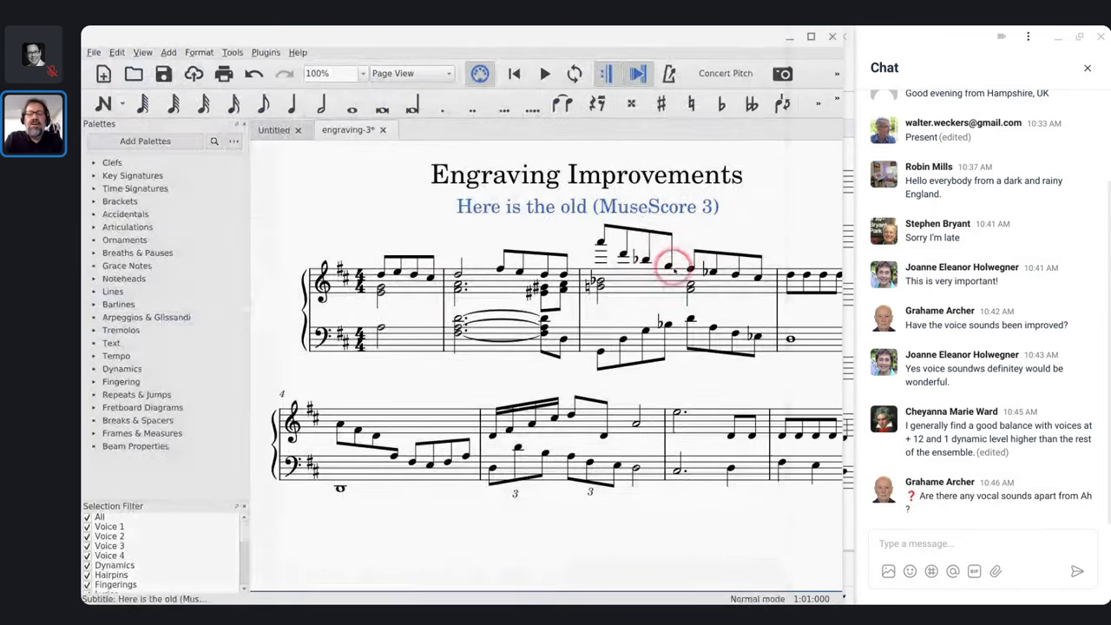
pyautogui.click(601, 251)
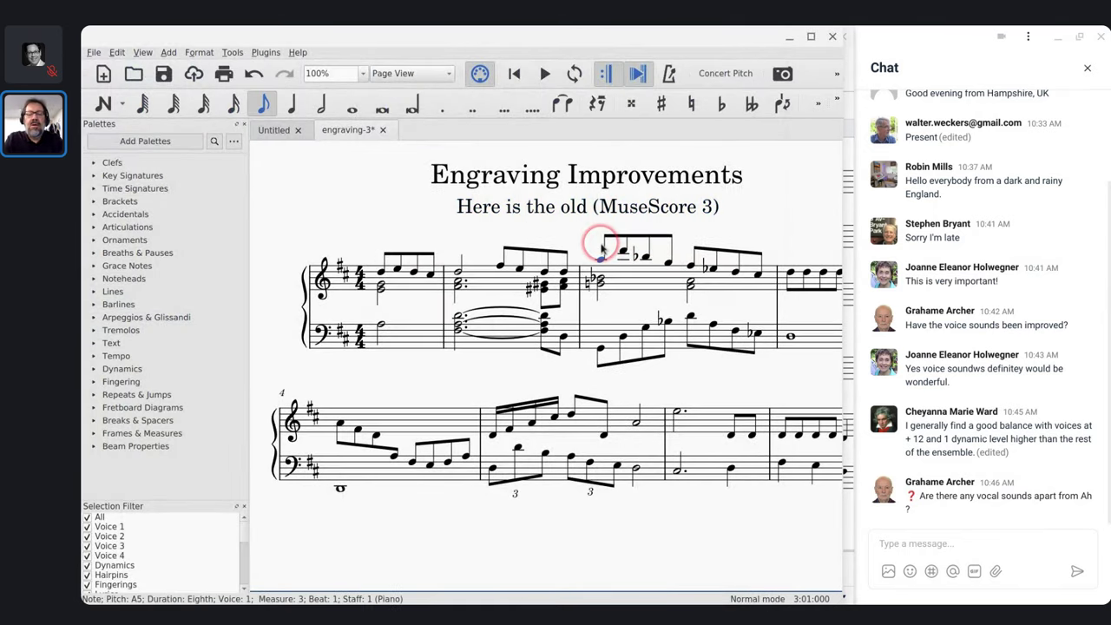
pyautogui.hotkey('alt', 'Tab')
pyautogui.hotkey('alt', 'Tab')
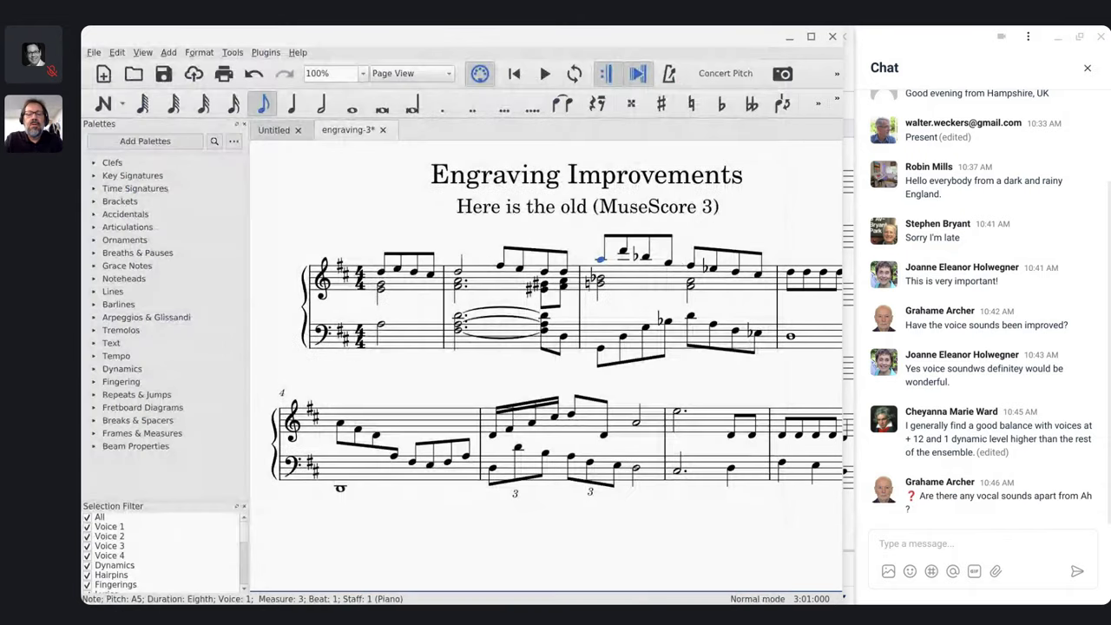
pyautogui.press('Down')
pyautogui.press('Down')
pyautogui.press('Down')
pyautogui.press('Down')
pyautogui.press('Down')
pyautogui.press('Down')
pyautogui.press('Down')
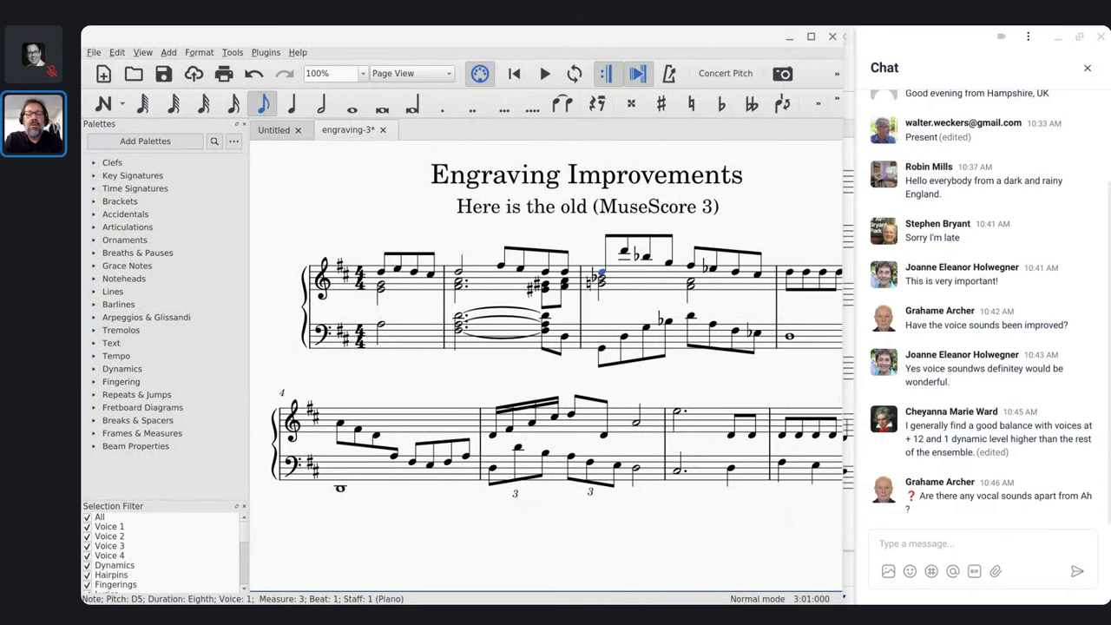
# Compare engraving-4 in MuseScore 4 with engraving-3 in MuseScore 3, examining the beams through the final measures
pyautogui.hotkey('alt', 'Tab')
pyautogui.moveTo(846, 50); pyautogui.dragTo(786, 50)
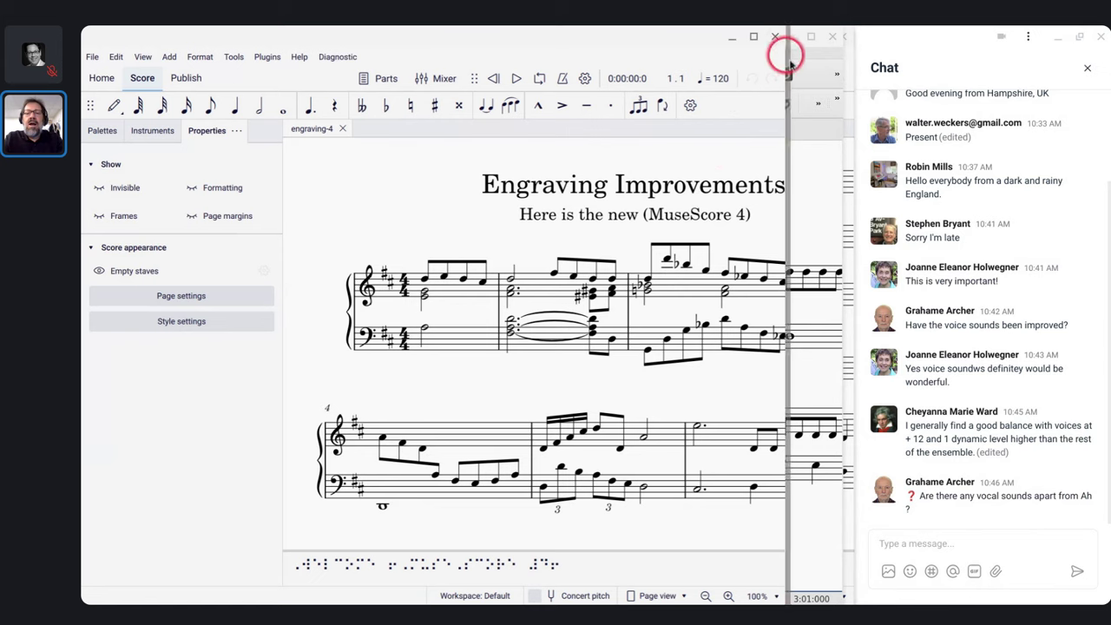
pyautogui.click(804, 69)
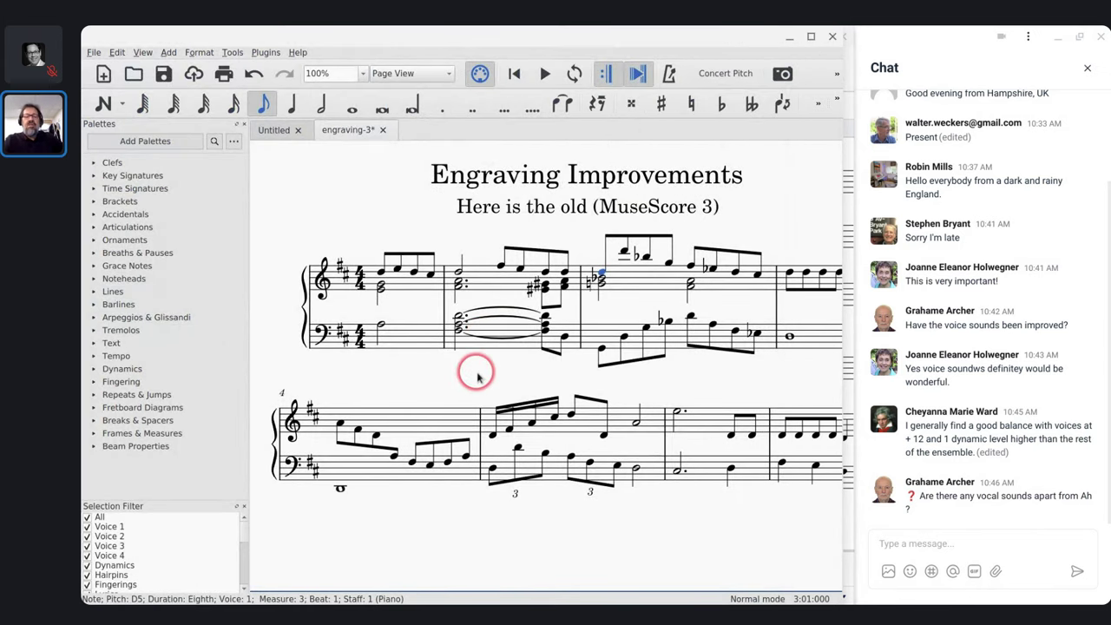
pyautogui.scroll(-2, 477, 374)
pyautogui.hscroll(5, 477, 375)
pyautogui.hscroll(-3, 477, 375)
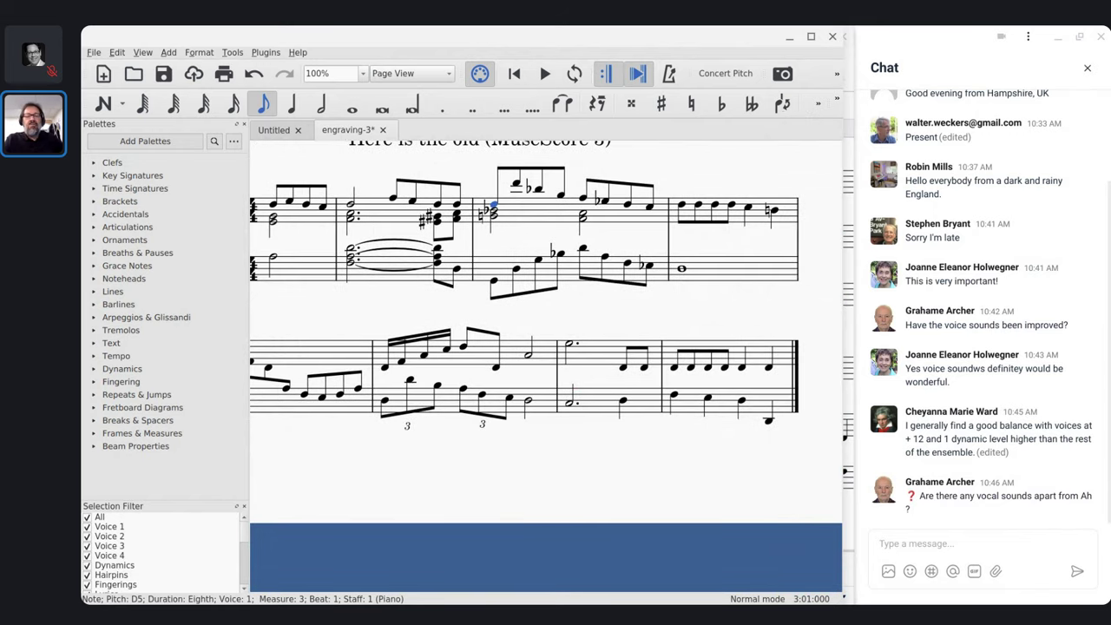
pyautogui.click(449, 336)
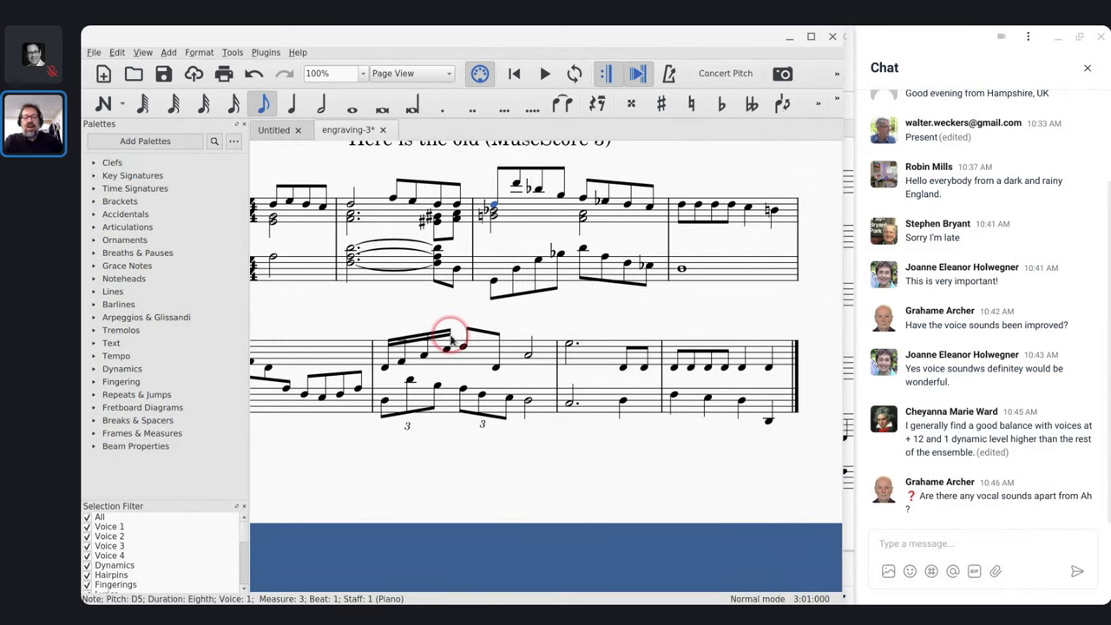
# Examine the beams and note spacing across both systems of engraving-3 in MuseScore 3
pyautogui.moveTo(376, 372); pyautogui.dragTo(390, 373)
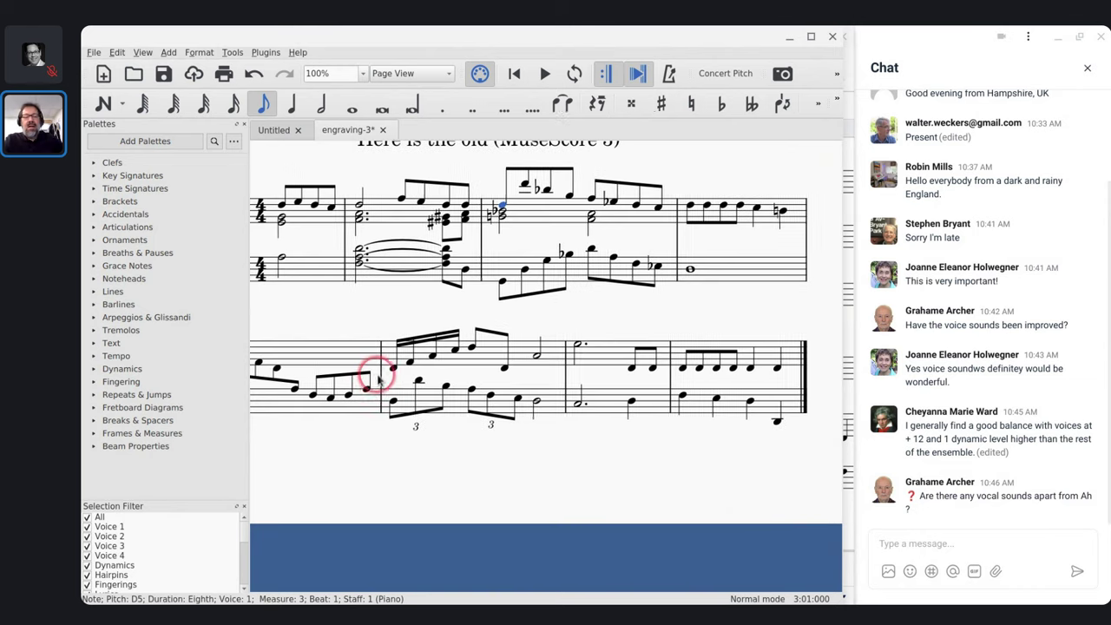
pyautogui.click(419, 397)
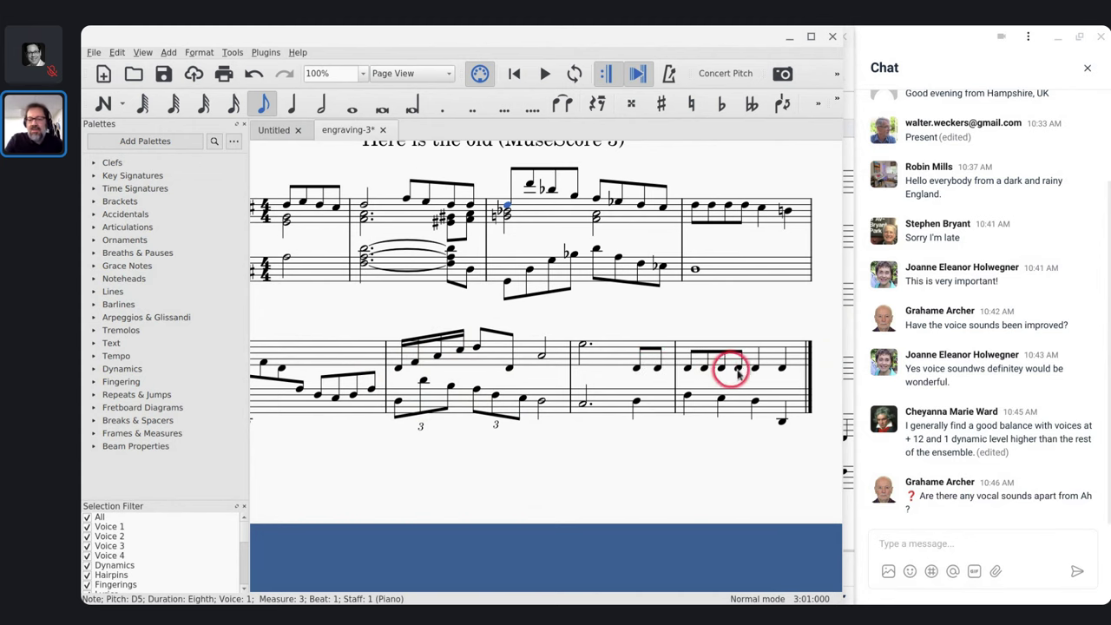
pyautogui.hscroll(-3, 690, 368)
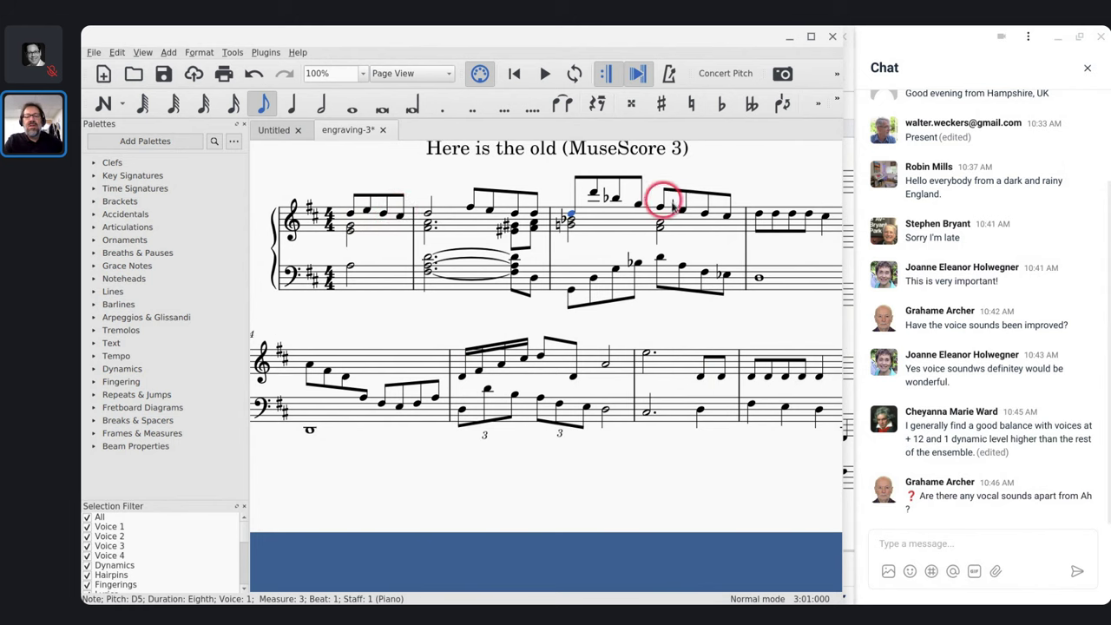
pyautogui.hscroll(3, 683, 205)
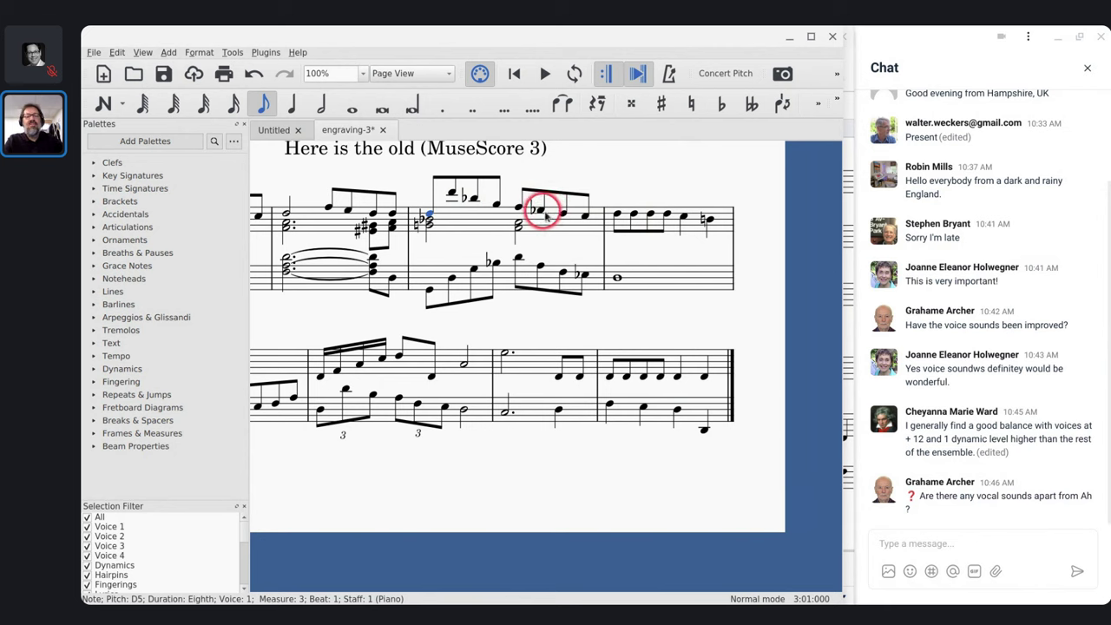
pyautogui.hscroll(-1, 572, 218)
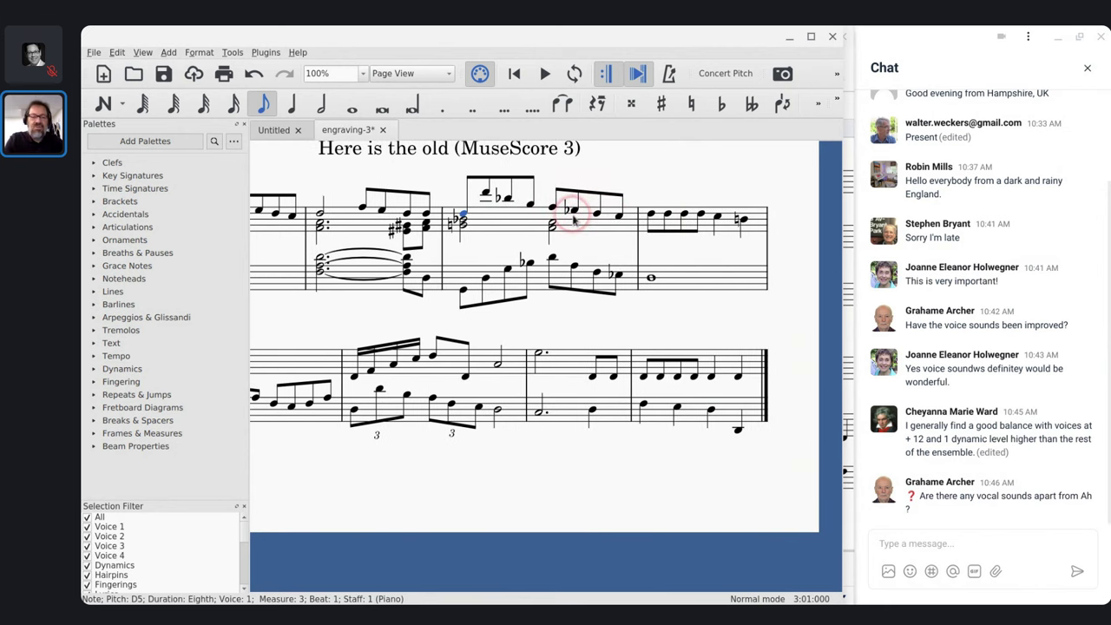
pyautogui.hscroll(-3, 546, 364)
pyautogui.scroll(1, 546, 365)
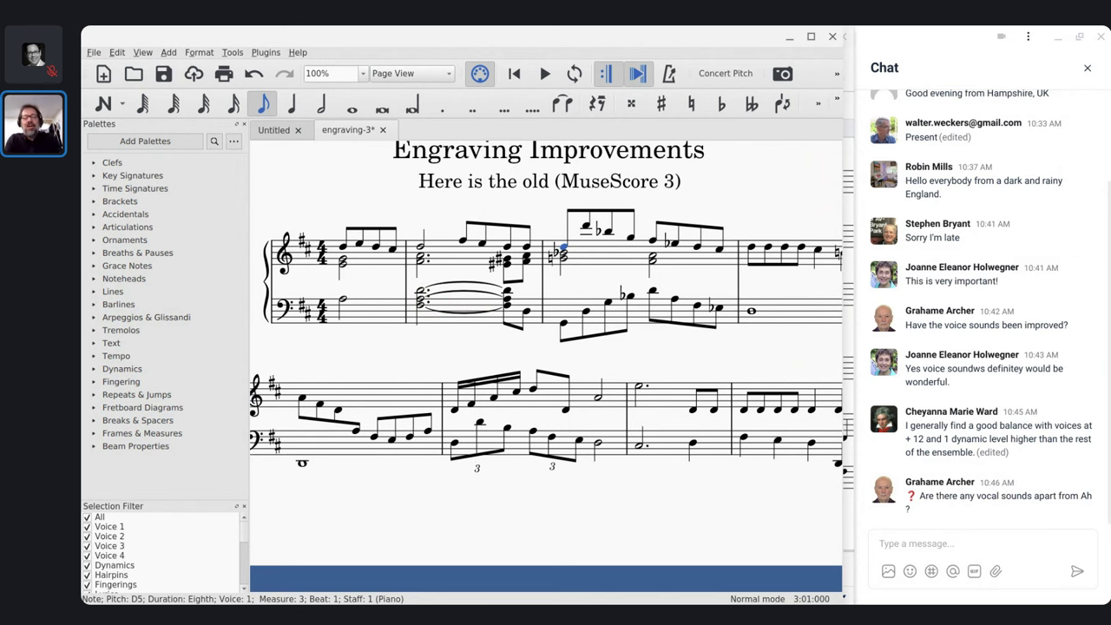
# Switch to engraving-4 in MuseScore 4 and widen its window to reveal more of both systems
pyautogui.hotkey('alt', 'Tab')
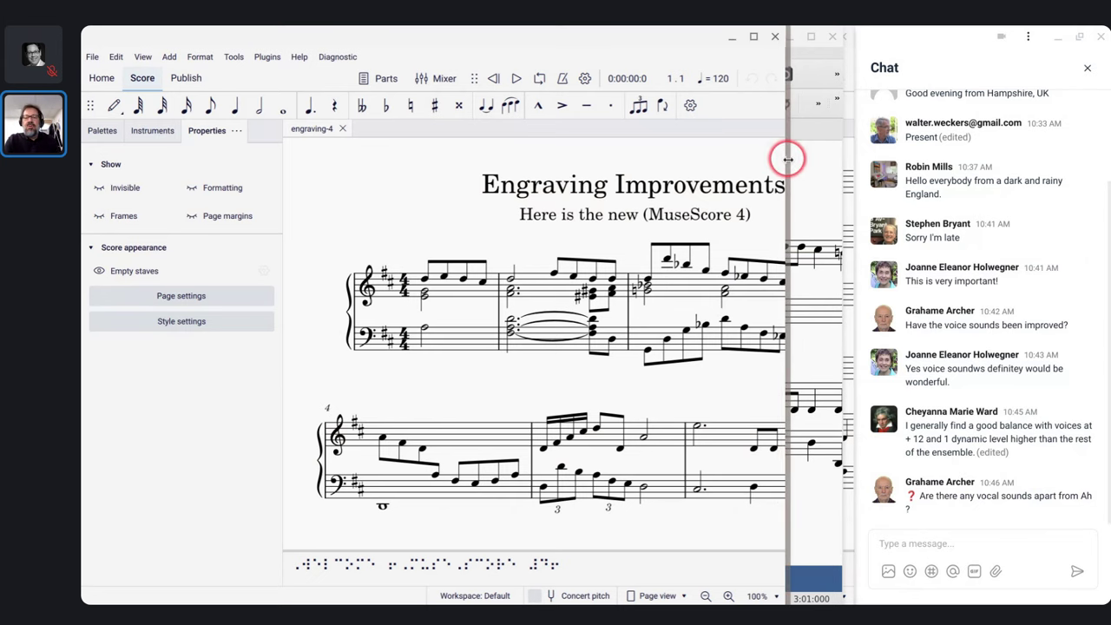
pyautogui.moveTo(787, 159); pyautogui.dragTo(860, 180)
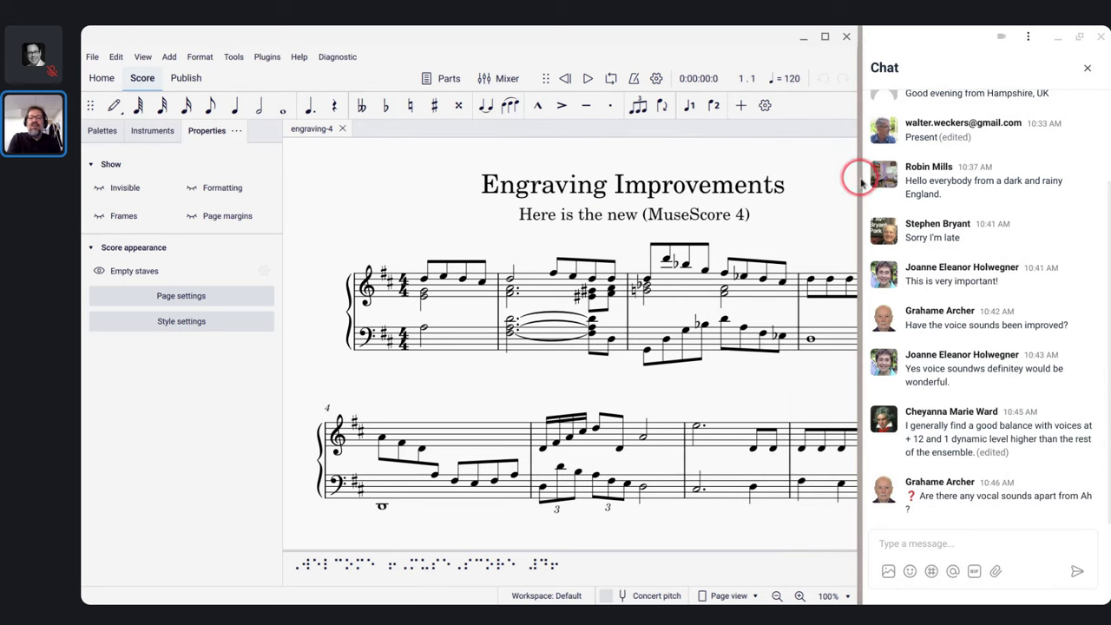
pyautogui.click(518, 287)
pyautogui.scroll(-2, 503, 295)
pyautogui.hscroll(2, 503, 295)
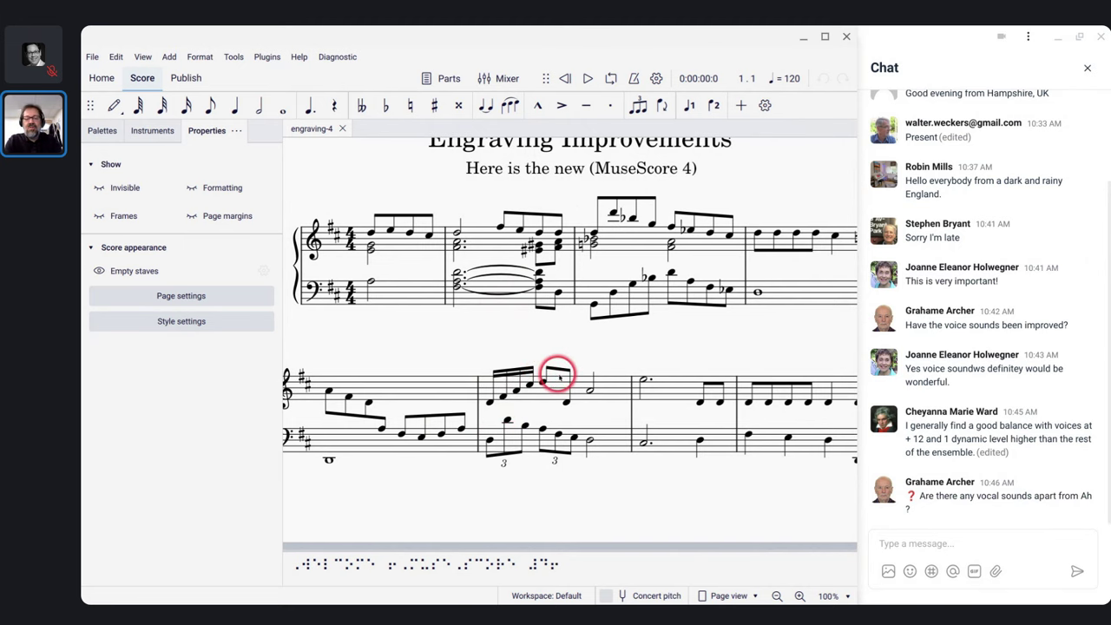
# Compare note spacing in engraving-3 in MuseScore 3 and engraving-4 in MuseScore 4, checking upper-staff measures 3 and 4 in engraving-3
pyautogui.hotkey('alt', 'Tab')
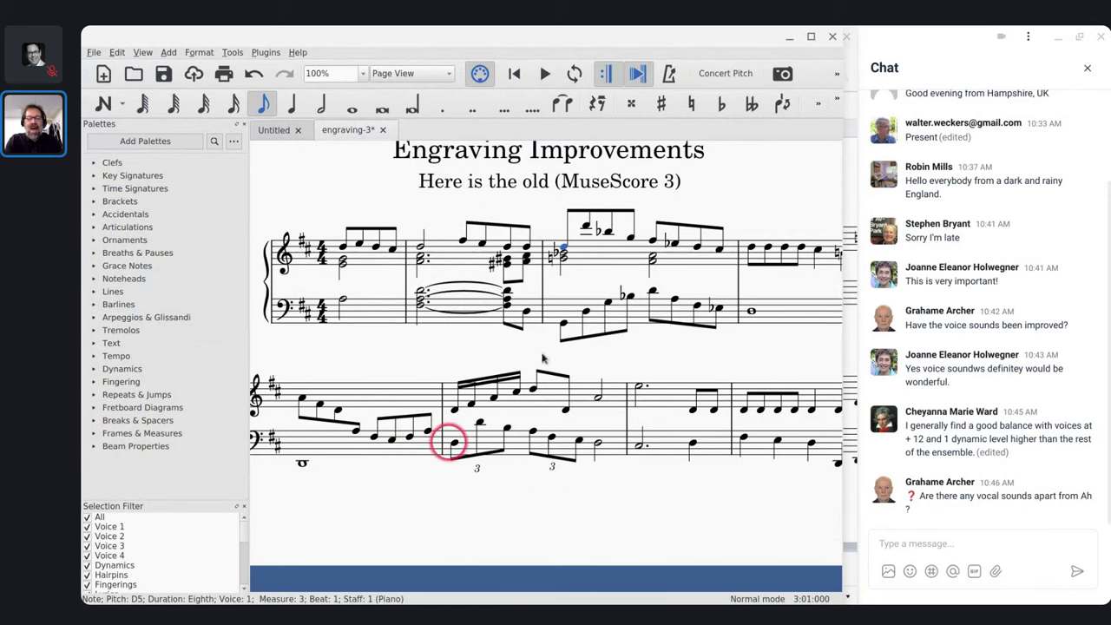
pyautogui.hotkey('alt', 'Tab')
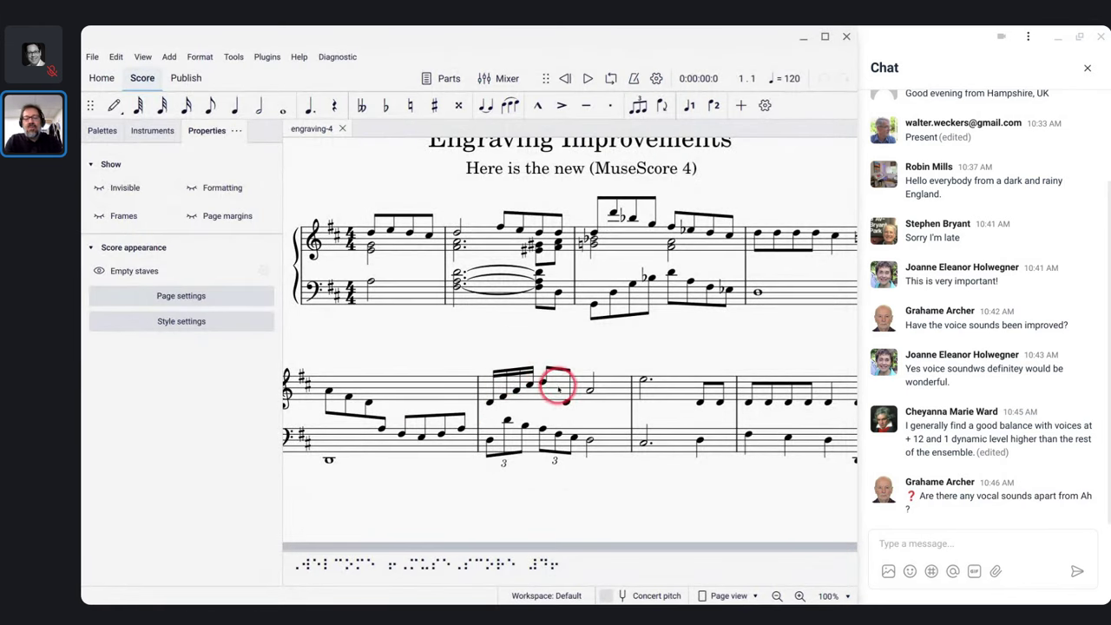
pyautogui.hotkey('alt', 'Tab')
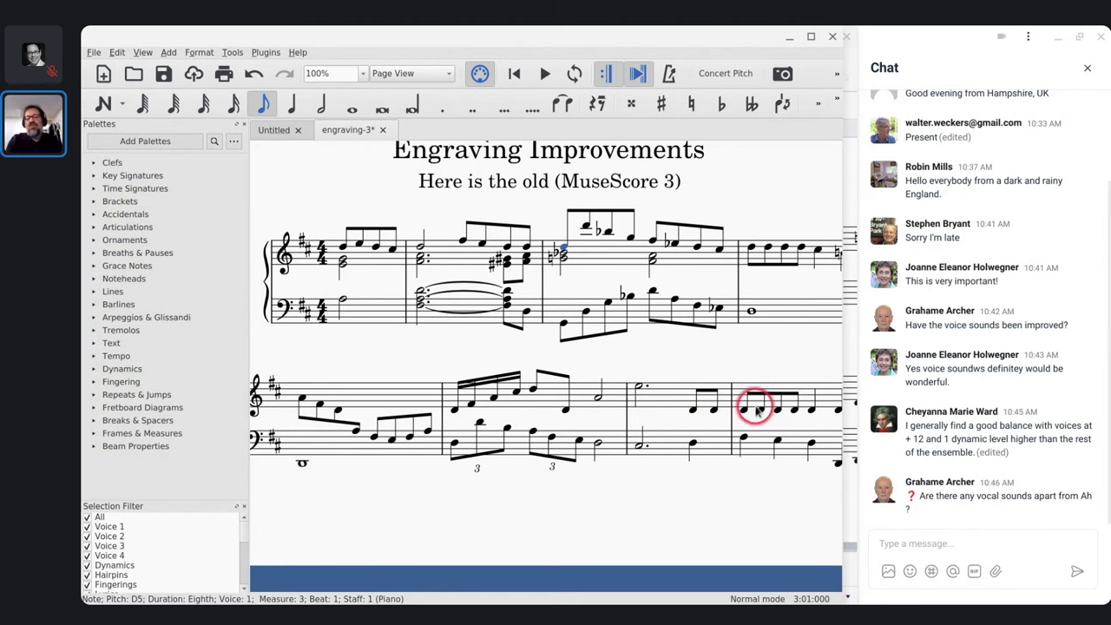
pyautogui.hotkey('alt', 'Tab')
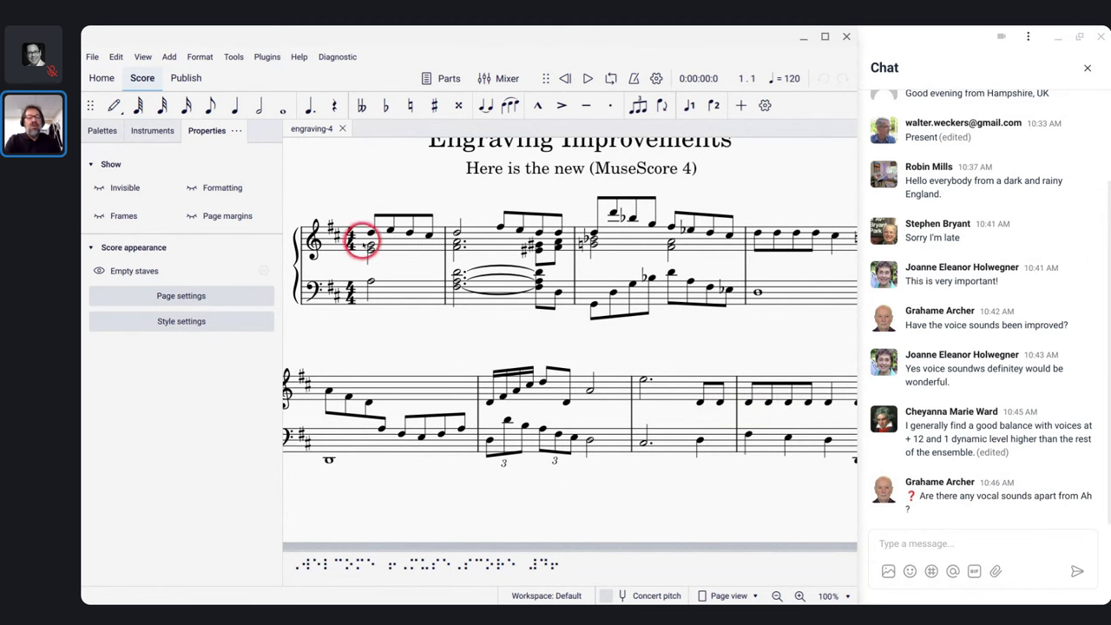
pyautogui.hotkey('alt', 'Tab')
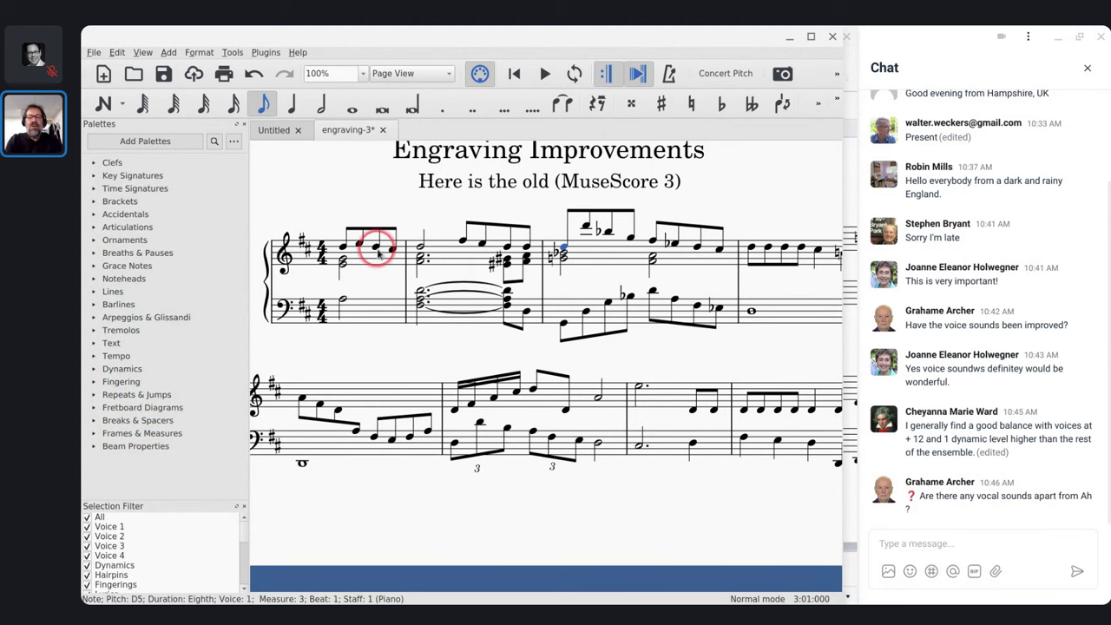
pyautogui.click(368, 249)
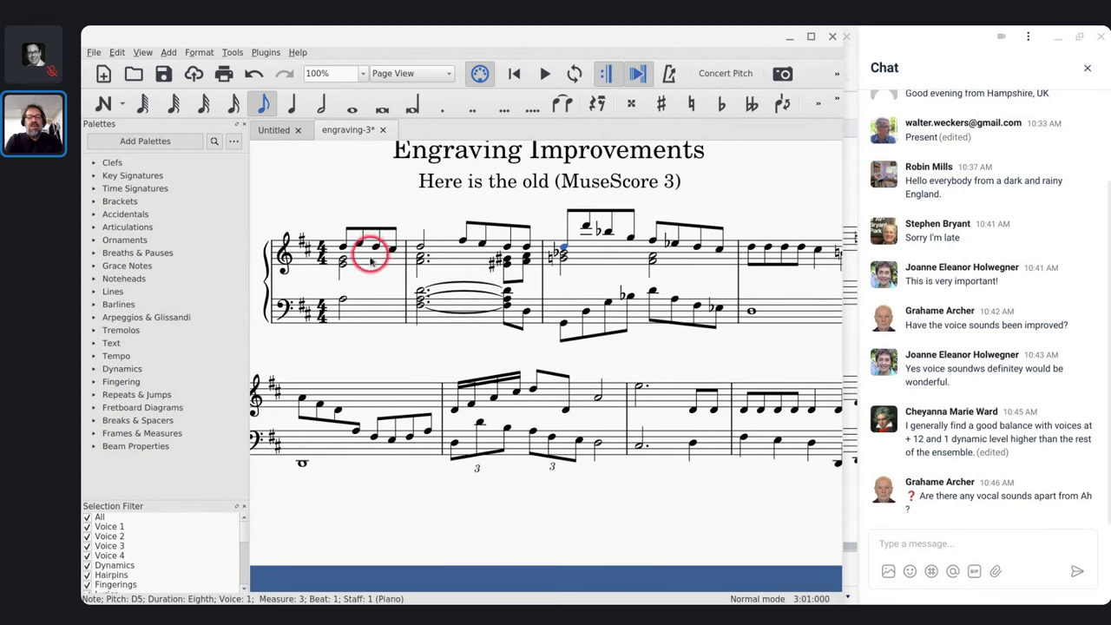
pyautogui.click(800, 250)
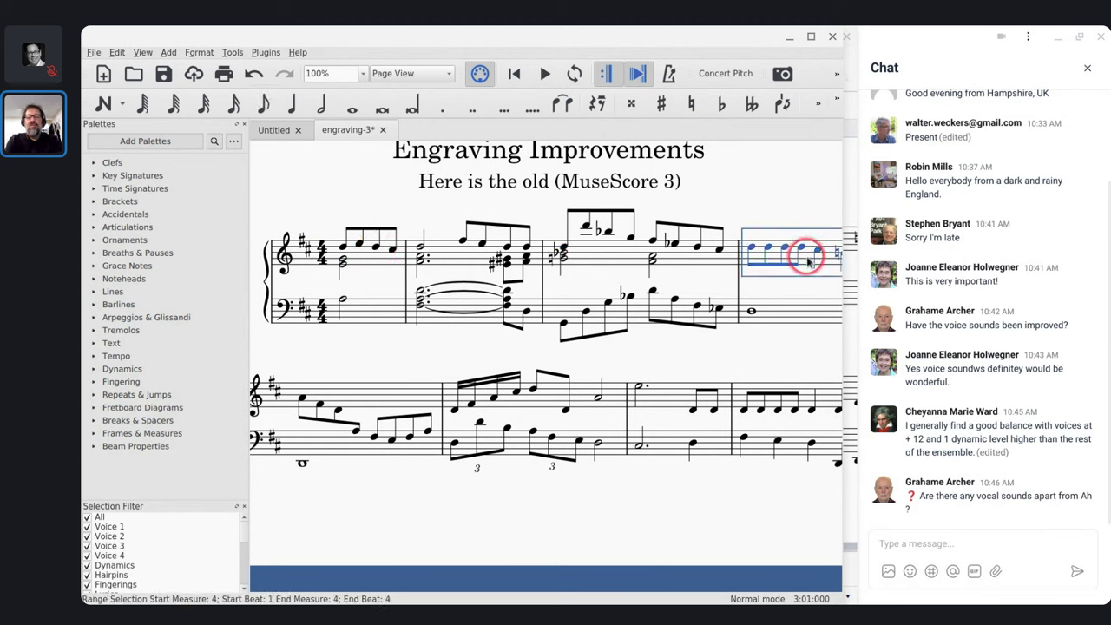
pyautogui.click(600, 255)
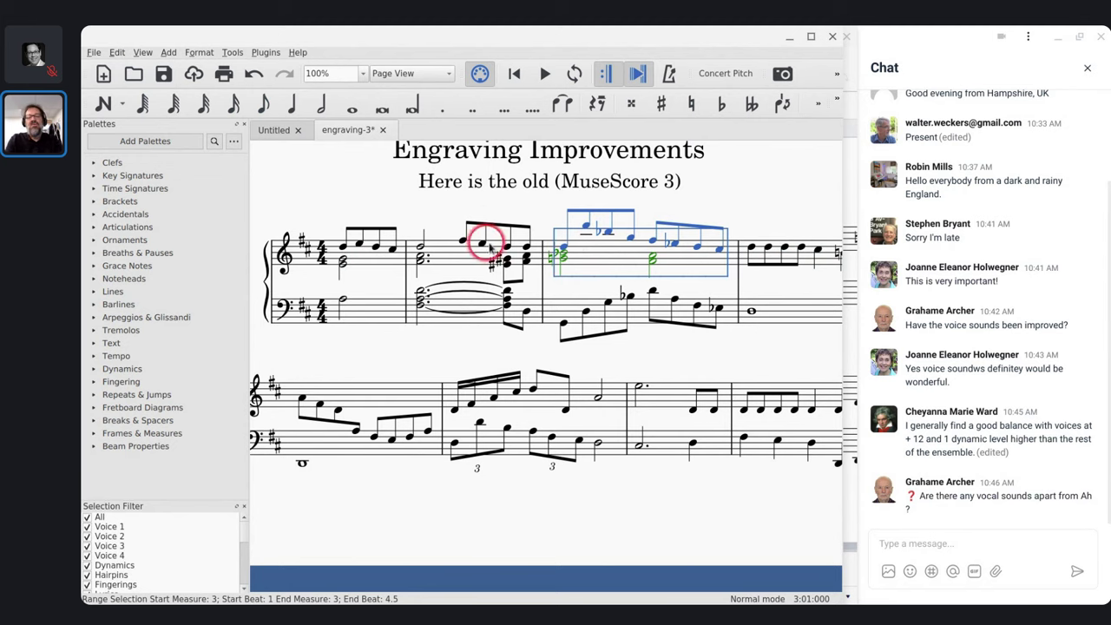
# In engraving-4 in MuseScore 4, try a double flat on the upper-staff B-flat in measure 3 and undo it
pyautogui.hotkey('alt', 'Tab')
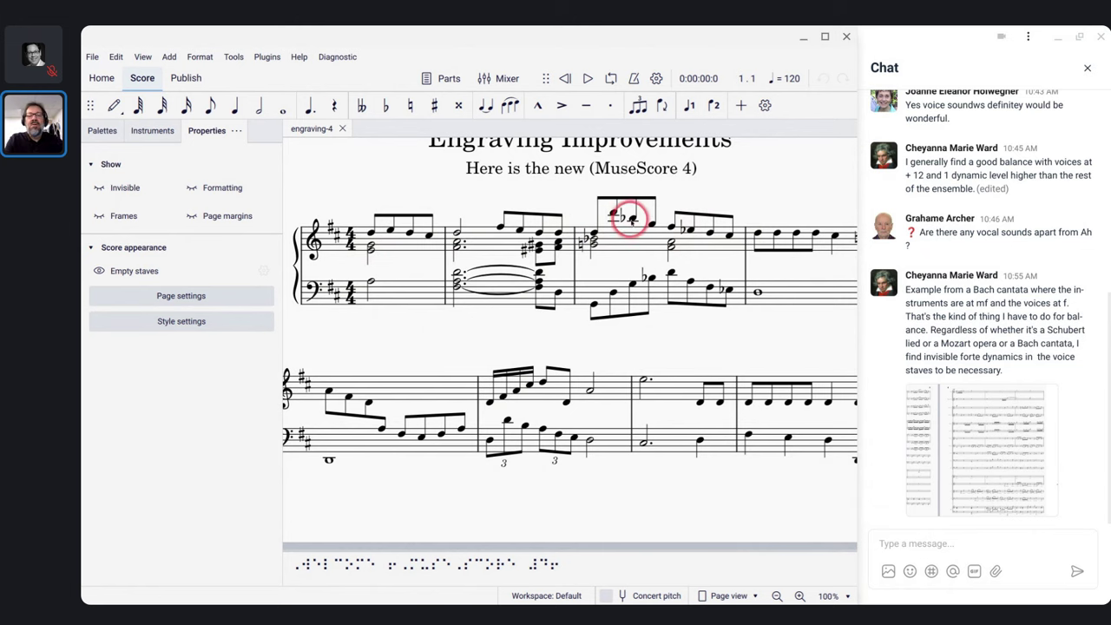
pyautogui.click(629, 218)
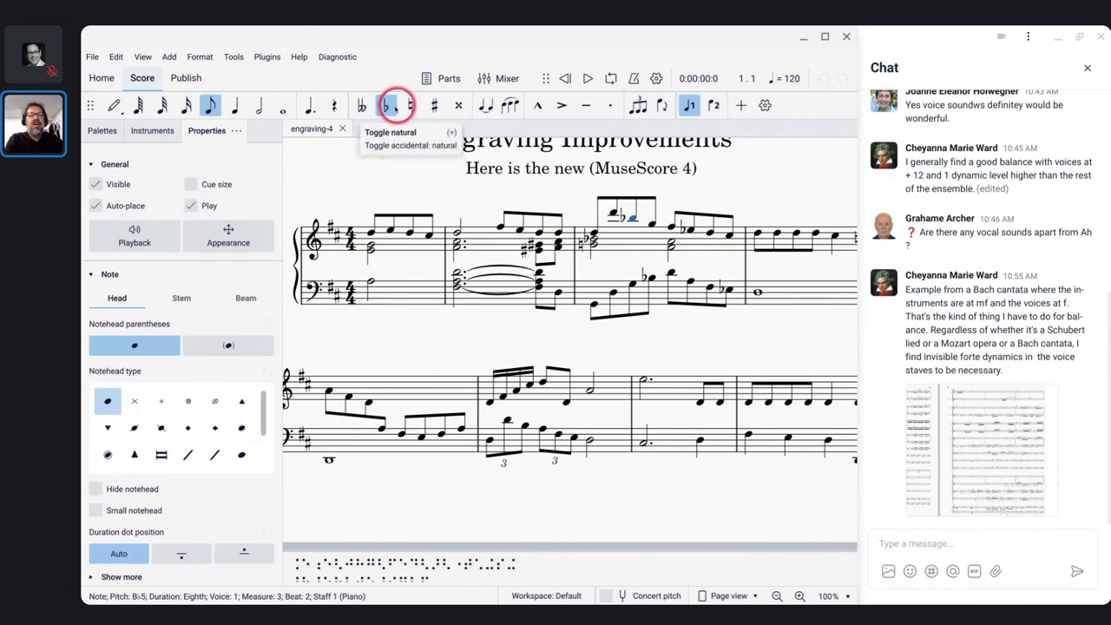
pyautogui.click(361, 106)
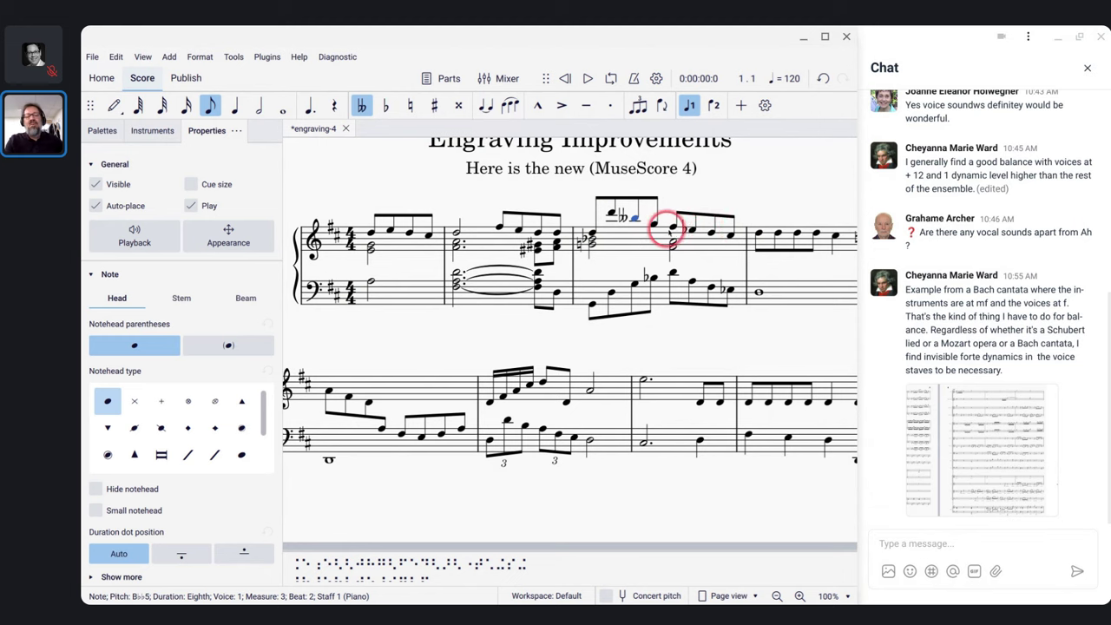
pyautogui.hotkey('ctrl', 'z')
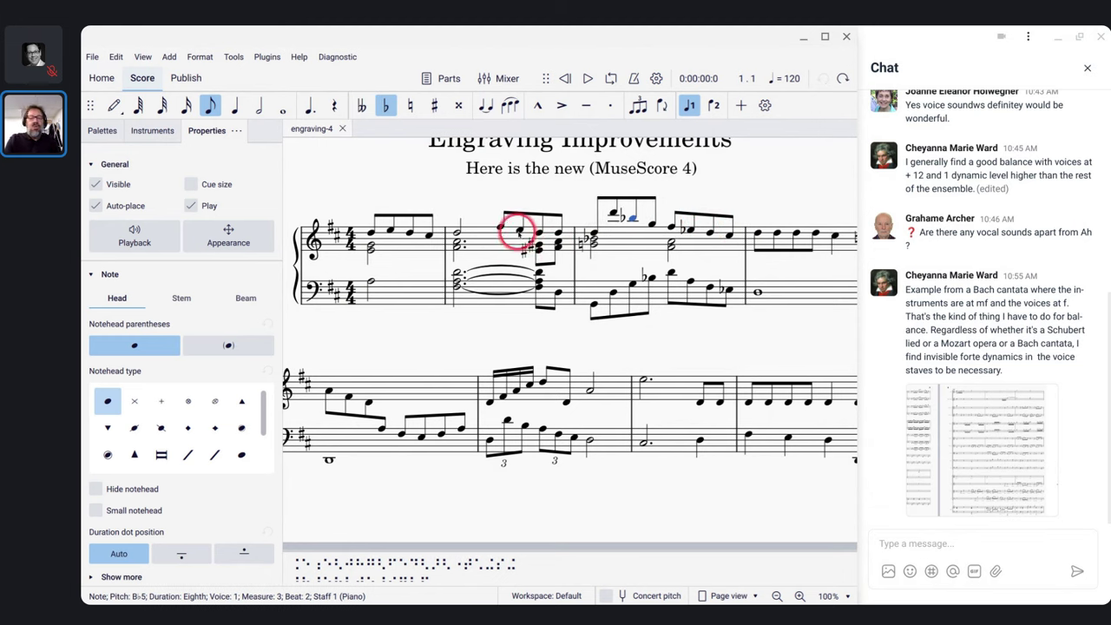
# Inspect the spacing of the E5 eighth note and the lower sharp on beat 4 in measure 2's upper staff
pyautogui.click(518, 231)
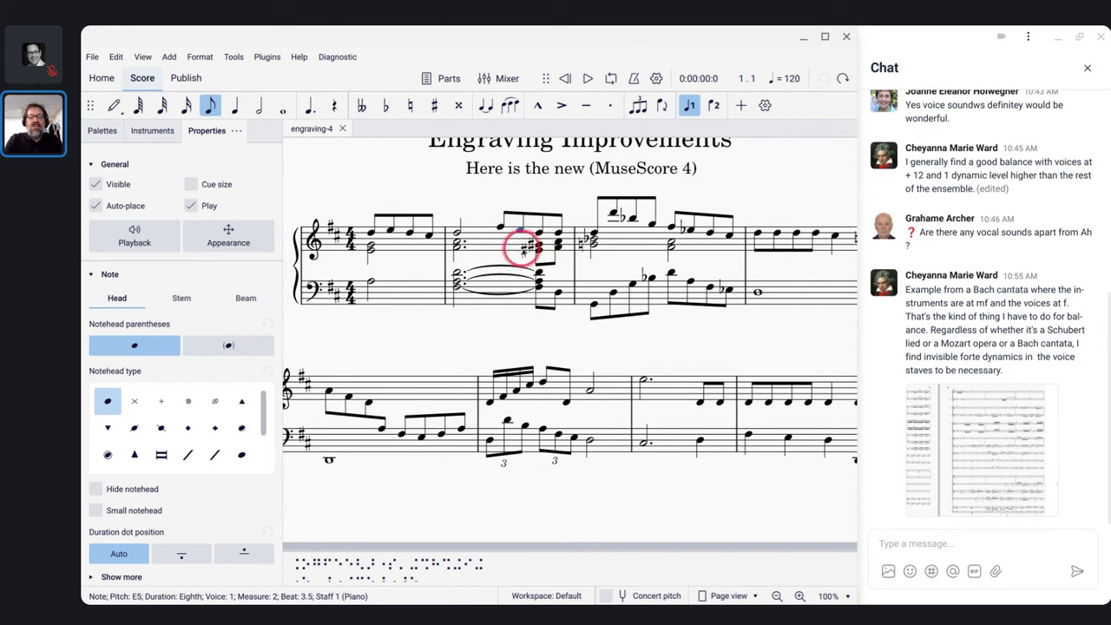
pyautogui.click(524, 251)
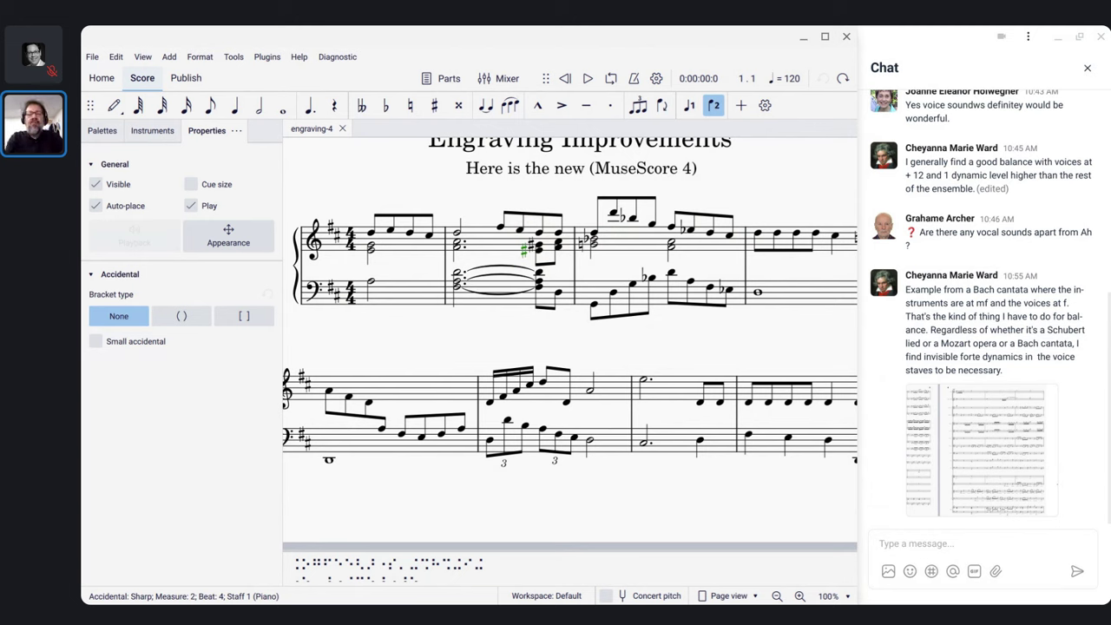
pyautogui.hotkey('alt', 'Tab')
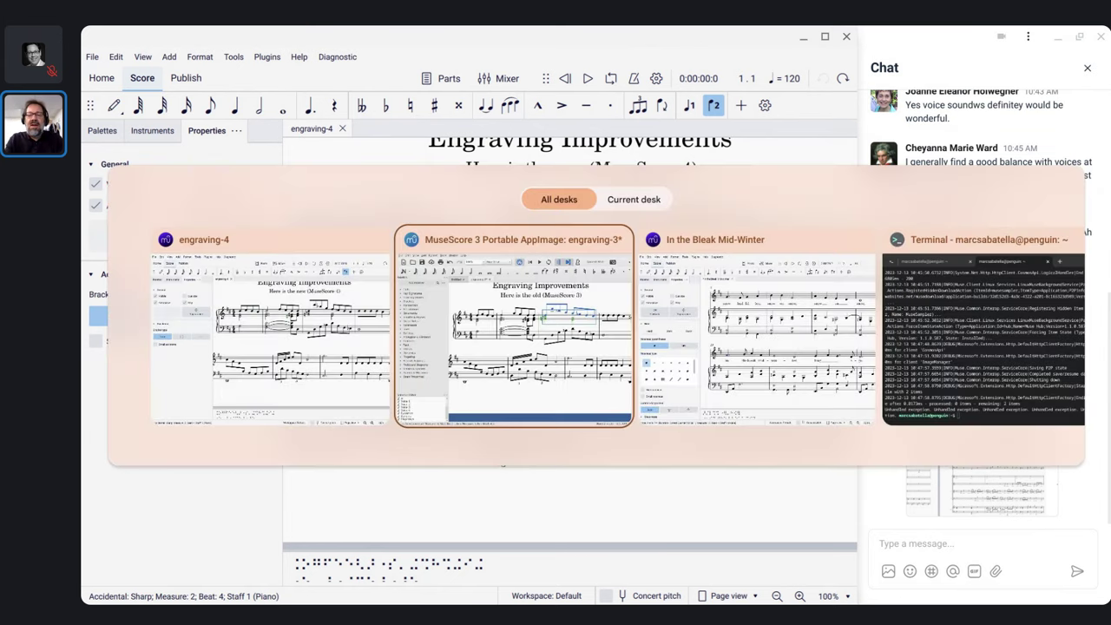
pyautogui.hotkey('alt', 'shift', 'Tab')
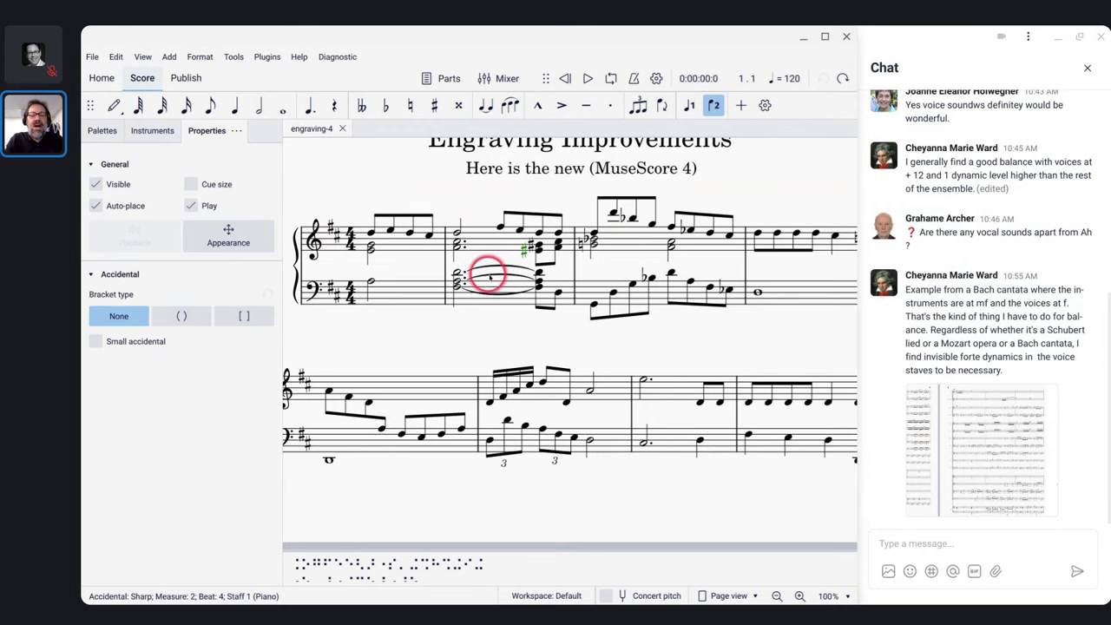
# Try the outside and inside placements on the top tie in measure 2's lower staff and restore its placement to Auto
pyautogui.scroll(5, 489, 276)
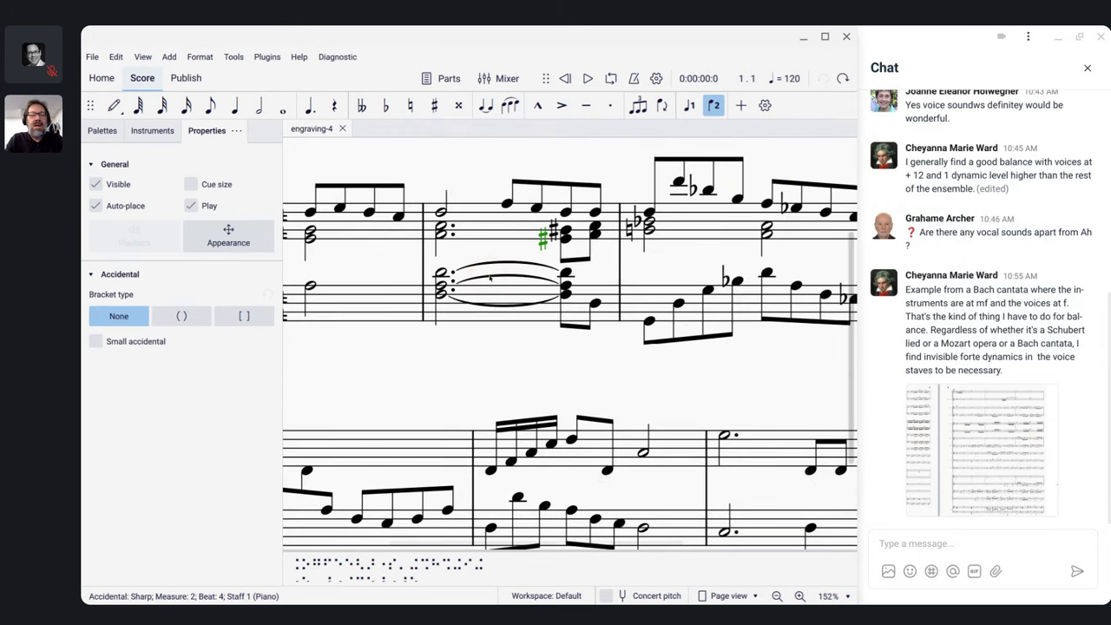
pyautogui.click(478, 260)
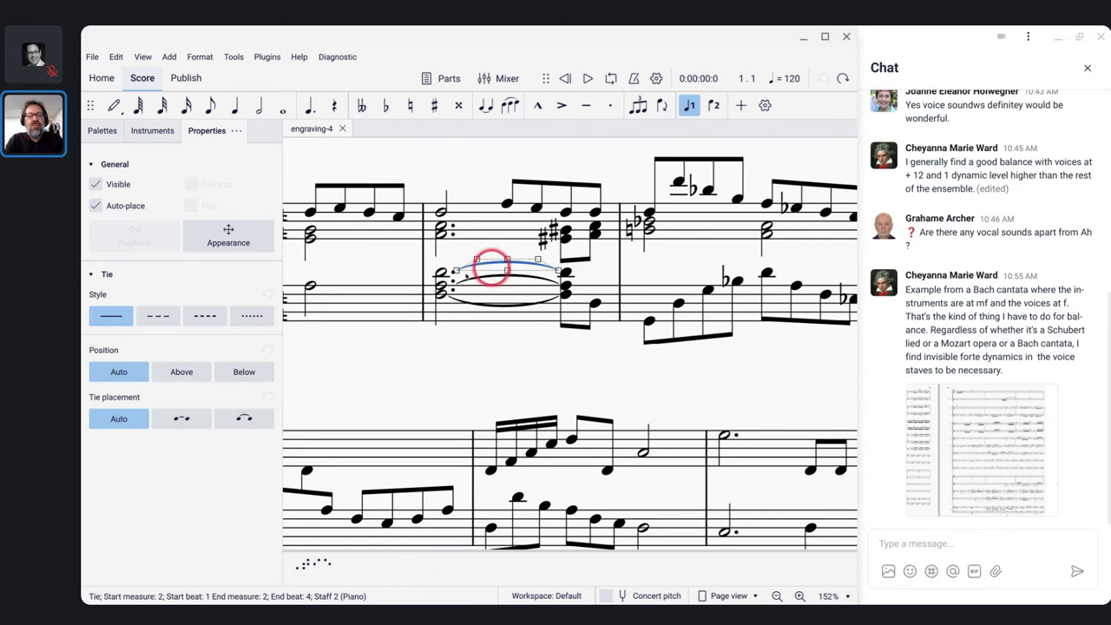
pyautogui.click(239, 421)
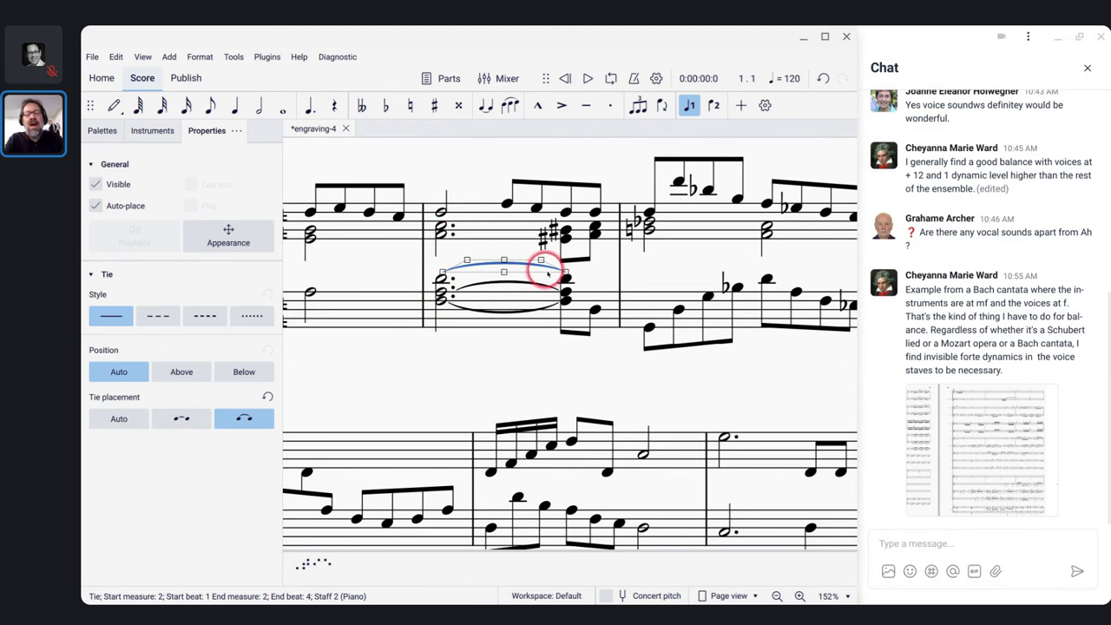
pyautogui.click(182, 419)
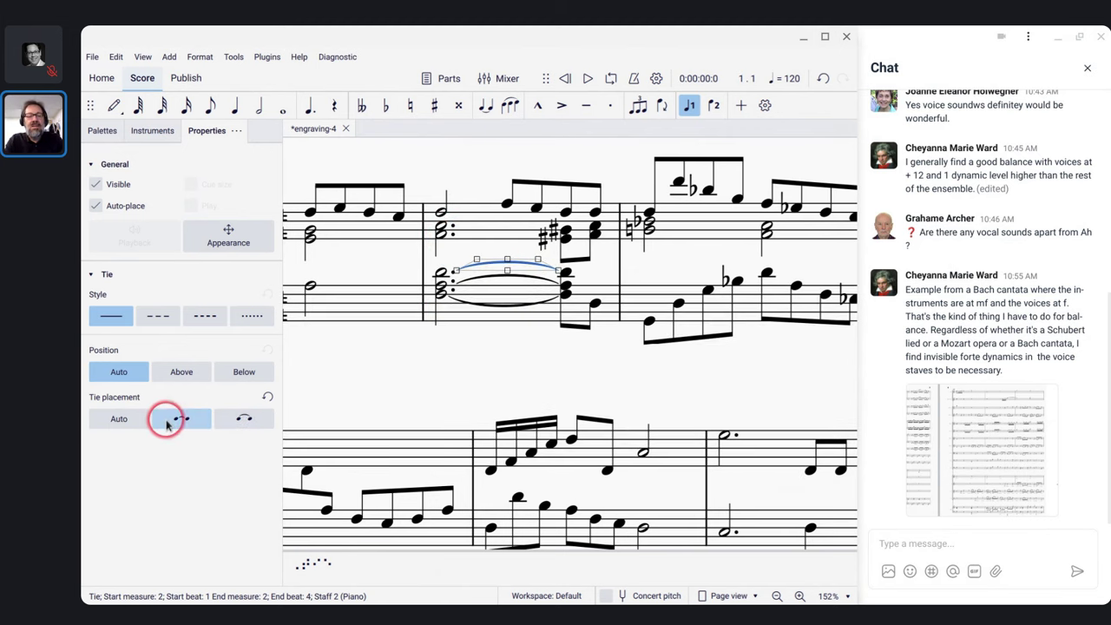
pyautogui.click(244, 419)
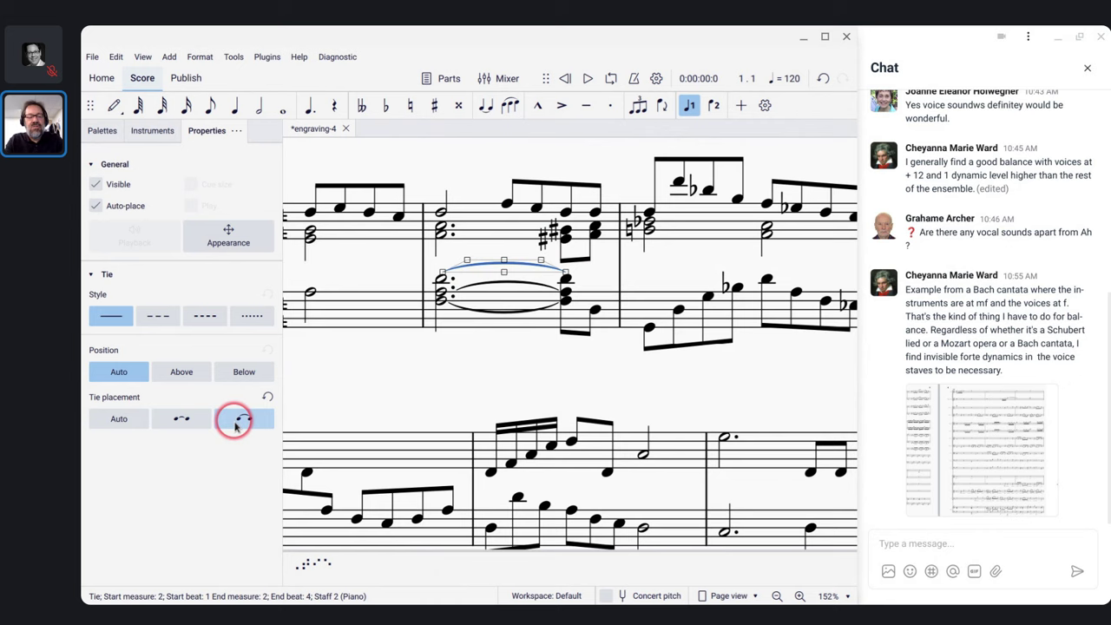
pyautogui.click(115, 420)
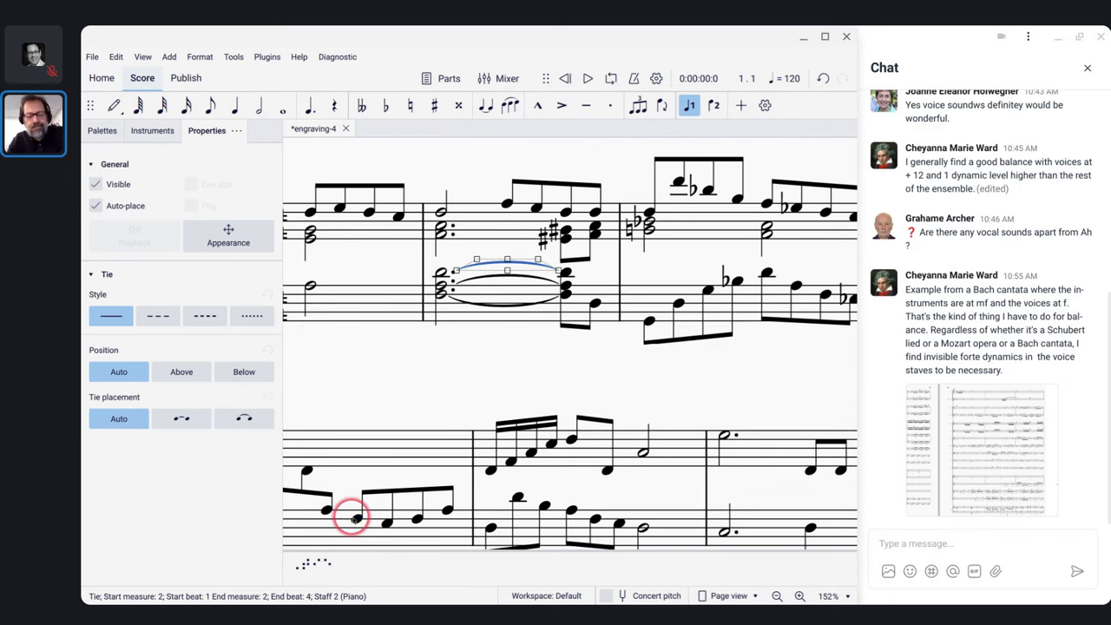
# Select the beat 3 note in measure 5 and review the engraving across the whole engraving-4 page
pyautogui.click(355, 518)
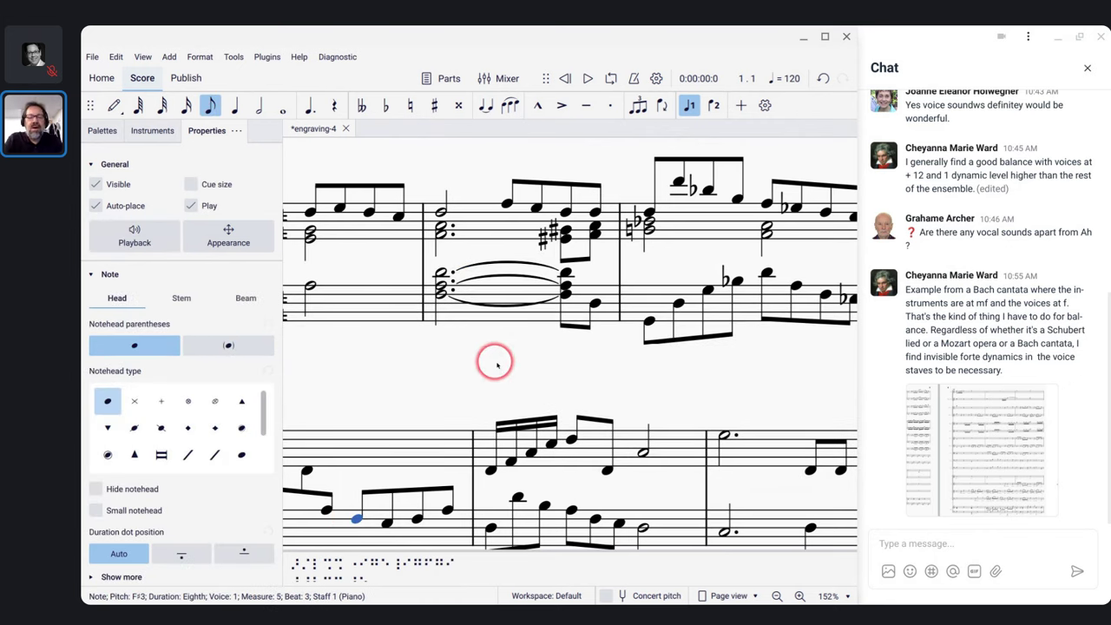
pyautogui.scroll(-5, 495, 363)
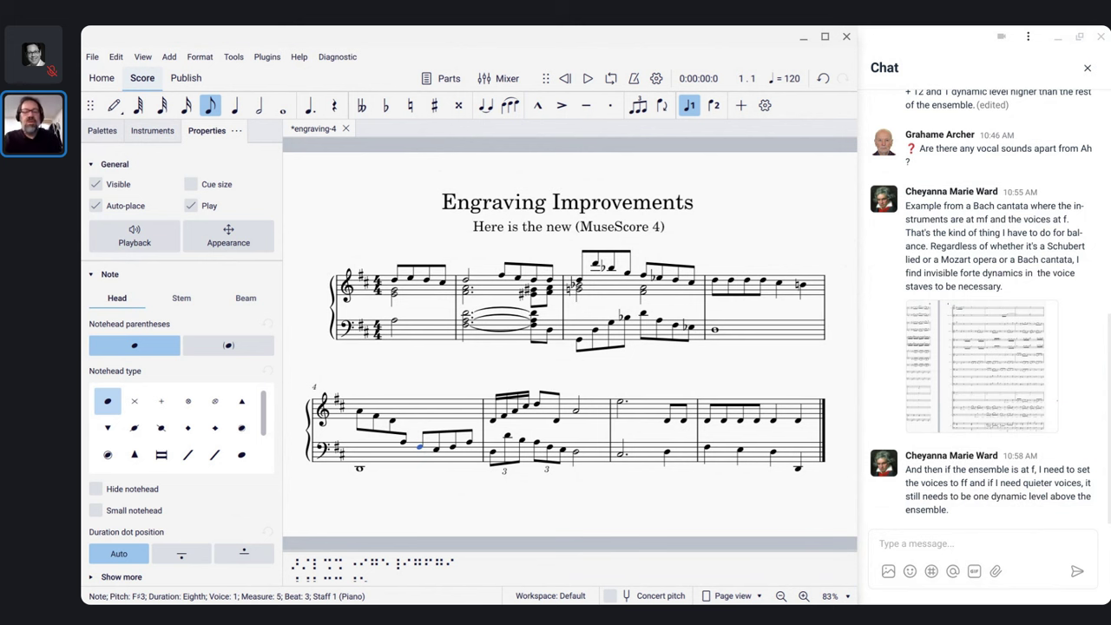
pyautogui.scroll(4, 570, 343)
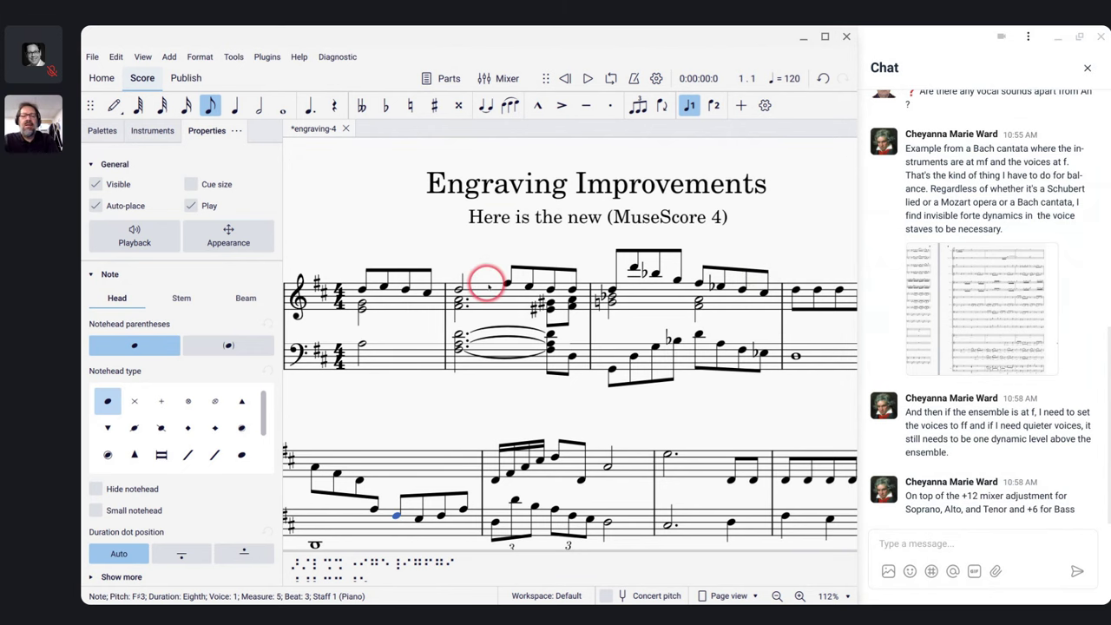
pyautogui.scroll(-1, 489, 285)
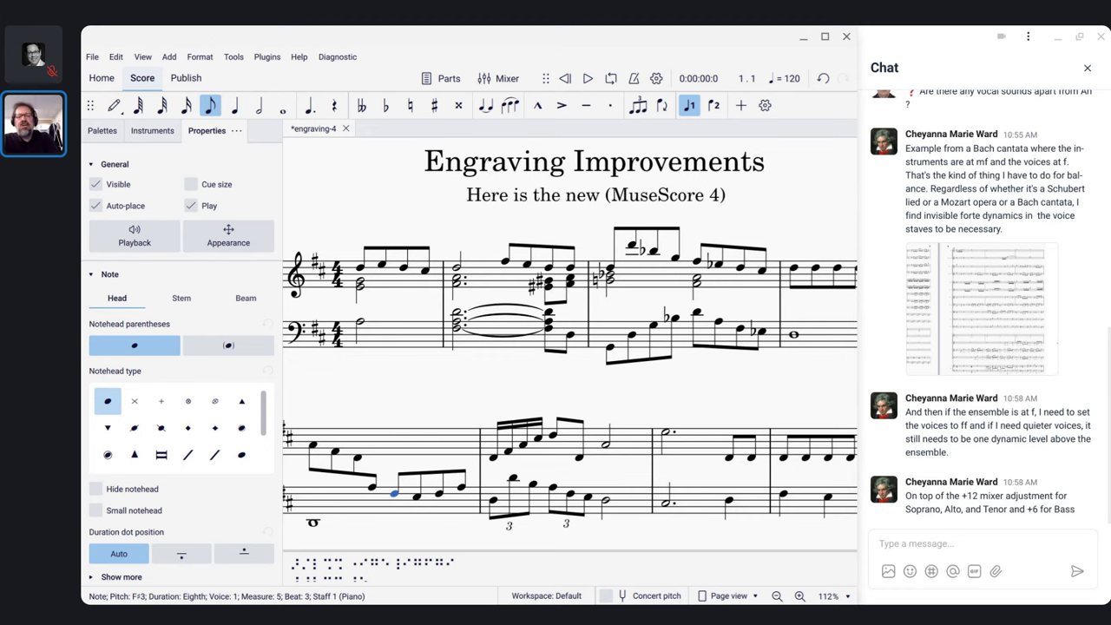
# Switch from the engraving-4 score to the Mastering MuseScore community window with the MuseScore Café event page
pyautogui.hotkey('alt', 'Tab')
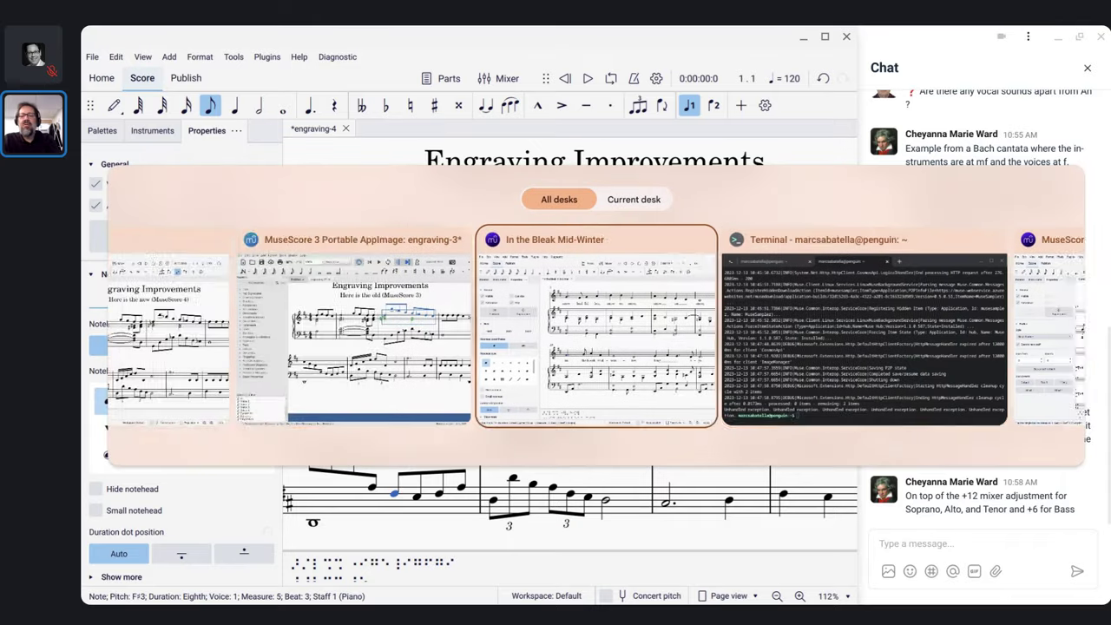
pyautogui.hotkey('alt', 'Tab')
pyautogui.hotkey('alt', 'Tab')
pyautogui.hotkey('alt', 'Tab')
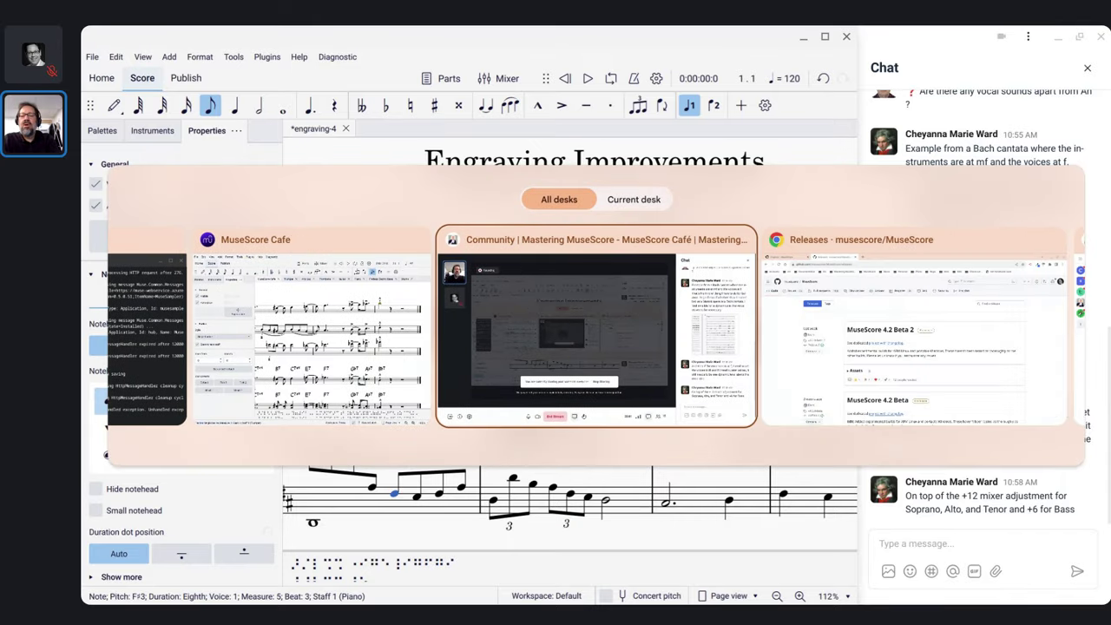
pyautogui.hotkey('alt', 'Tab')
pyautogui.hotkey('alt', 'Tab')
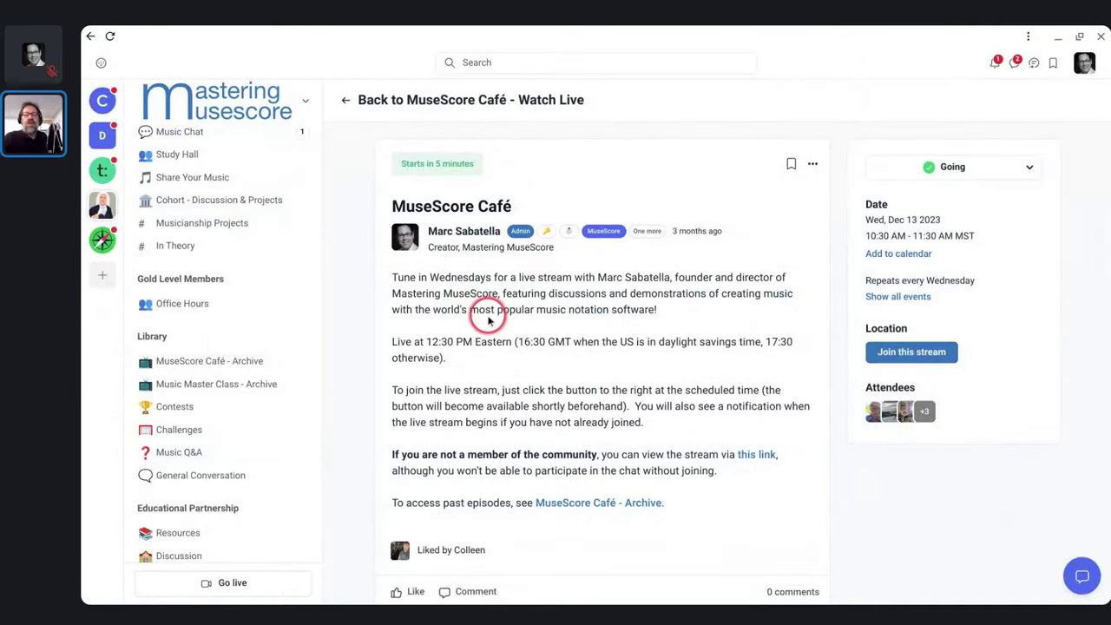
pyautogui.scroll(5, 201, 289)
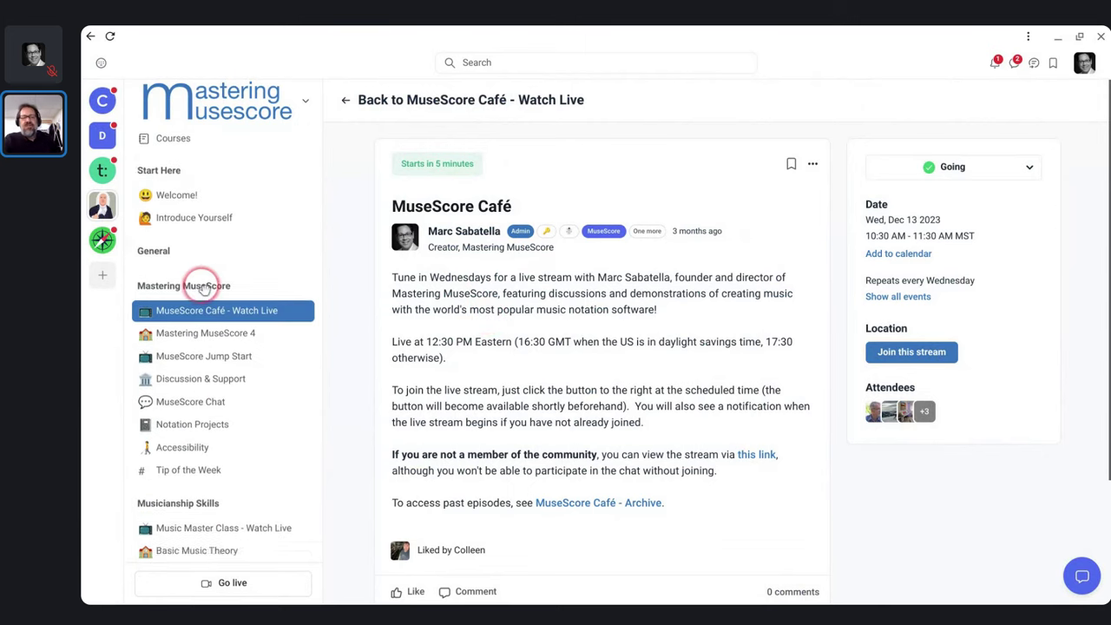
pyautogui.scroll(3, 201, 289)
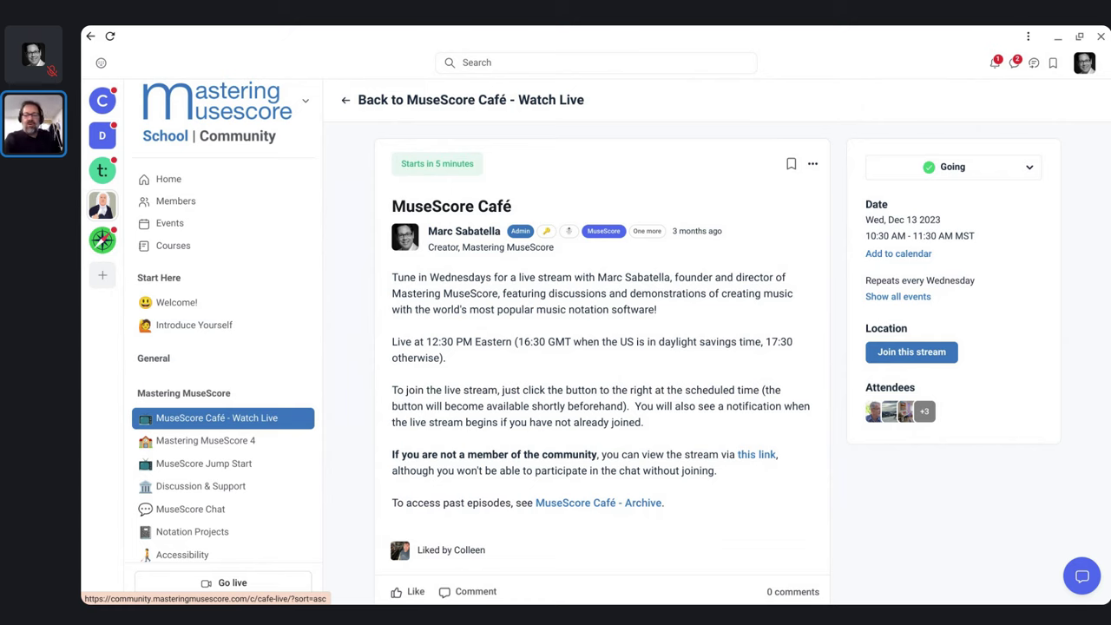
# Dock the community window beside the stream chat and widen it to the chat's edge
pyautogui.press('super+Left')
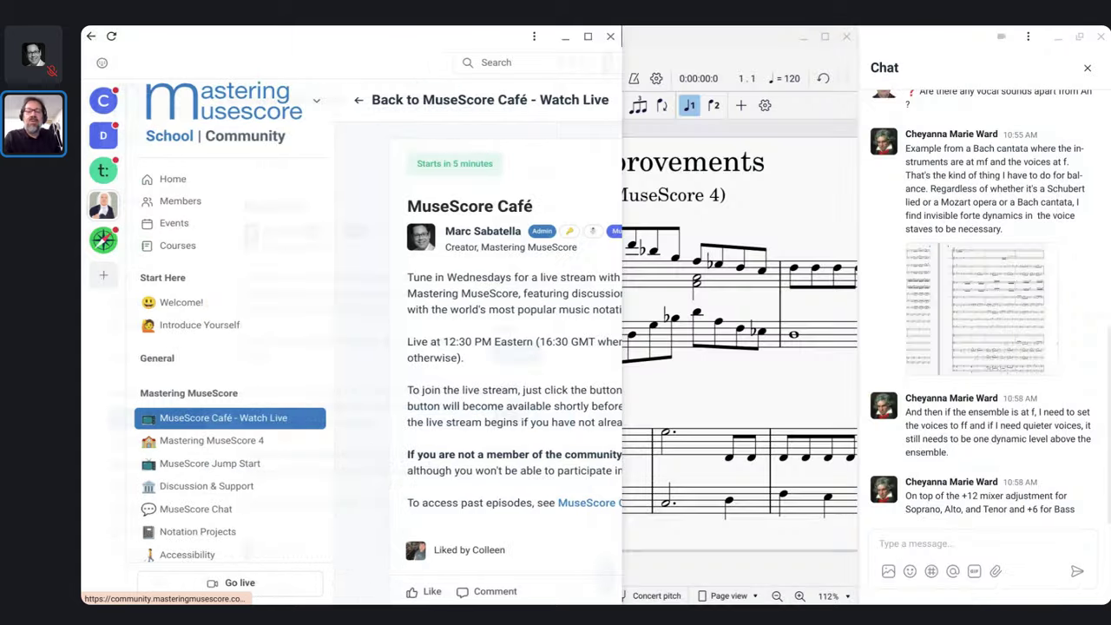
pyautogui.click(494, 258)
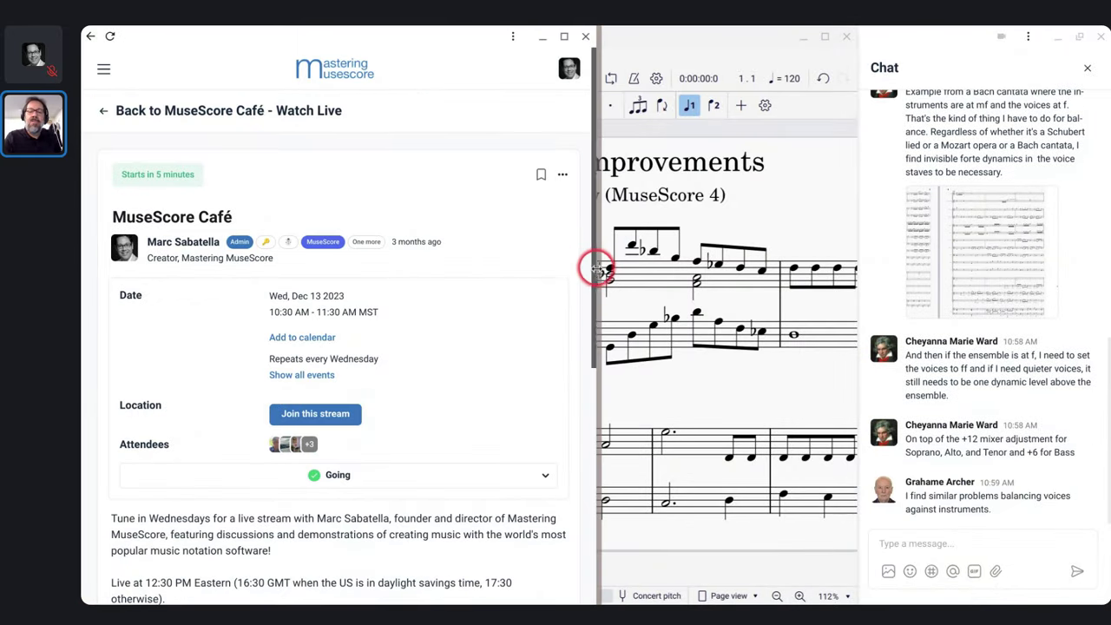
pyautogui.moveTo(598, 271); pyautogui.dragTo(860, 298)
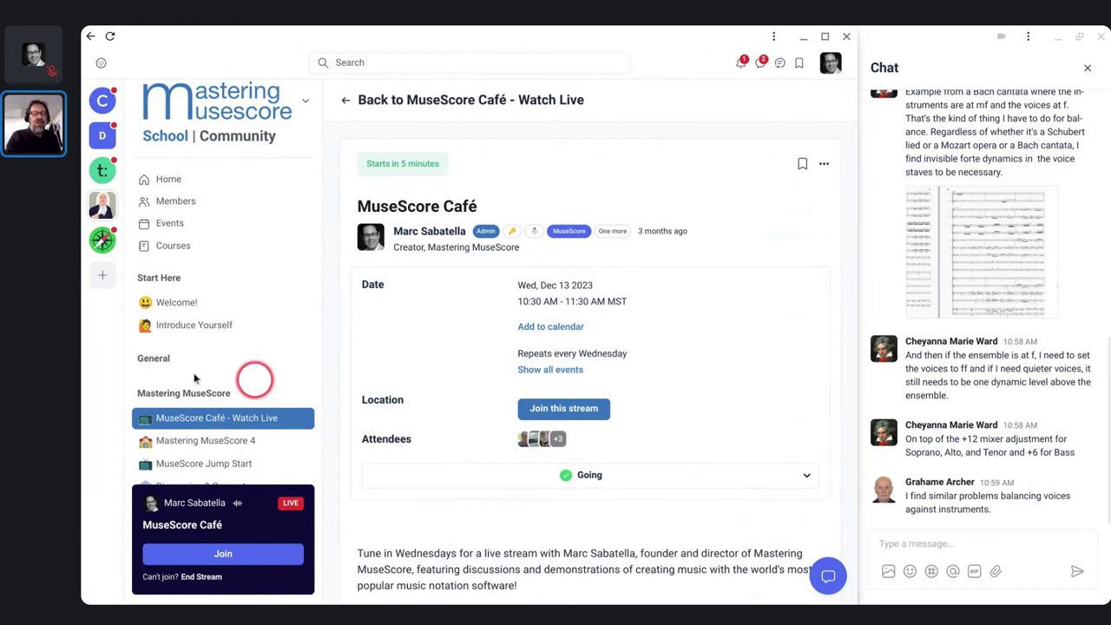
pyautogui.scroll(-2, 183, 355)
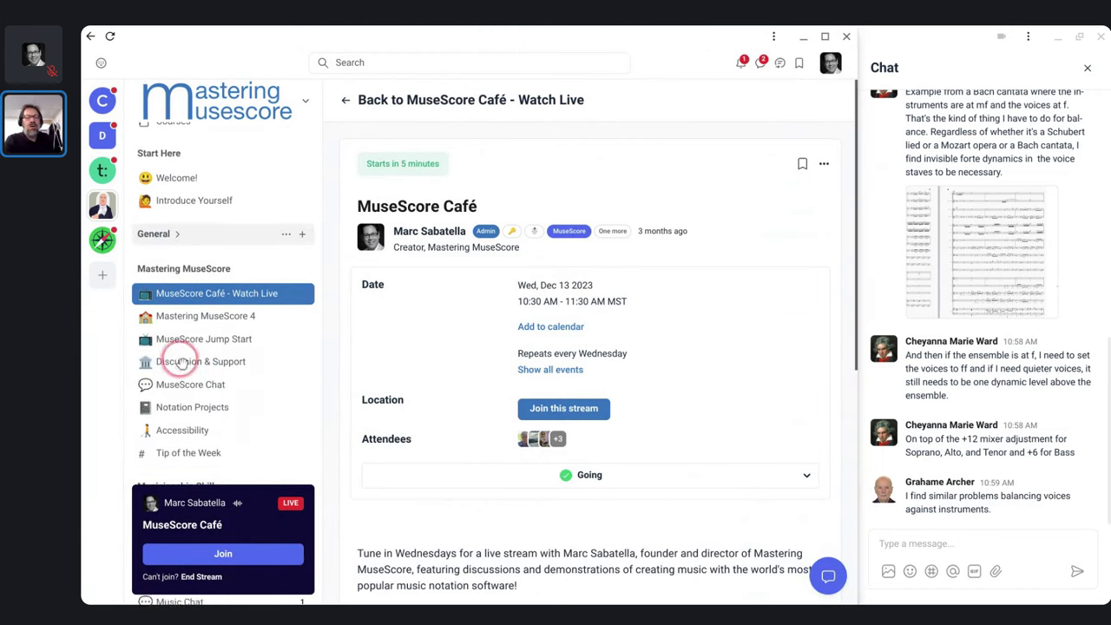
pyautogui.click(443, 63)
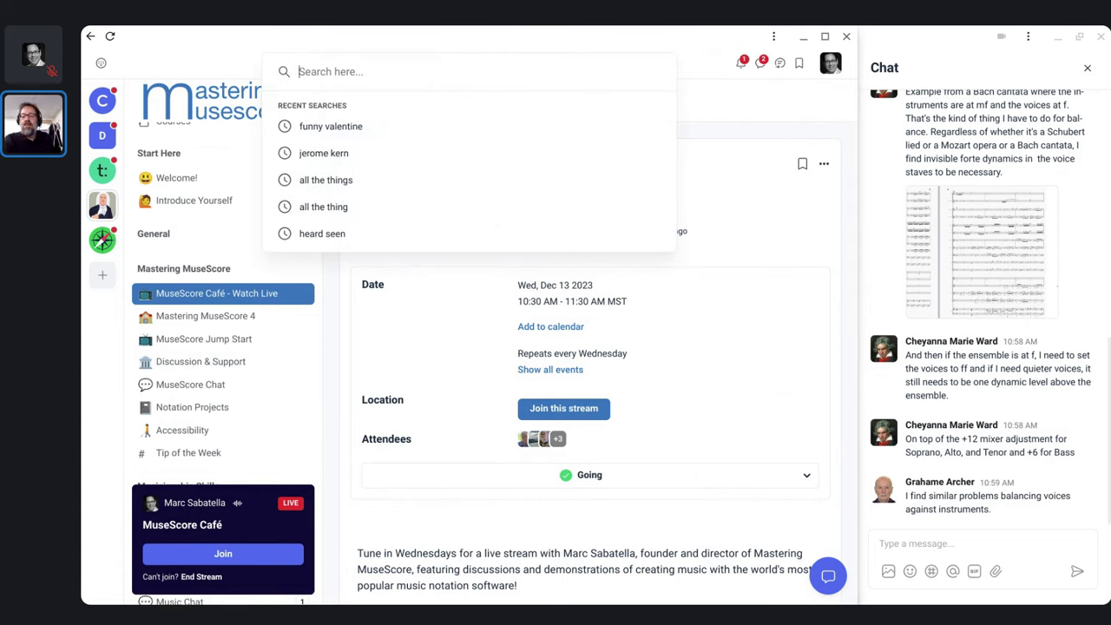
pyautogui.click(418, 74)
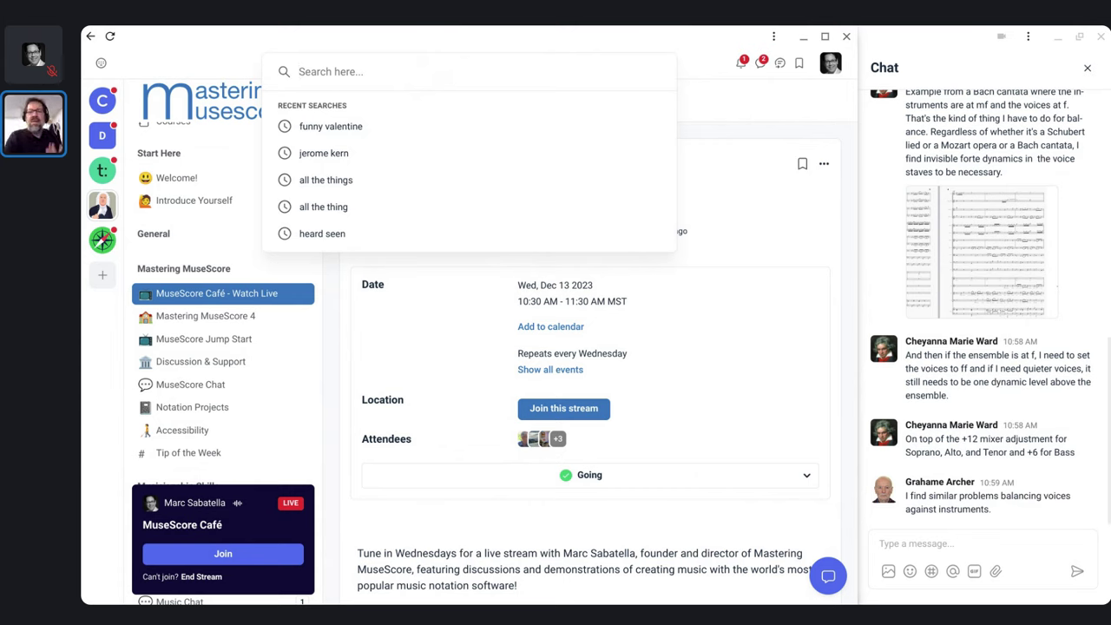
pyautogui.click(199, 55)
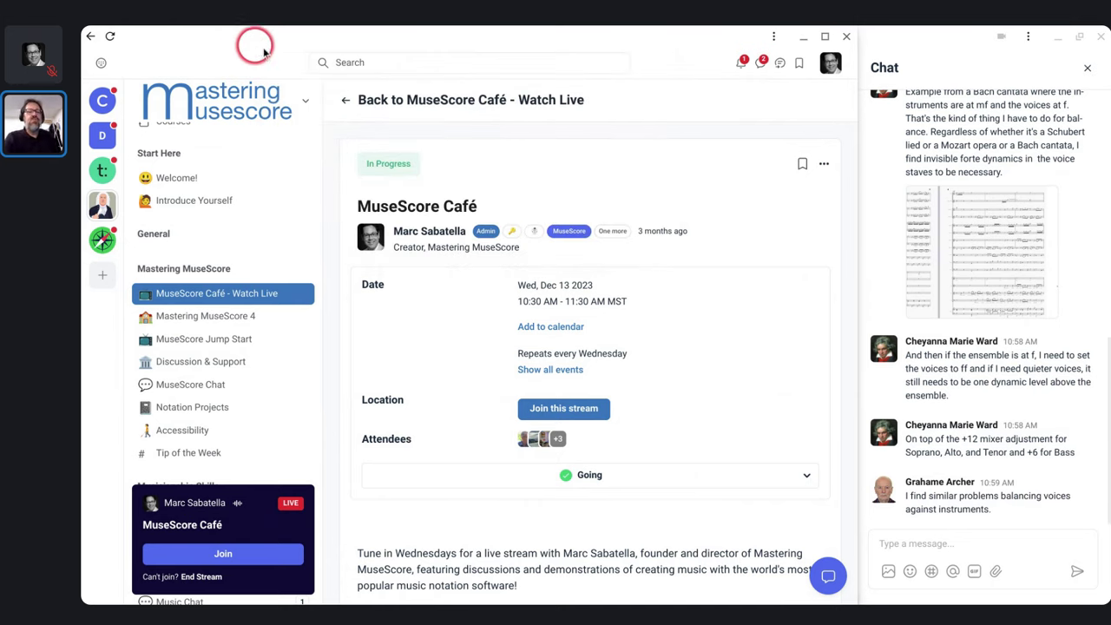
# Search the community's posts, comments and lessons for "dynamics"
pyautogui.click(348, 62)
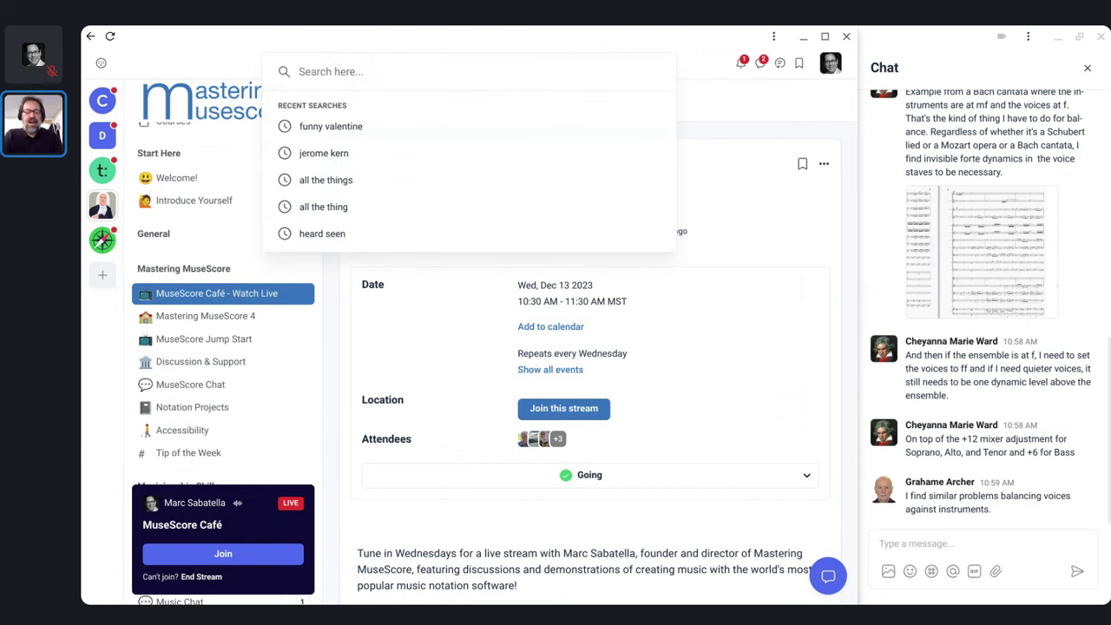
pyautogui.write('dynamics')
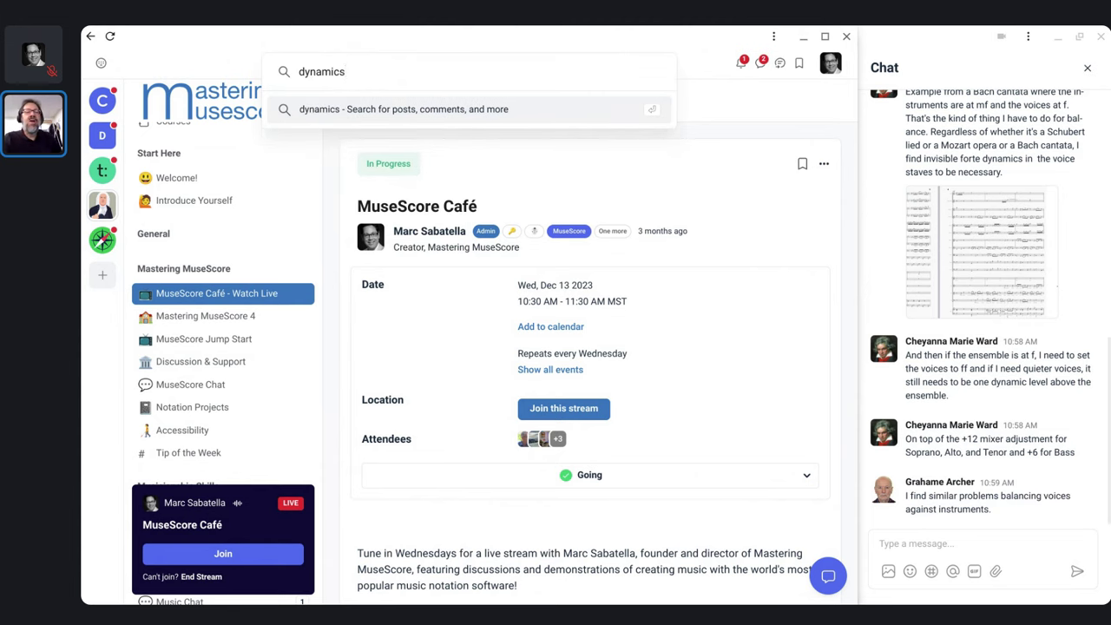
pyautogui.press('Return')
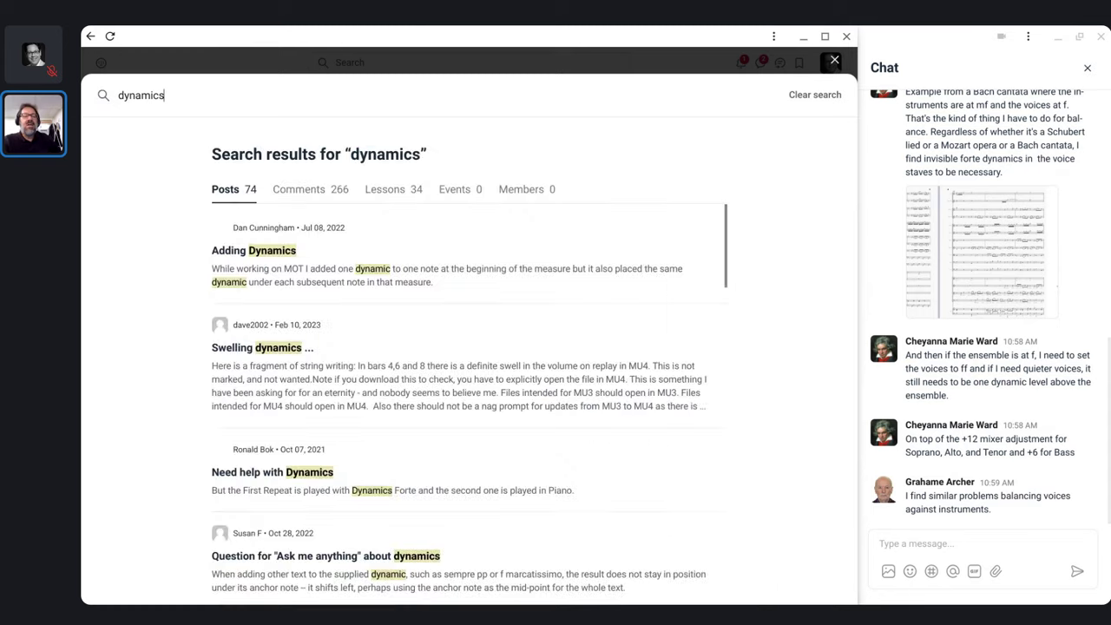
# Look through the posts found for "dynamics"
pyautogui.click(241, 279)
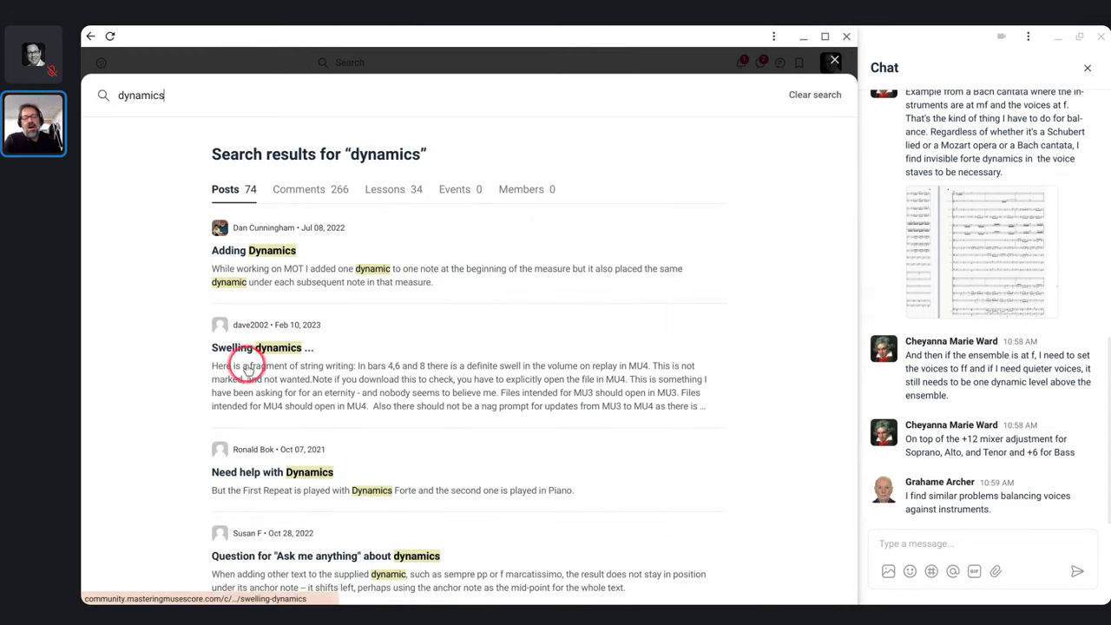
pyautogui.scroll(-1, 246, 364)
pyautogui.scroll(-1, 260, 370)
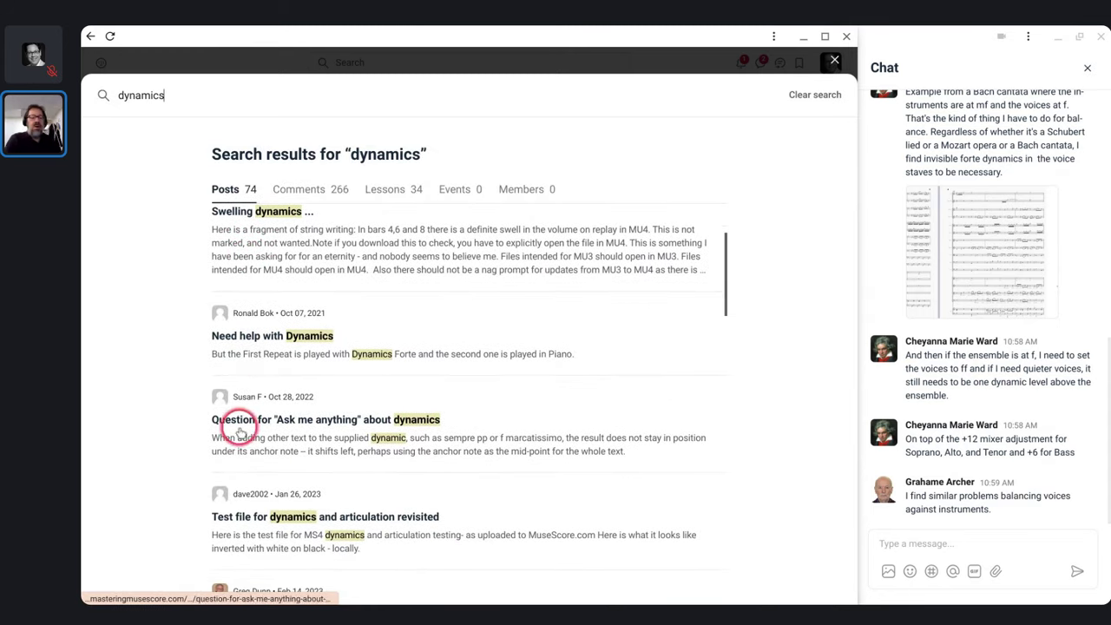
pyautogui.scroll(-1, 247, 490)
pyautogui.scroll(3, 245, 492)
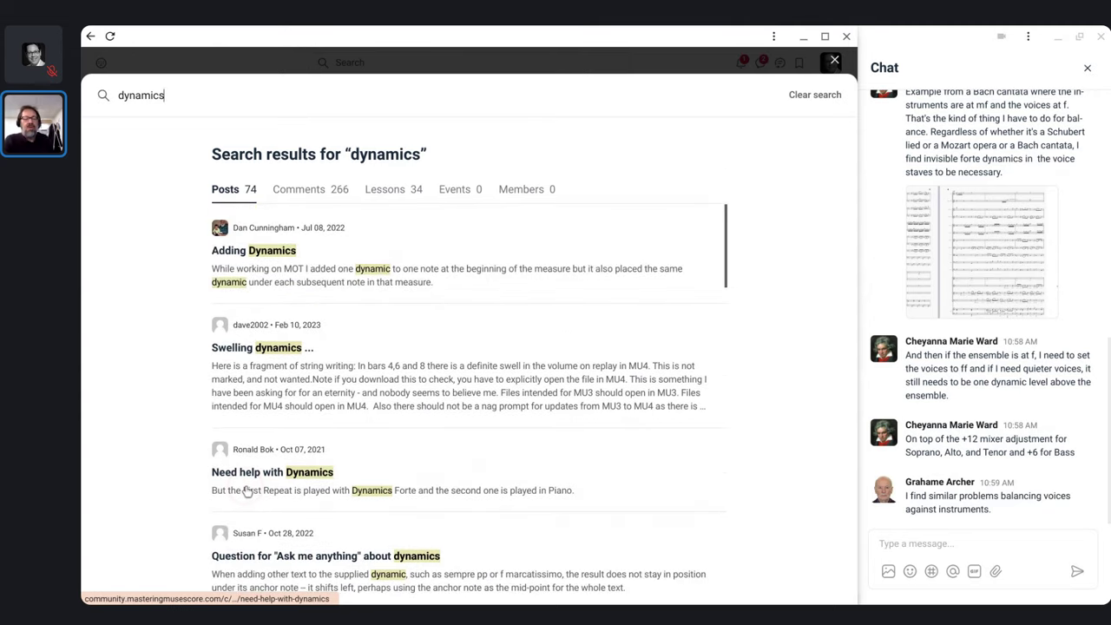
pyautogui.scroll(-1, 246, 425)
pyautogui.scroll(2, 246, 425)
pyautogui.click(244, 356)
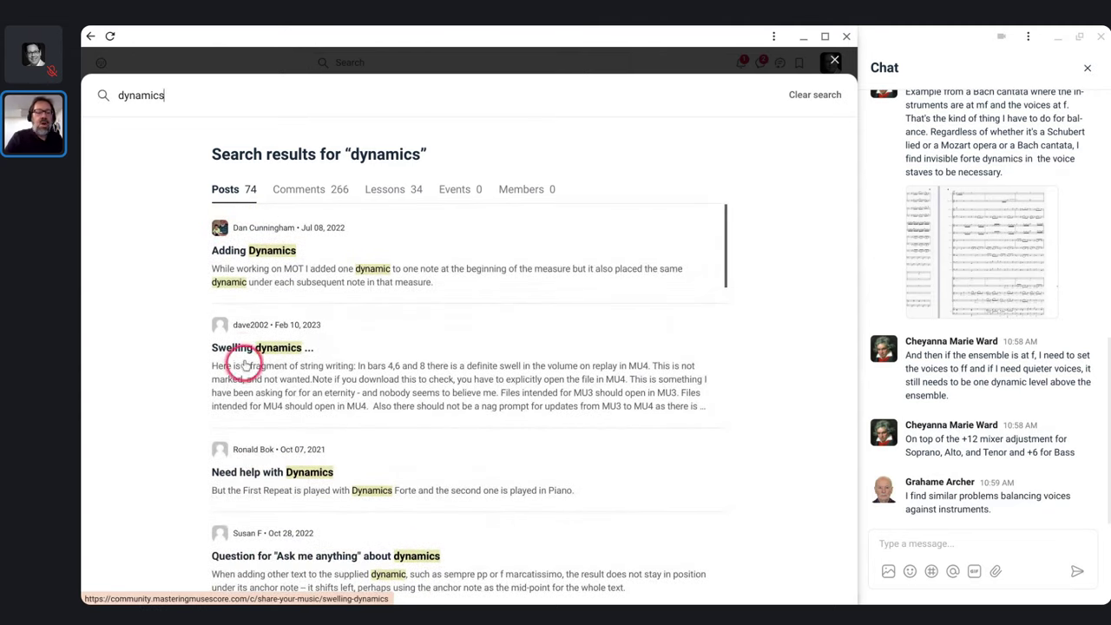
pyautogui.scroll(-2, 243, 354)
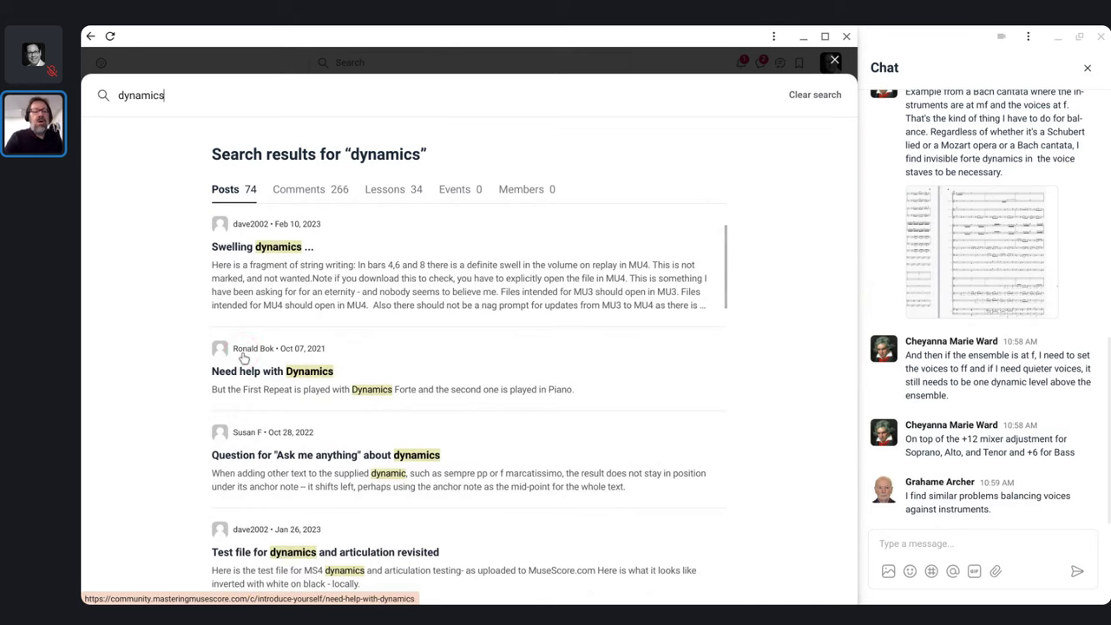
pyautogui.click(274, 237)
# Review the lessons found for "dynamics" and close the search results
pyautogui.click(406, 189)
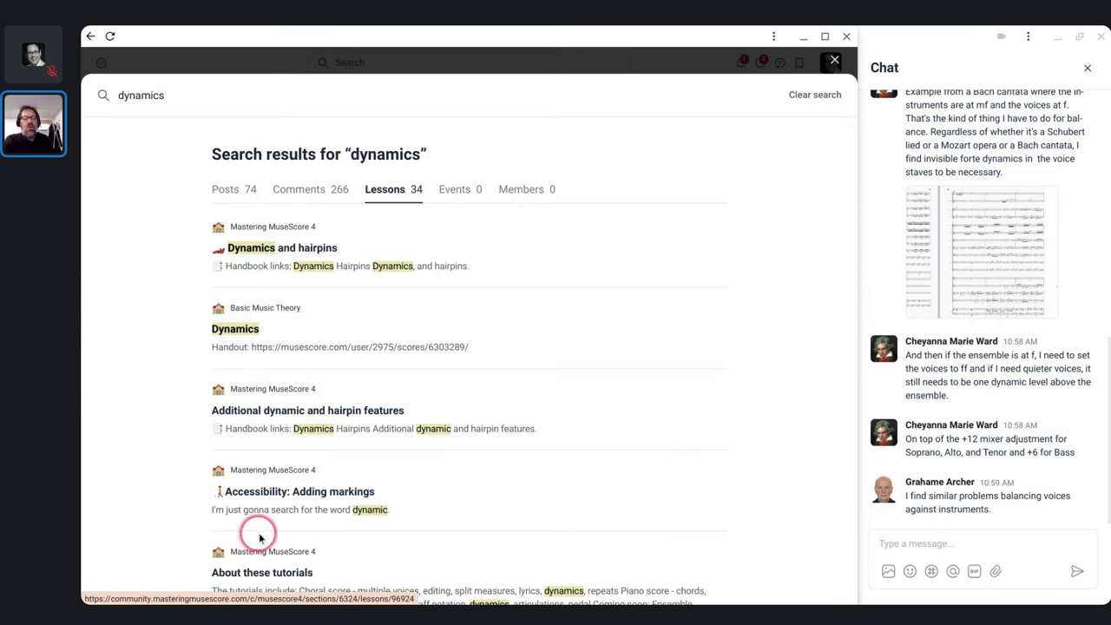
pyautogui.scroll(-1, 309, 489)
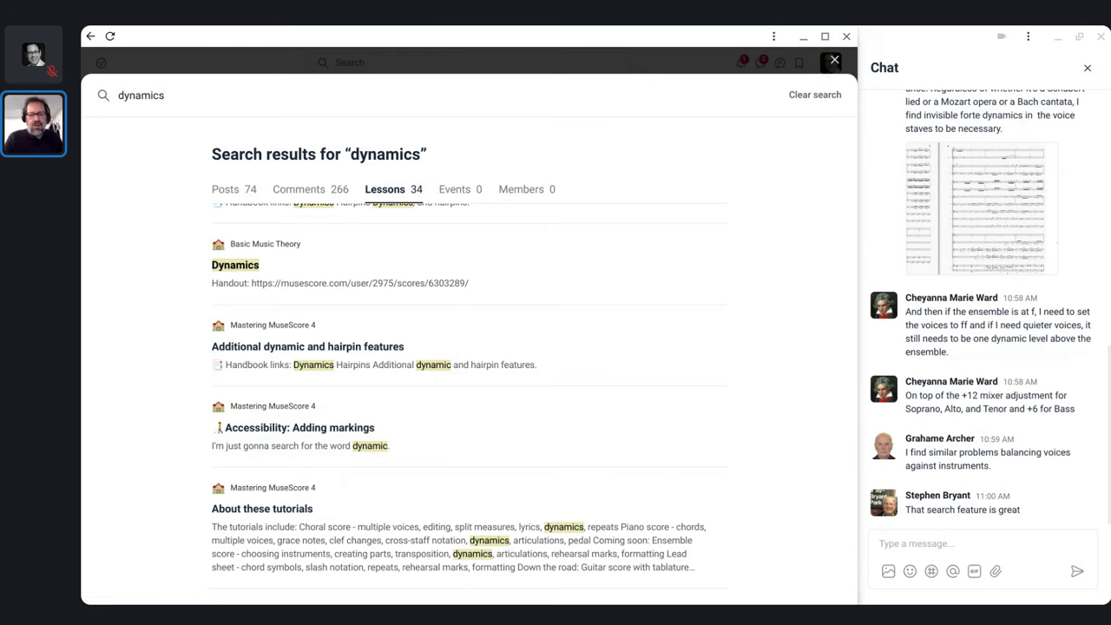
pyautogui.click(834, 63)
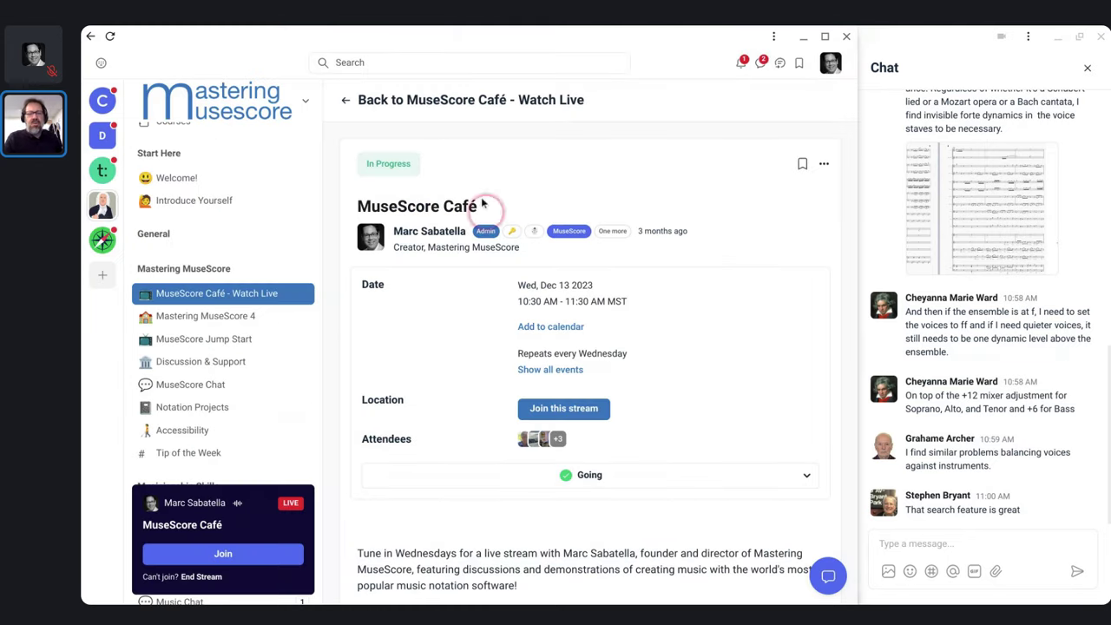
pyautogui.click(418, 66)
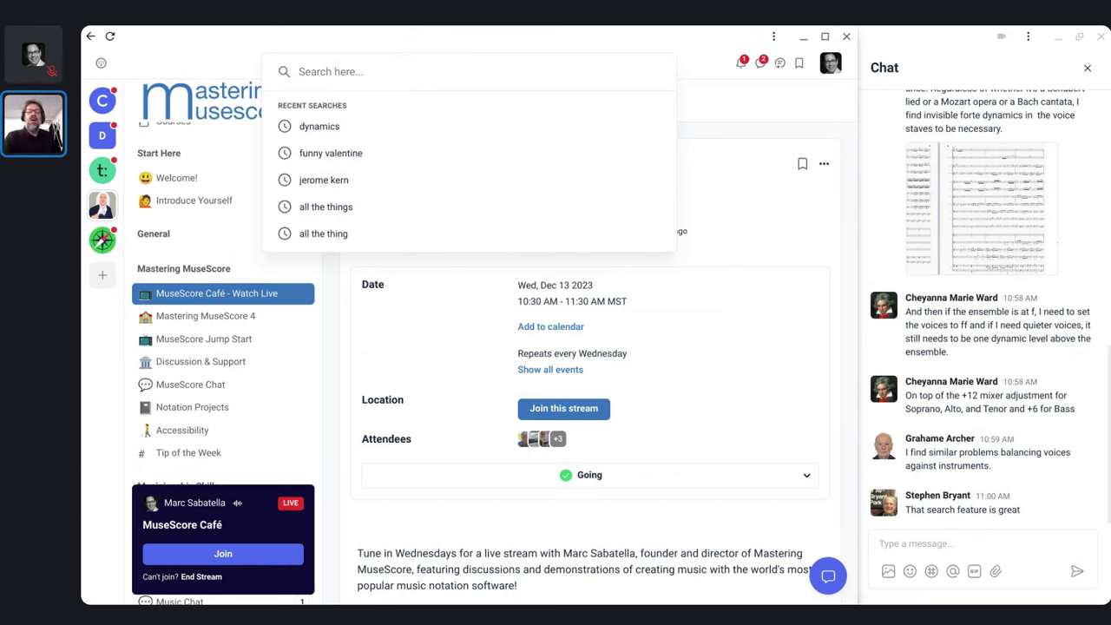
pyautogui.click(361, 334)
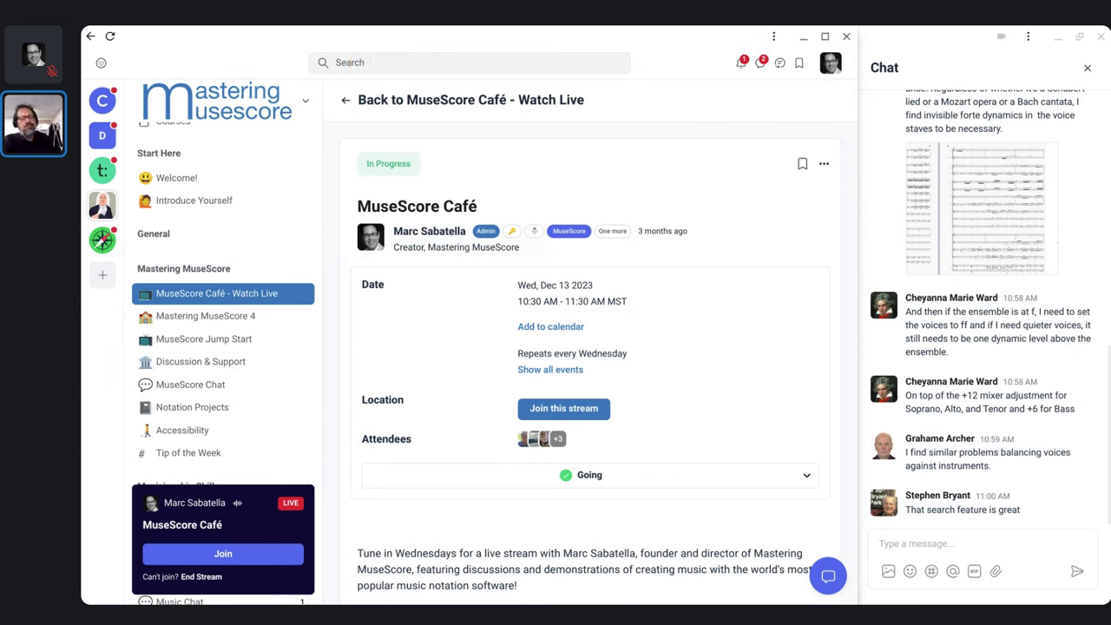
pyautogui.click(370, 69)
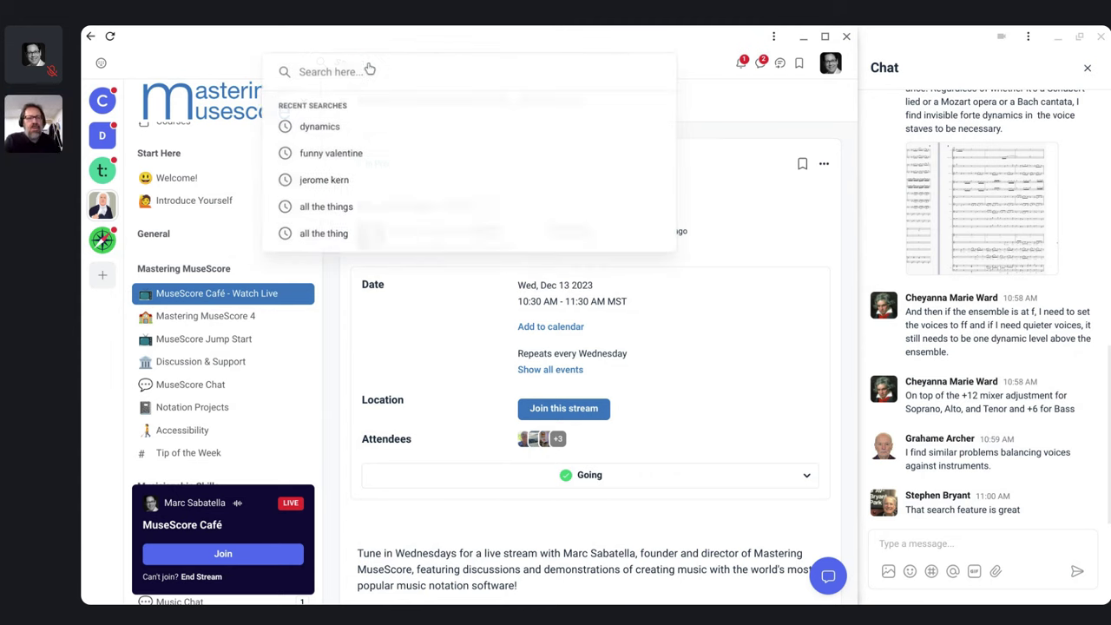
pyautogui.click(342, 71)
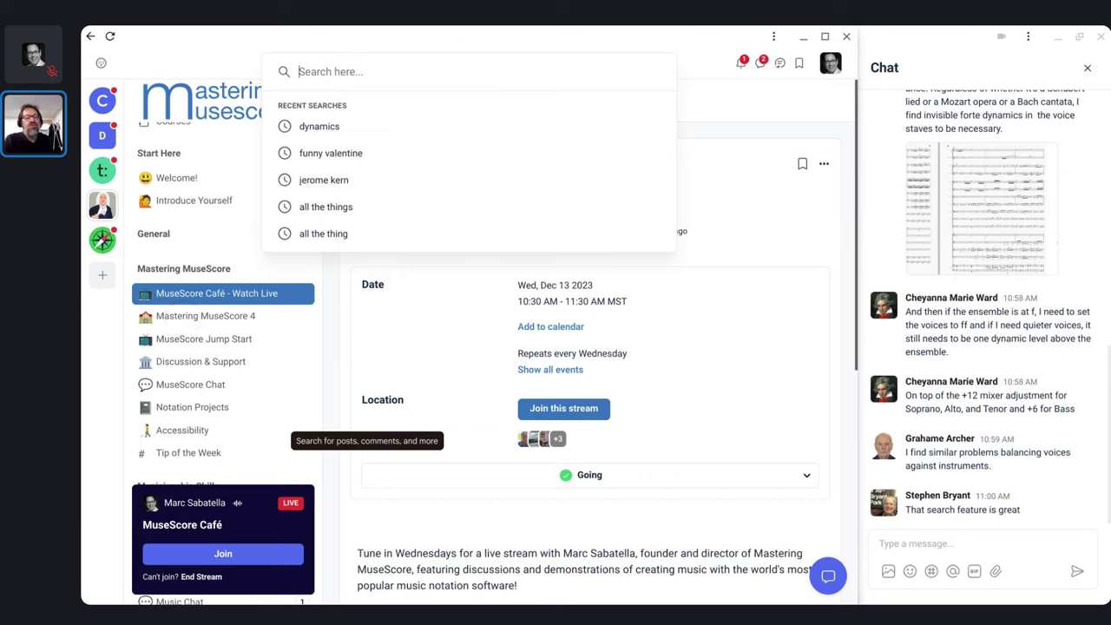
pyautogui.press('Escape')
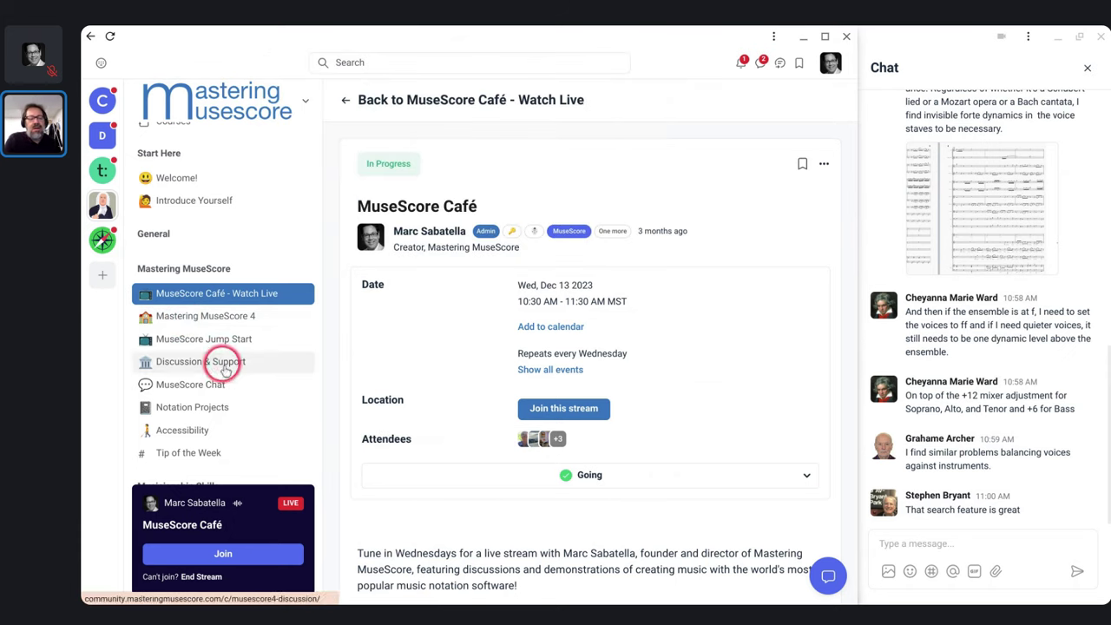
# Open the Harmony and Chord Progressions course in its enrolled-member view and examine the list of sections and lessons
pyautogui.scroll(-2, 226, 377)
pyautogui.scroll(-1, 228, 378)
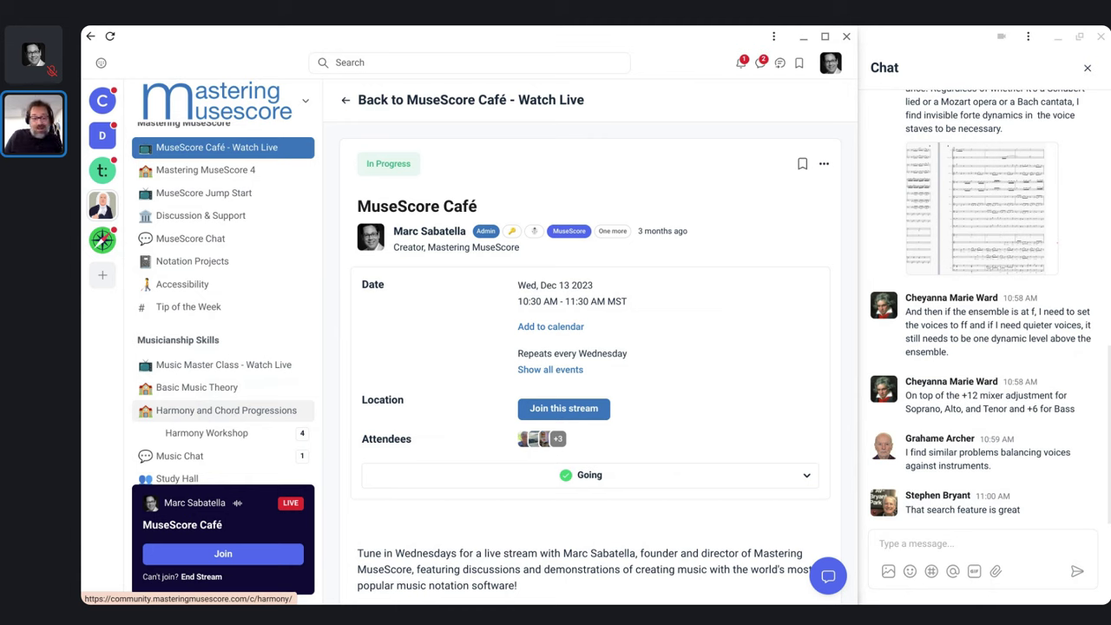
pyautogui.click(217, 411)
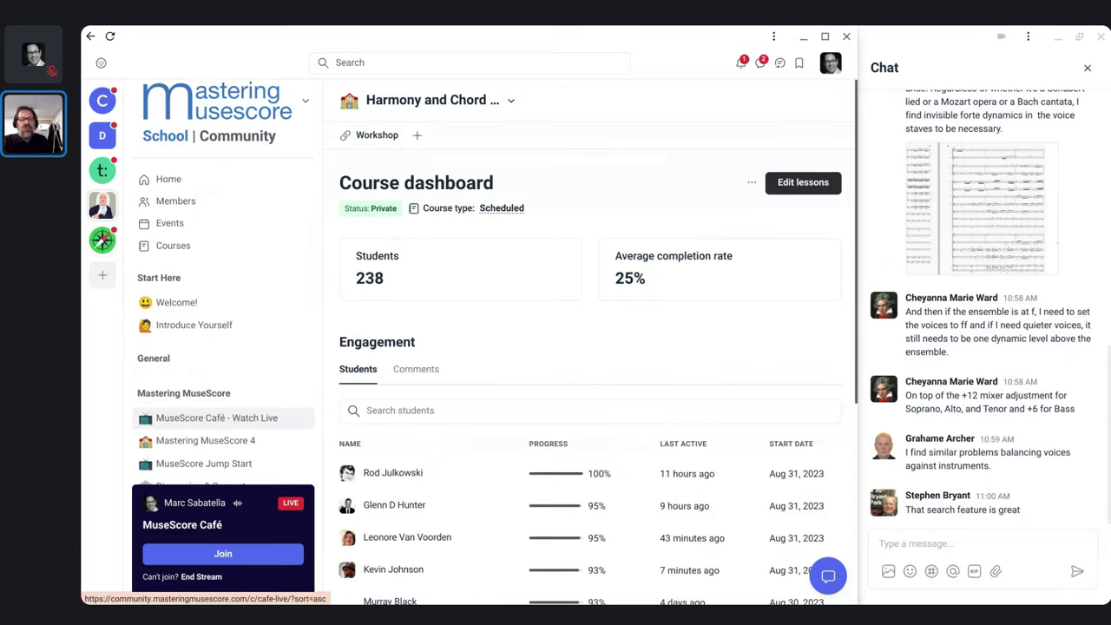
pyautogui.click(751, 183)
pyautogui.click(663, 214)
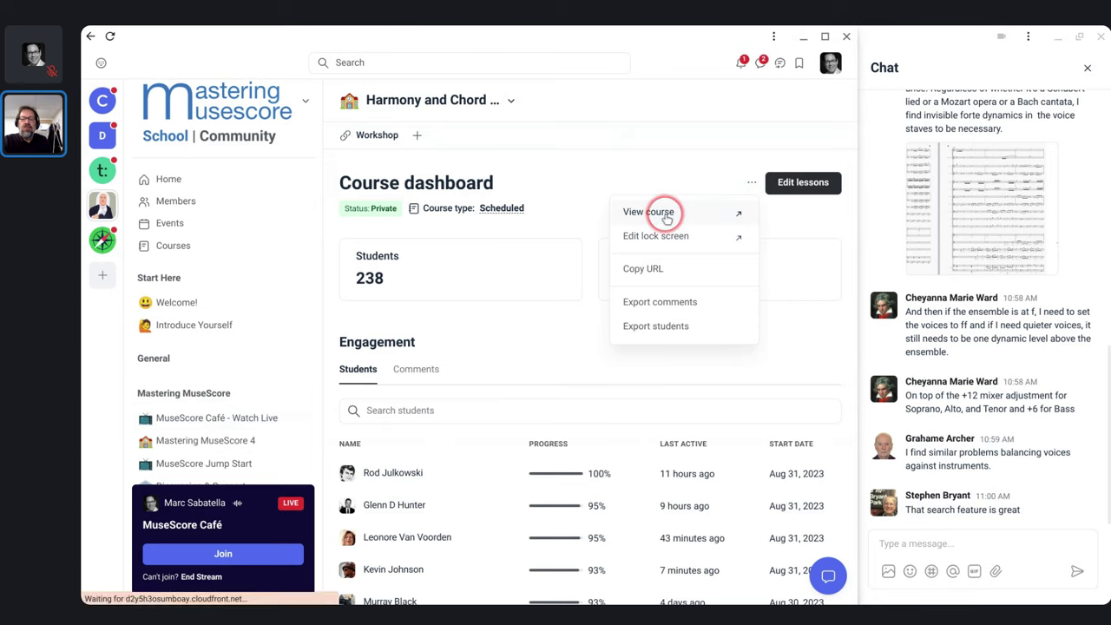
pyautogui.scroll(-6, 667, 218)
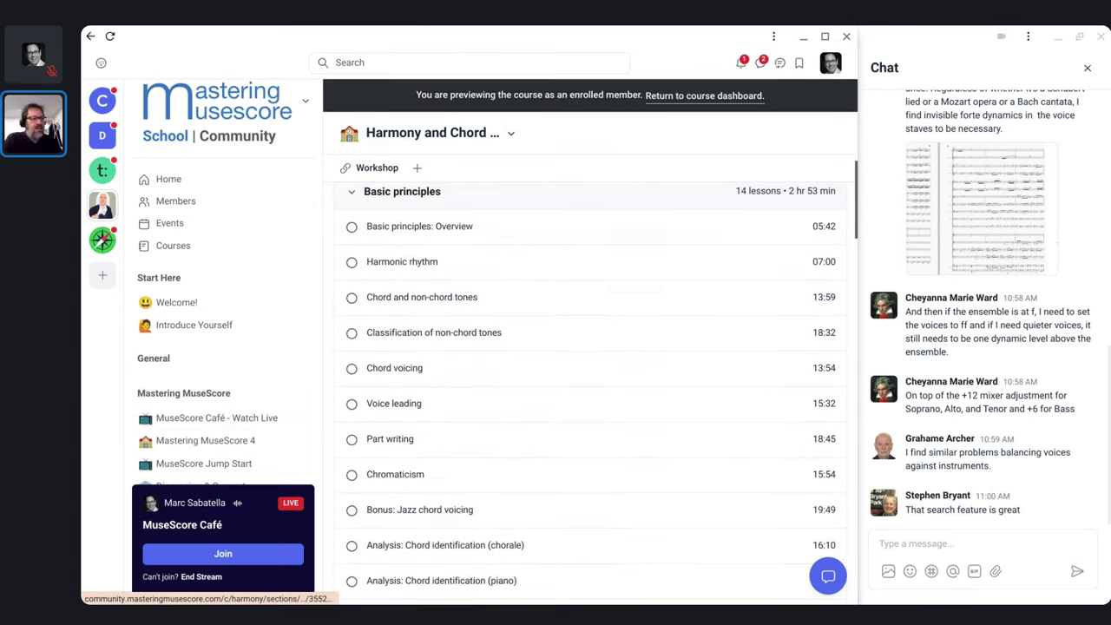
pyautogui.scroll(-1, 590, 382)
pyautogui.scroll(3, 590, 382)
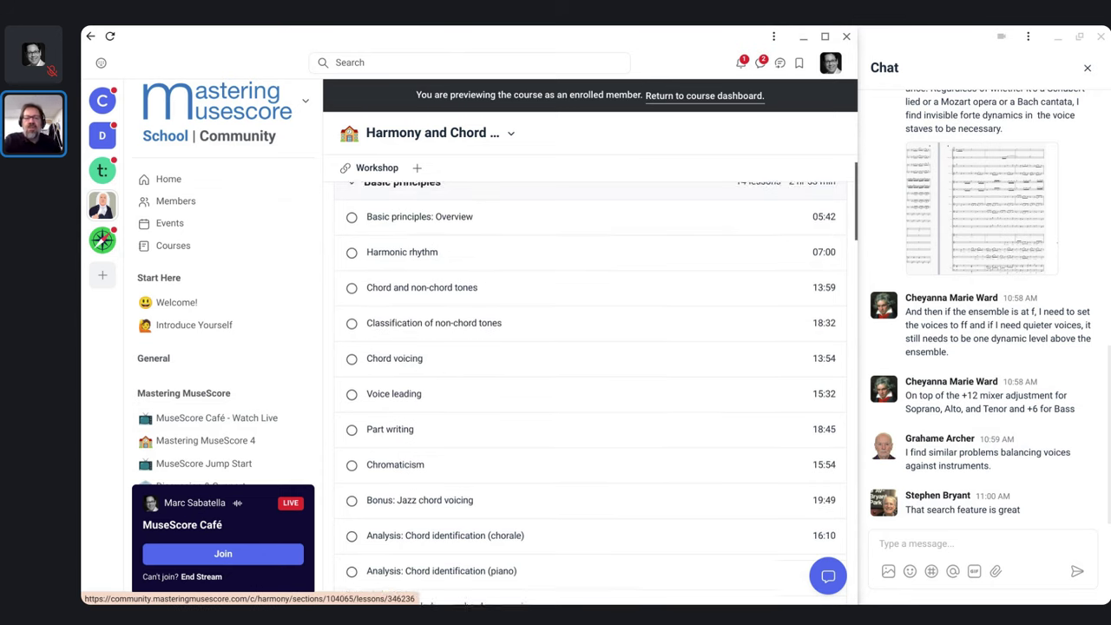
pyautogui.scroll(4, 590, 382)
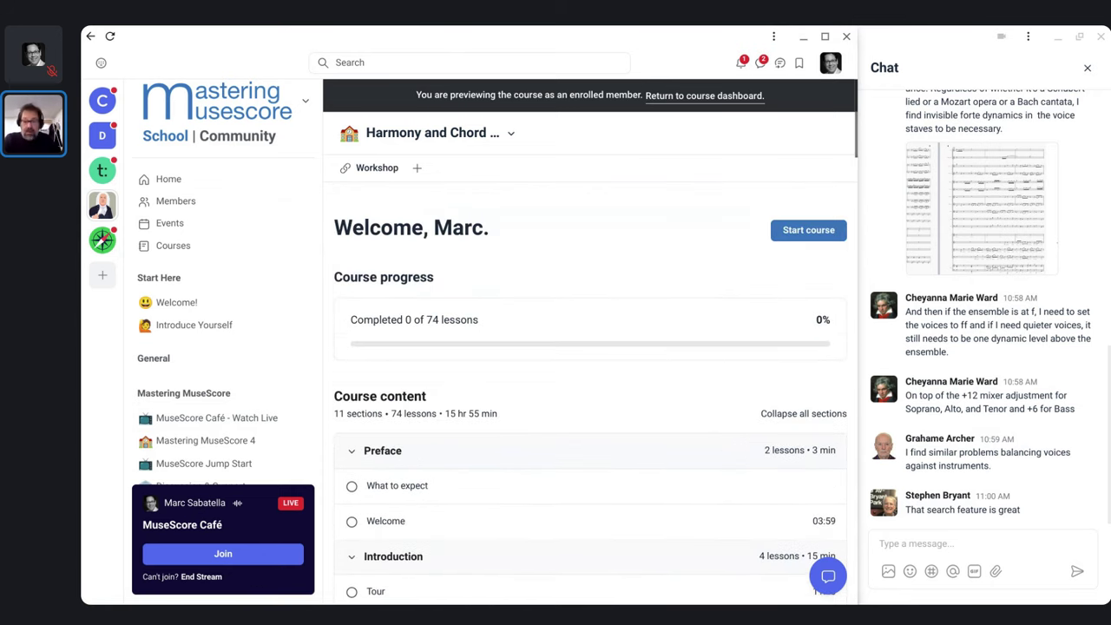
pyautogui.scroll(-4, 590, 382)
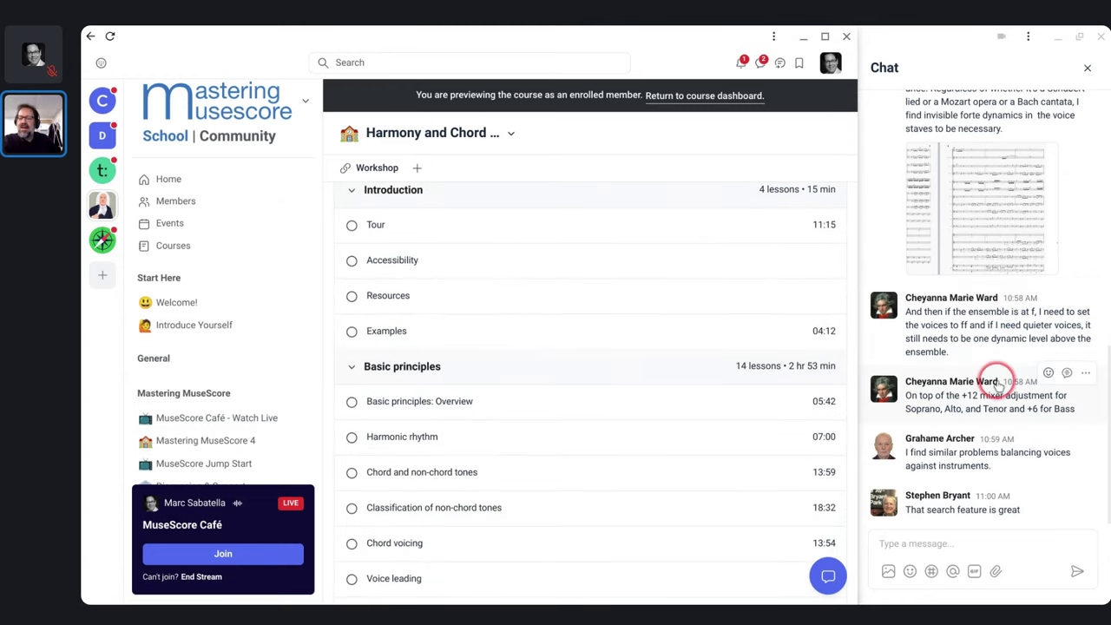
# Look back through the live chat from its first messages to the latest ones
pyautogui.scroll(10, 994, 379)
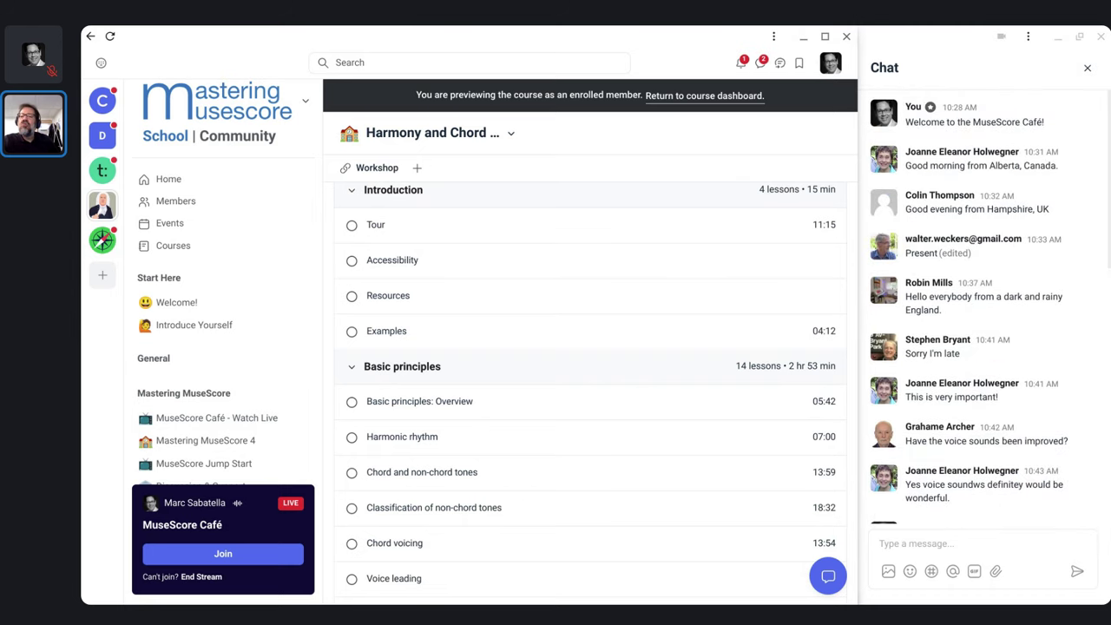
pyautogui.scroll(-10, 993, 379)
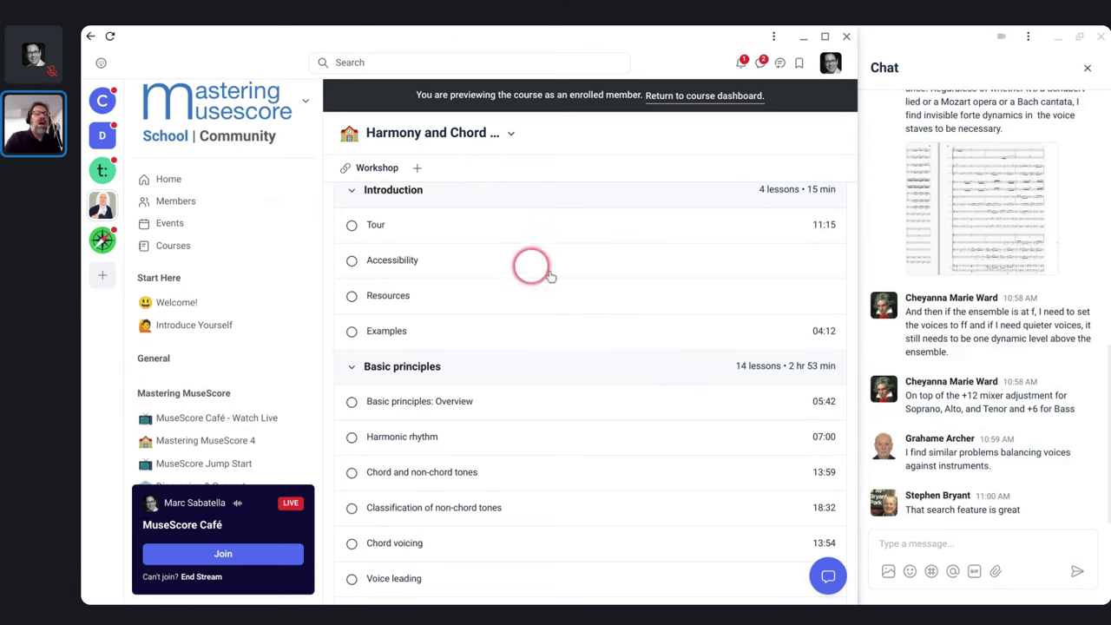
# Go back from the Accessibility lesson to the course dashboard and reopen the course's lesson list in the enrolled-member view
pyautogui.scroll(1, 556, 276)
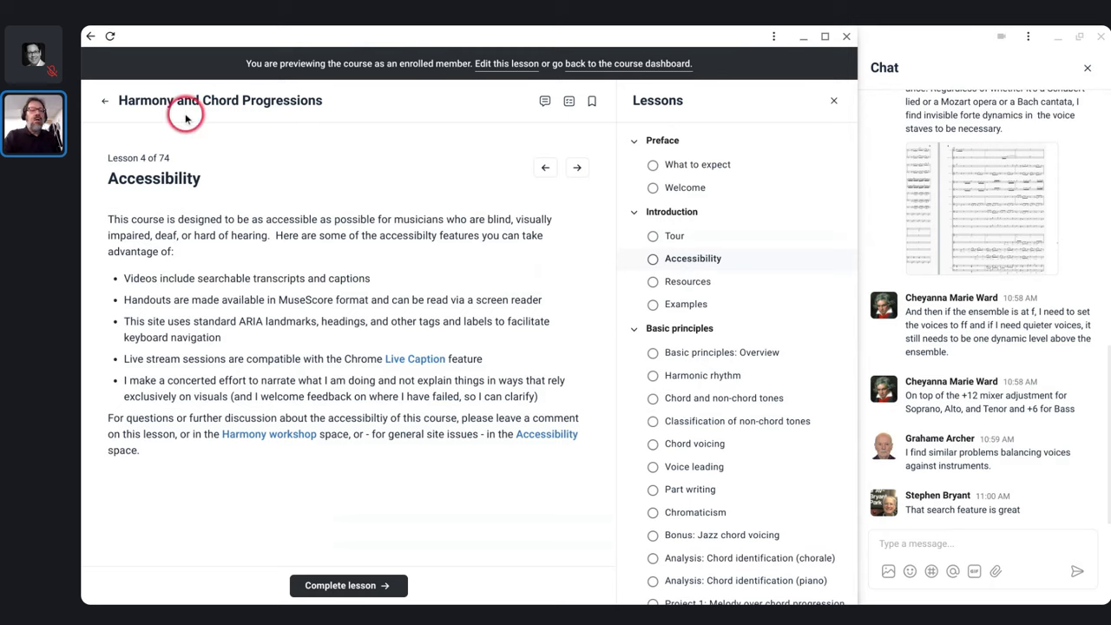
pyautogui.click(105, 101)
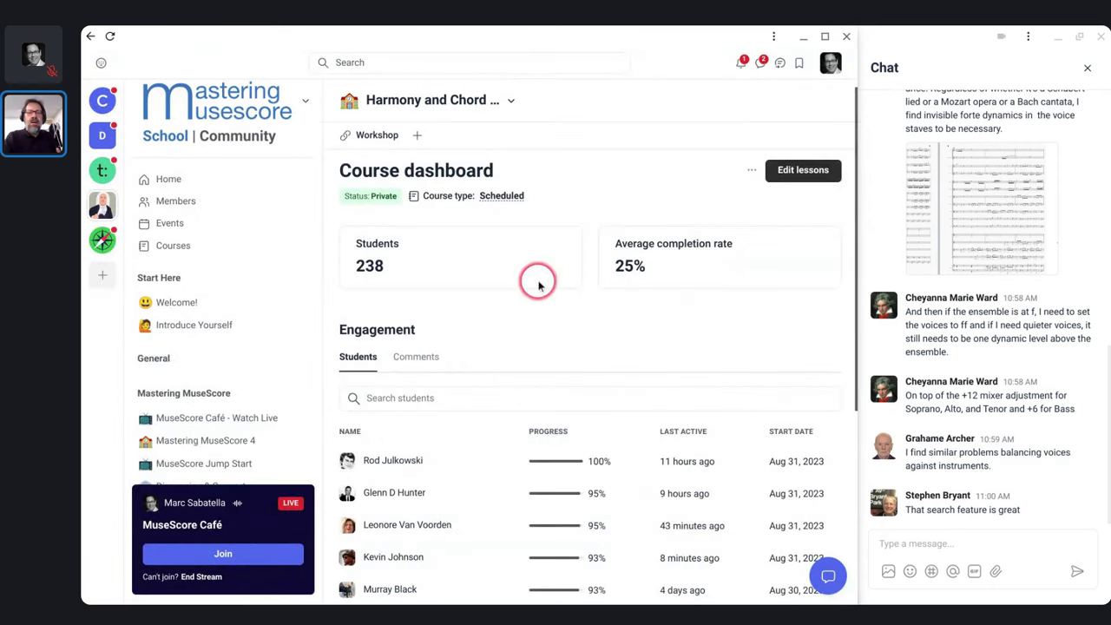
pyautogui.click(750, 173)
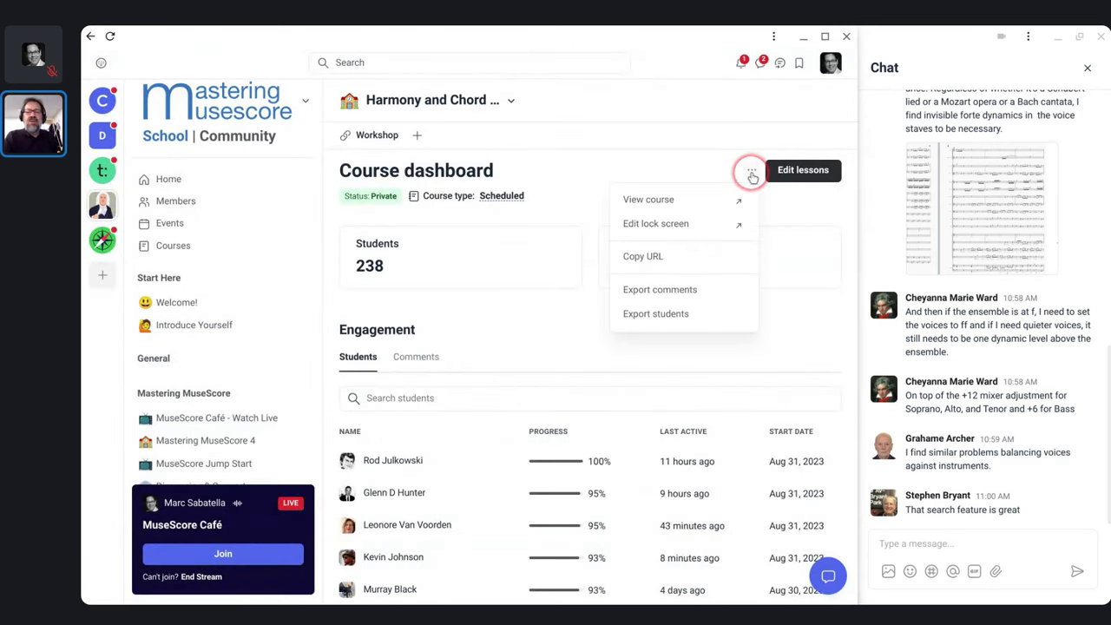
pyautogui.click(651, 198)
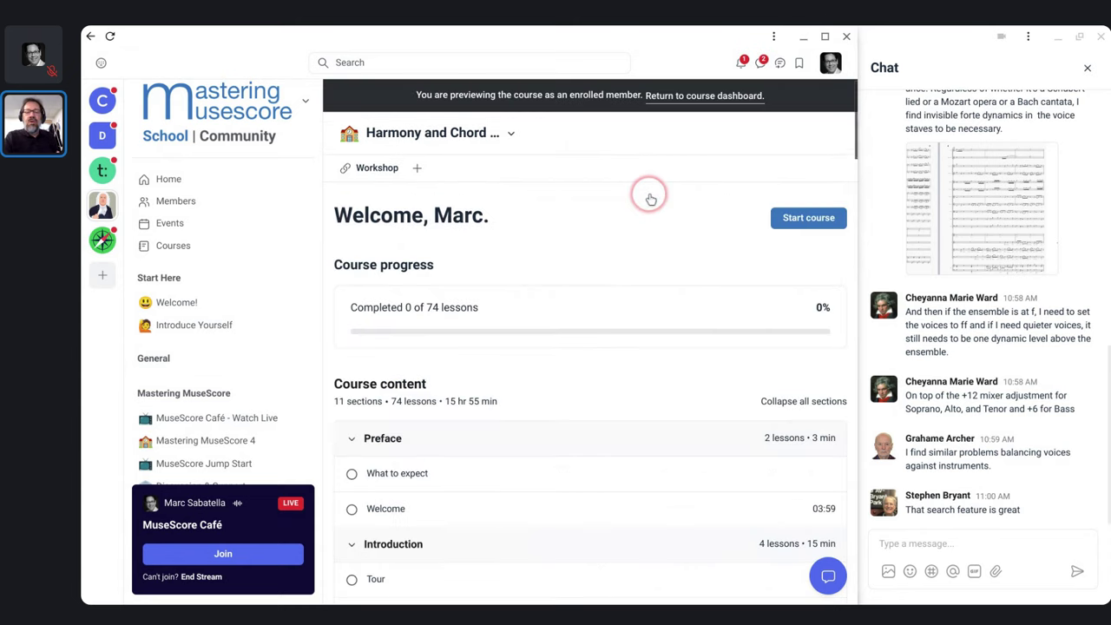
pyautogui.scroll(-5, 564, 363)
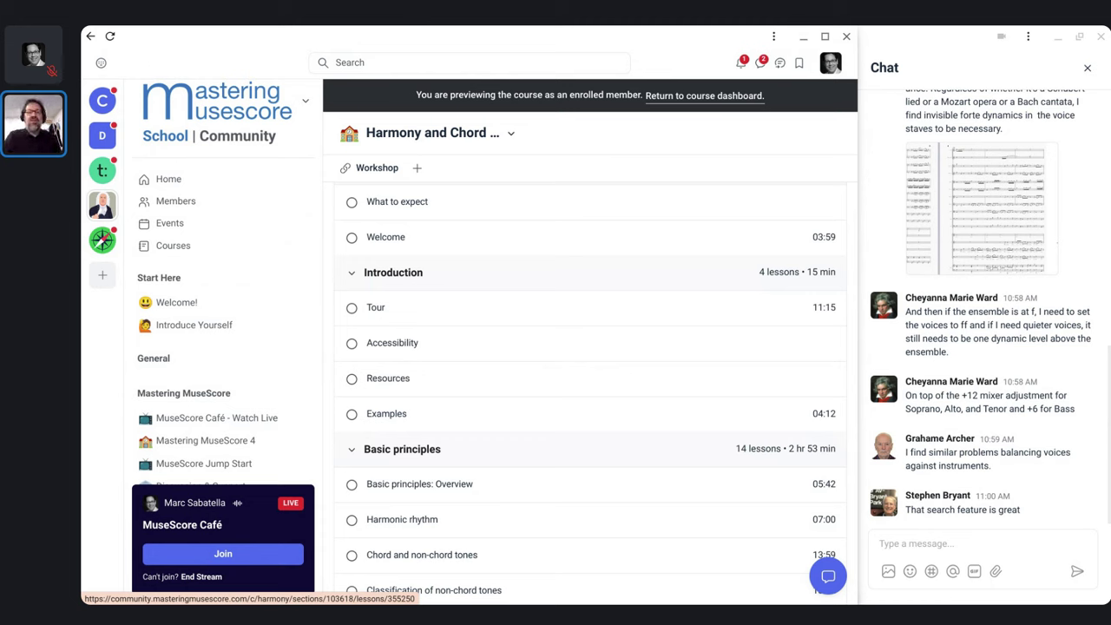
# Search the community's posts, comments and lessons for "french augmented"
pyautogui.click(437, 69)
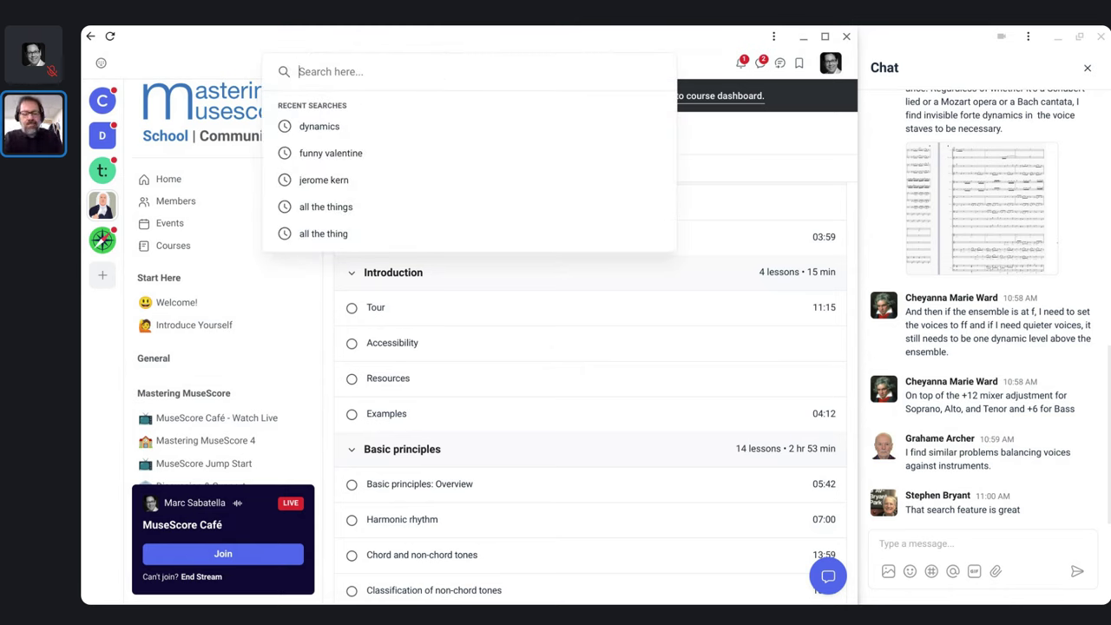
pyautogui.write('french')
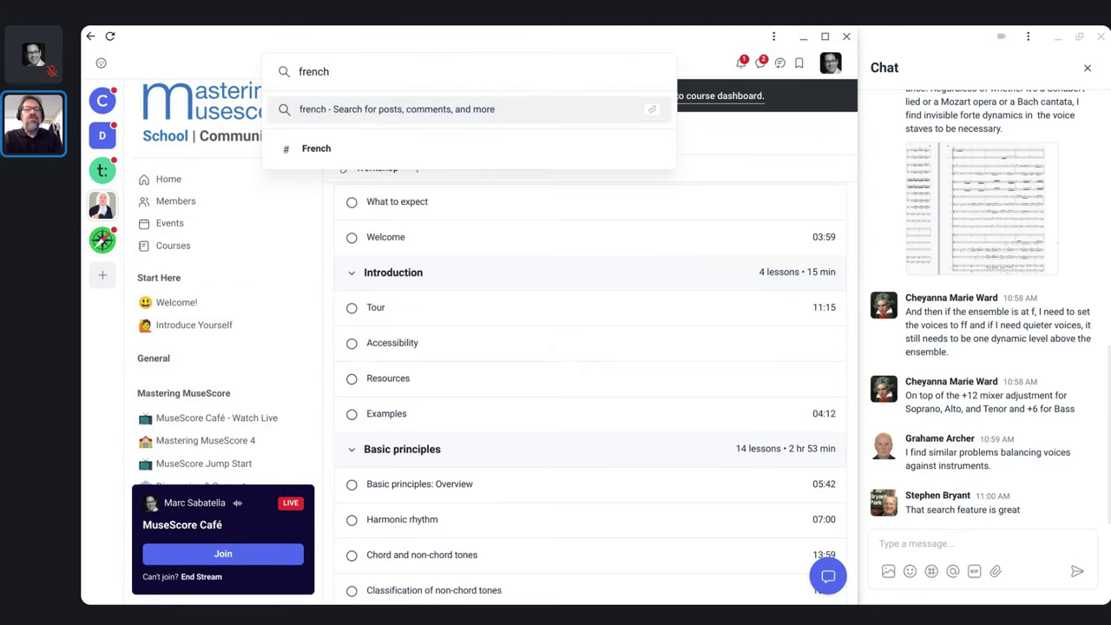
pyautogui.write(' augmented')
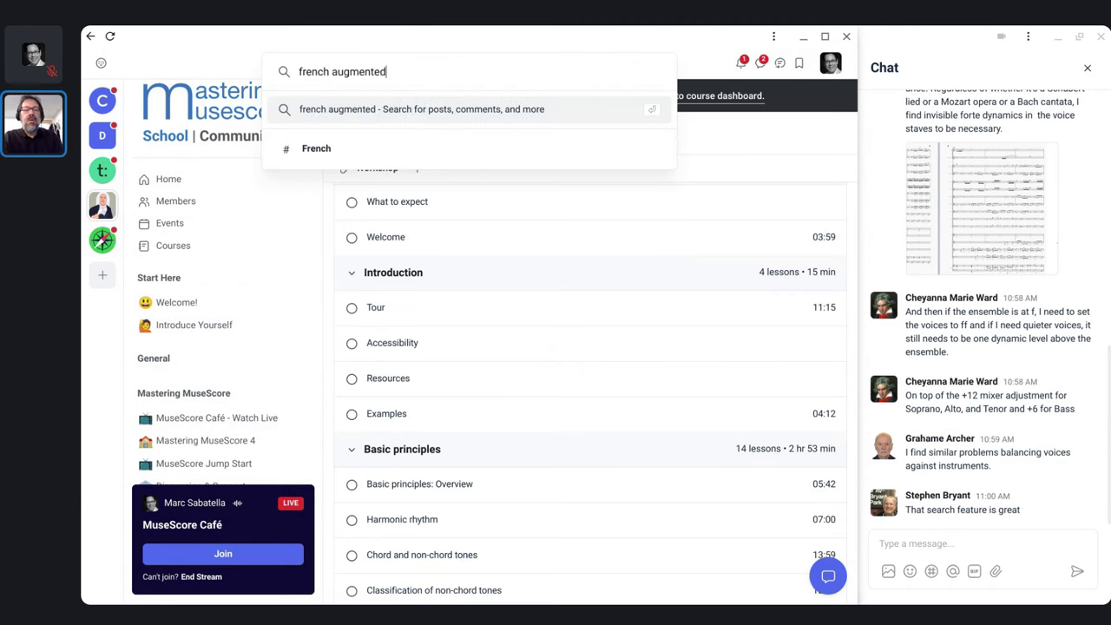
pyautogui.press('Return')
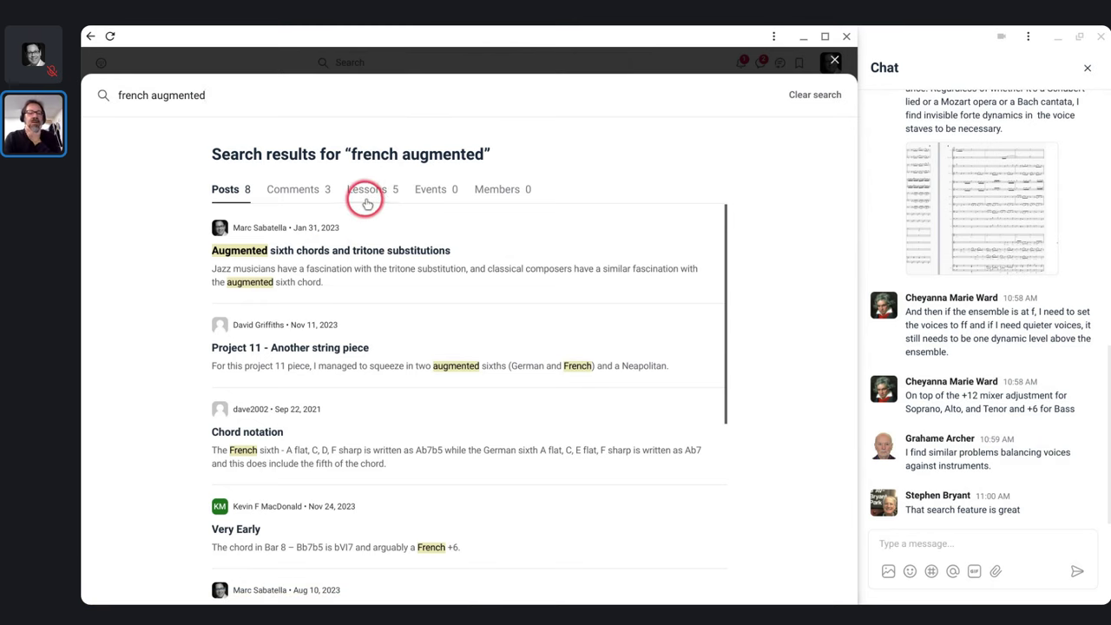
# Review the lessons found for "french augmented" and close the search results
pyautogui.click(365, 197)
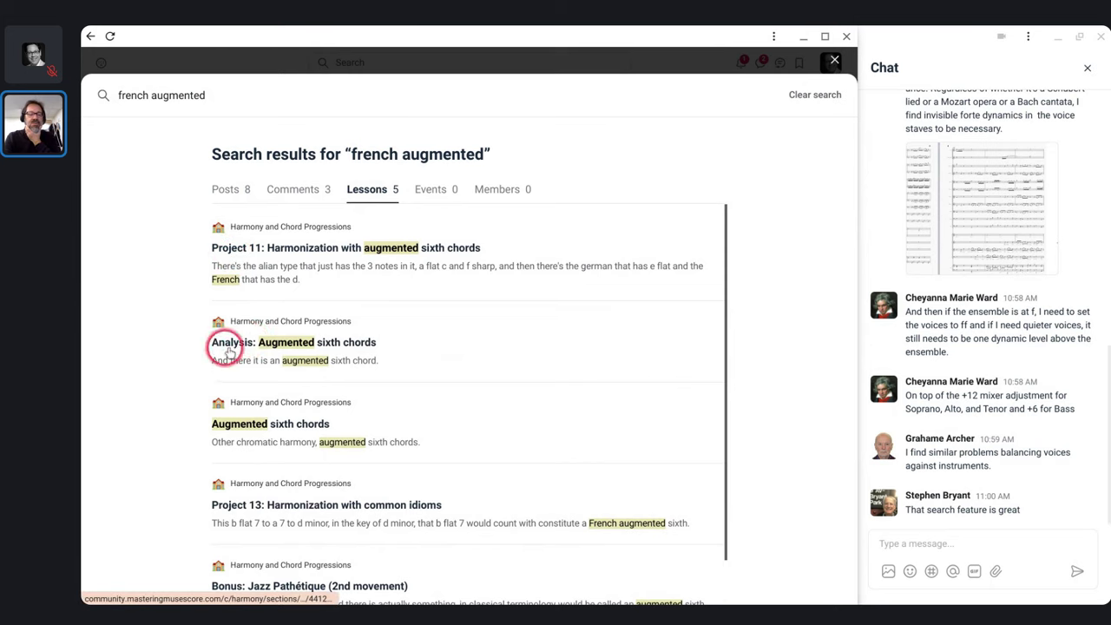
pyautogui.scroll(-1, 268, 347)
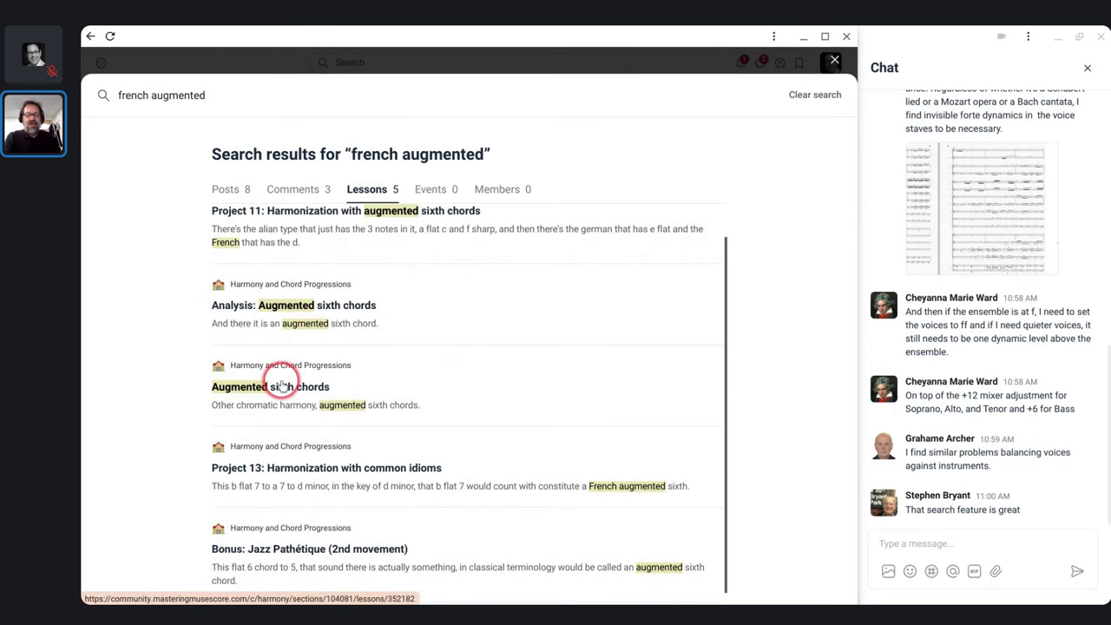
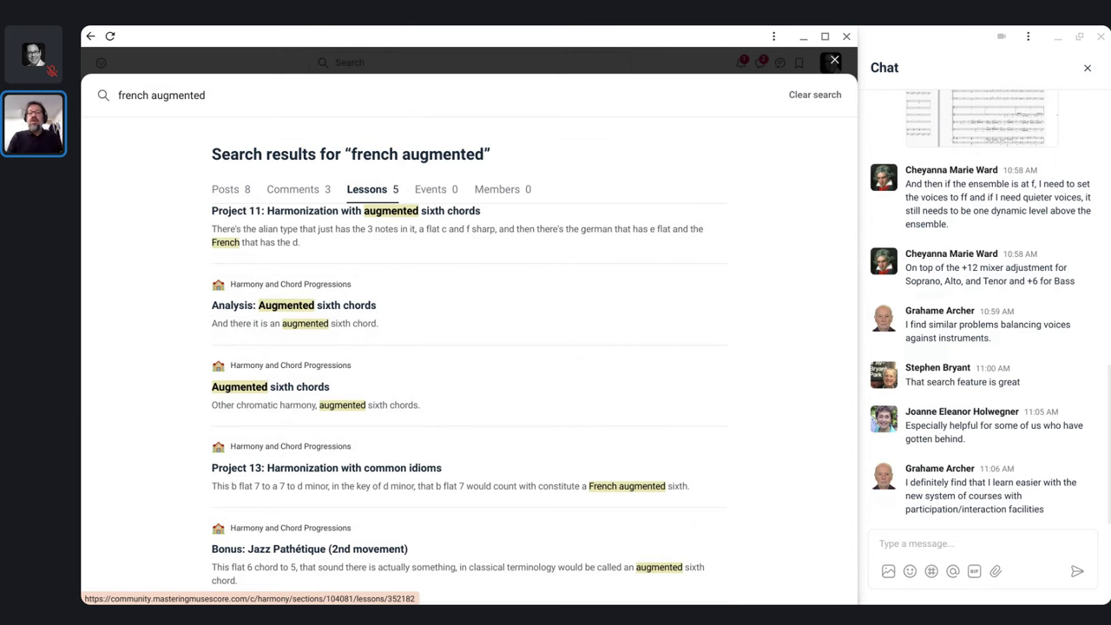
pyautogui.click(834, 60)
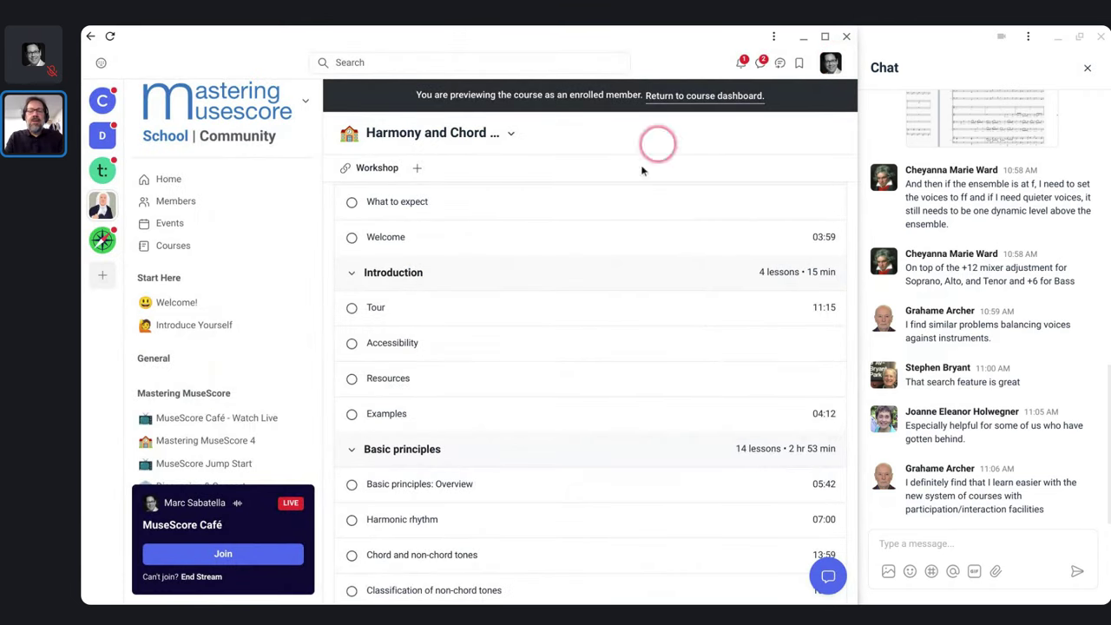
# Go to the community's home page and start a new post
pyautogui.hotkey('alt', 'Tab')
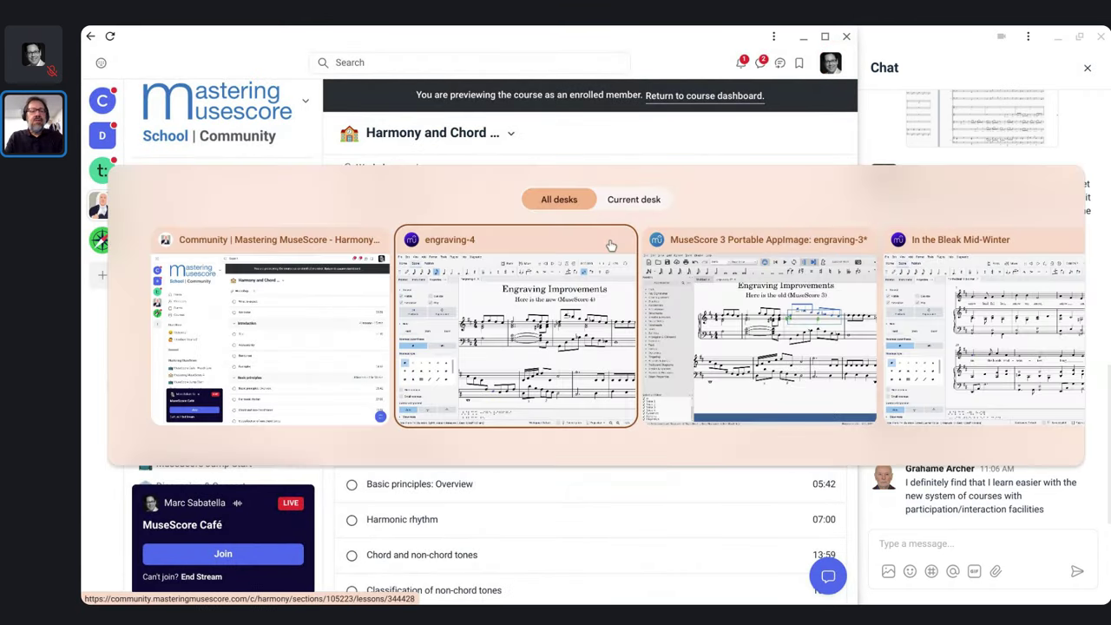
pyautogui.hotkey('alt', 'shift', 'Tab')
pyautogui.scroll(3, 529, 223)
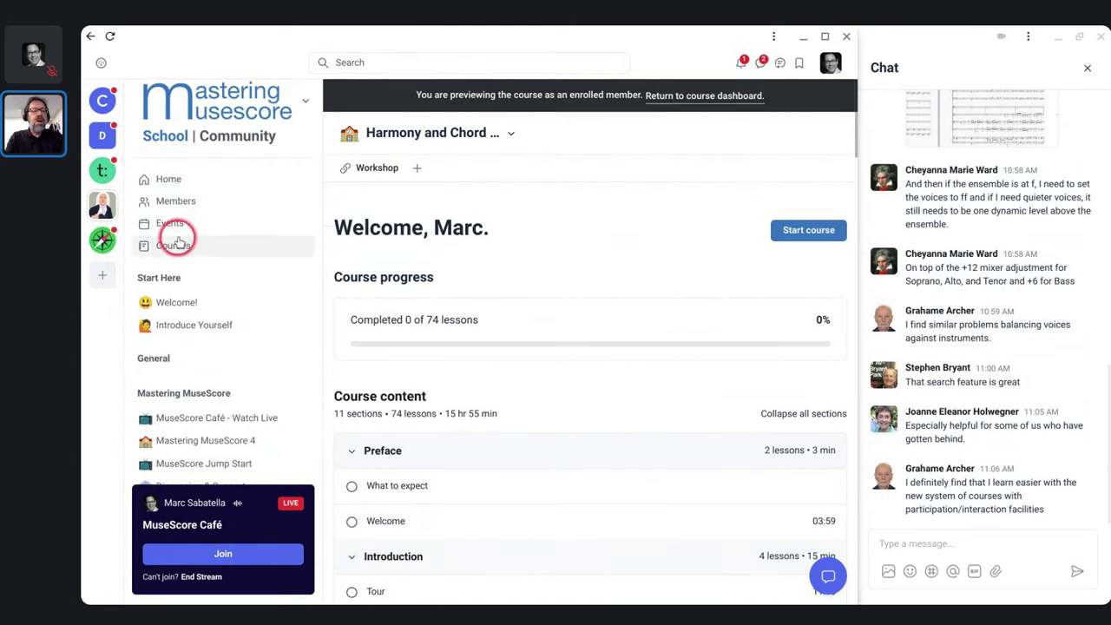
pyautogui.click(168, 180)
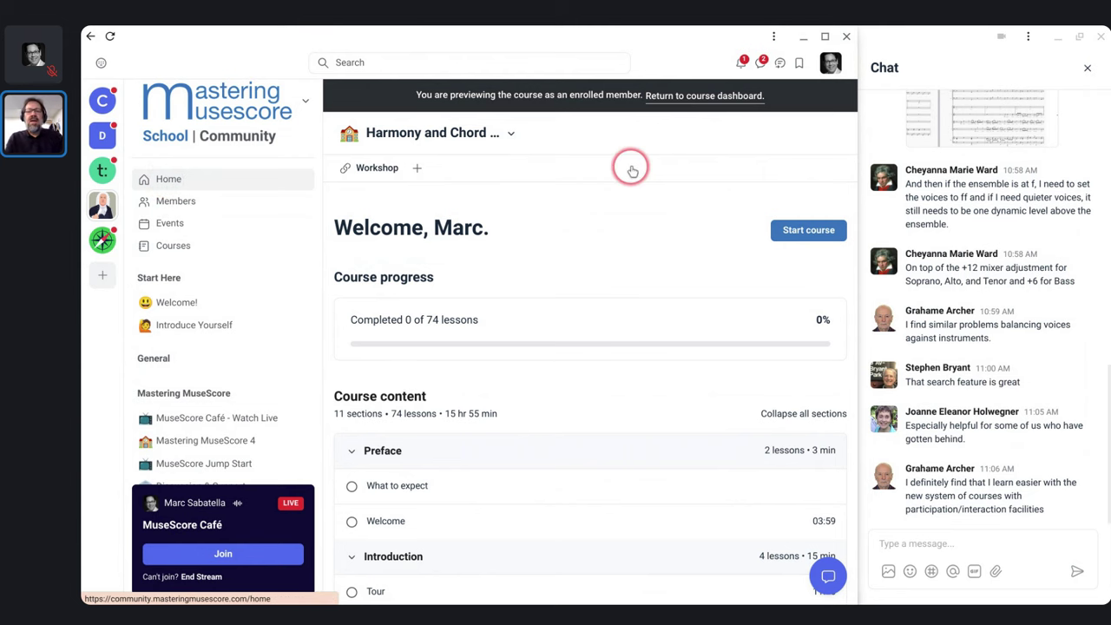
pyautogui.click(789, 110)
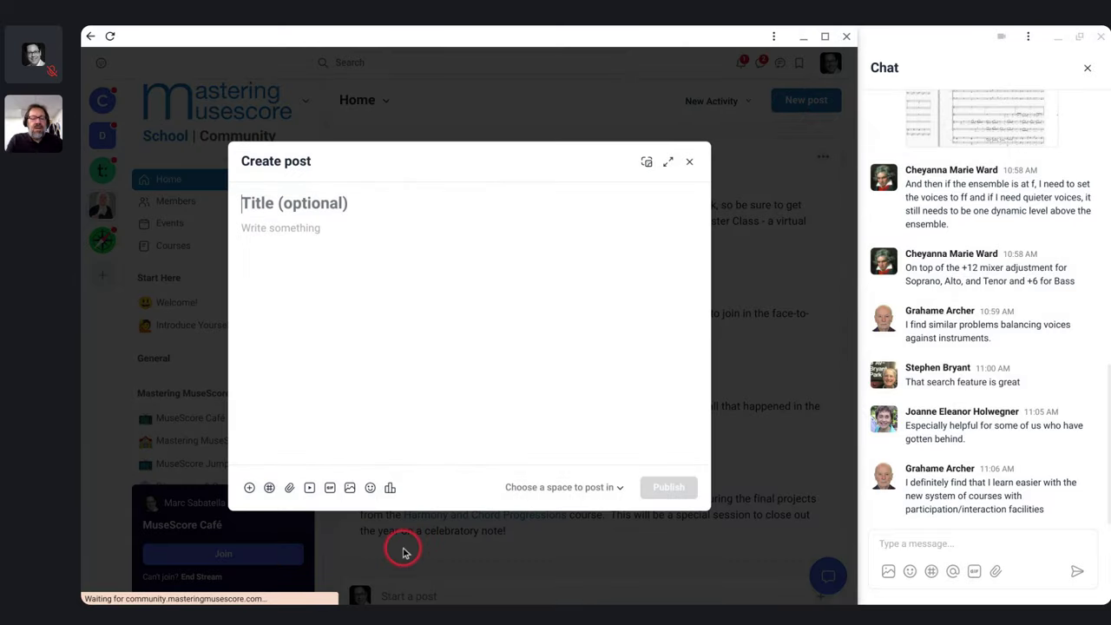
pyautogui.click(389, 488)
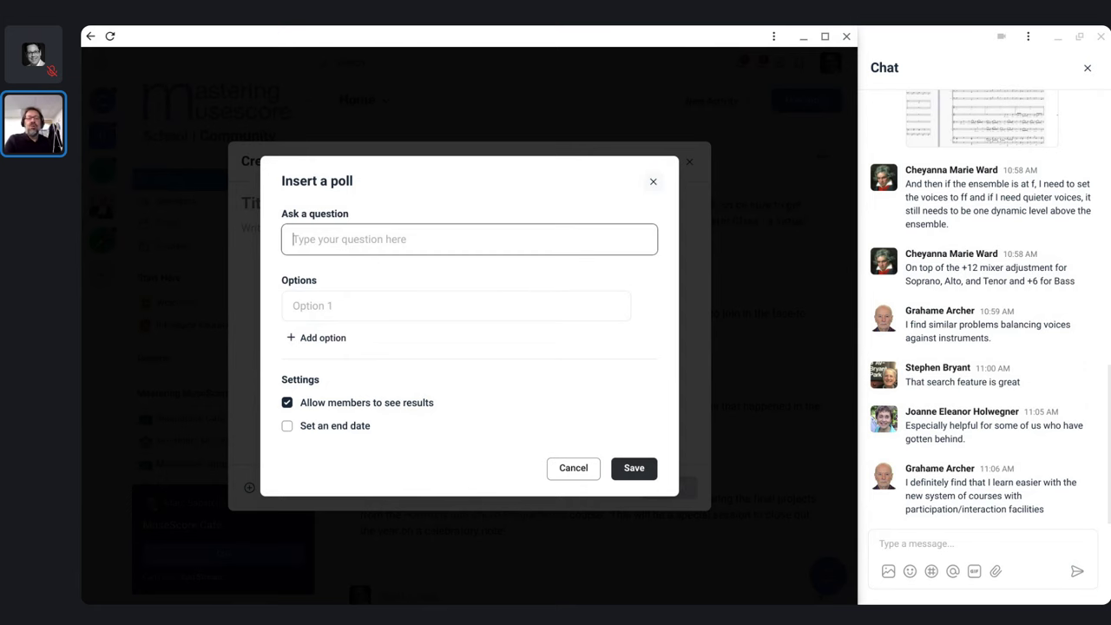
pyautogui.click(653, 181)
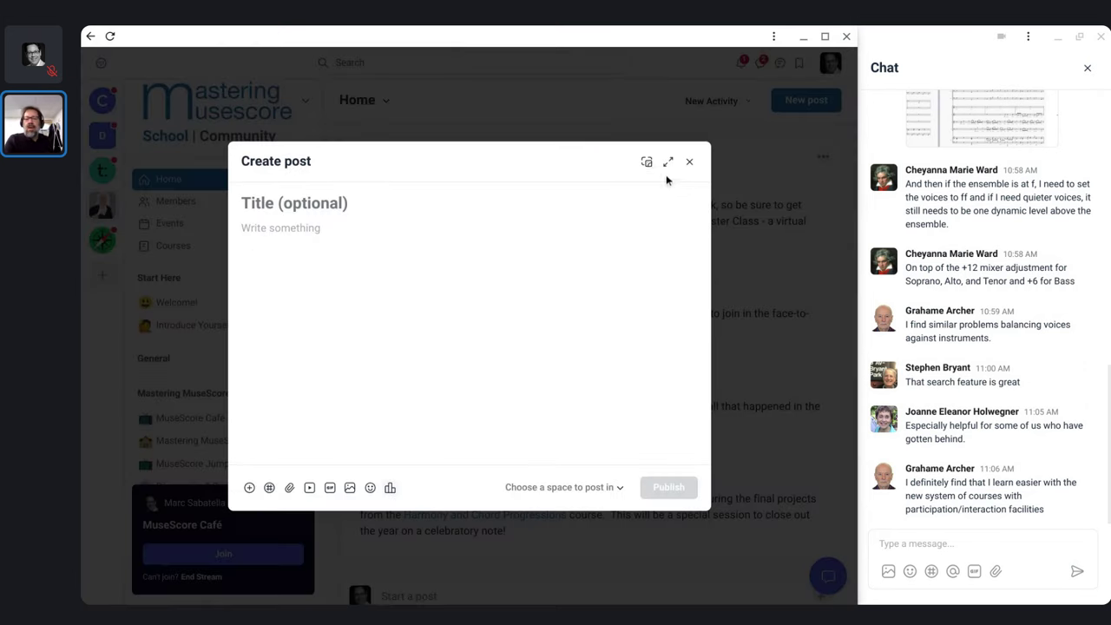
pyautogui.click(688, 162)
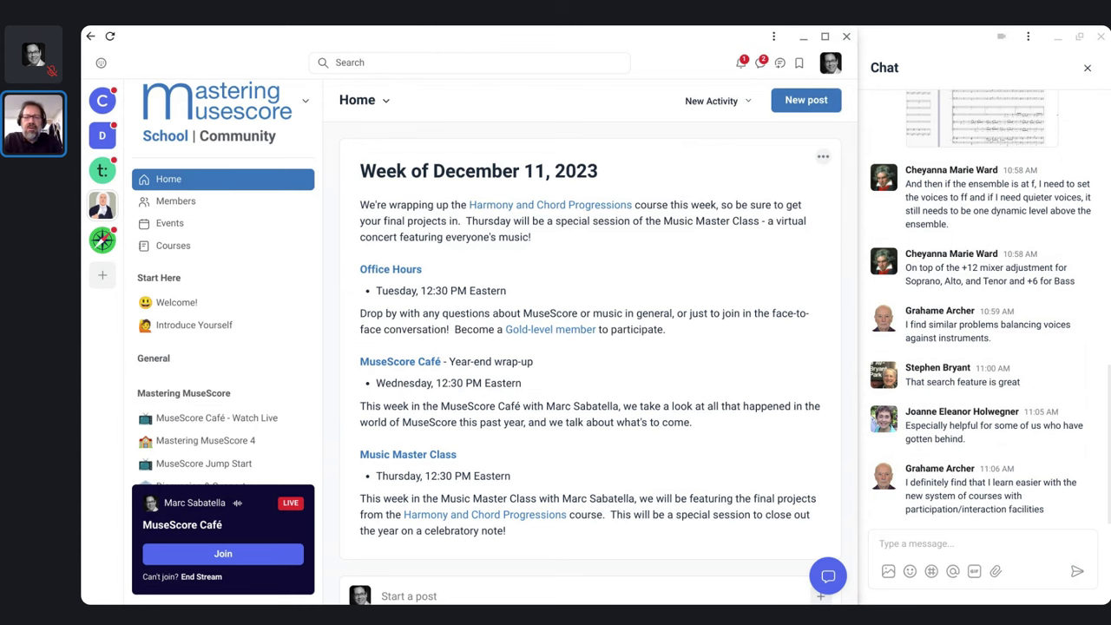
# Switch to Chrome and copy the web address of the MuseScore releases page on GitHub
pyautogui.hotkey('alt', 'Tab')
pyautogui.hotkey('alt', 'Tab')
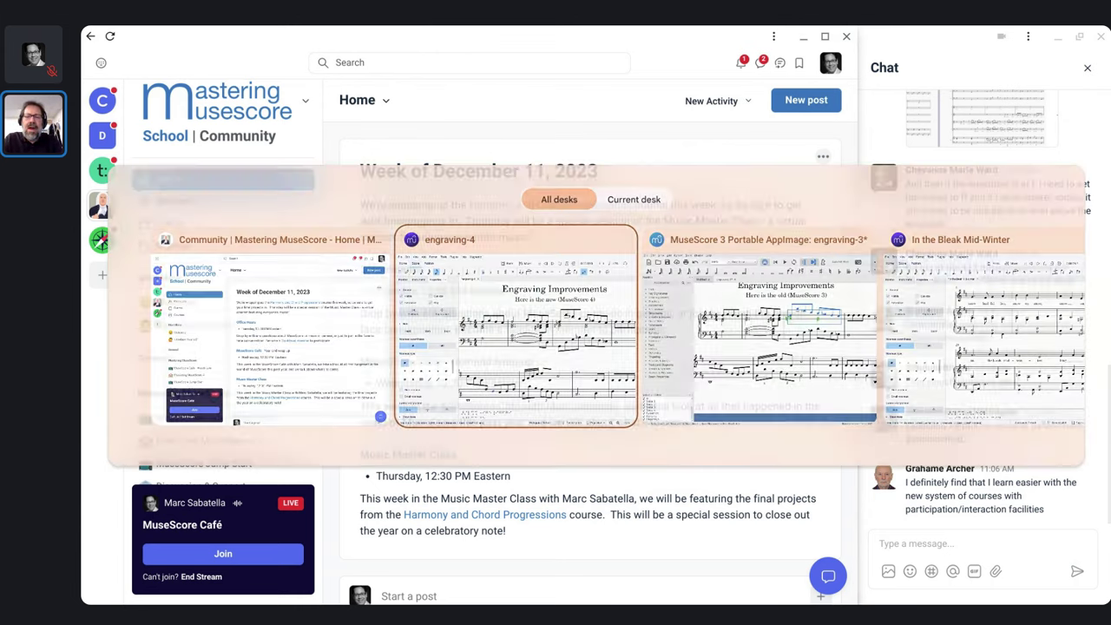
pyautogui.hotkey('alt', 'Tab')
pyautogui.hotkey('alt', 'Tab')
pyautogui.hotkey('alt', 'Tab')
pyautogui.hotkey('alt', 'Tab')
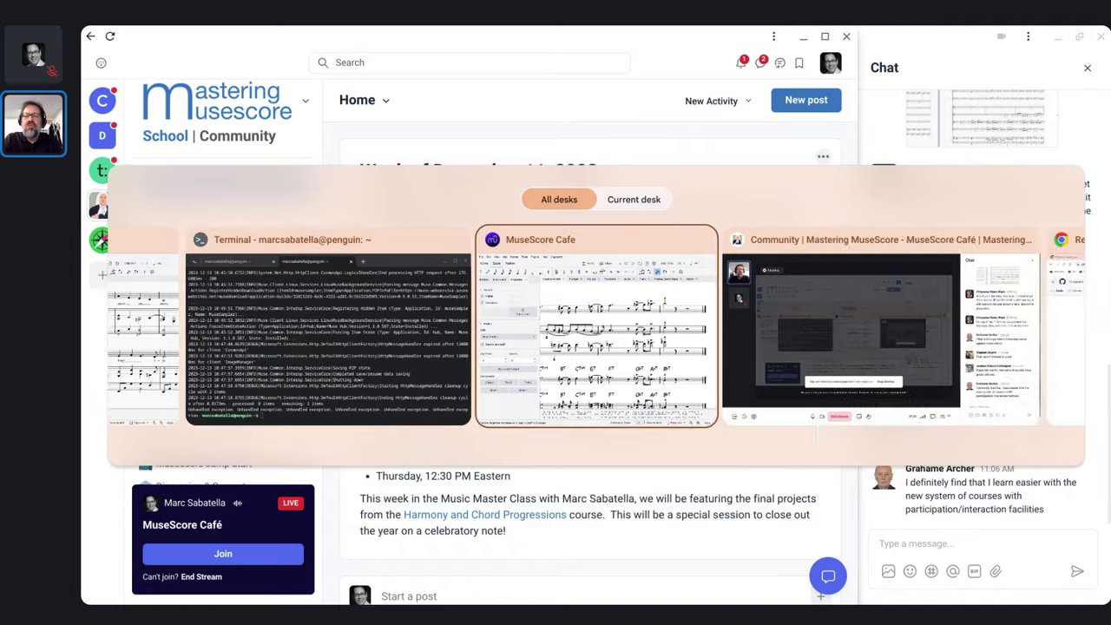
pyautogui.hotkey('alt', 'Tab')
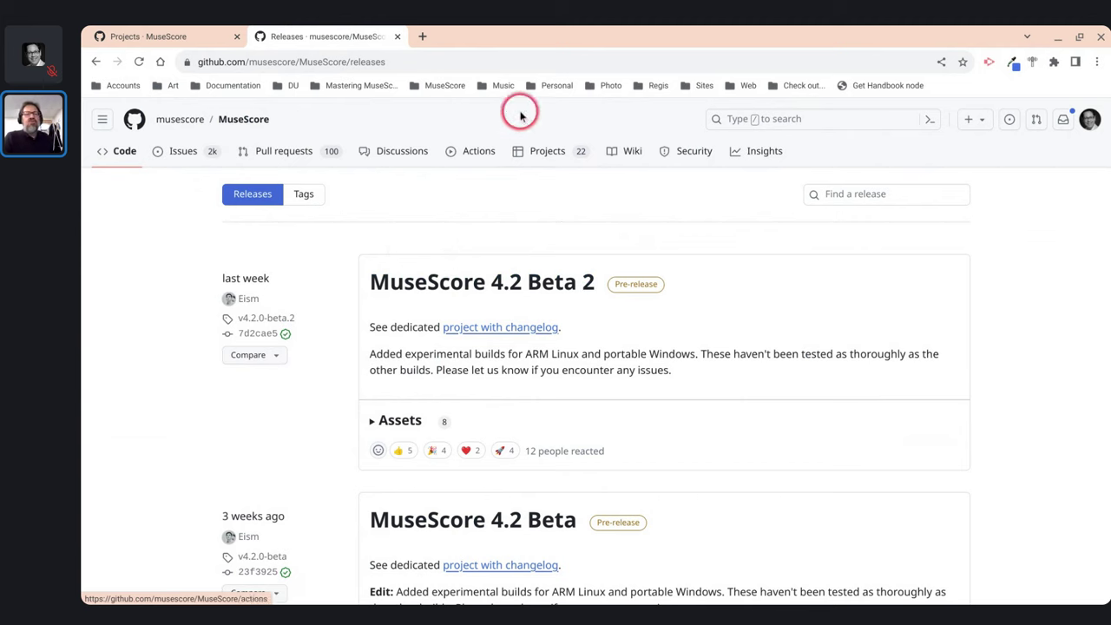
pyautogui.click(510, 62)
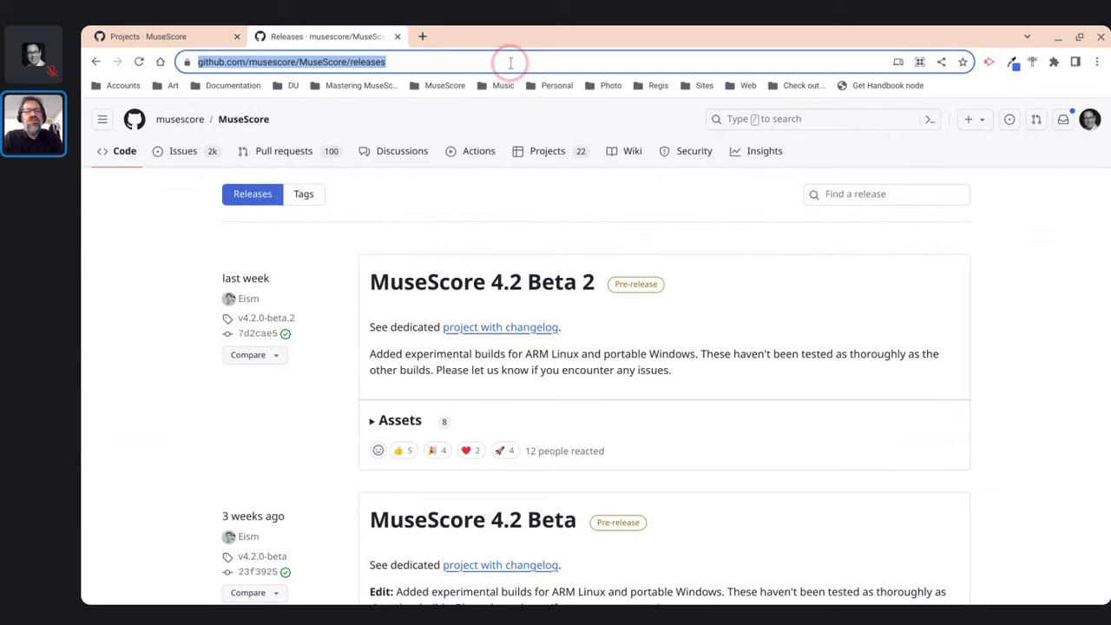
# Switch to the MuseScore Café stream window and post "Release notes:" followed by the copied releases link in the chat
pyautogui.hotkey('alt', 'Tab')
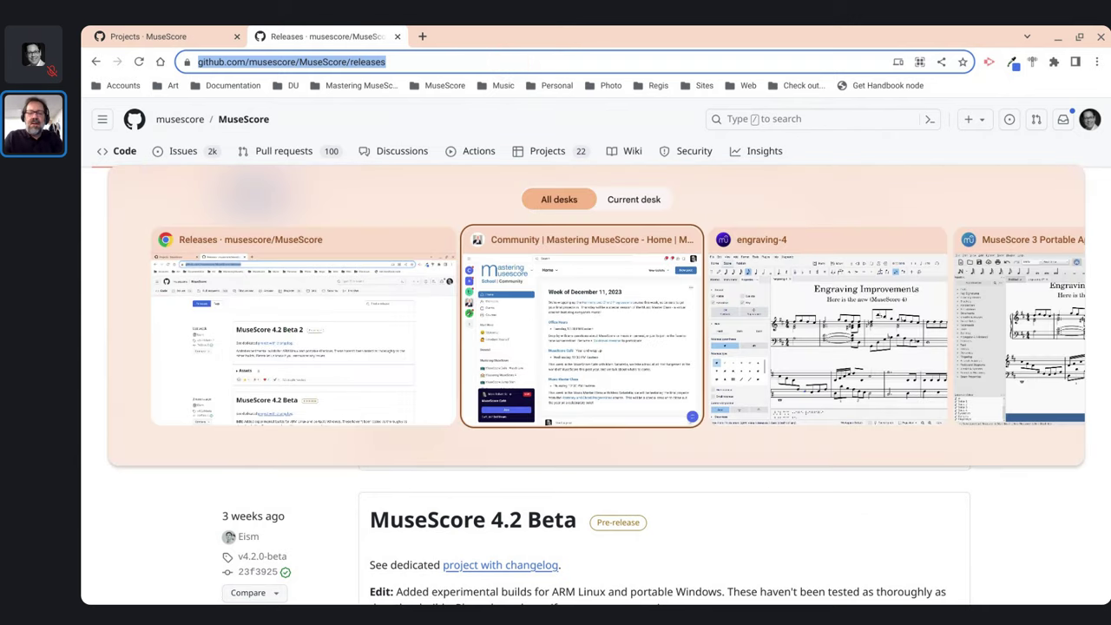
pyautogui.press('Tab')
pyautogui.press('Tab')
pyautogui.press('Tab')
pyautogui.press('Tab')
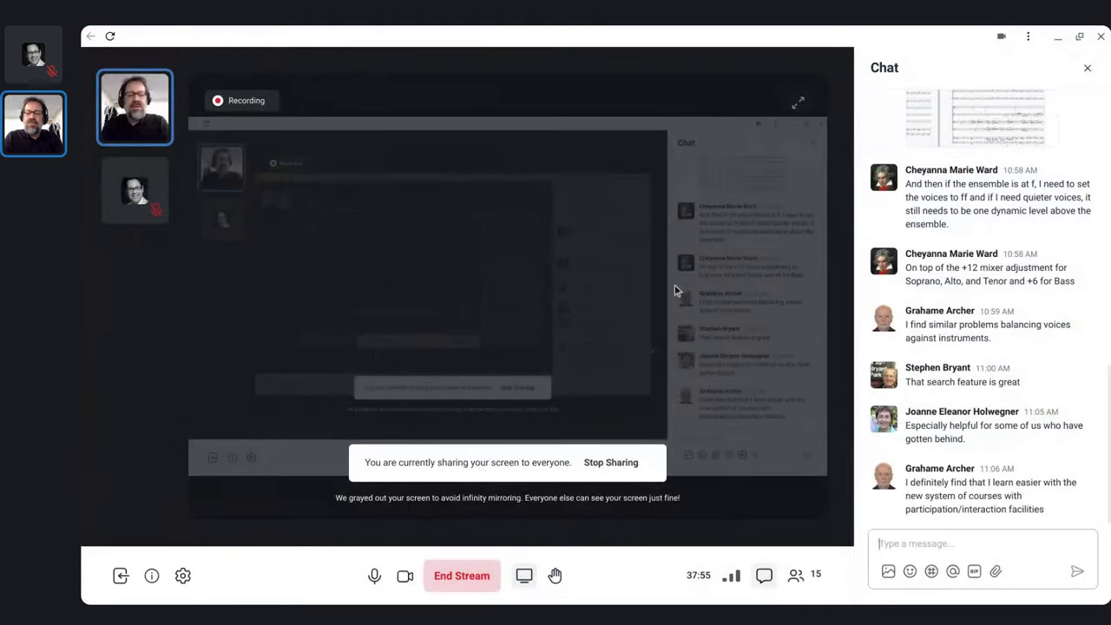
pyautogui.click(909, 550)
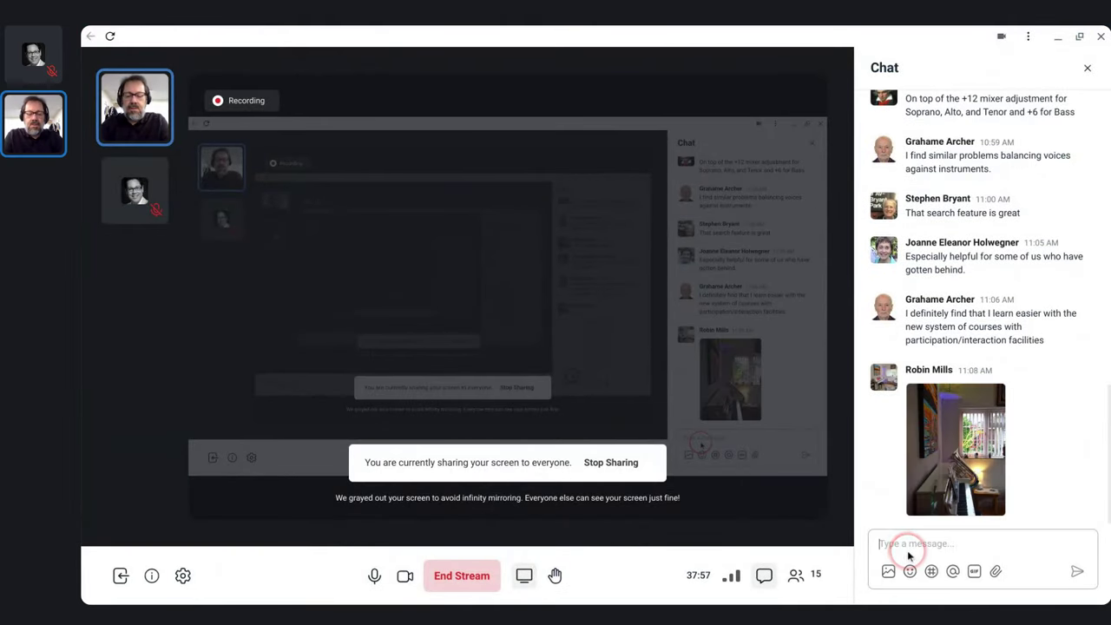
pyautogui.write('Release notes')
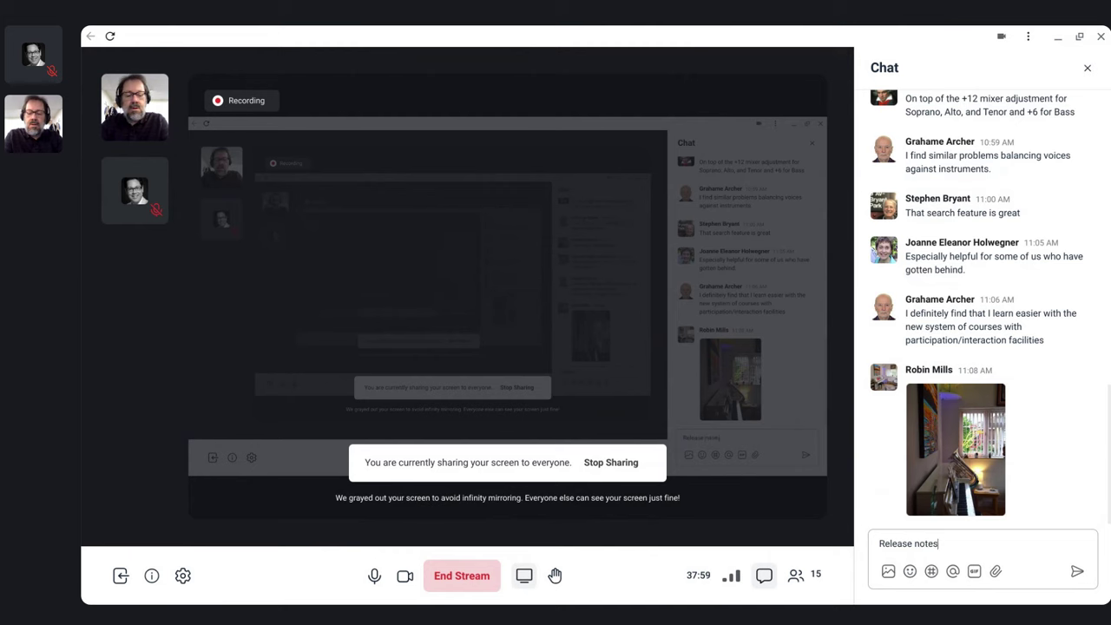
pyautogui.write(':')
pyautogui.hotkey('ctrl', 'v')
pyautogui.press('Return')
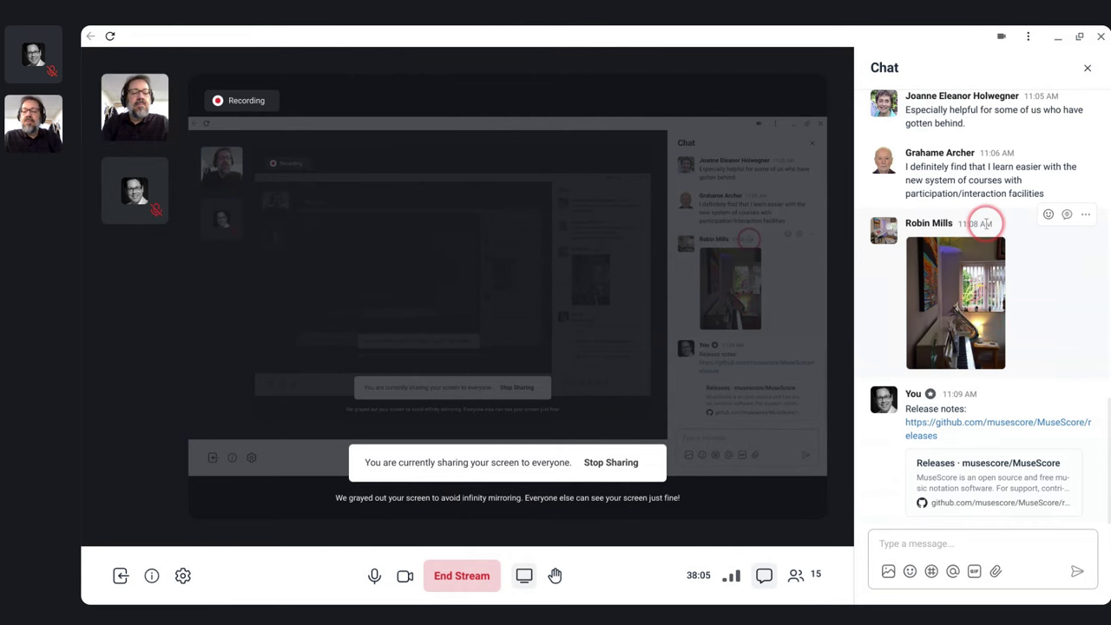
# View the piano photo shared in the chat at full size, and switch back to the releases page in Chrome
pyautogui.click(943, 297)
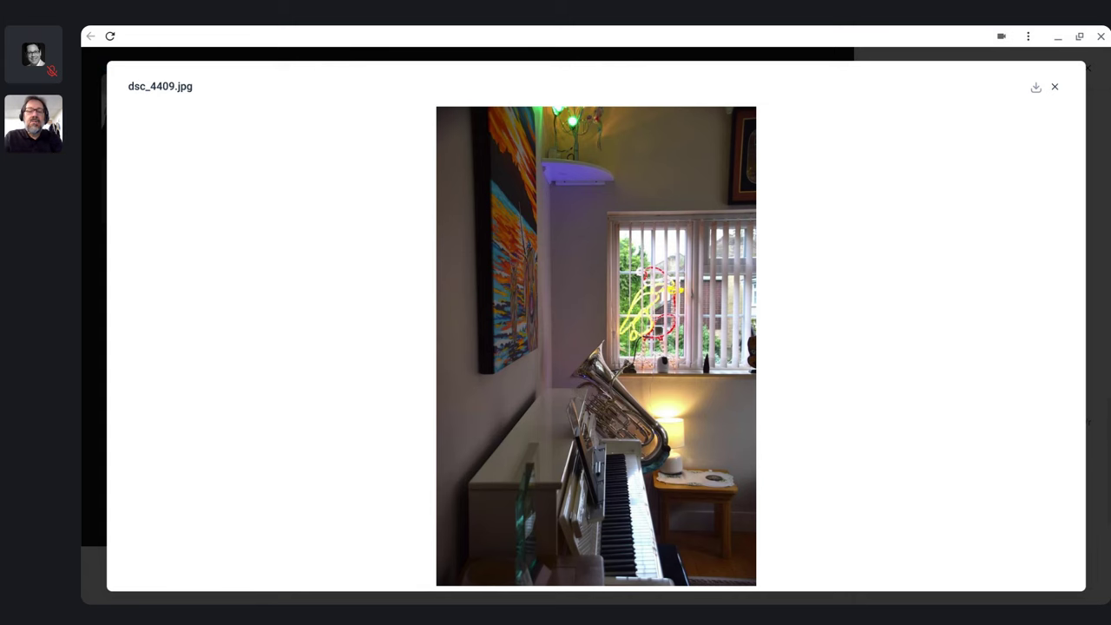
pyautogui.press('Escape')
pyautogui.hotkey('alt', 'Tab')
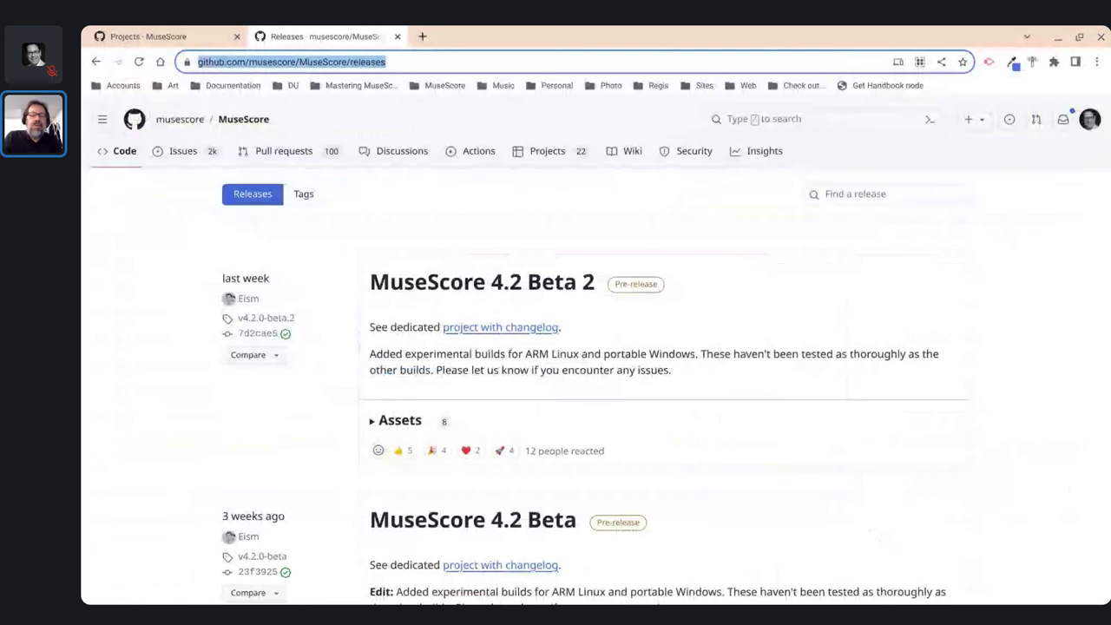
# Dock the Chrome window beside the stream window and widen it up to the edge of the chat
pyautogui.click(673, 272)
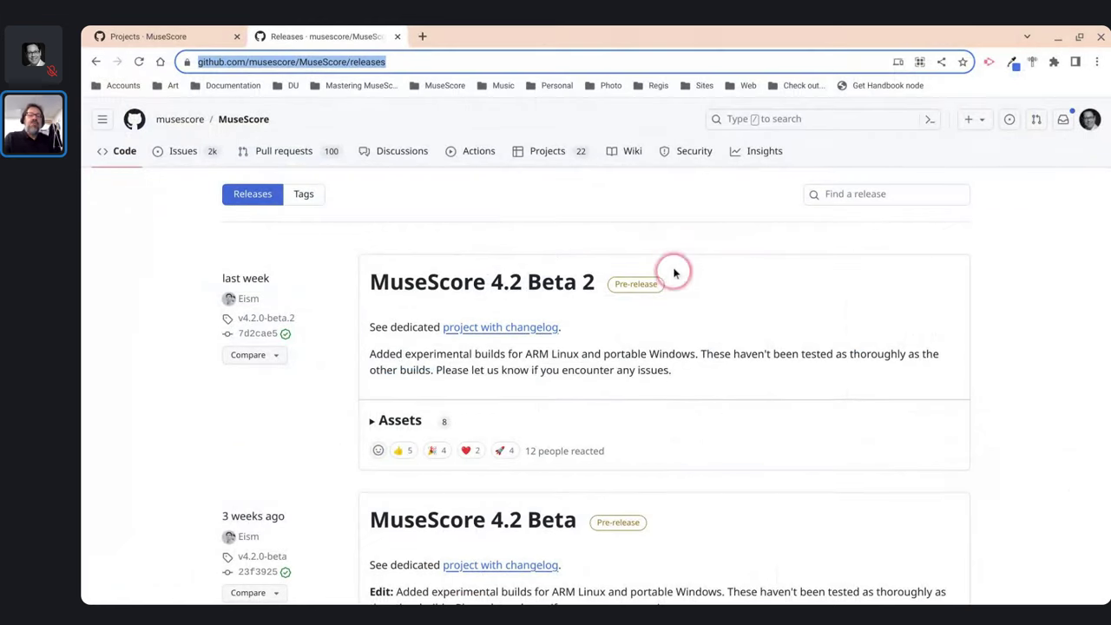
pyautogui.press('super+Left')
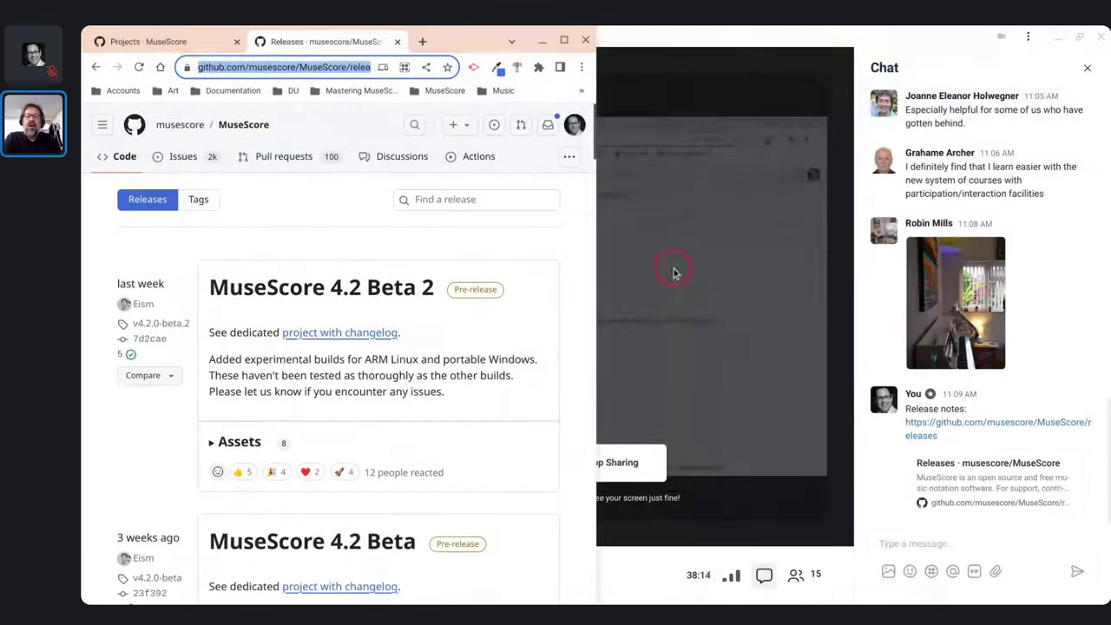
pyautogui.click(604, 257)
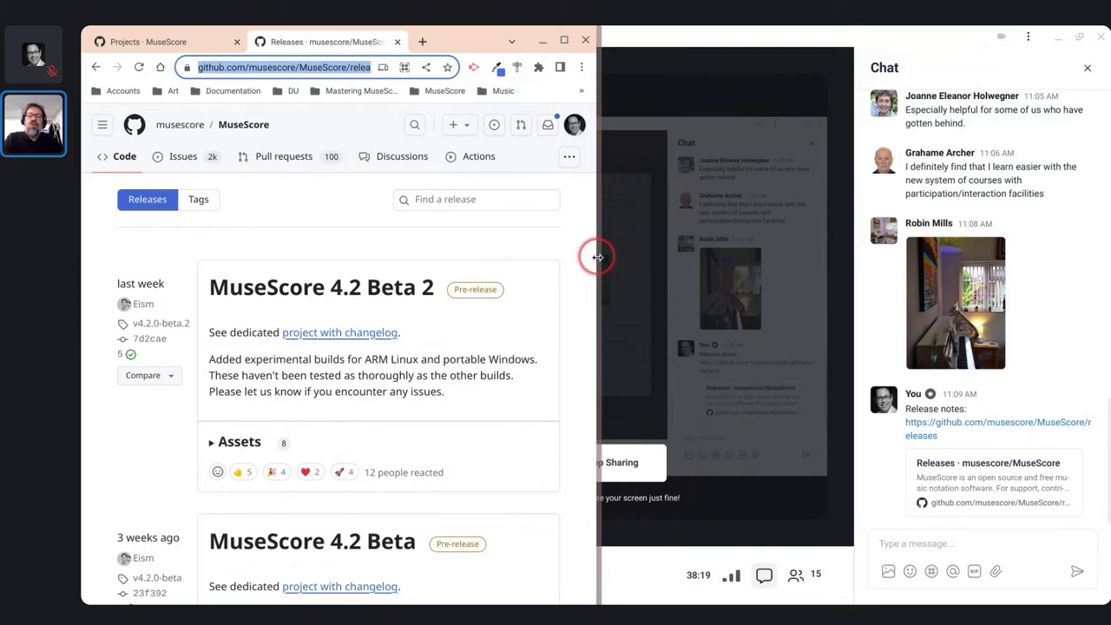
pyautogui.moveTo(596, 256); pyautogui.dragTo(854, 321)
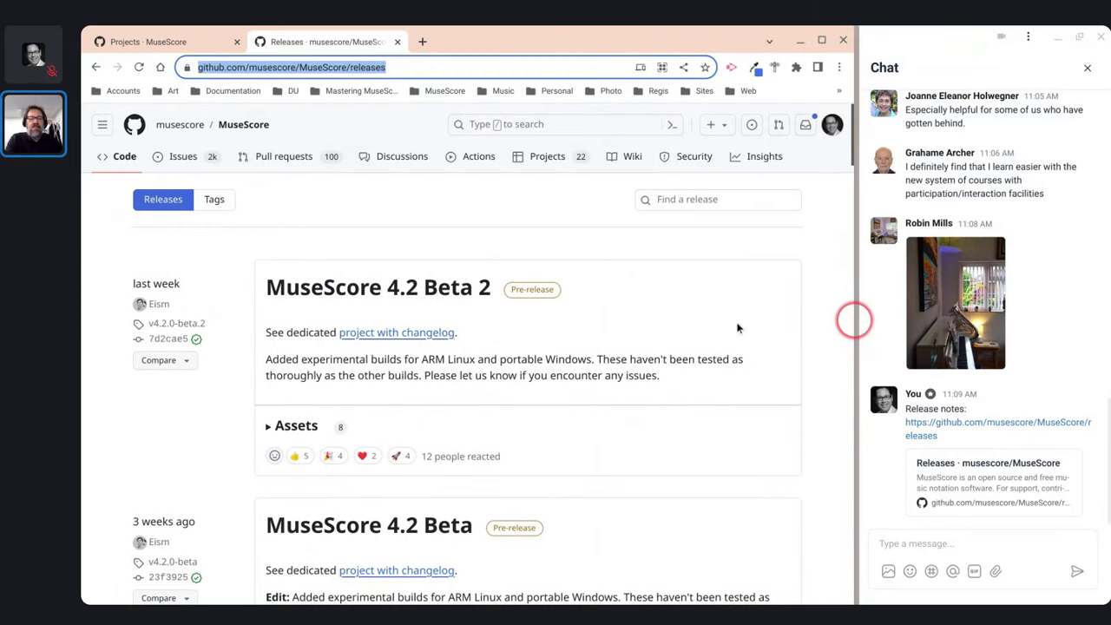
# Examine the MuseScore 4.2 Beta 2 and 4.2 Beta entries on the releases page
pyautogui.scroll(-3, 384, 313)
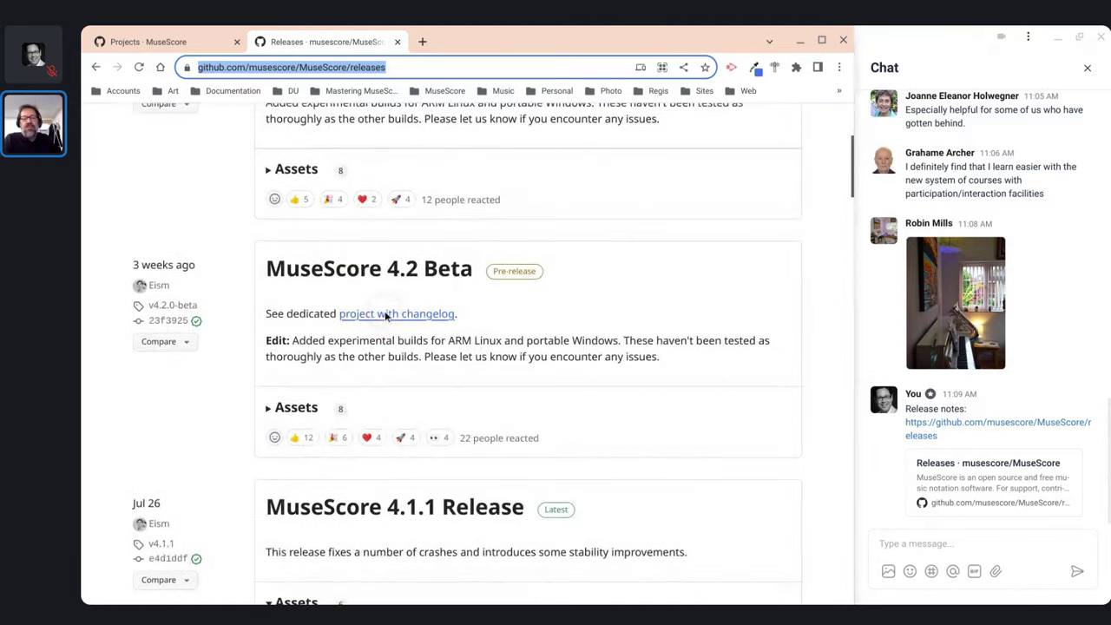
pyautogui.scroll(3, 438, 249)
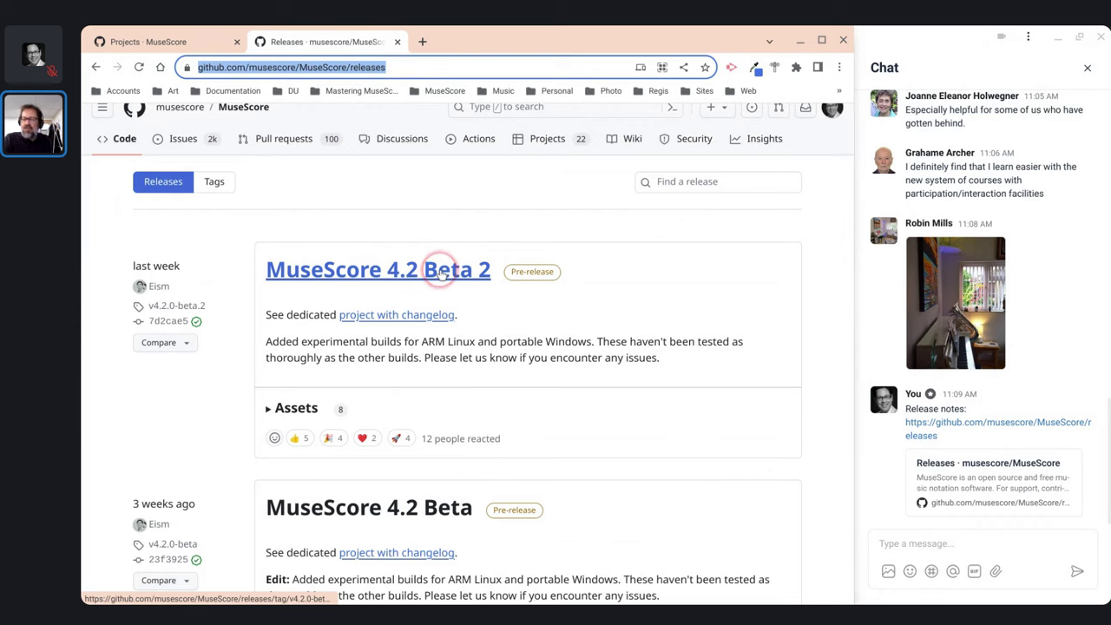
pyautogui.scroll(-1, 443, 273)
pyautogui.scroll(1, 364, 251)
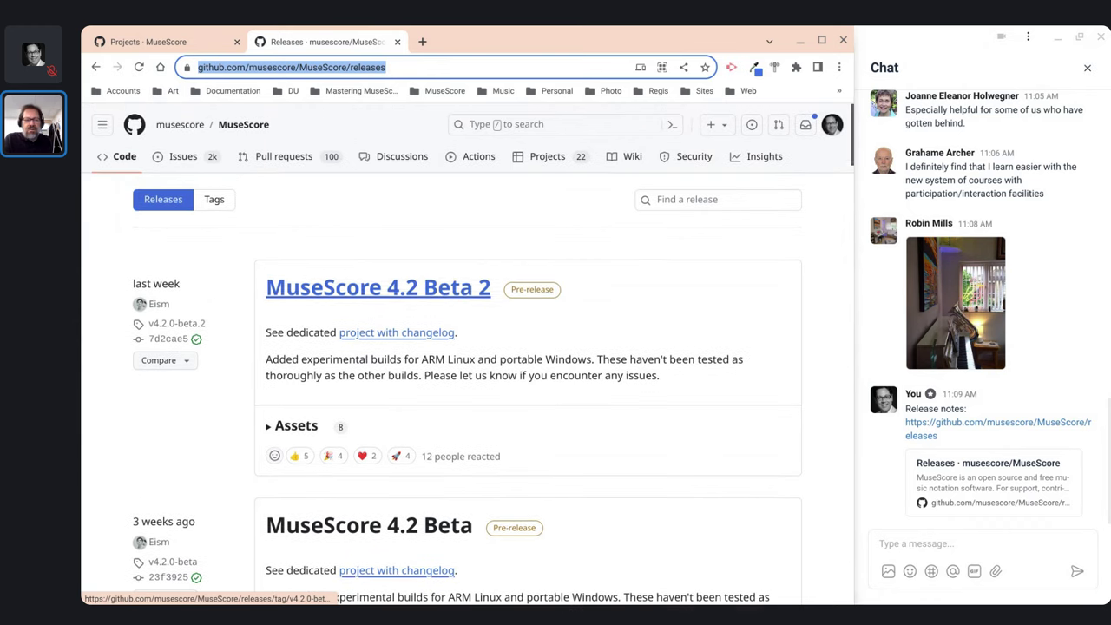
pyautogui.click(318, 232)
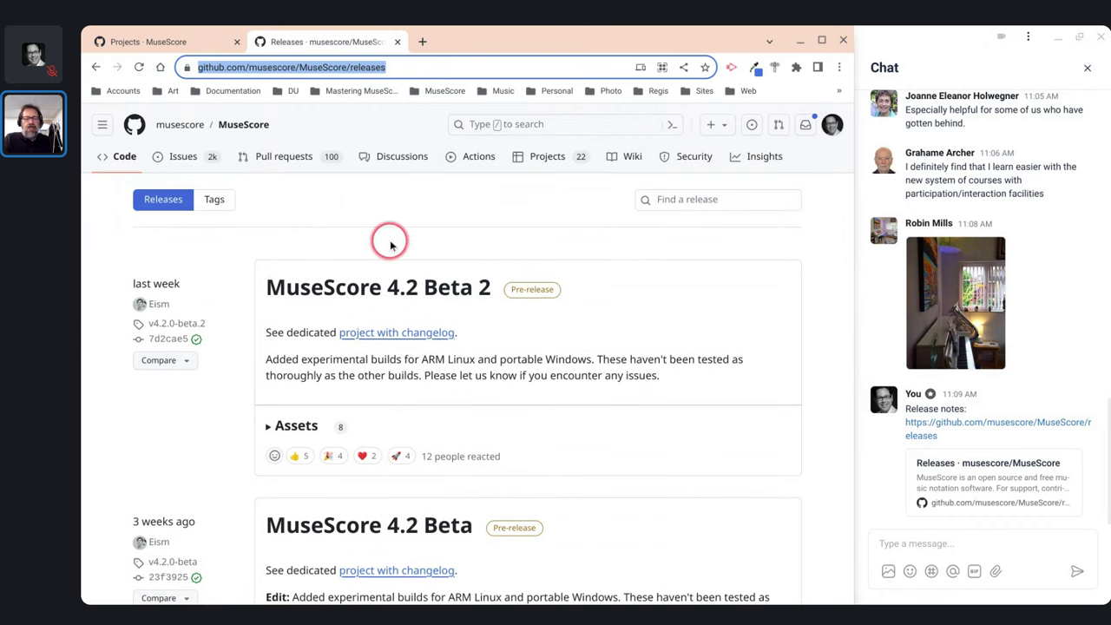
pyautogui.scroll(-1, 412, 325)
pyautogui.scroll(1, 412, 325)
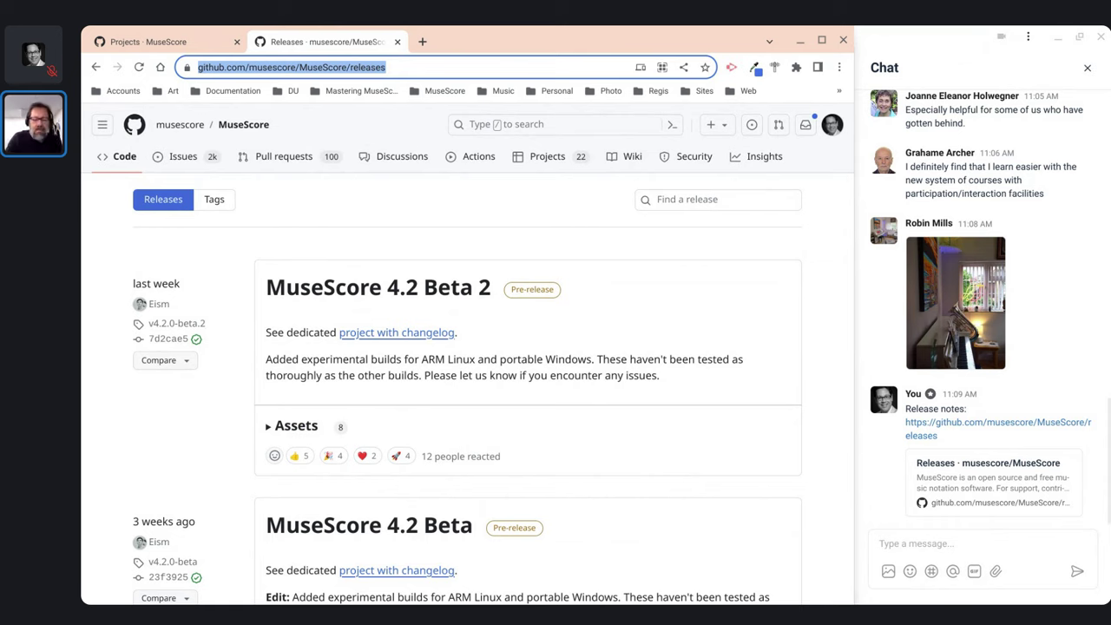
pyautogui.click(495, 413)
pyautogui.scroll(-3, 496, 411)
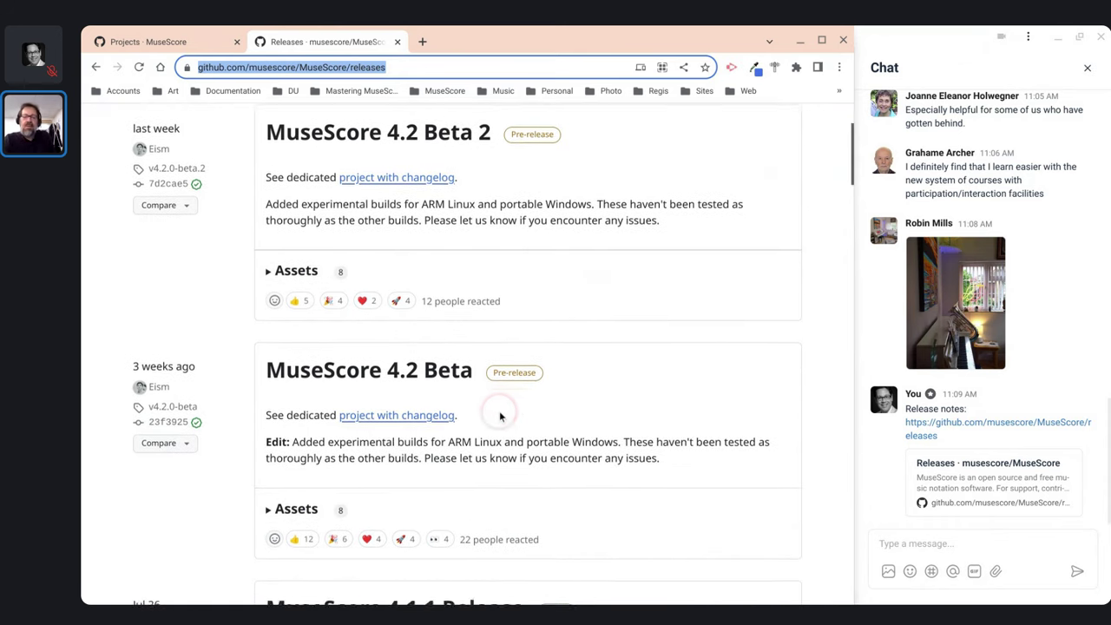
pyautogui.click(461, 439)
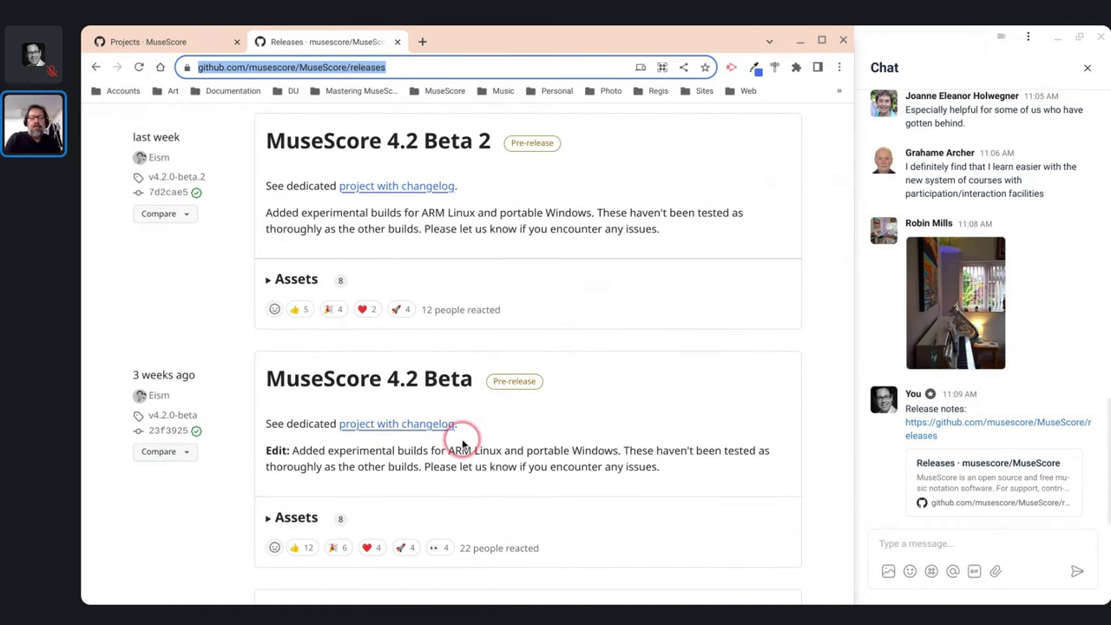
# Read the new features and other updates listed for the MuseScore 4.1 release
pyautogui.scroll(-10, 461, 443)
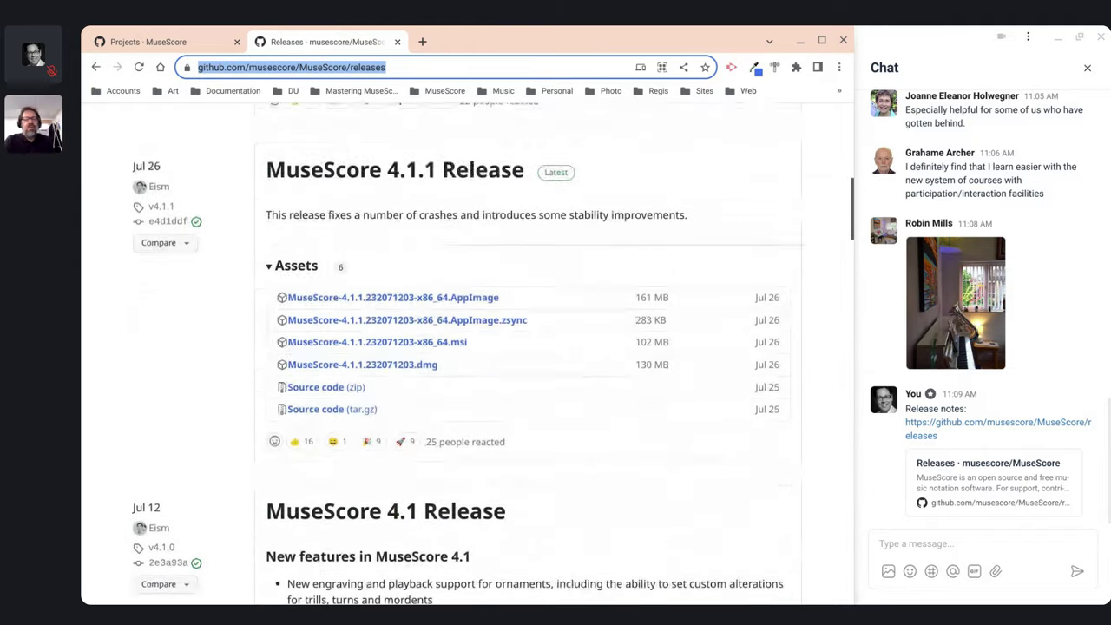
pyautogui.scroll(-6, 397, 377)
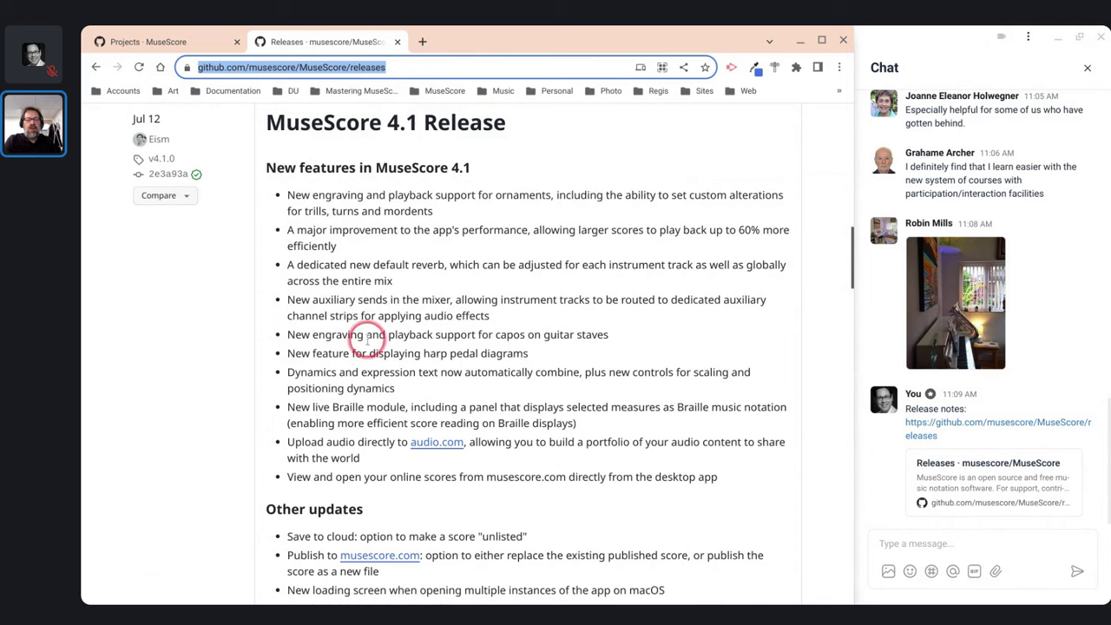
pyautogui.scroll(-1, 364, 341)
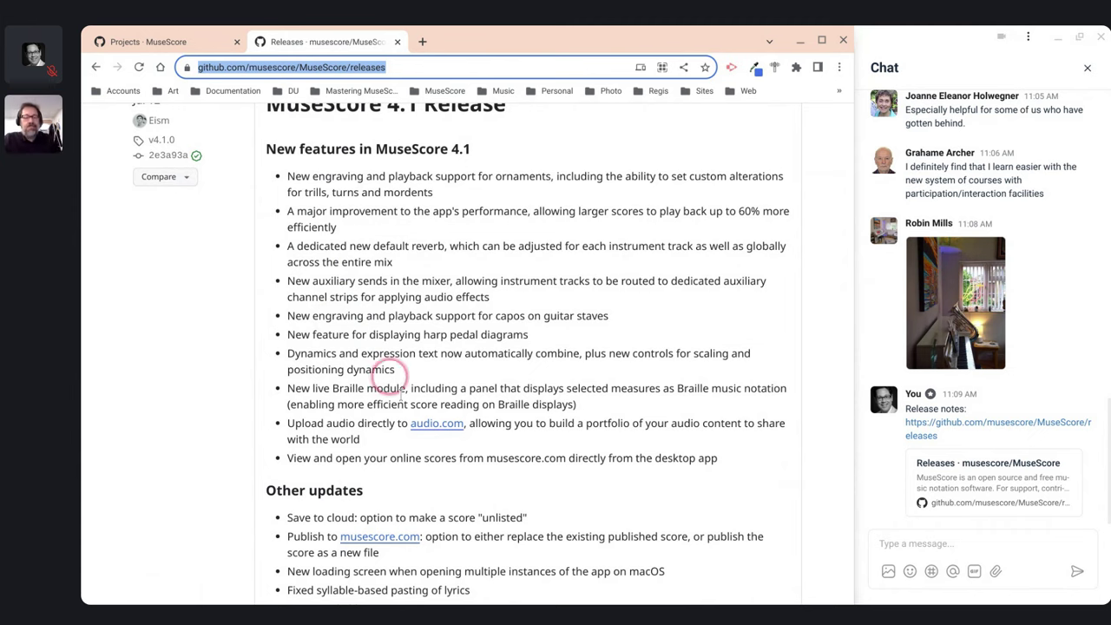
pyautogui.scroll(-1, 401, 397)
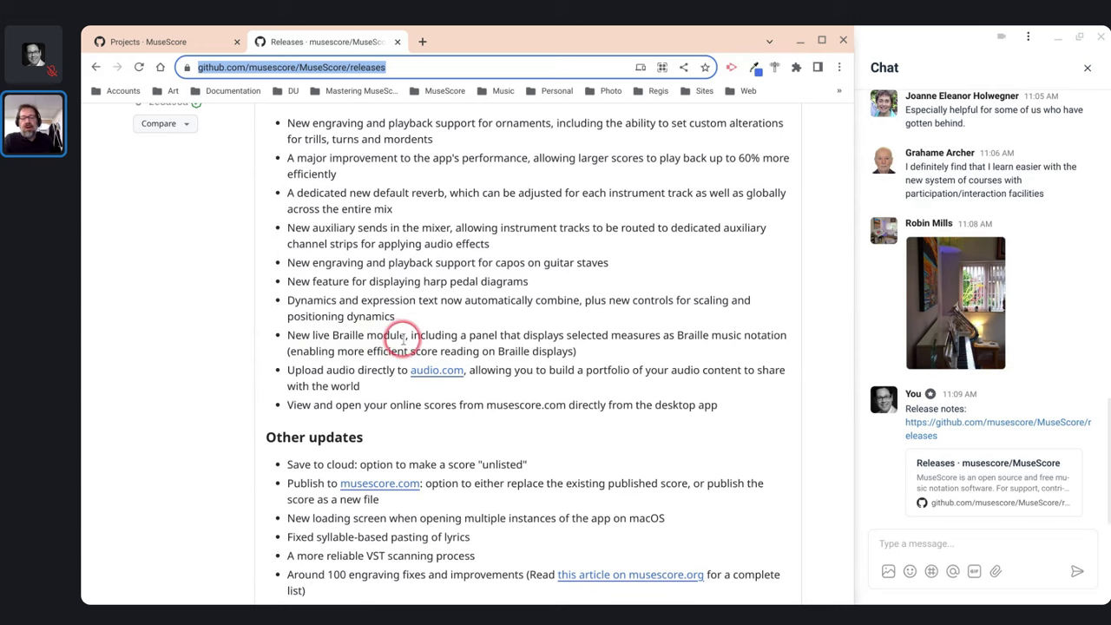
pyautogui.scroll(1, 403, 340)
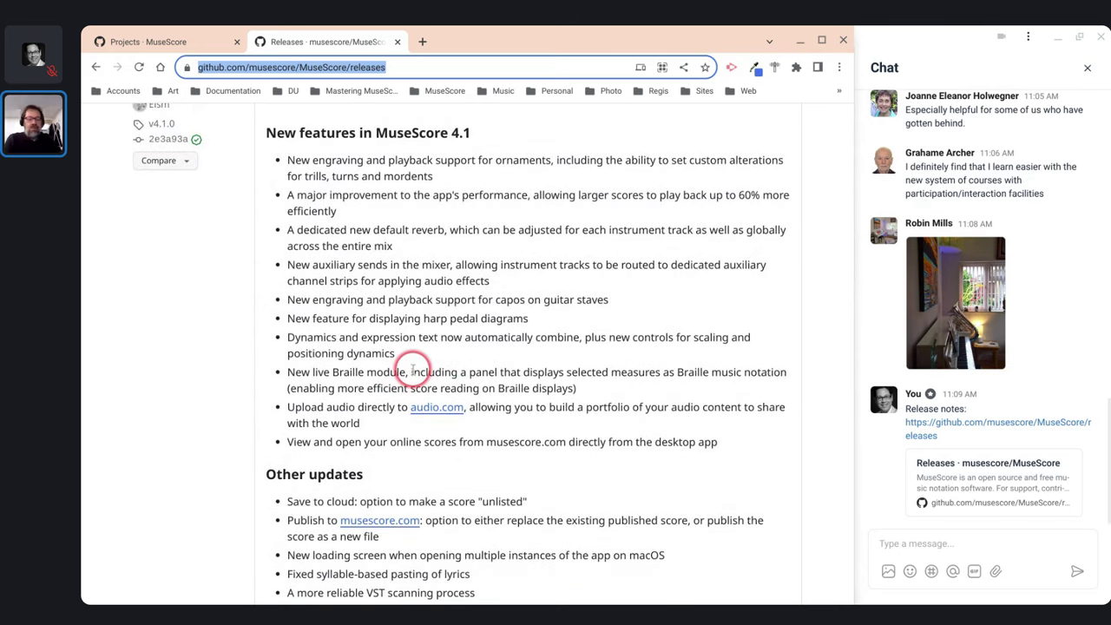
# Switch to MuseScore to view the Braille notation below the engraving-4 score, and return to the release notes in Chrome
pyautogui.hotkey('alt', 'Tab')
pyautogui.hotkey('alt', 'Tab')
pyautogui.hotkey('alt', 'Tab')
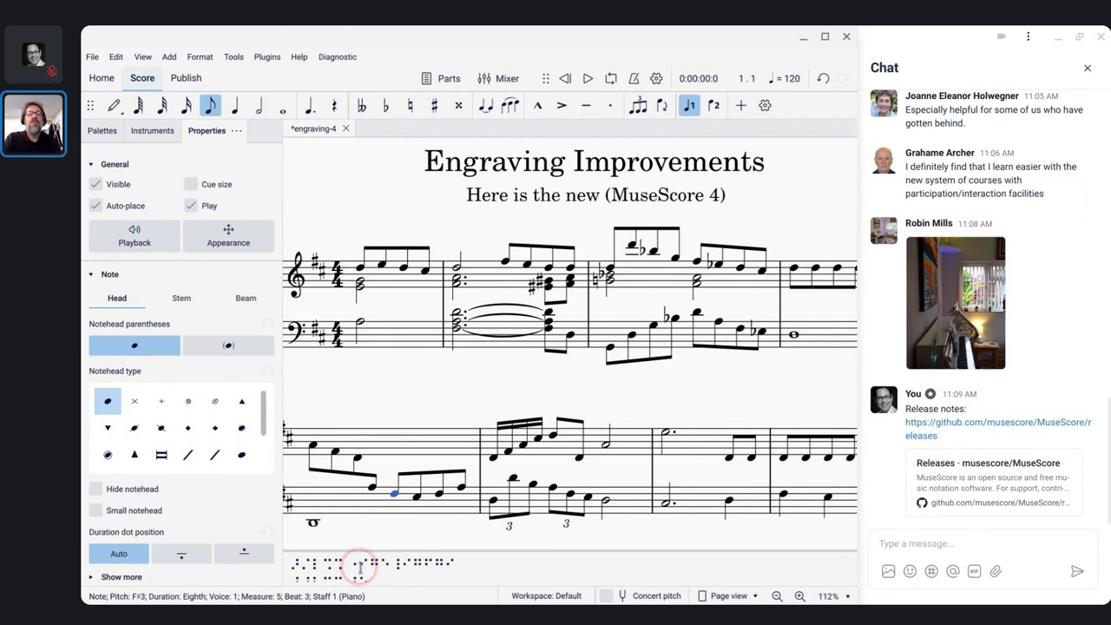
pyautogui.hotkey('alt', 'Tab')
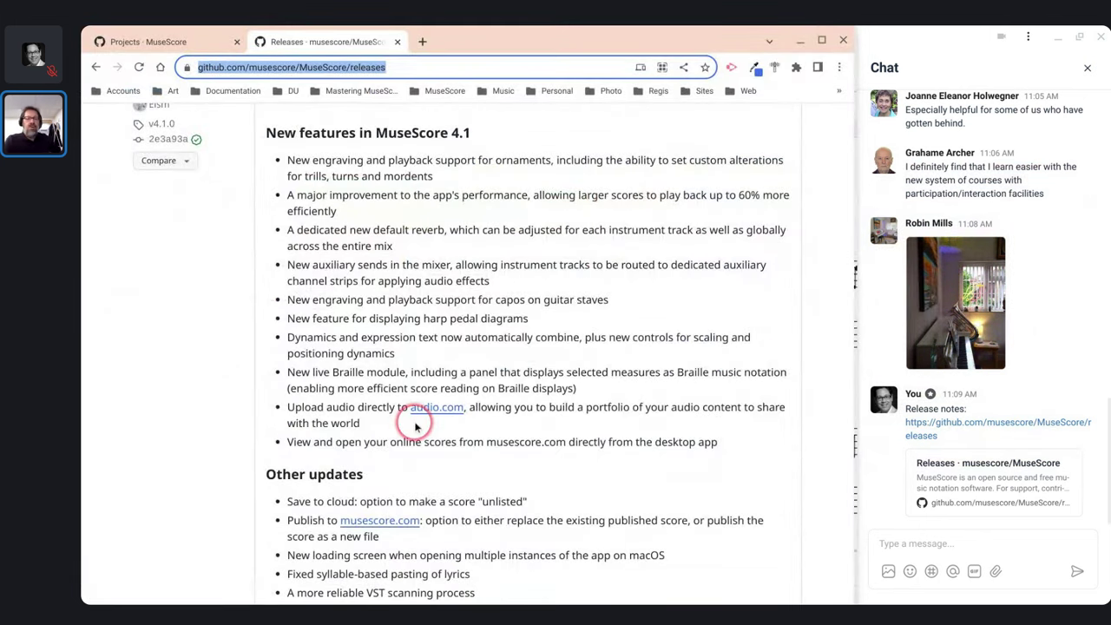
# Look through the older entries on the releases page, from MuseScore 4.1 down to MuseScore 4.0 Beta
pyautogui.scroll(3, 415, 425)
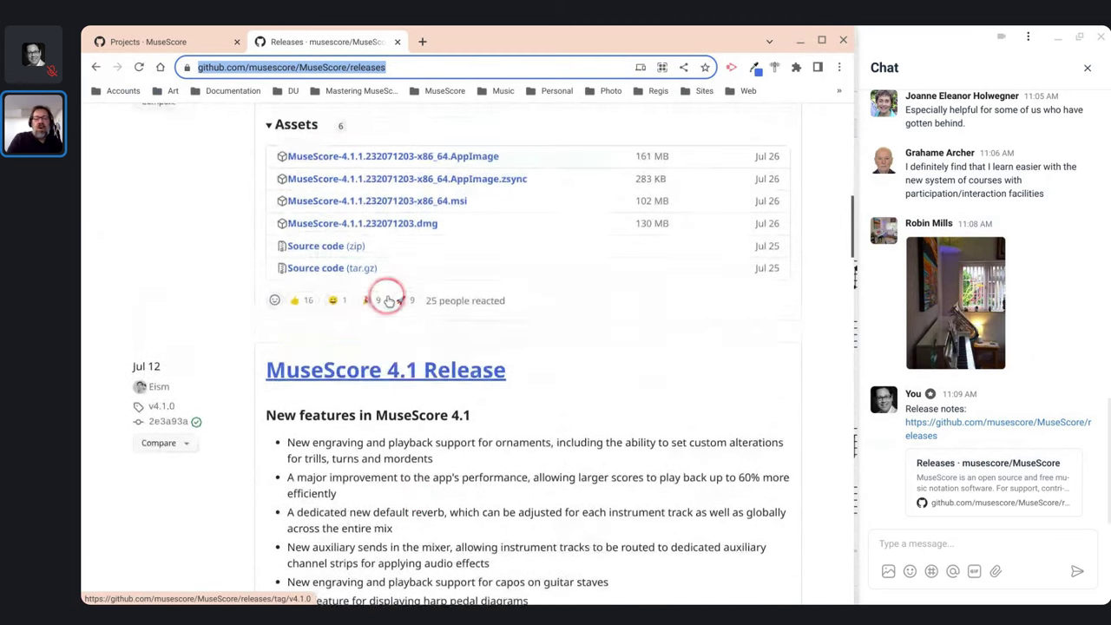
pyautogui.scroll(-8, 388, 300)
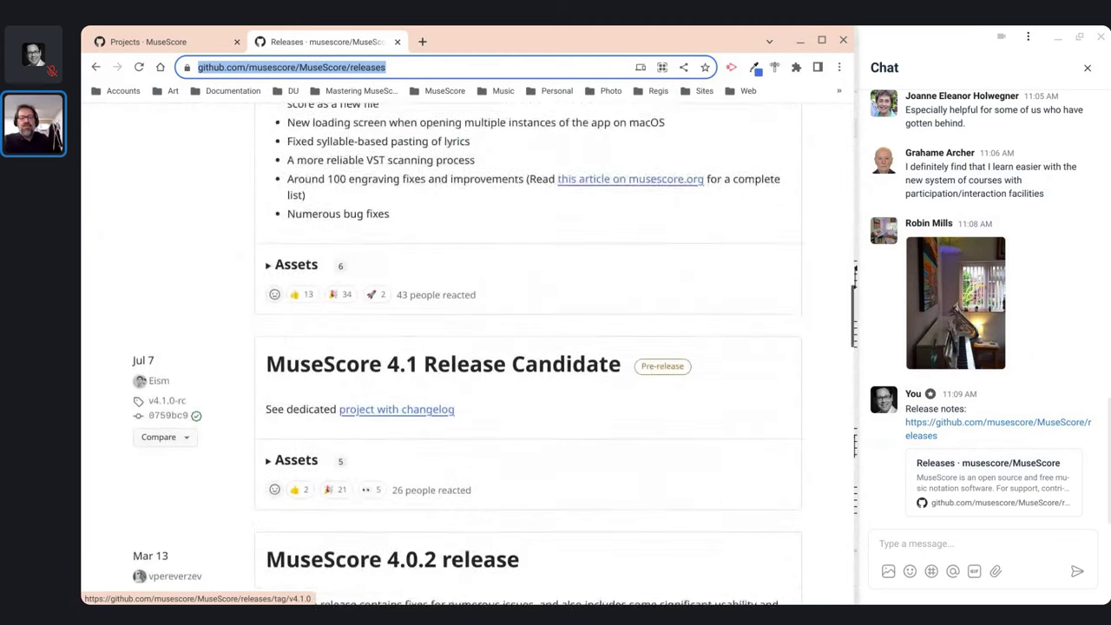
pyautogui.scroll(-6, 441, 354)
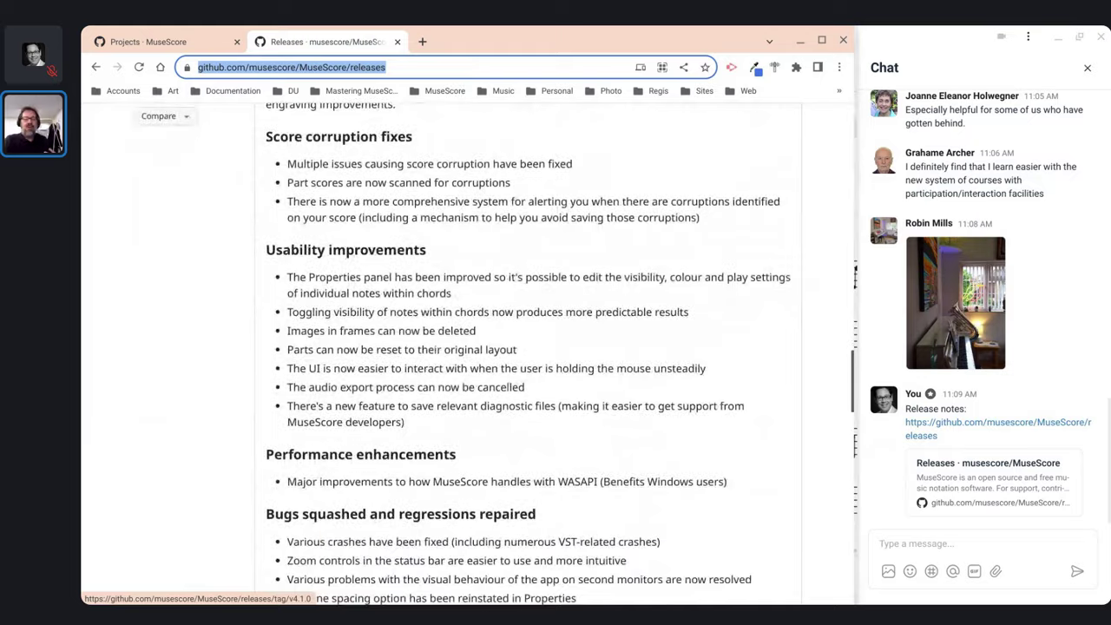
pyautogui.scroll(-7, 441, 354)
pyautogui.scroll(-15, 441, 354)
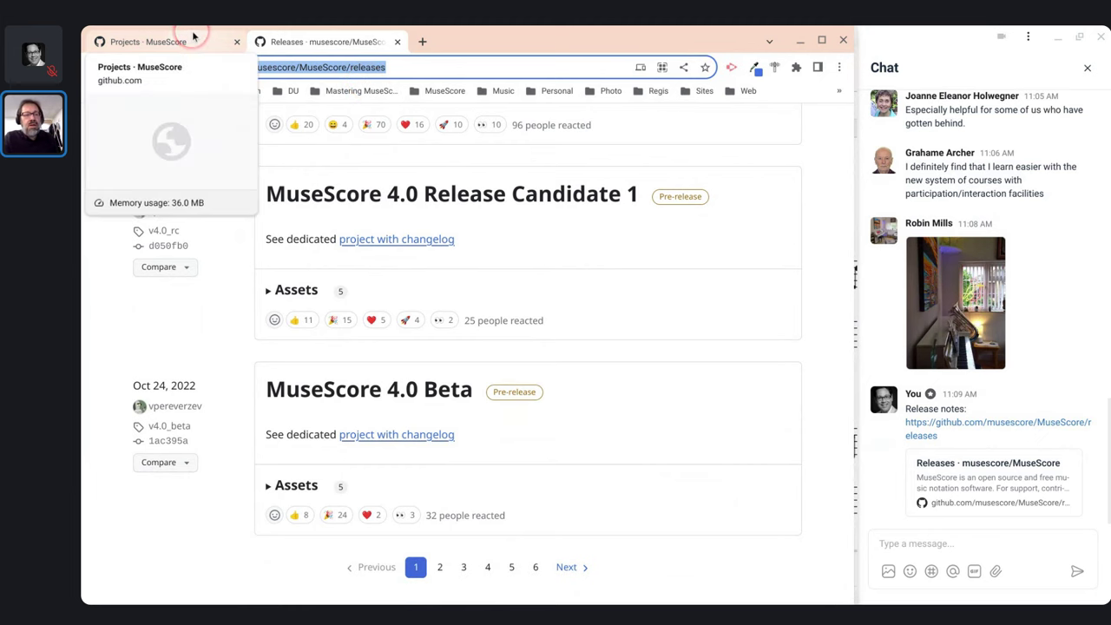
# Switch to the MuseScore Projects page and reload it with the "?query=is%3Aopen" part removed from its address
pyautogui.click(192, 41)
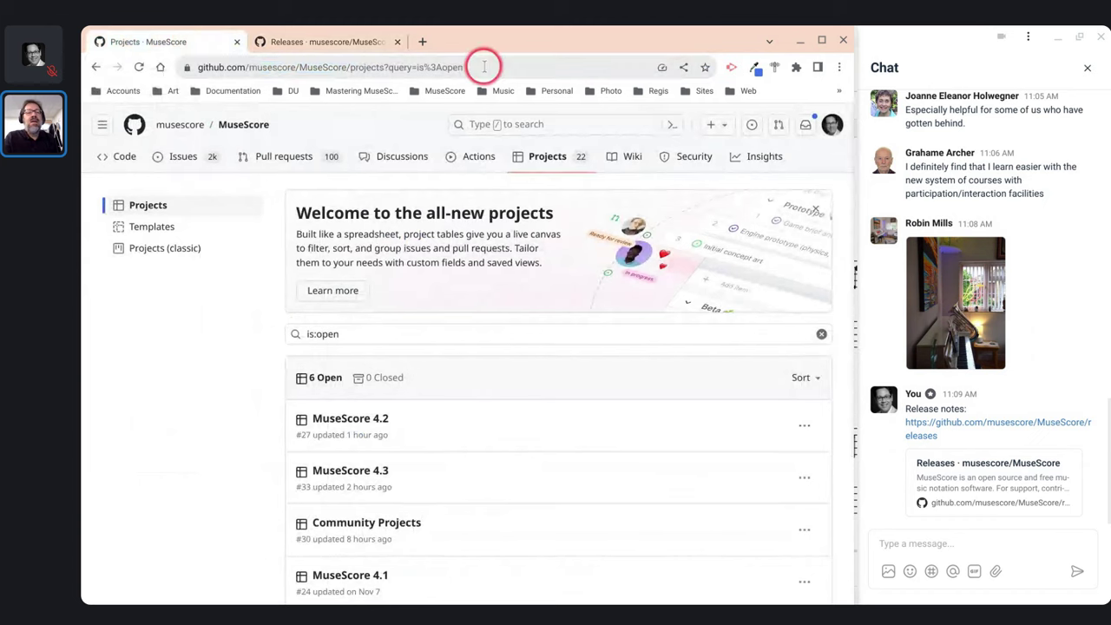
pyautogui.click(492, 66)
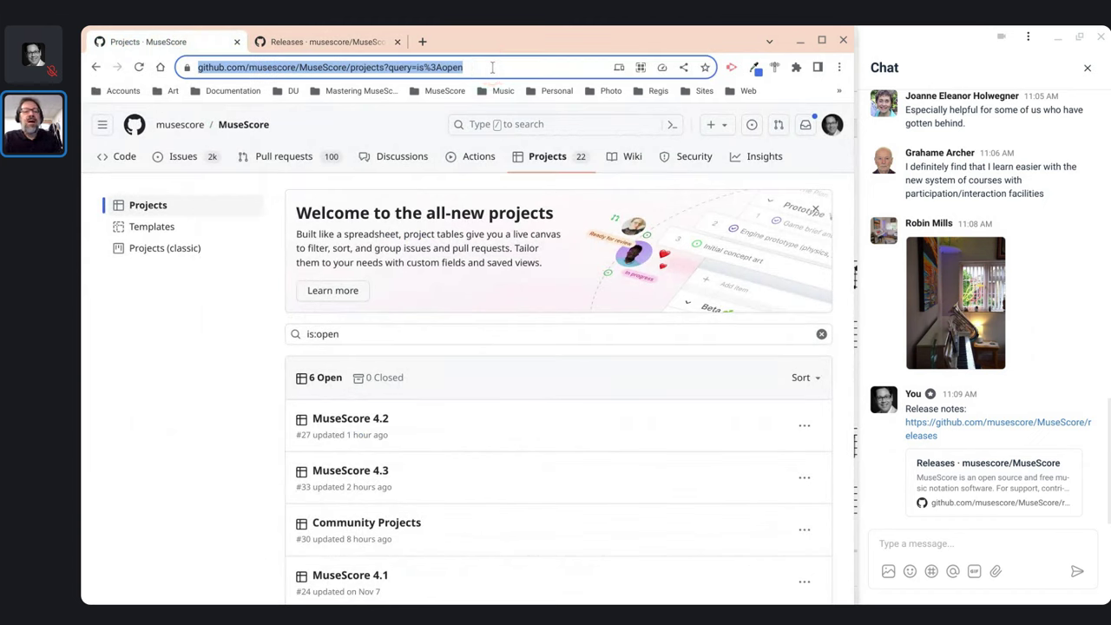
pyautogui.click(492, 67)
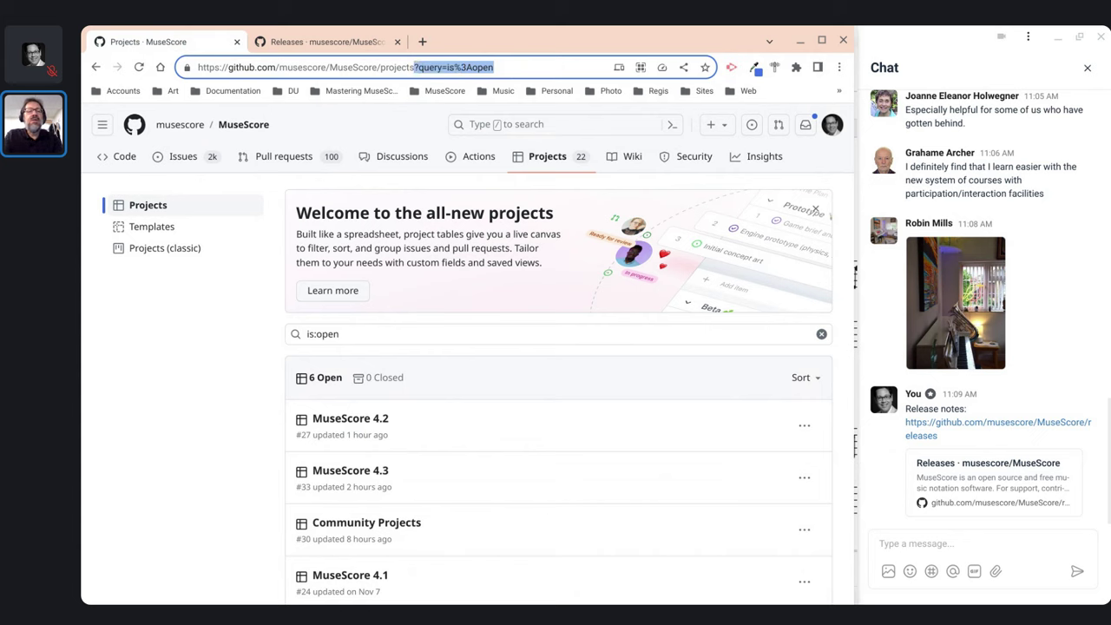
pyautogui.press('BackSpace')
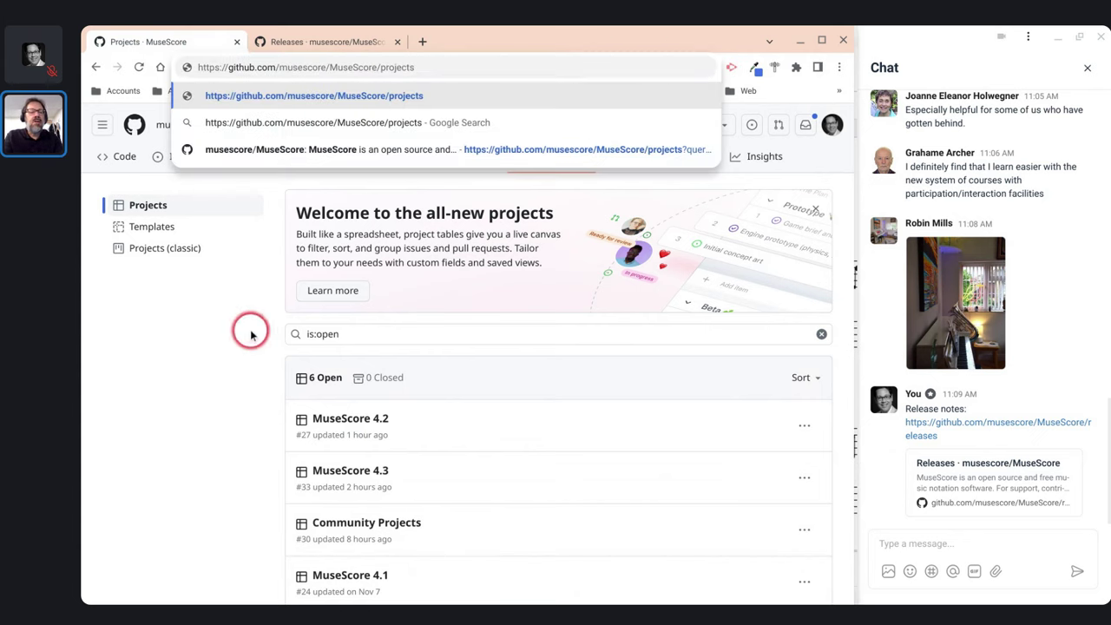
pyautogui.press('Return')
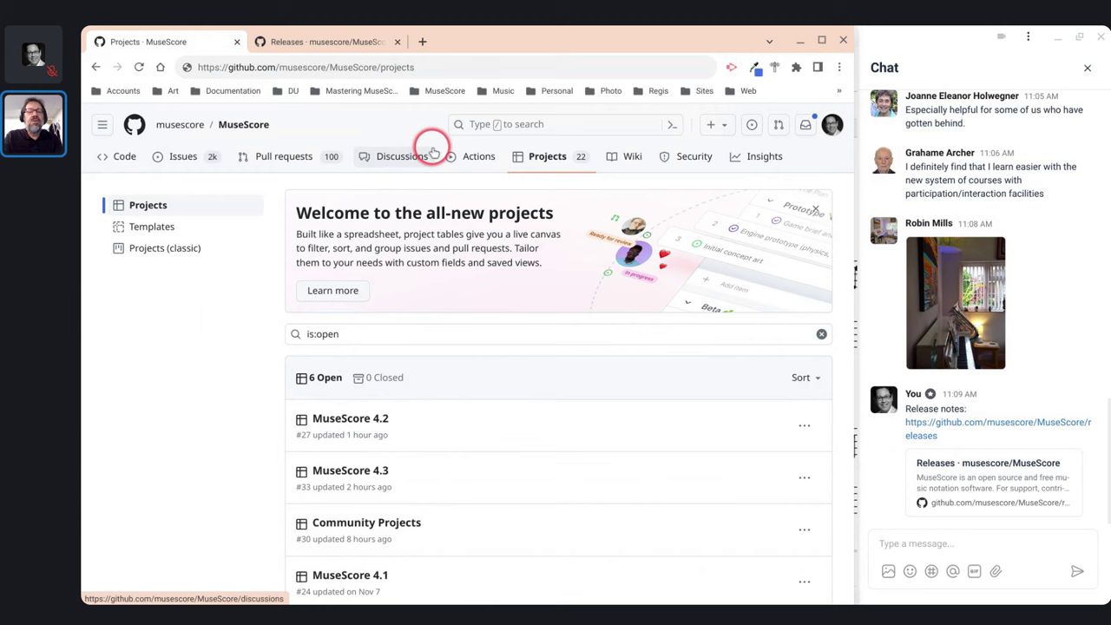
pyautogui.click(537, 158)
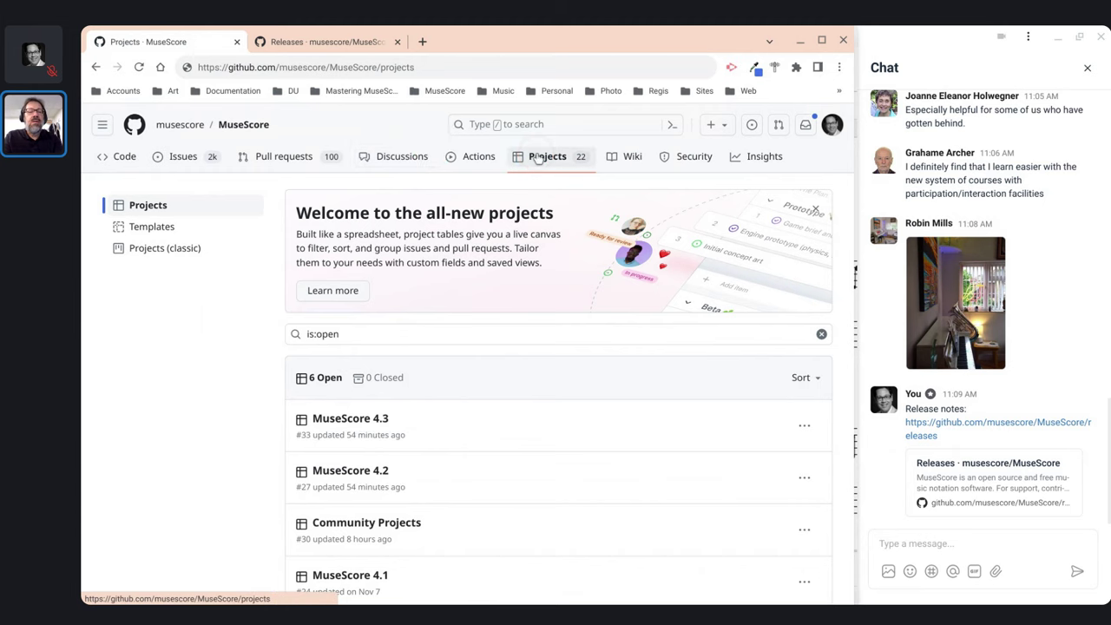
# Copy the Projects page address and post it in the stream chat with the label "Projects:" in front
pyautogui.click(492, 66)
pyautogui.hotkey('ctrl', 'c')
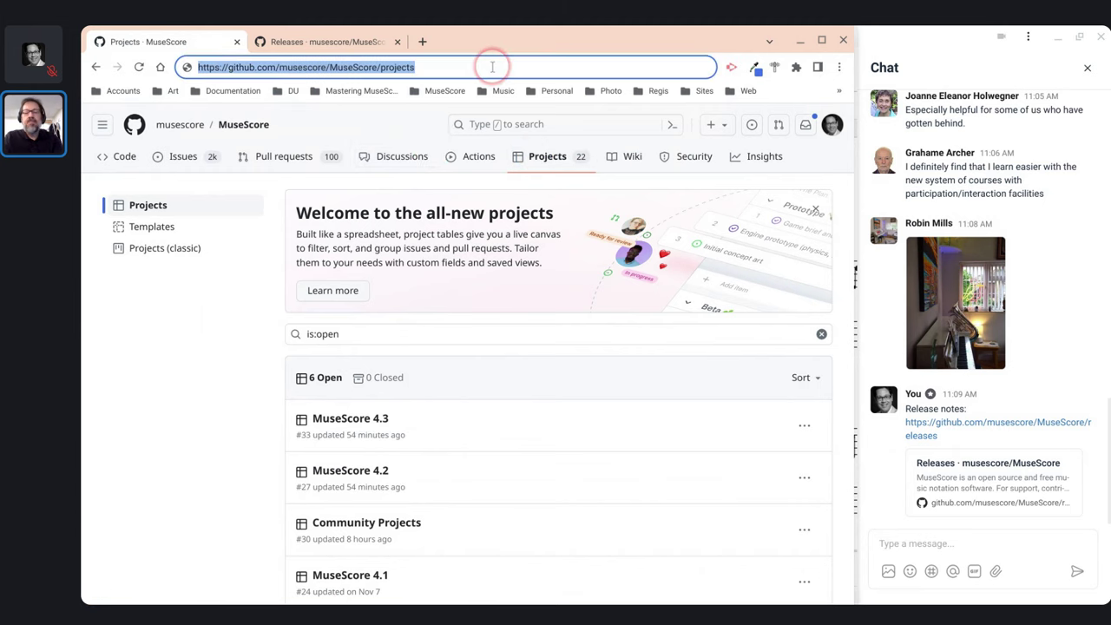
pyautogui.click(919, 545)
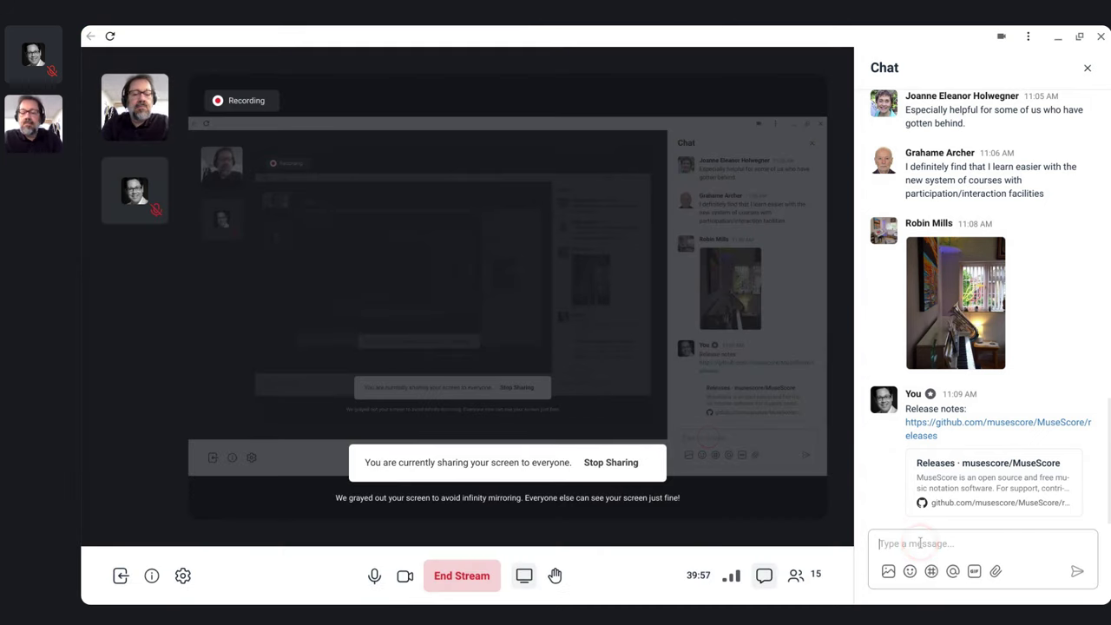
pyautogui.write('Projects:')
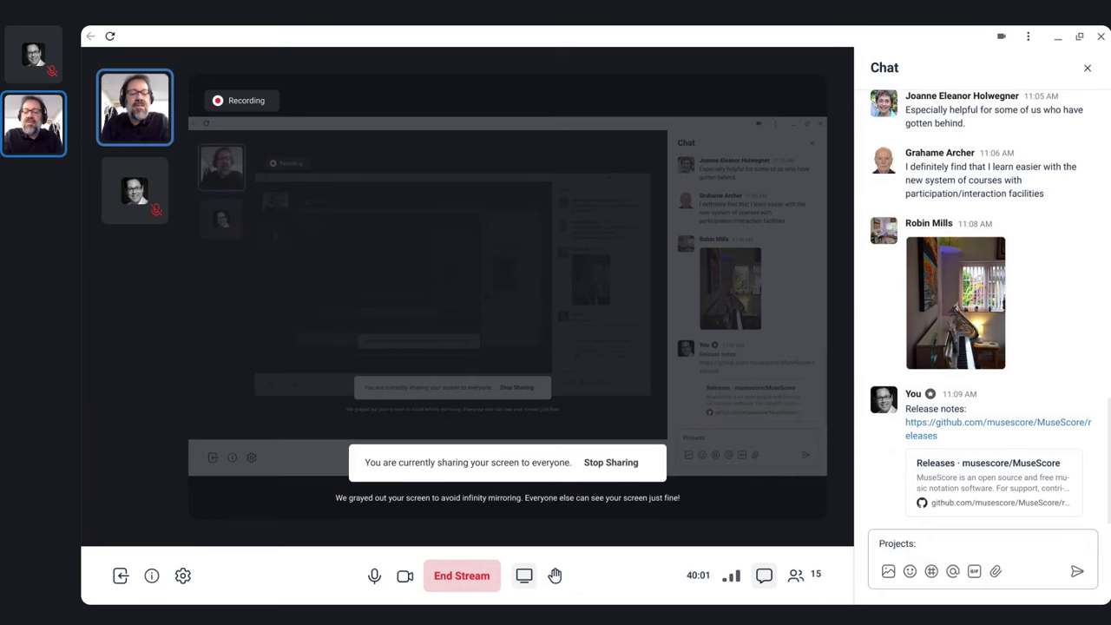
pyautogui.hotkey('ctrl', 'v')
pyautogui.press('Return')
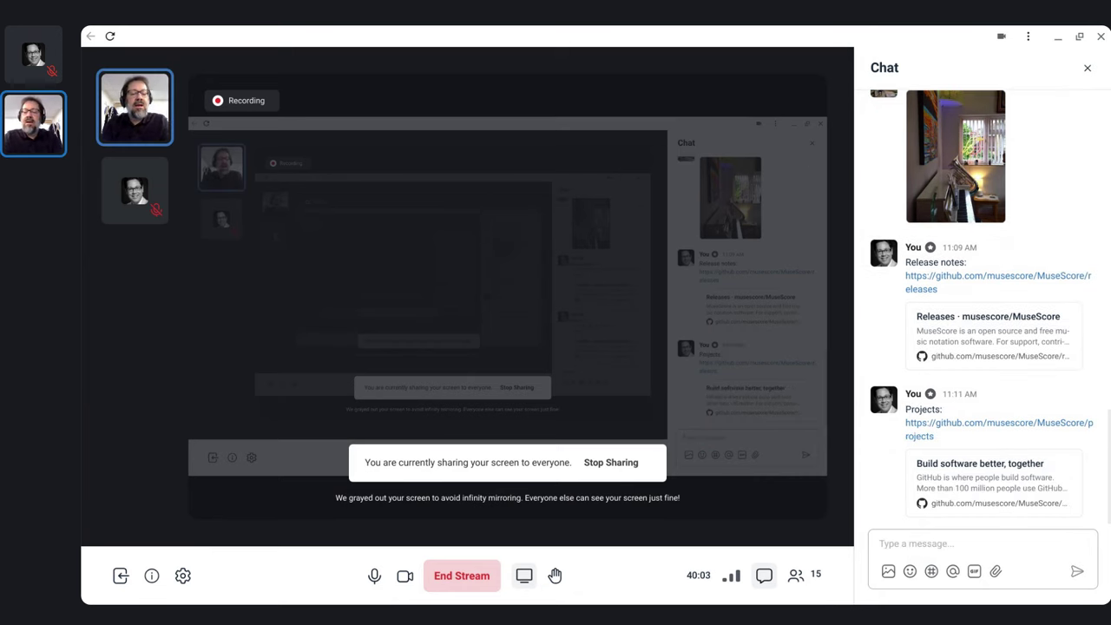
# Return to Chrome, open the MuseScore 4.2 project and view its board columns from No Status to Done
pyautogui.hotkey('alt', 'Tab')
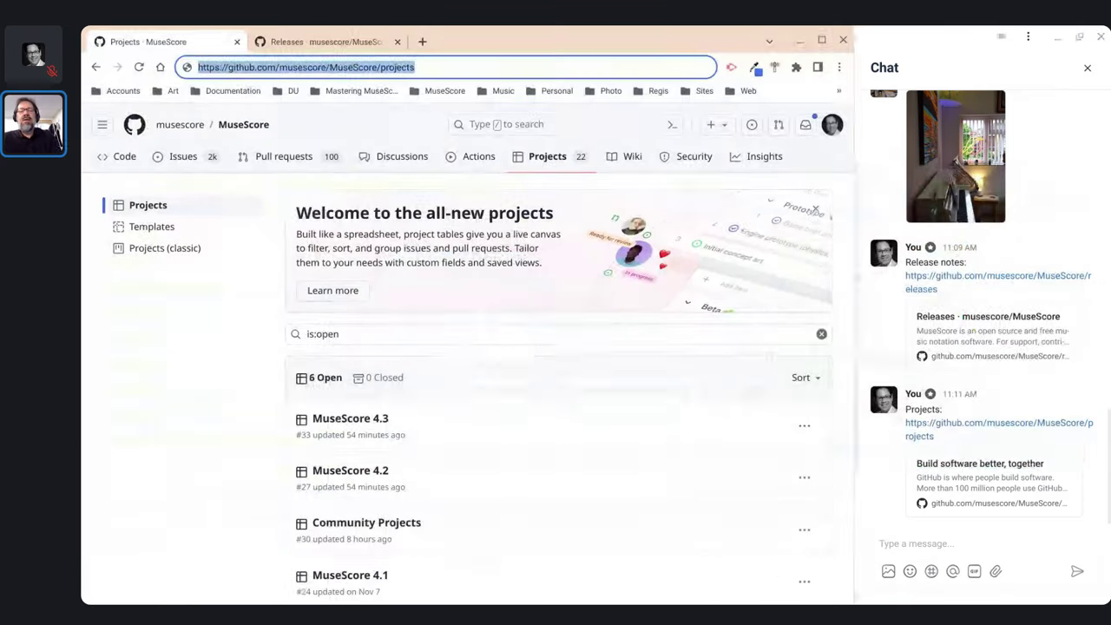
pyautogui.click(852, 518)
pyautogui.scroll(-3, 523, 417)
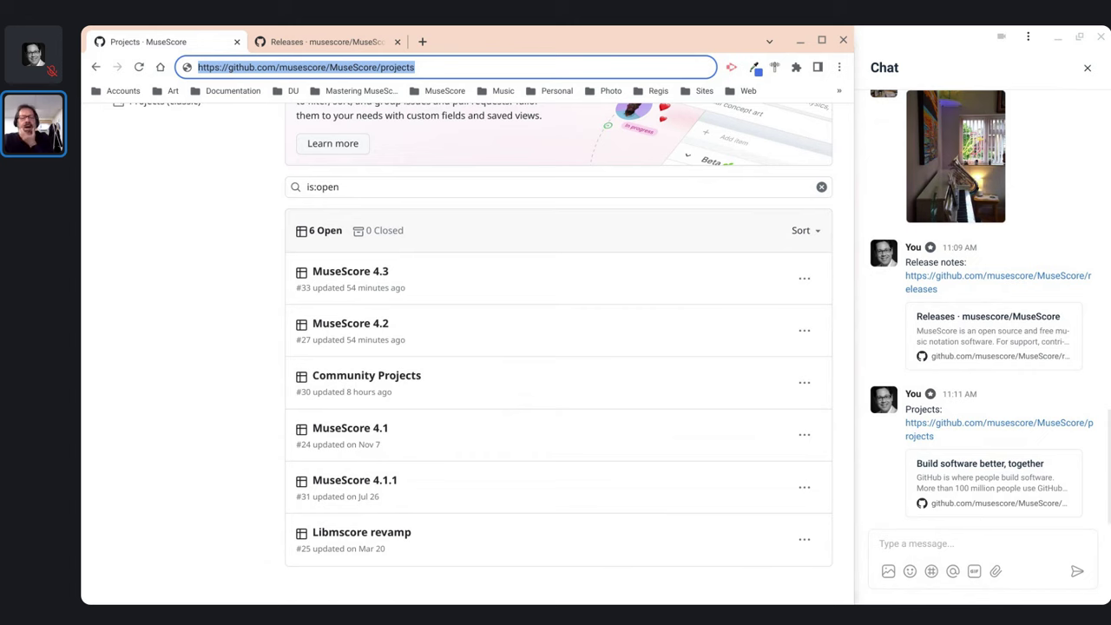
pyautogui.click(363, 324)
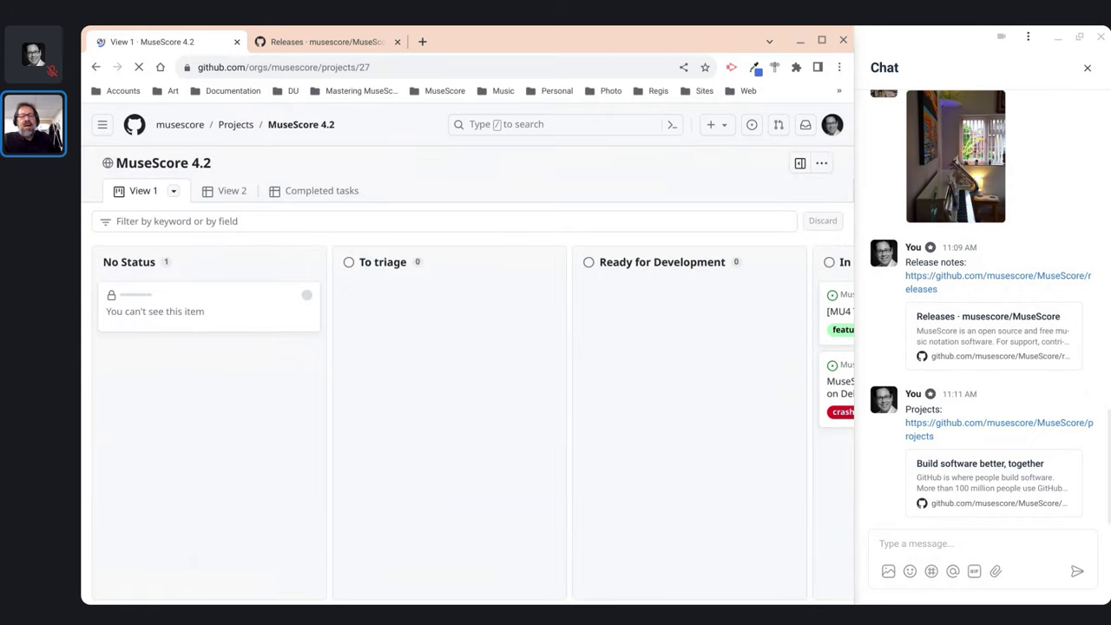
pyautogui.hscroll(5, 461, 322)
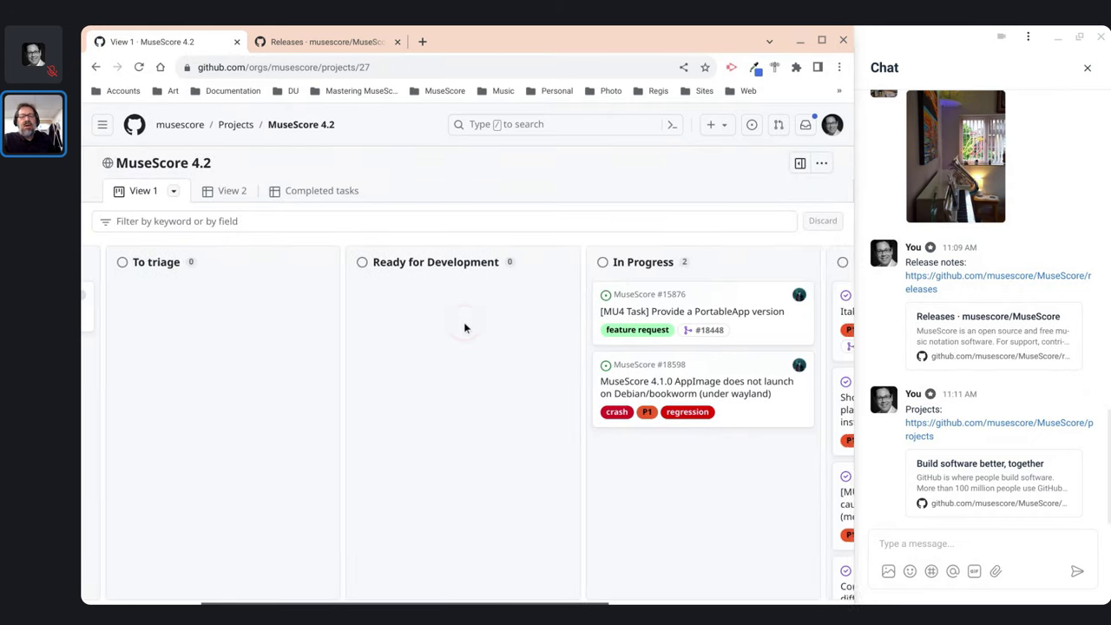
pyautogui.hscroll(10, 464, 328)
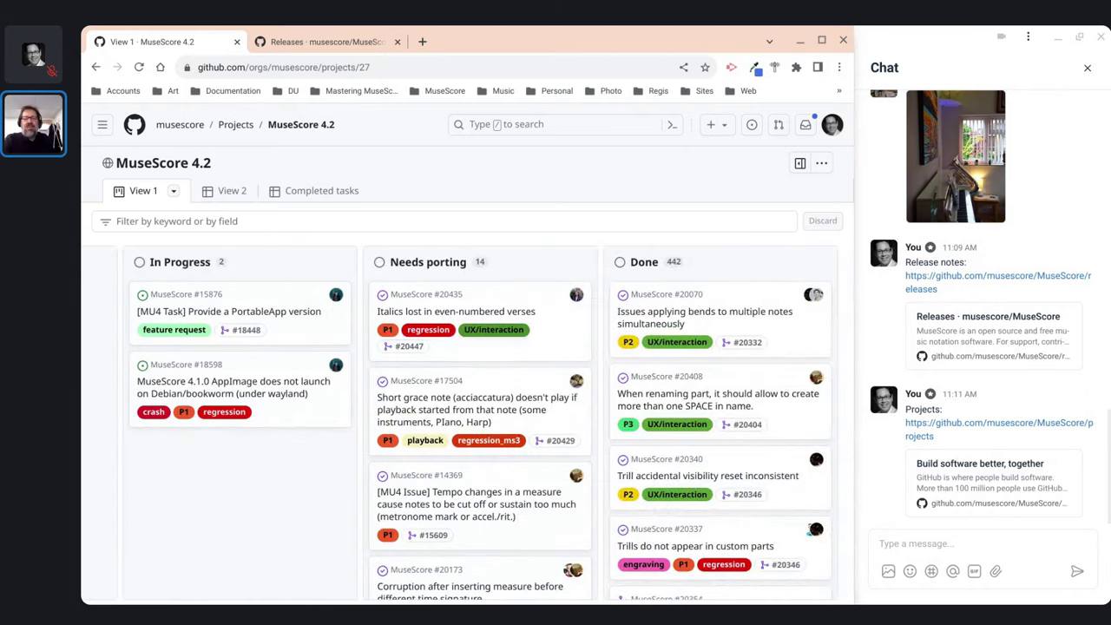
# Go back to the project list, reopen the MuseScore 4.2 board and examine its columns up to In Progress
pyautogui.hotkey('alt', 'Left')
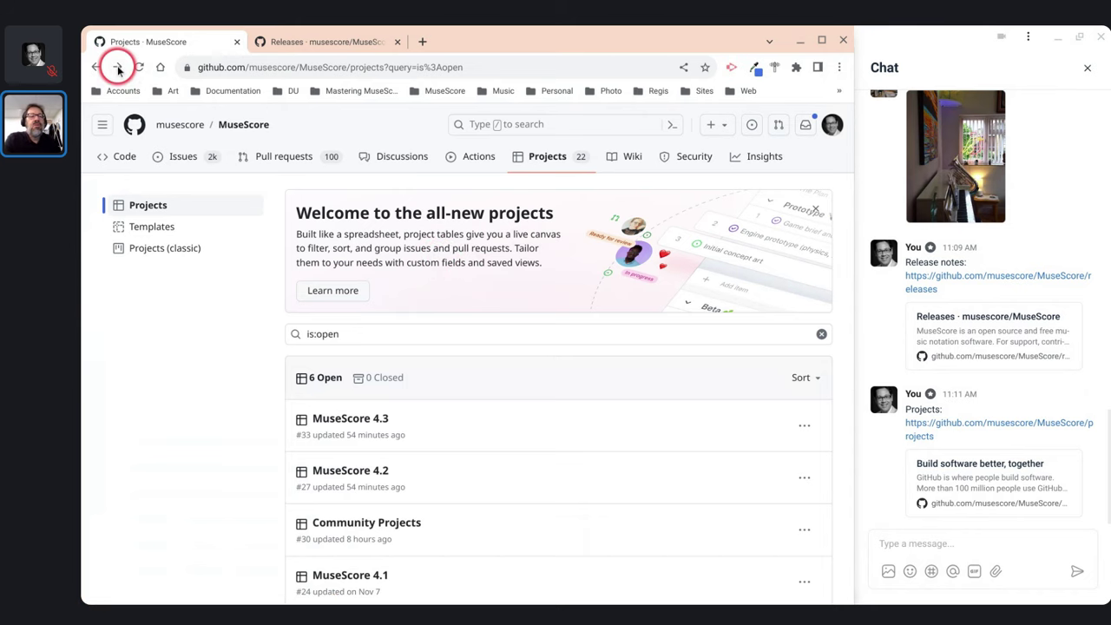
pyautogui.click(118, 67)
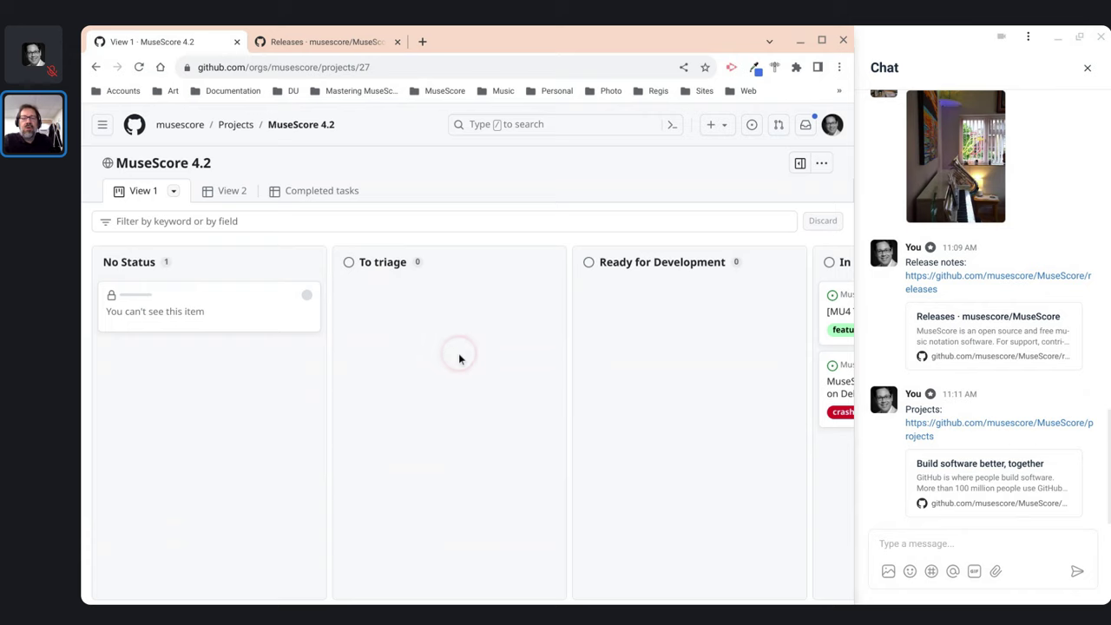
pyautogui.hscroll(3, 508, 243)
pyautogui.click(509, 261)
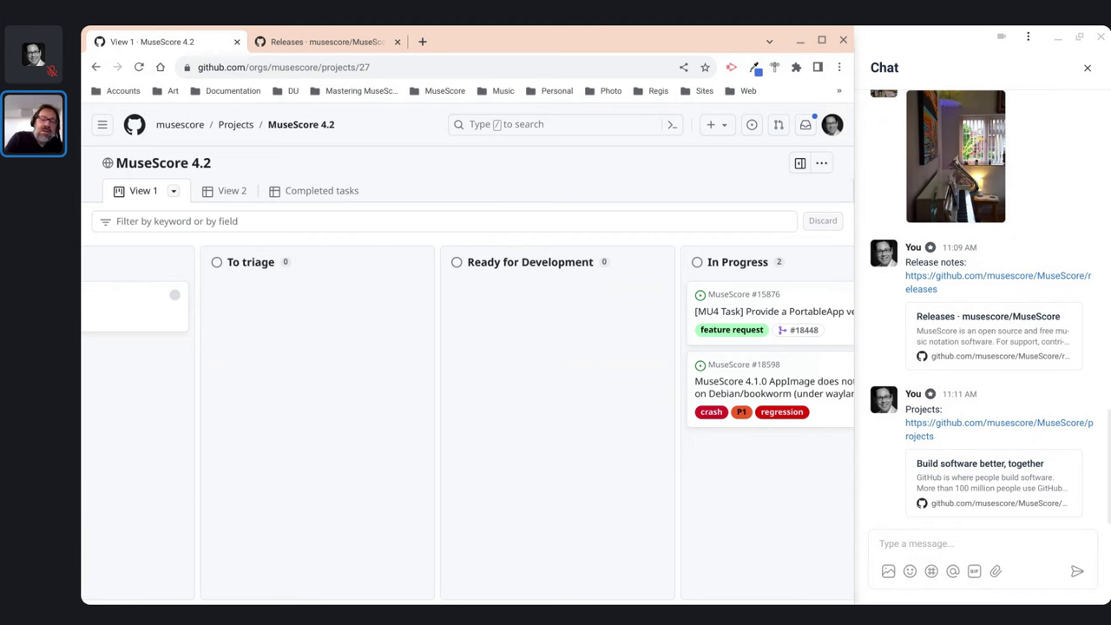
pyautogui.hscroll(5, 596, 277)
pyautogui.click(596, 278)
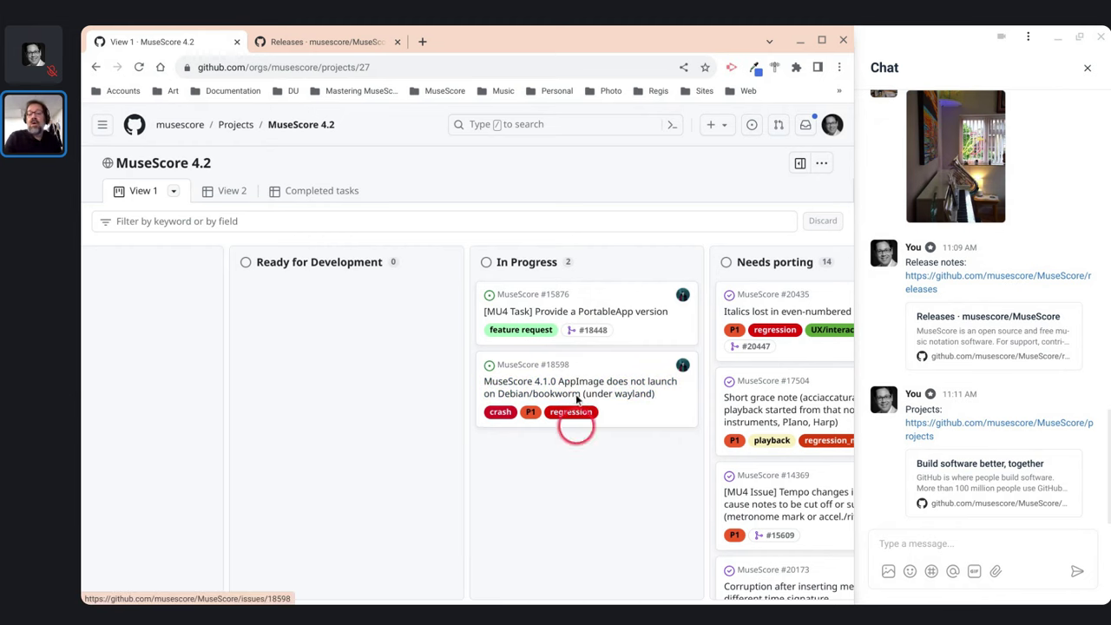
pyautogui.hscroll(5, 596, 290)
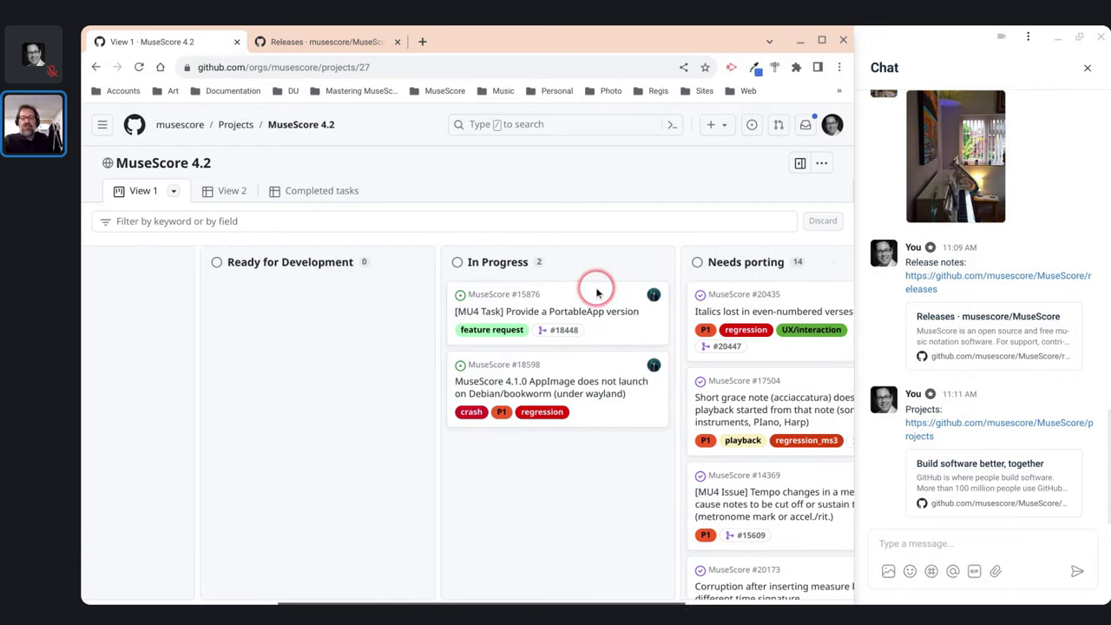
pyautogui.click(598, 259)
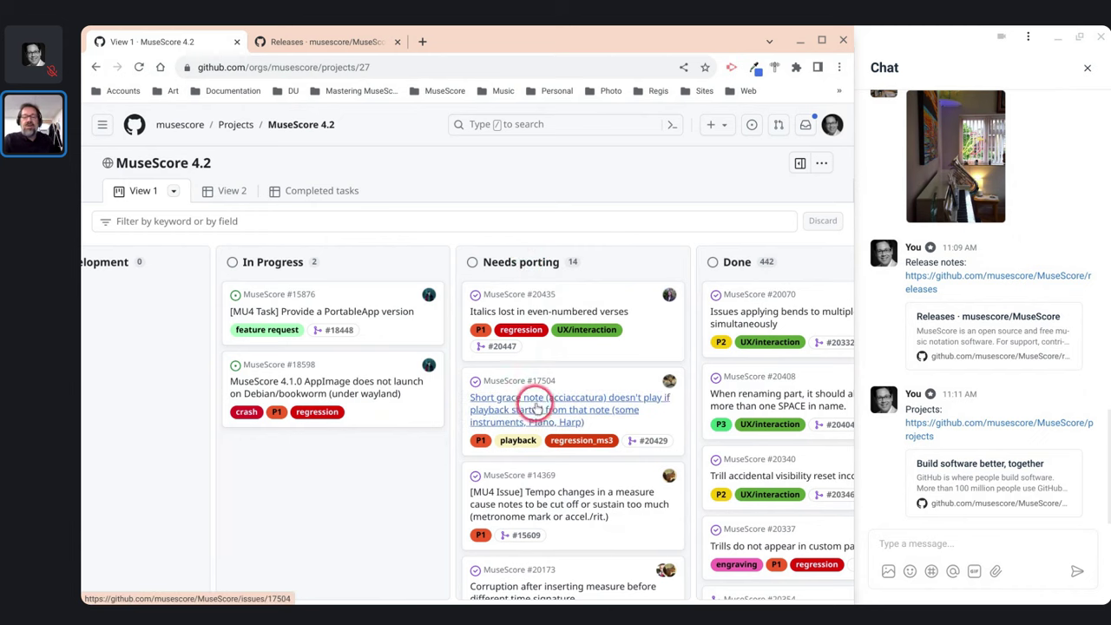
# Read through the issues in the Needs porting column of the MuseScore 4.2 board
pyautogui.scroll(-10, 531, 404)
pyautogui.scroll(-5, 537, 408)
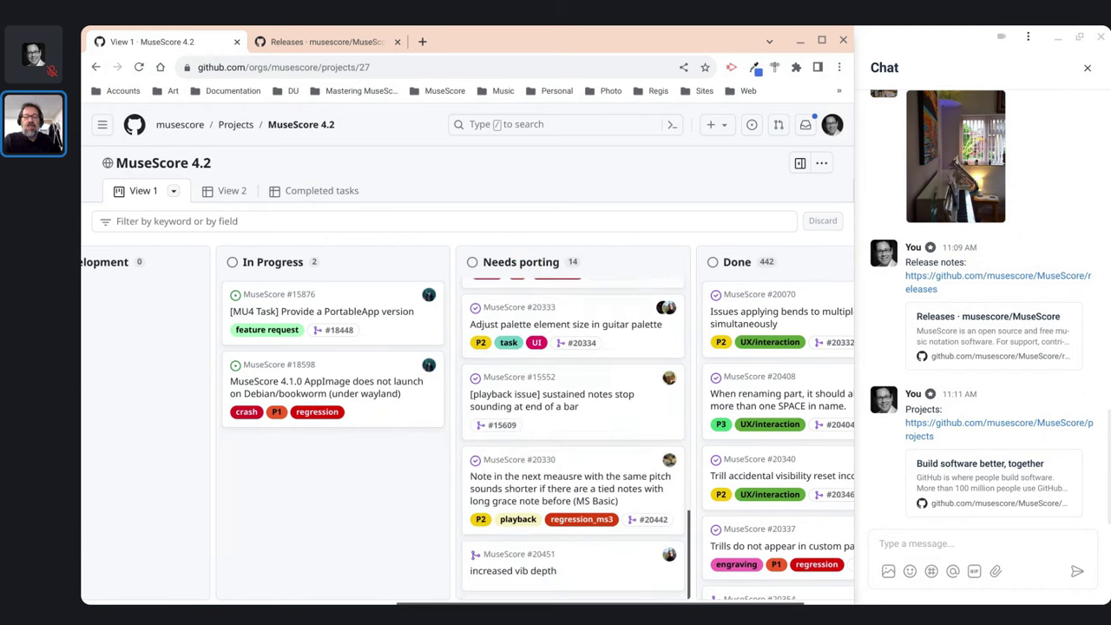
pyautogui.scroll(-5, 538, 400)
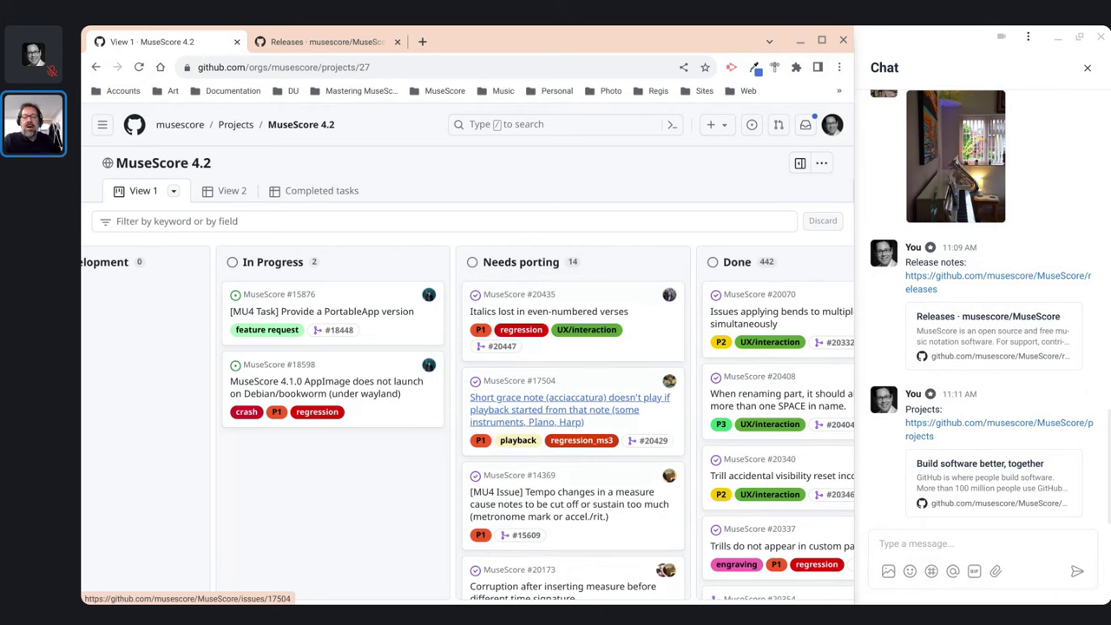
pyautogui.scroll(-3, 666, 317)
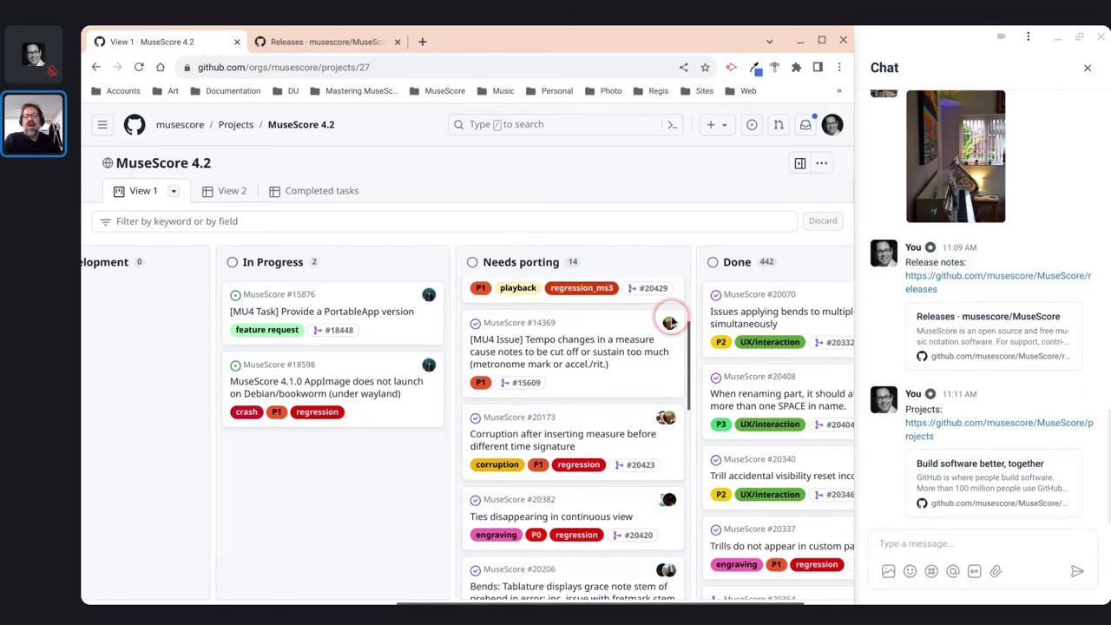
pyautogui.scroll(-6, 669, 323)
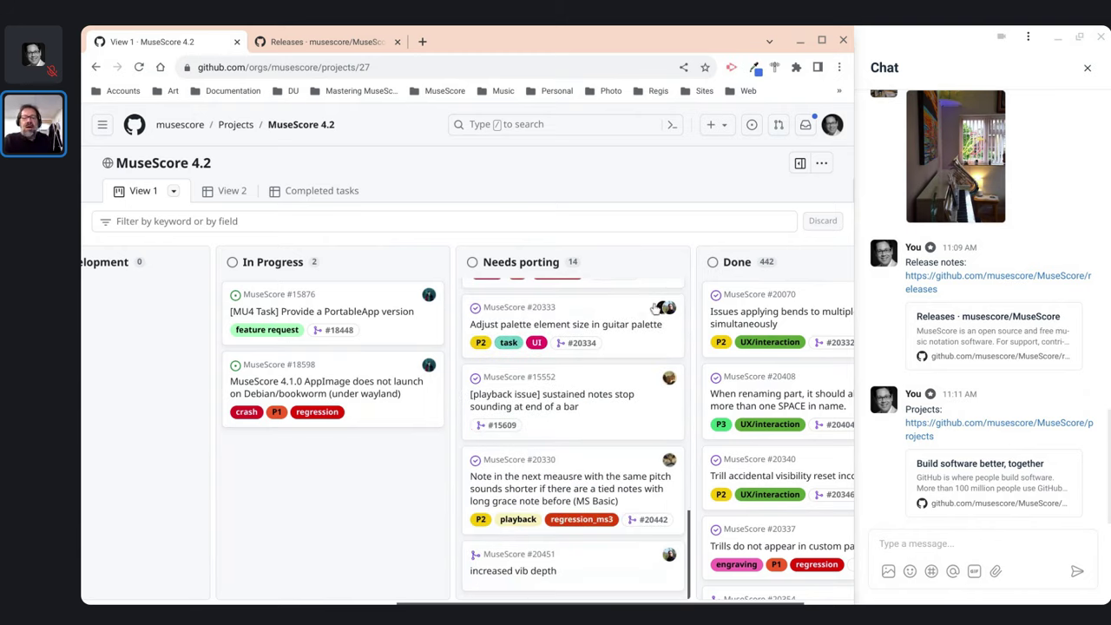
pyautogui.scroll(1, 558, 398)
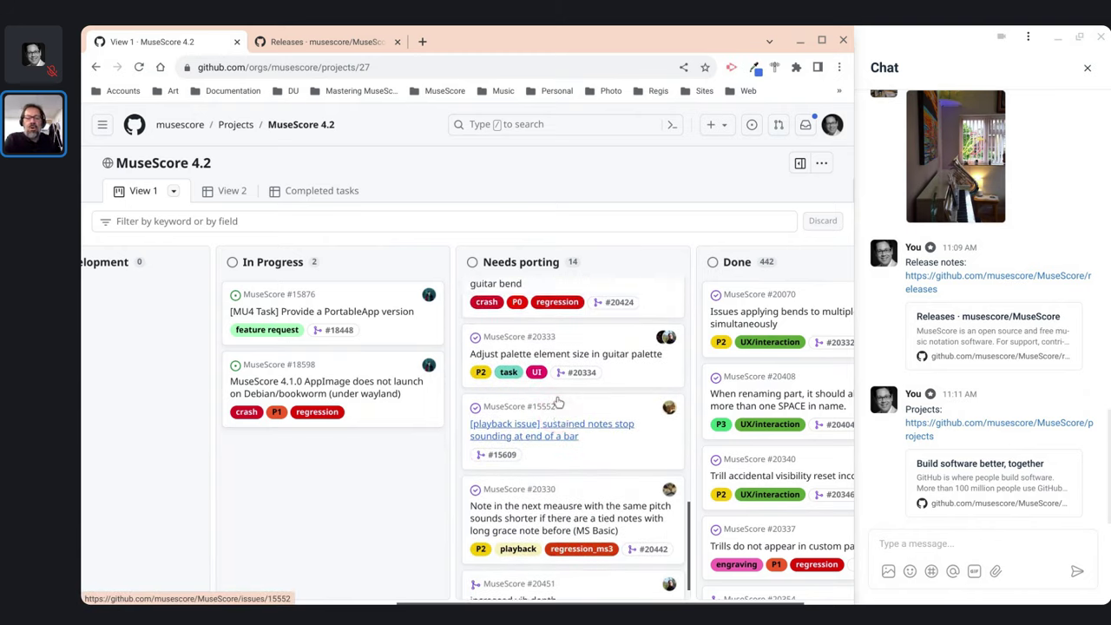
pyautogui.scroll(5, 558, 402)
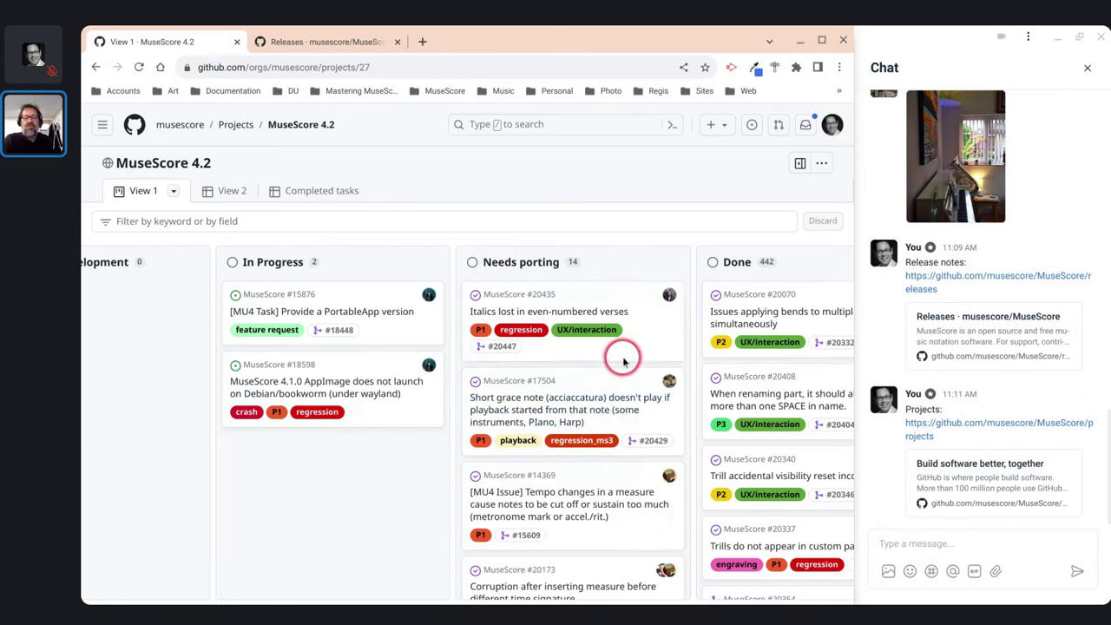
pyautogui.scroll(-5, 620, 353)
pyautogui.scroll(5, 619, 354)
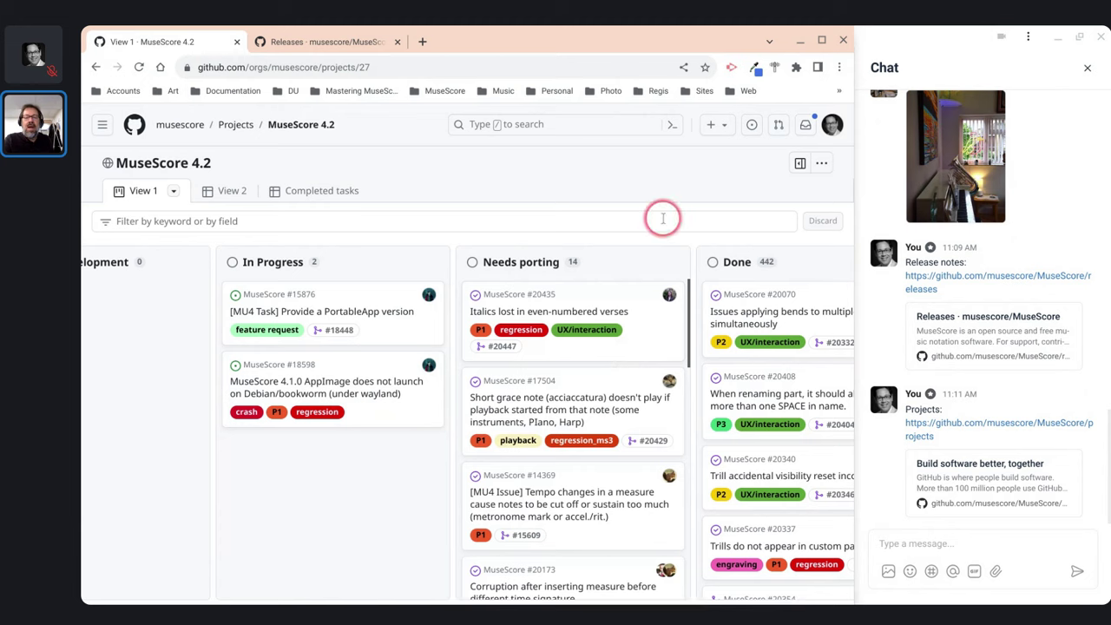
# Skim the completed issues in the Done column of the MuseScore 4.2 board
pyautogui.hscroll(2, 657, 246)
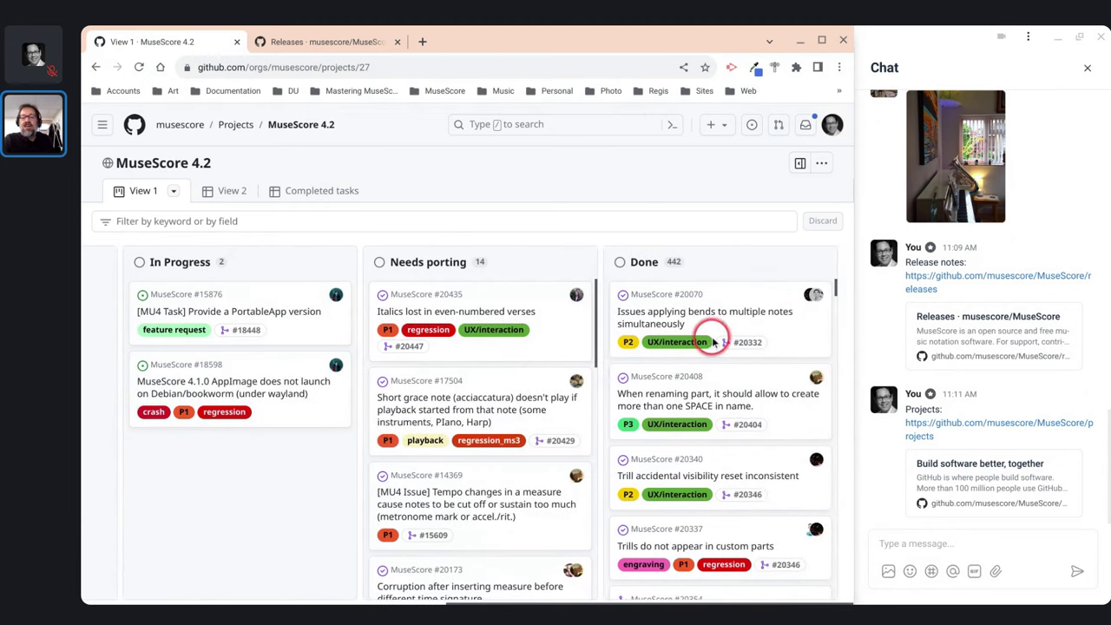
pyautogui.scroll(-10, 712, 343)
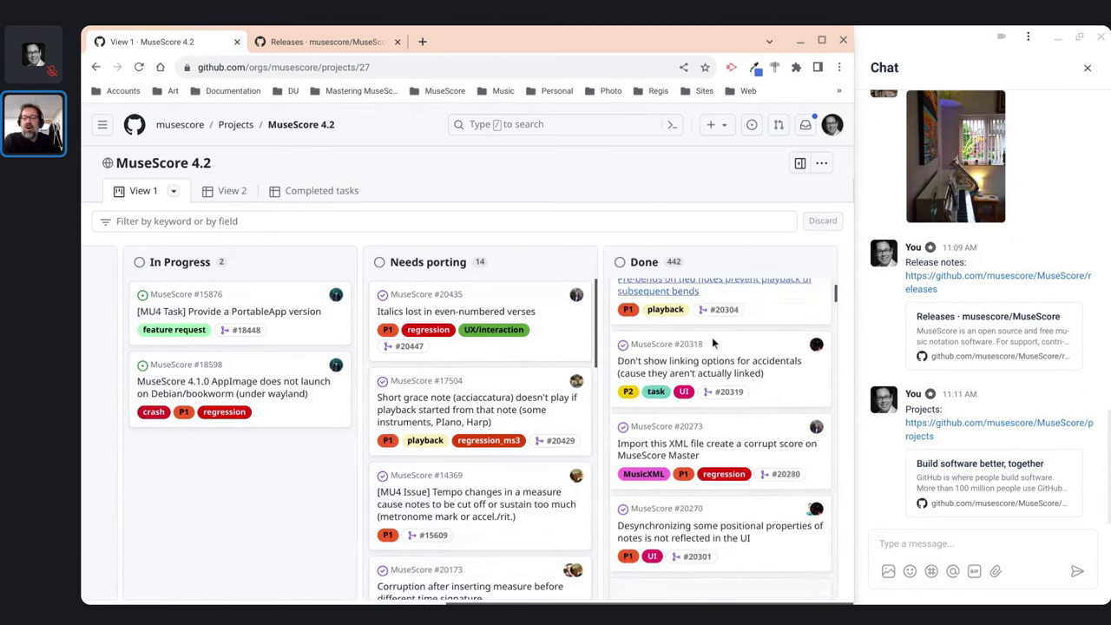
pyautogui.scroll(-15, 712, 343)
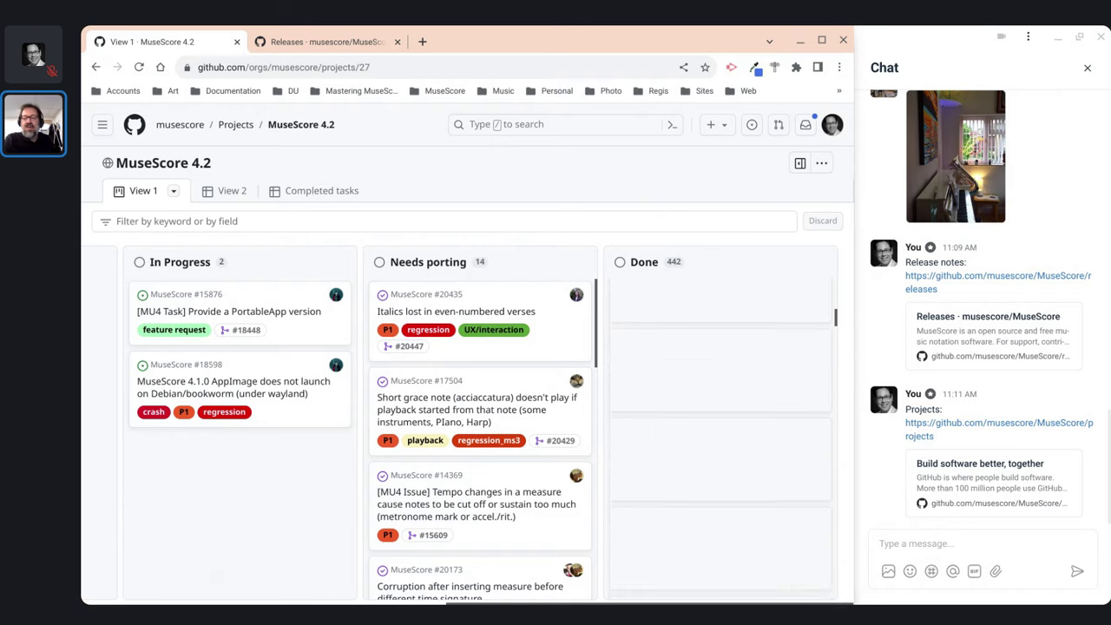
pyautogui.scroll(-5, 712, 343)
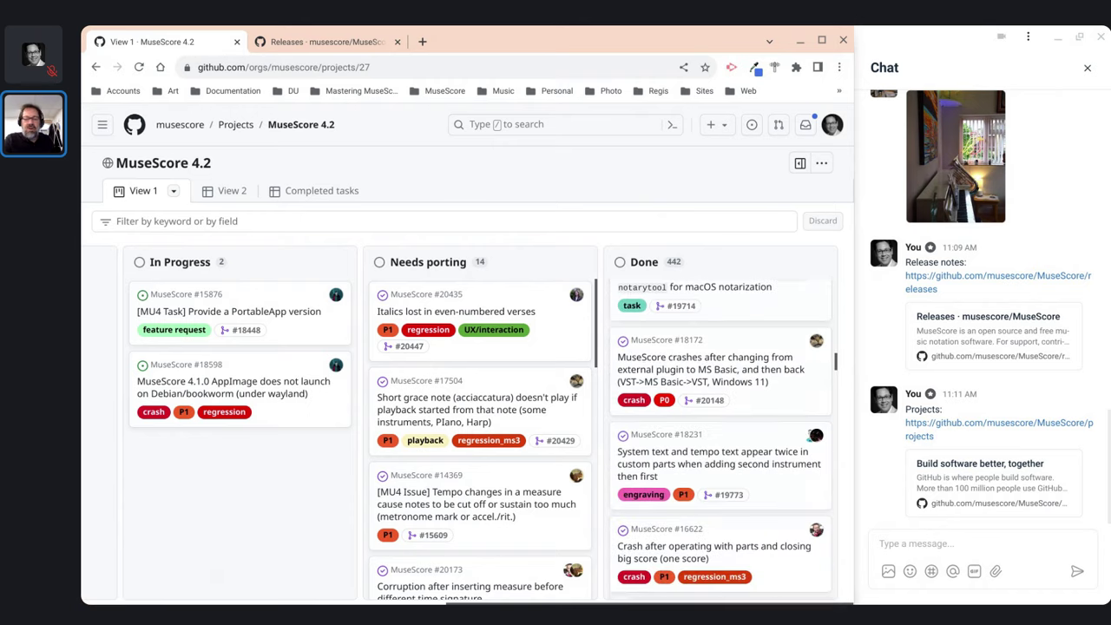
pyautogui.scroll(-5, 764, 436)
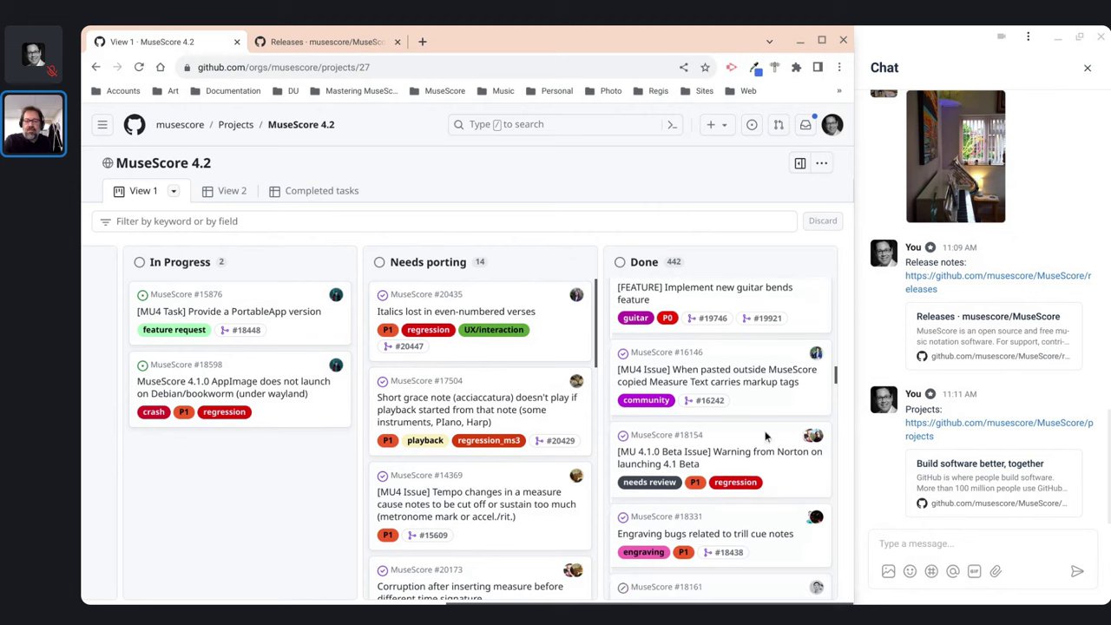
pyautogui.scroll(-1, 769, 441)
pyautogui.scroll(-5, 773, 447)
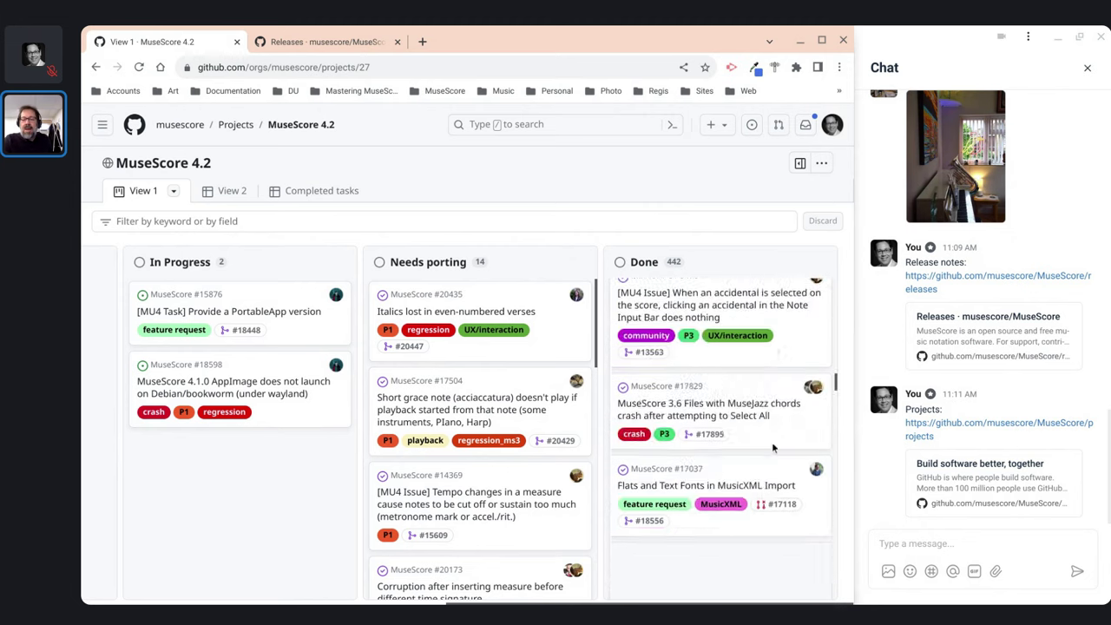
pyautogui.scroll(-6, 720, 434)
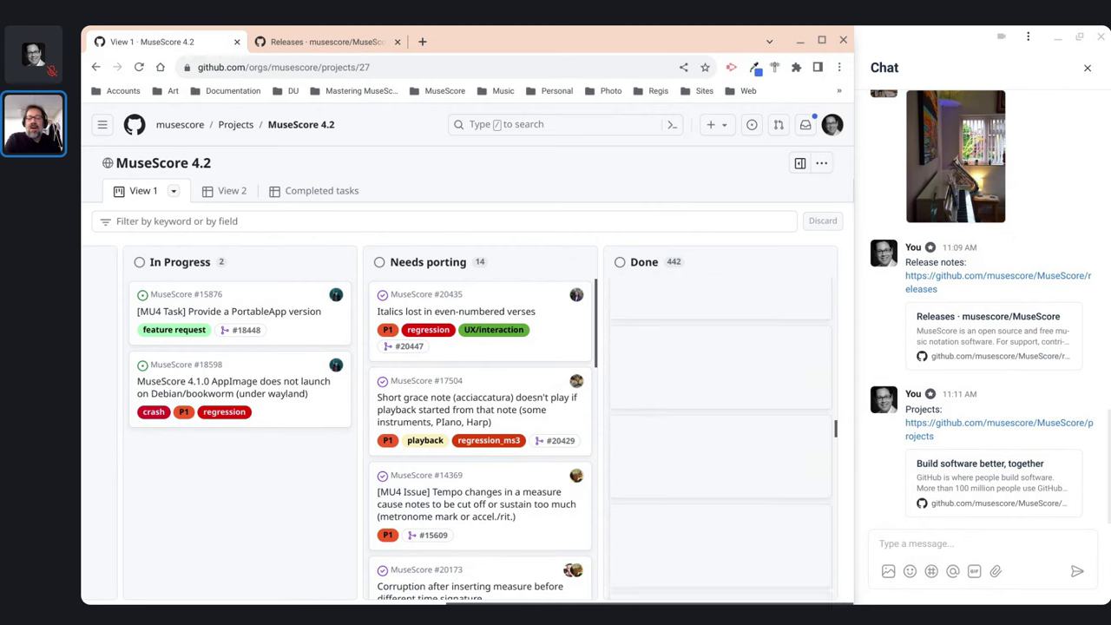
pyautogui.scroll(-10, 721, 434)
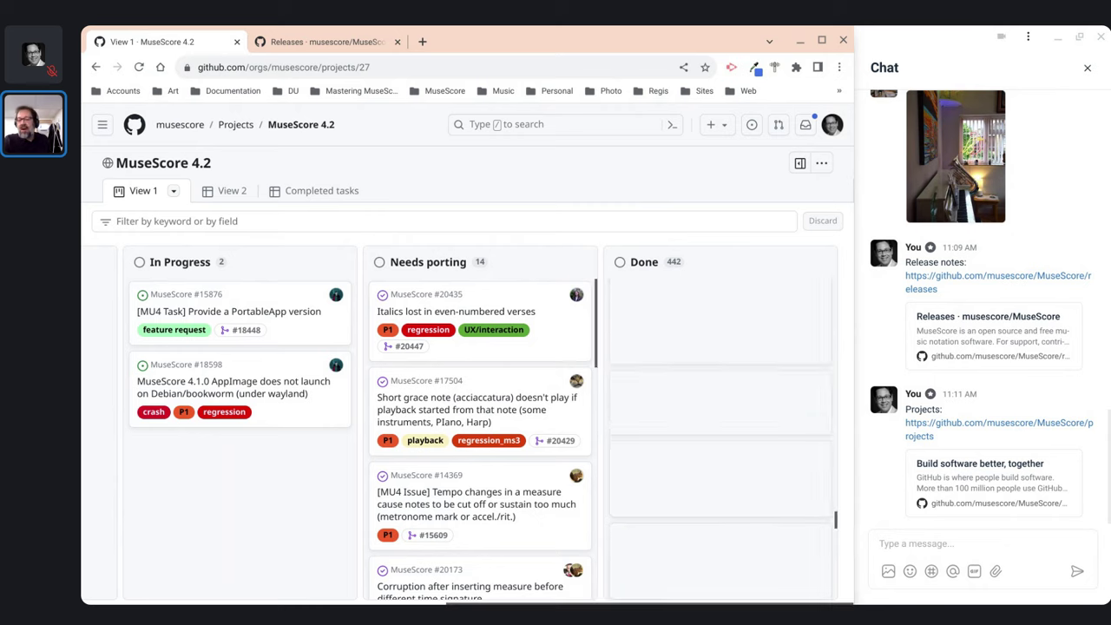
# Go back to the MuseScore project list and open the MuseScore 4.3 project board
pyautogui.click(484, 117)
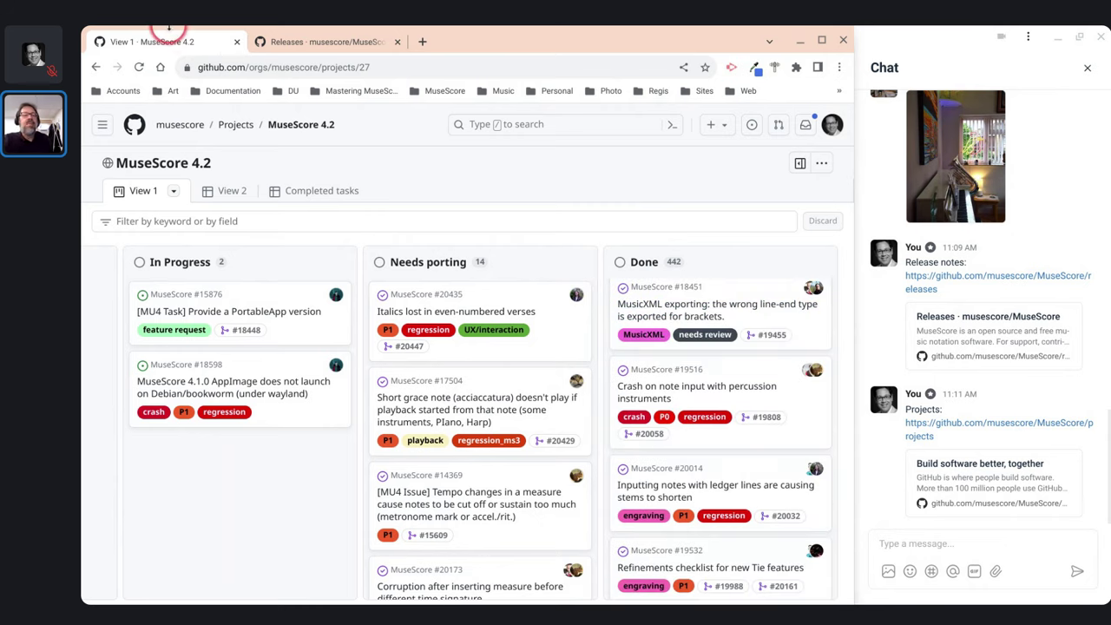
pyautogui.click(97, 68)
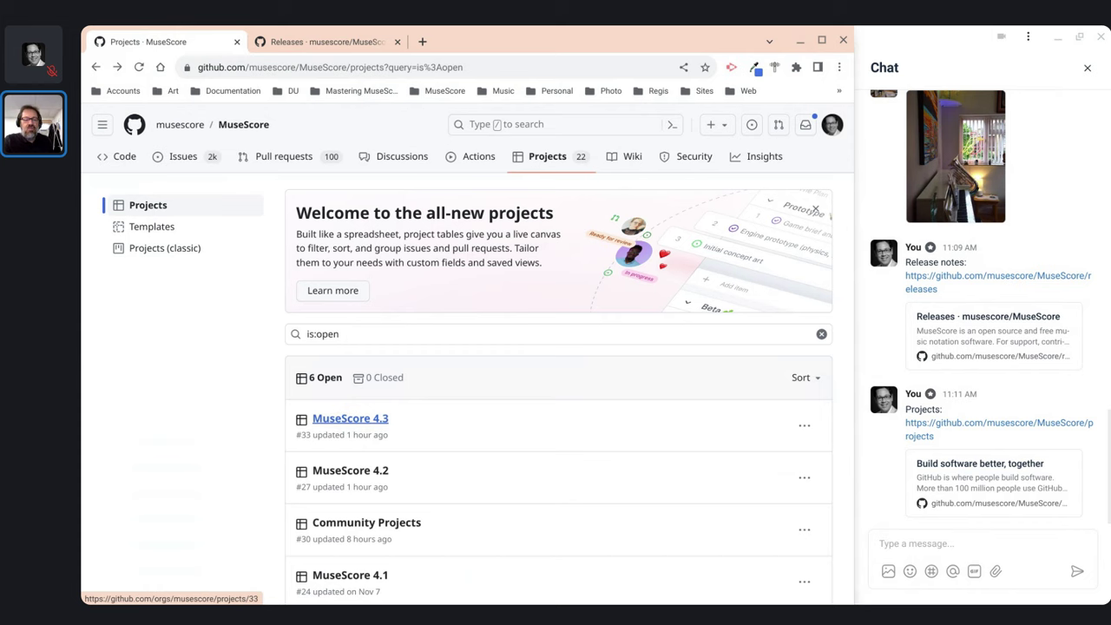
pyautogui.click(350, 419)
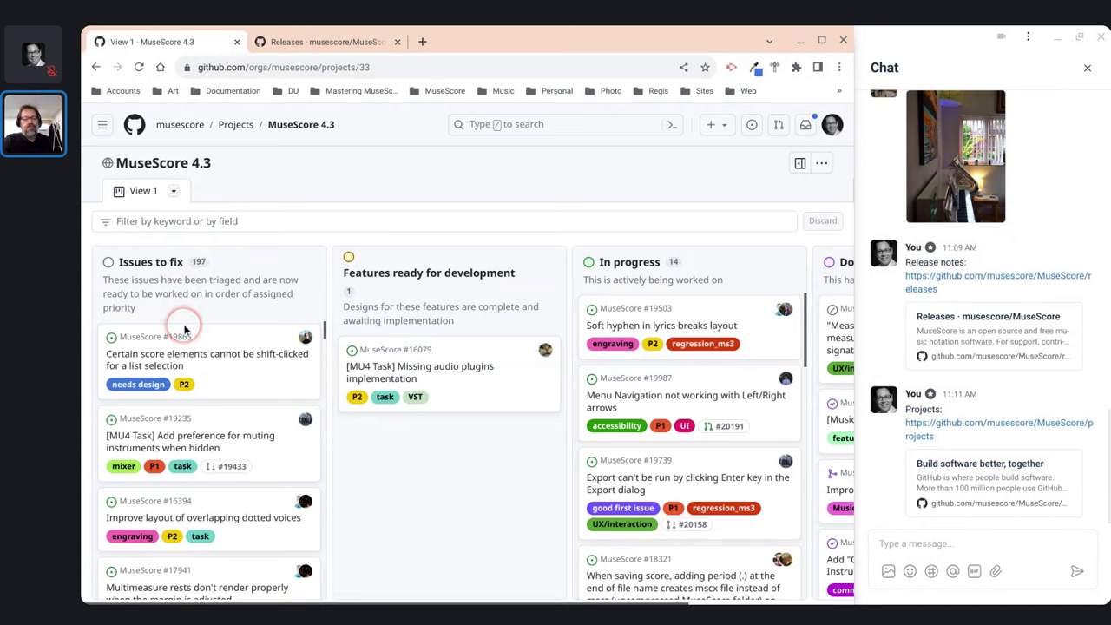
# Look through the Issues to fix column of the MuseScore 4.3 board down to the Mixer padding and Braille output issues
pyautogui.scroll(-10, 211, 392)
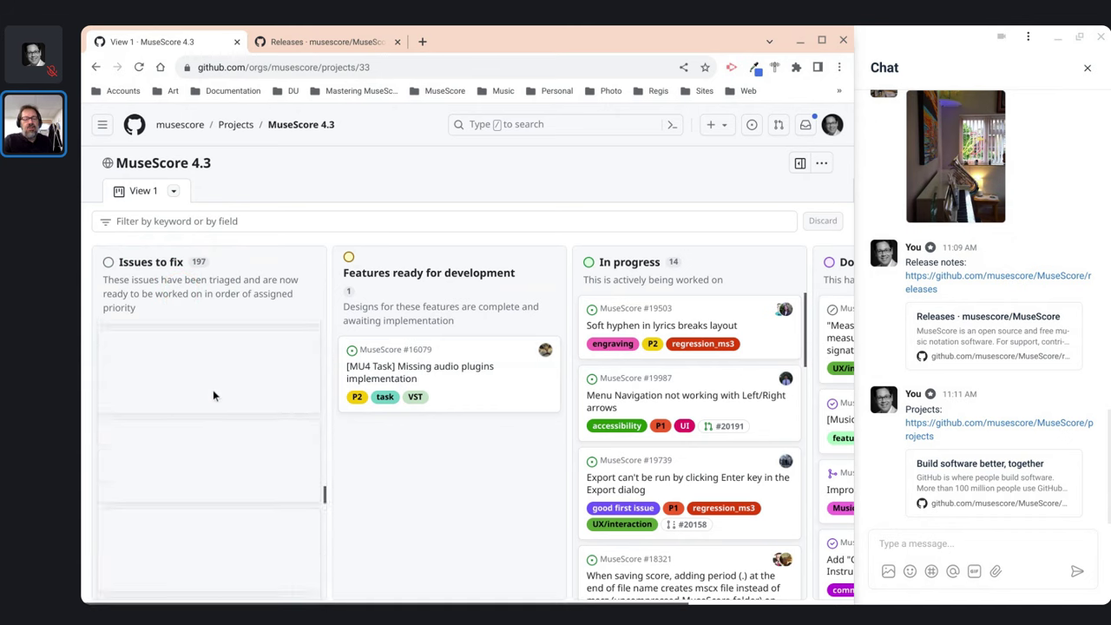
pyautogui.scroll(-5, 213, 395)
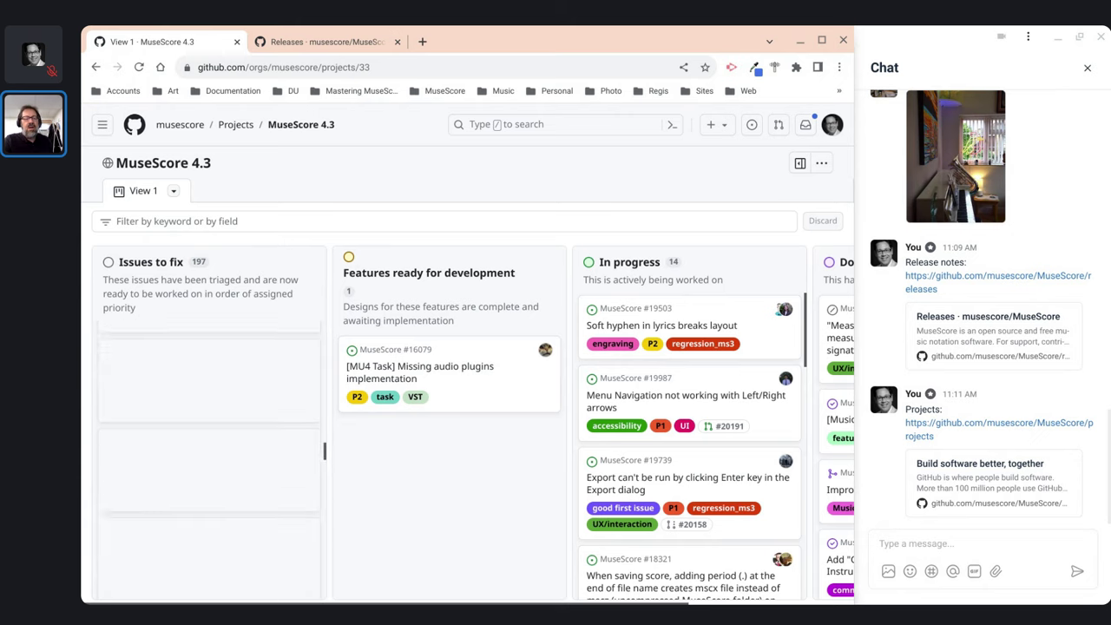
pyautogui.click(208, 415)
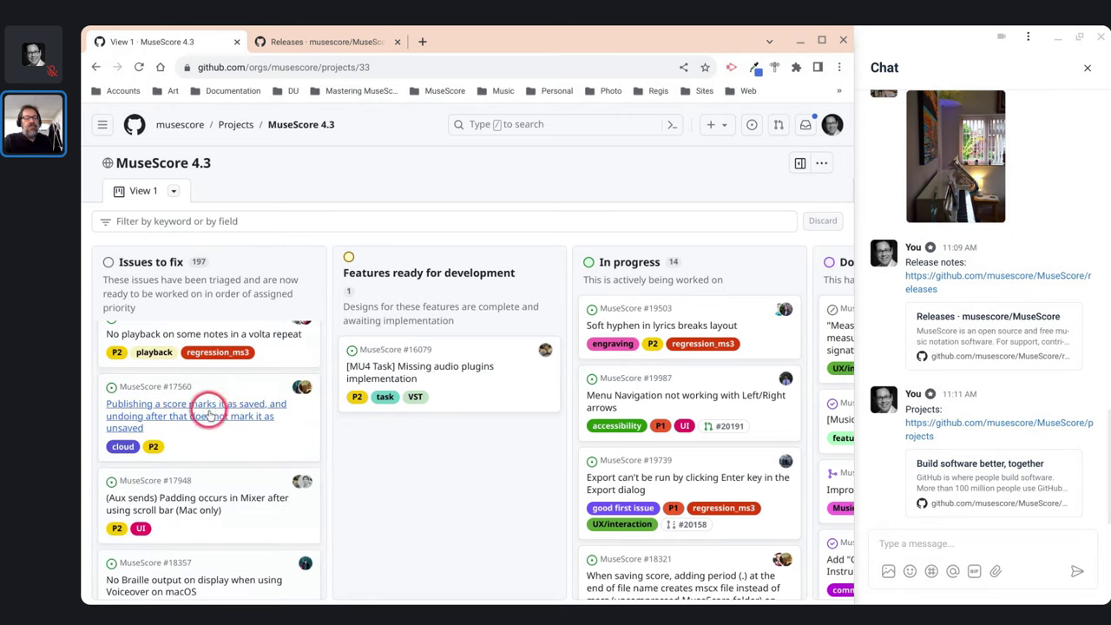
pyautogui.scroll(-1, 223, 378)
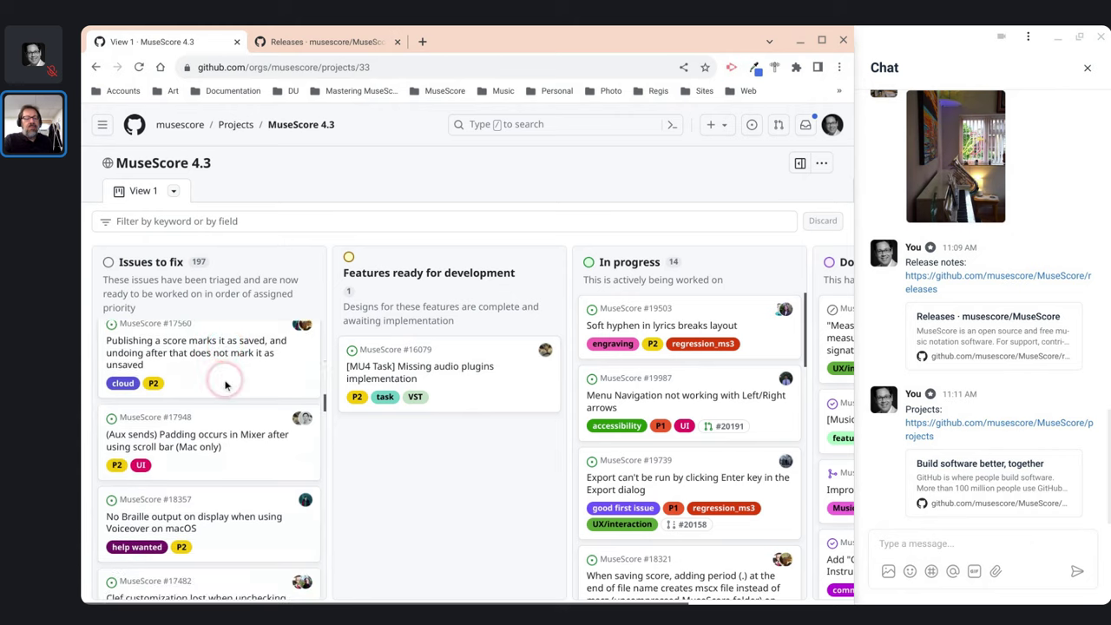
pyautogui.scroll(-1, 225, 385)
pyautogui.click(201, 414)
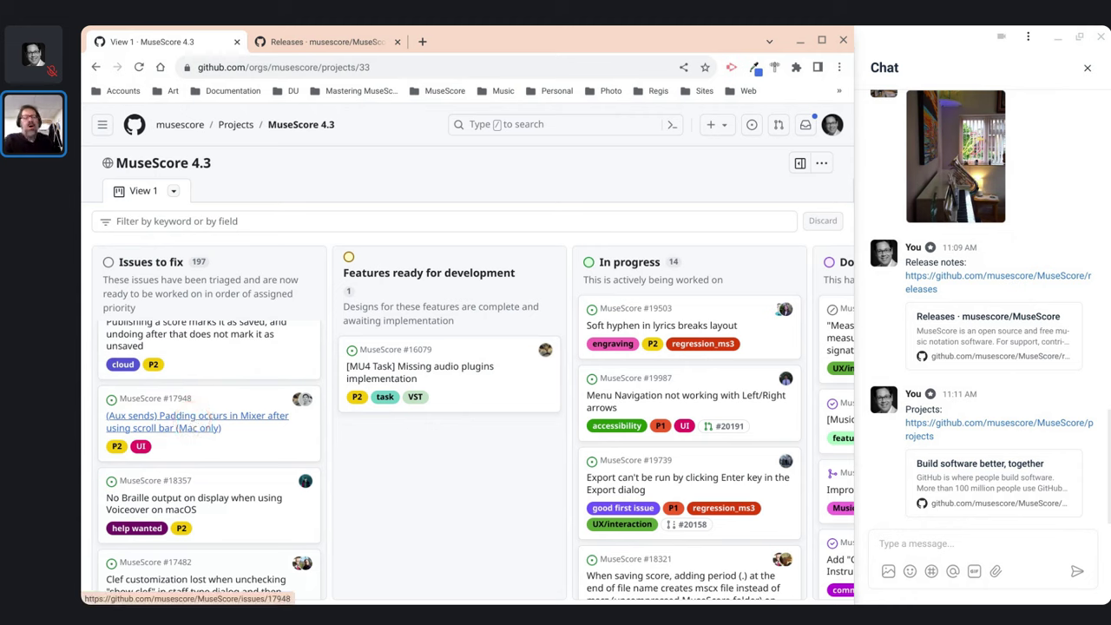
pyautogui.scroll(-1, 207, 456)
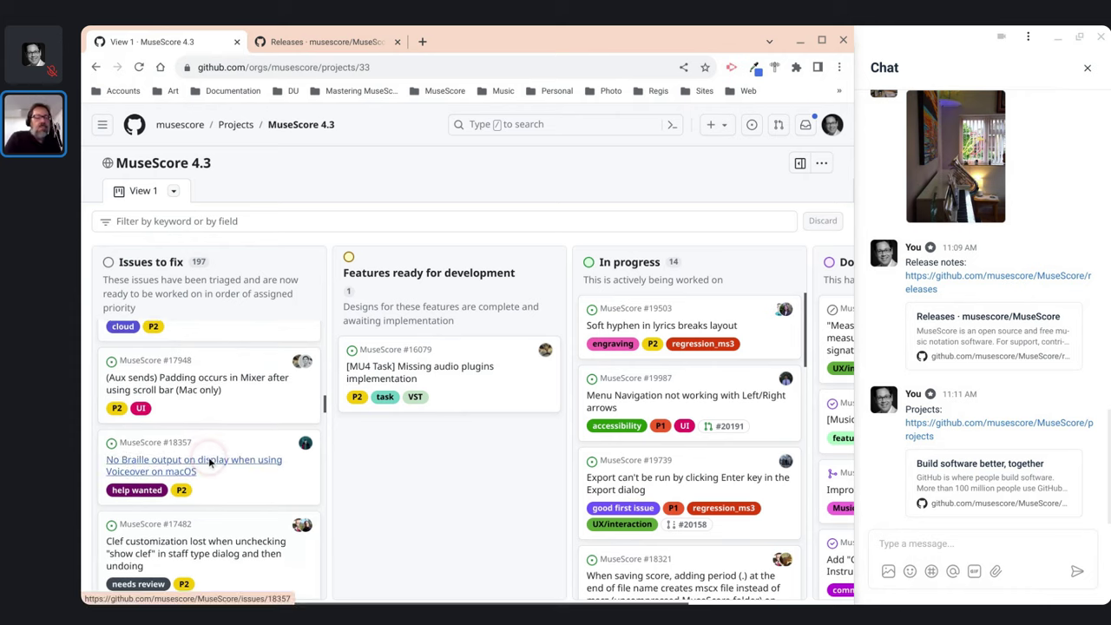
pyautogui.scroll(1, 209, 462)
pyautogui.scroll(-2, 209, 462)
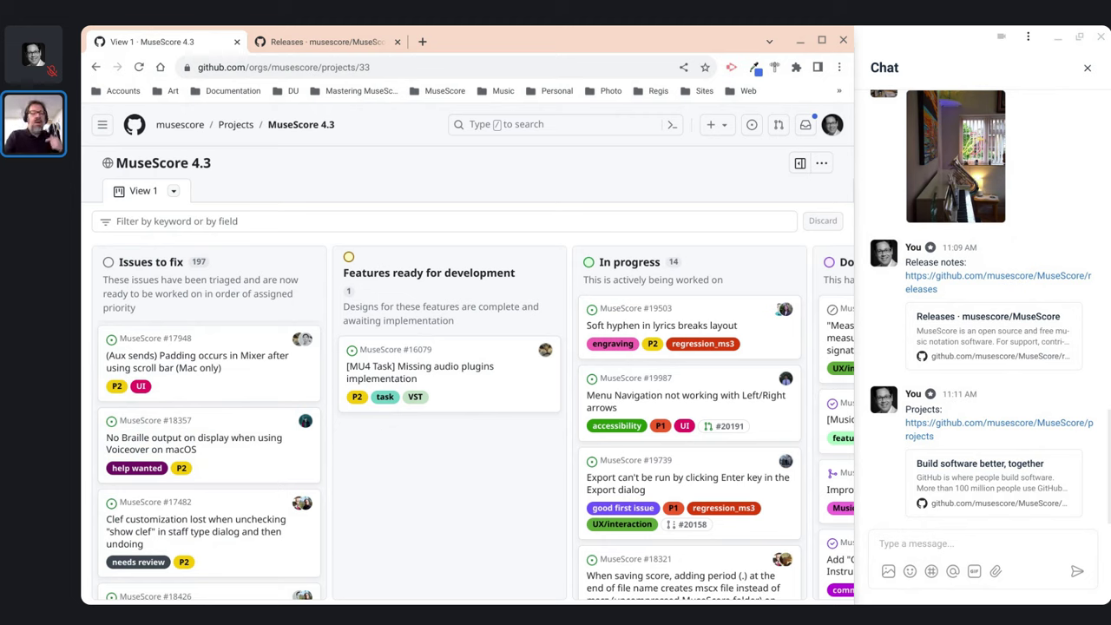
# Examine the card for the missing Braille output with Voiceover on macOS, including its help wanted and P2 labels
pyautogui.click(211, 449)
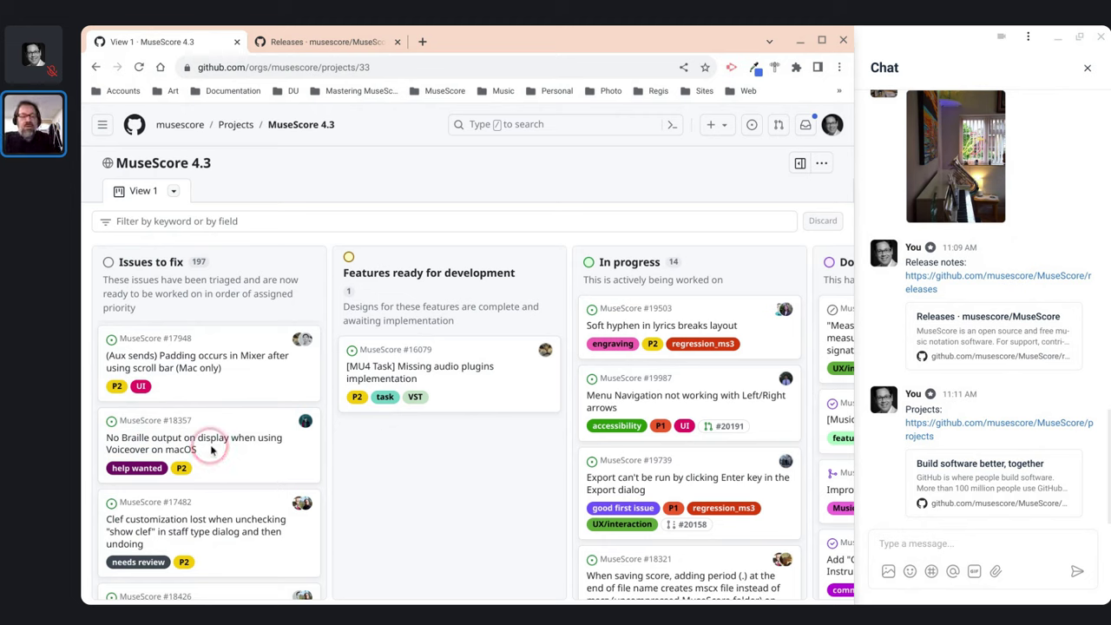
pyautogui.click(185, 447)
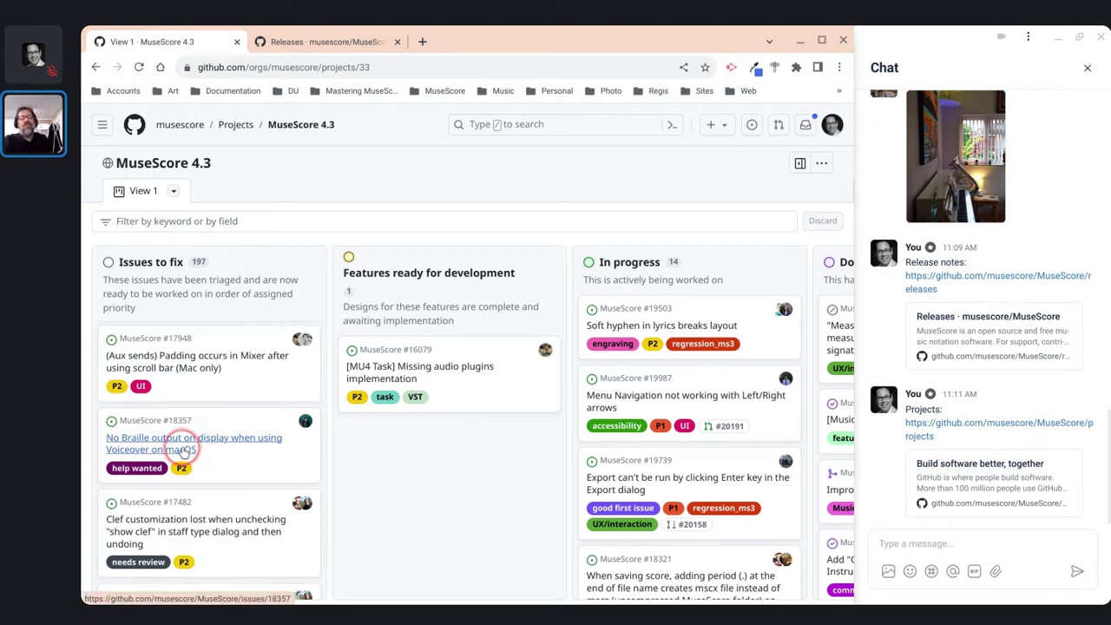
pyautogui.click(264, 472)
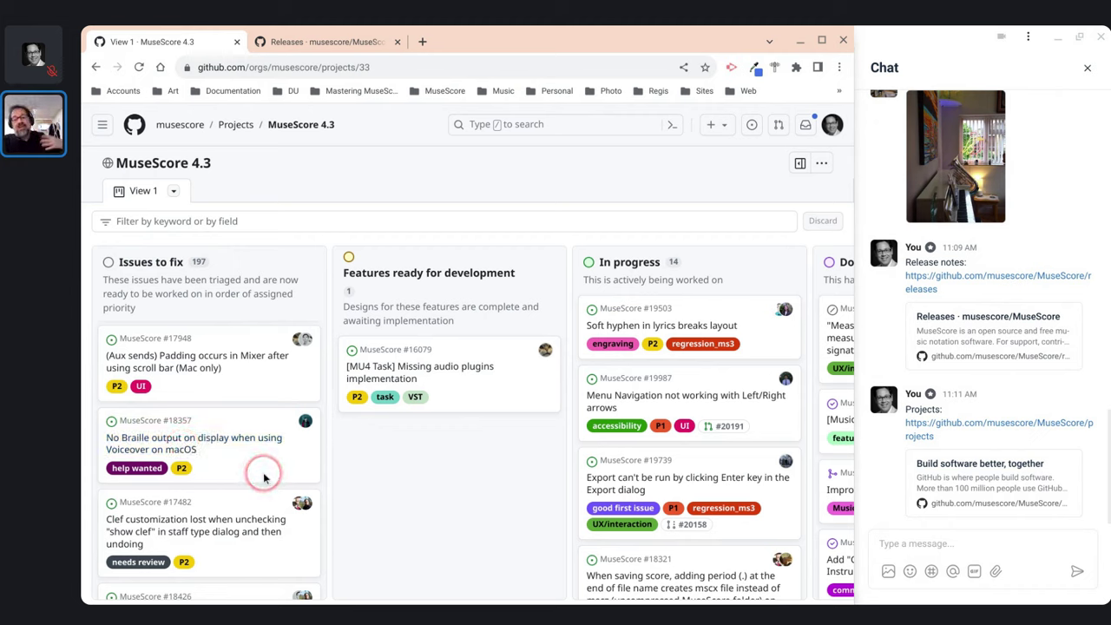
pyautogui.click(259, 466)
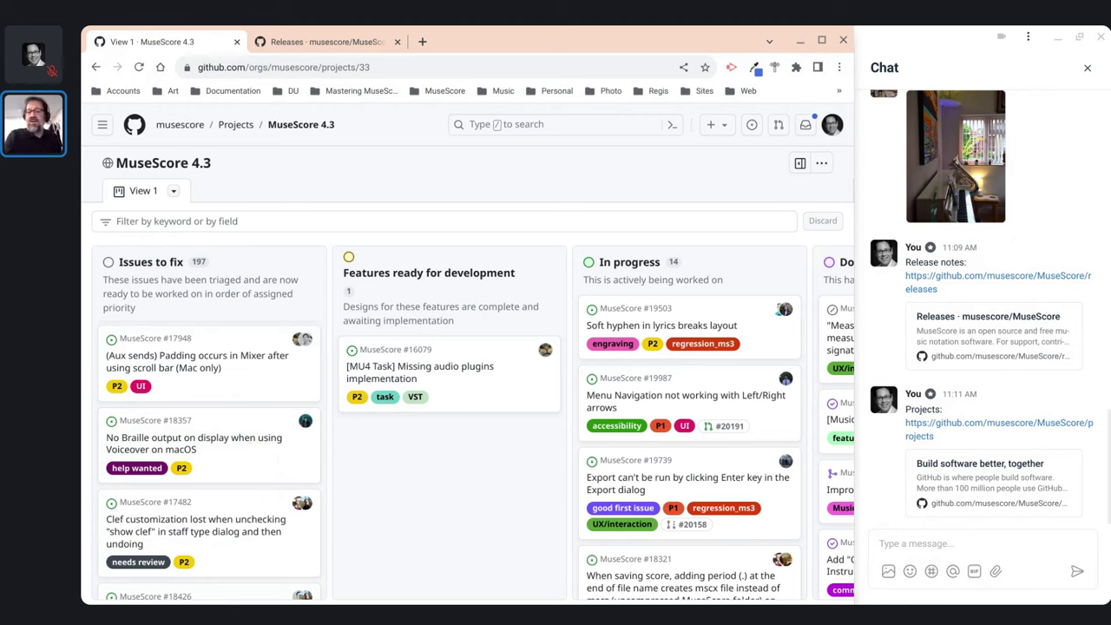
pyautogui.moveTo(207, 462)
pyautogui.mouseDown()
pyautogui.moveTo(144, 476)
pyautogui.moveTo(136, 390)
pyautogui.moveTo(281, 369)
pyautogui.moveTo(276, 447)
pyautogui.moveTo(244, 486)
pyautogui.moveTo(244, 469)
pyautogui.mouseUp()
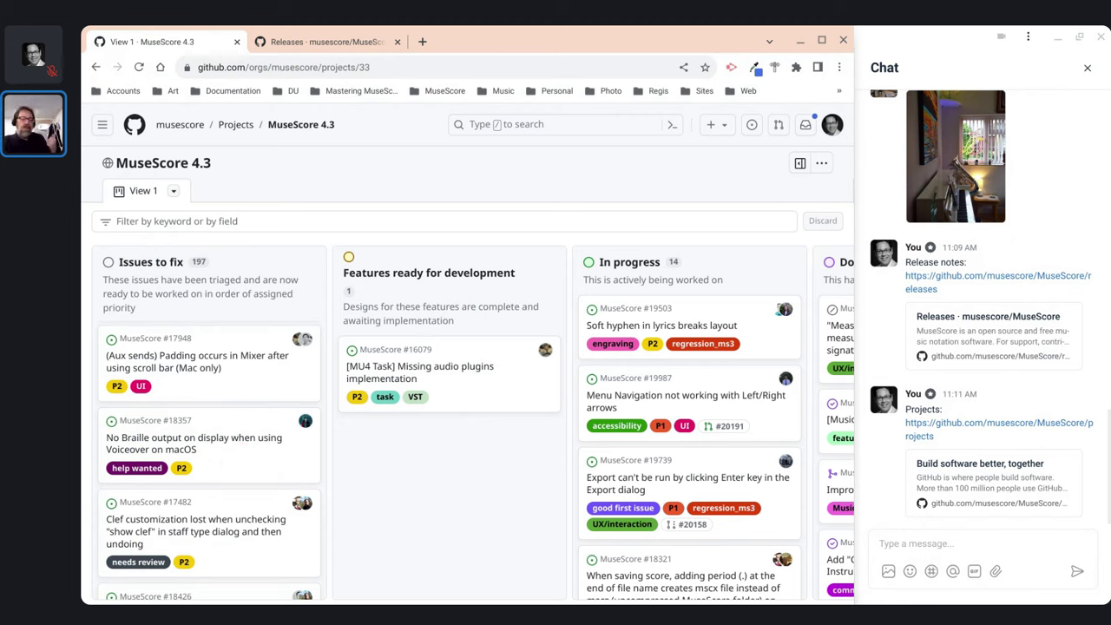
pyautogui.moveTo(174, 466); pyautogui.dragTo(181, 469)
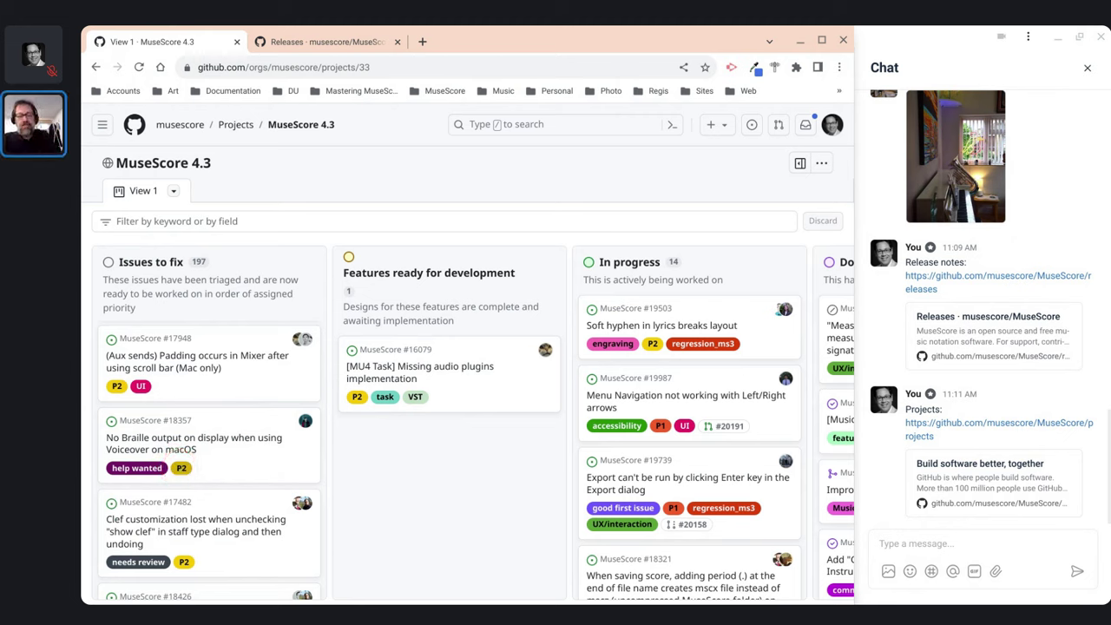
pyautogui.moveTo(180, 469); pyautogui.dragTo(224, 477)
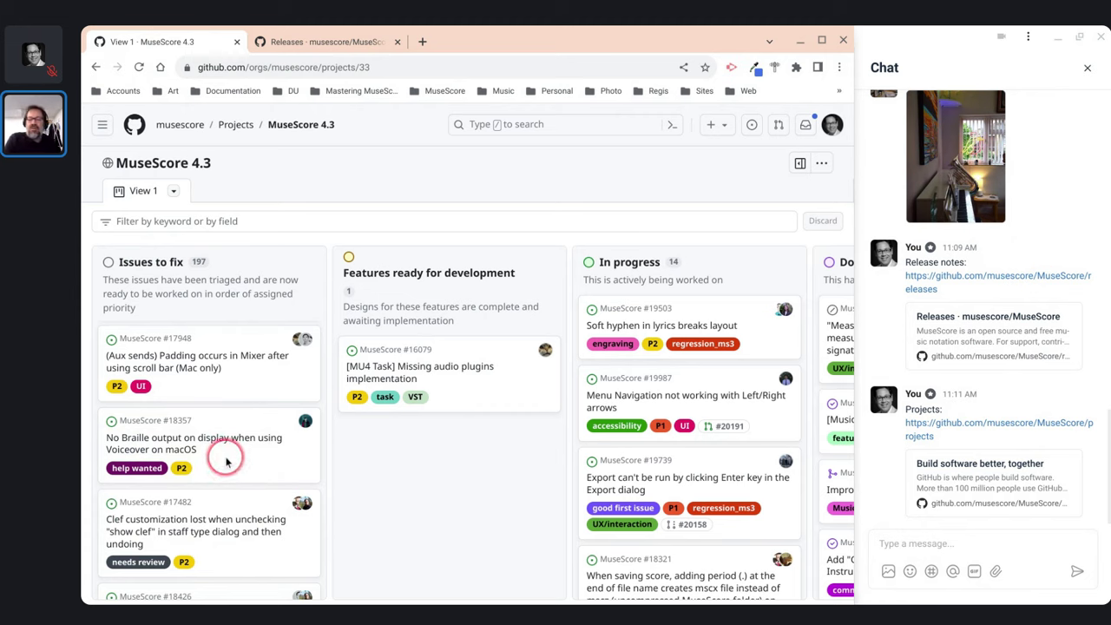
pyautogui.scroll(-1, 224, 458)
pyautogui.scroll(-2, 226, 462)
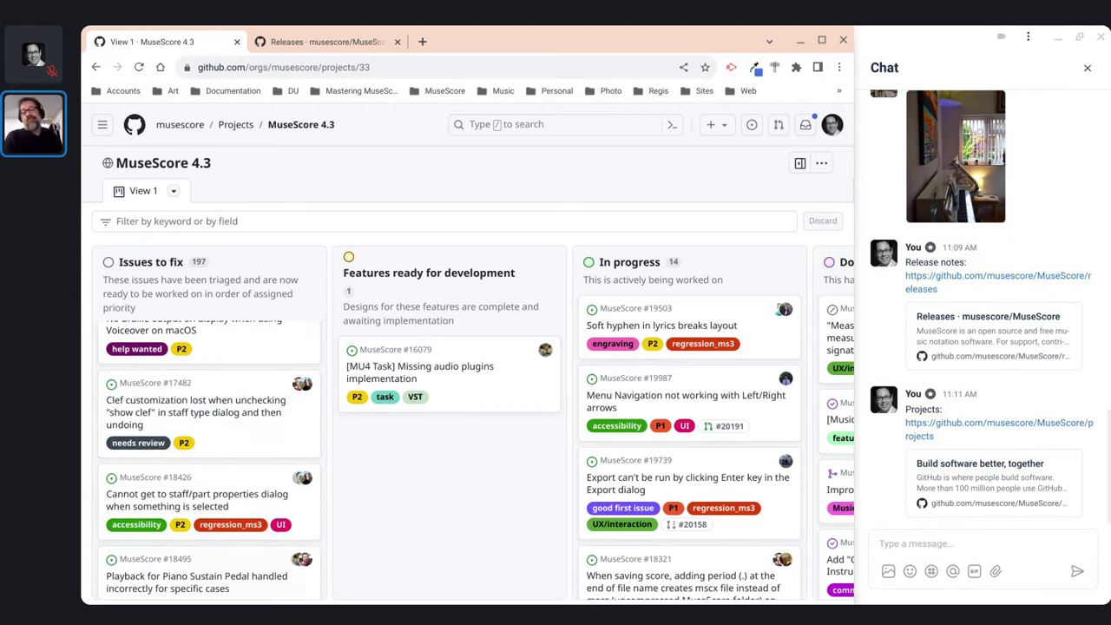
pyautogui.moveTo(149, 339); pyautogui.dragTo(128, 354)
pyautogui.scroll(2, 222, 347)
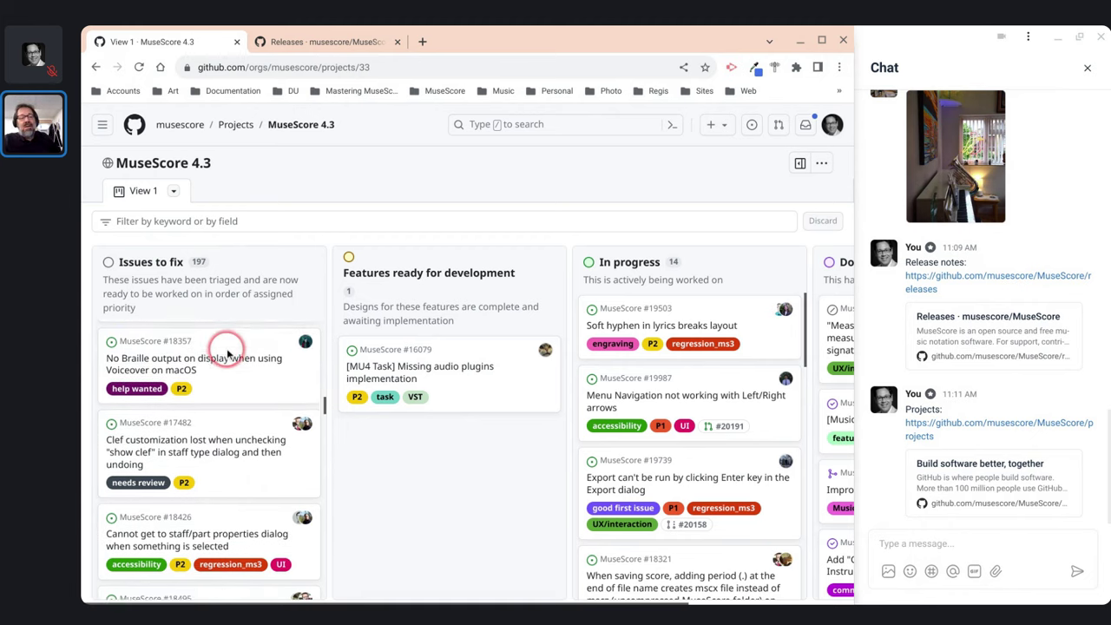
pyautogui.moveTo(178, 421); pyautogui.dragTo(135, 425)
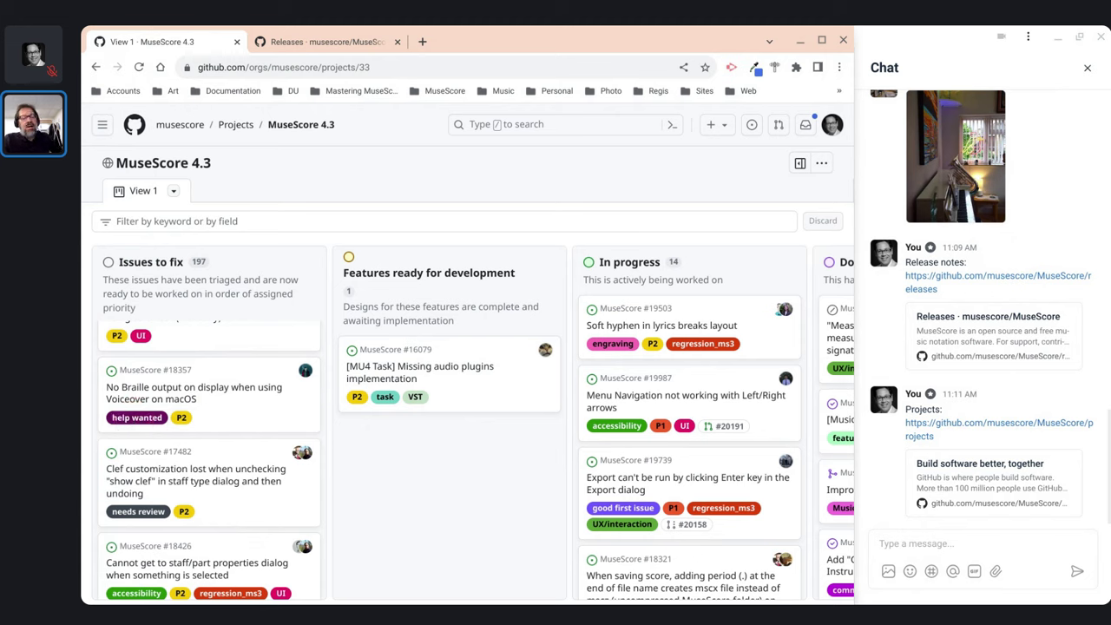
pyautogui.click(231, 392)
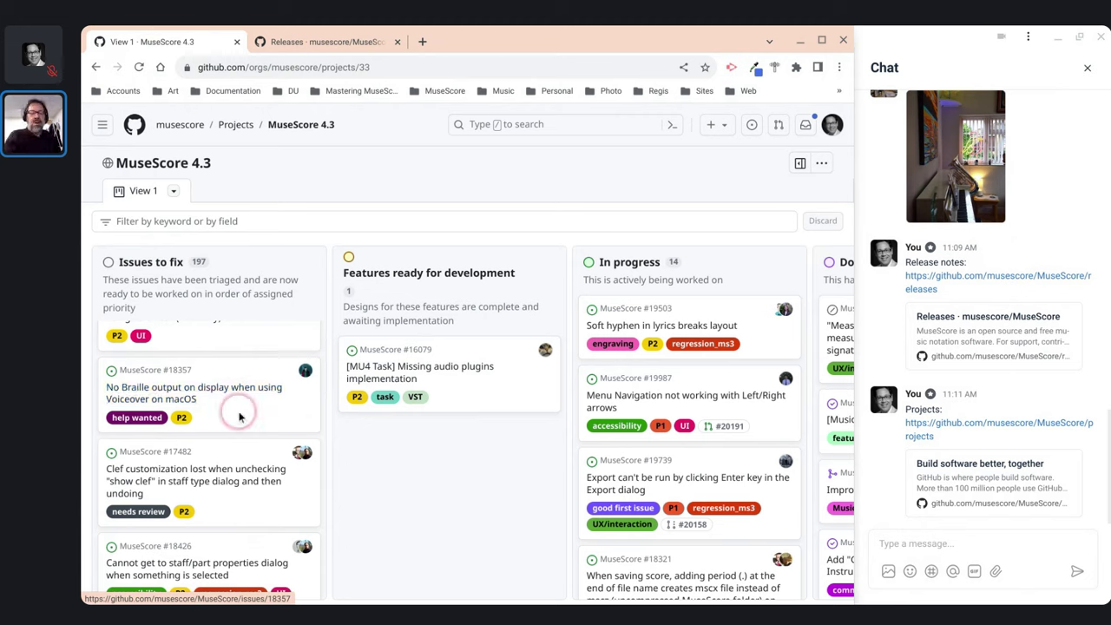
# Skim more cards in the Issues to fix column, return to its first issues and examine their priority labels
pyautogui.scroll(-1, 240, 413)
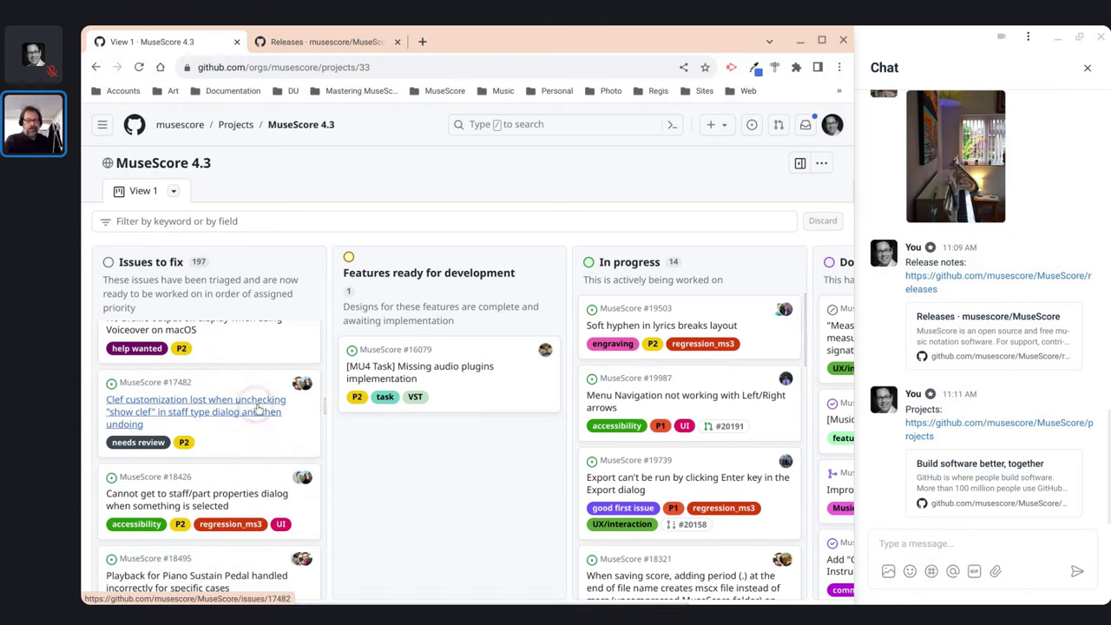
pyautogui.scroll(-4, 243, 474)
pyautogui.scroll(-2, 244, 476)
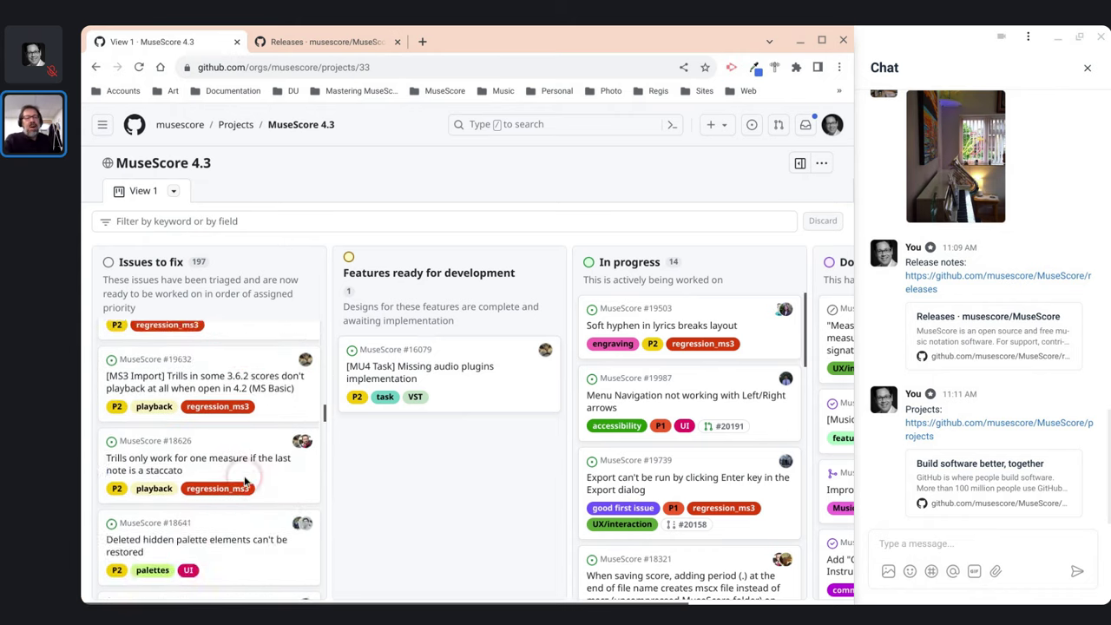
pyautogui.scroll(6, 244, 475)
pyautogui.scroll(-5, 208, 445)
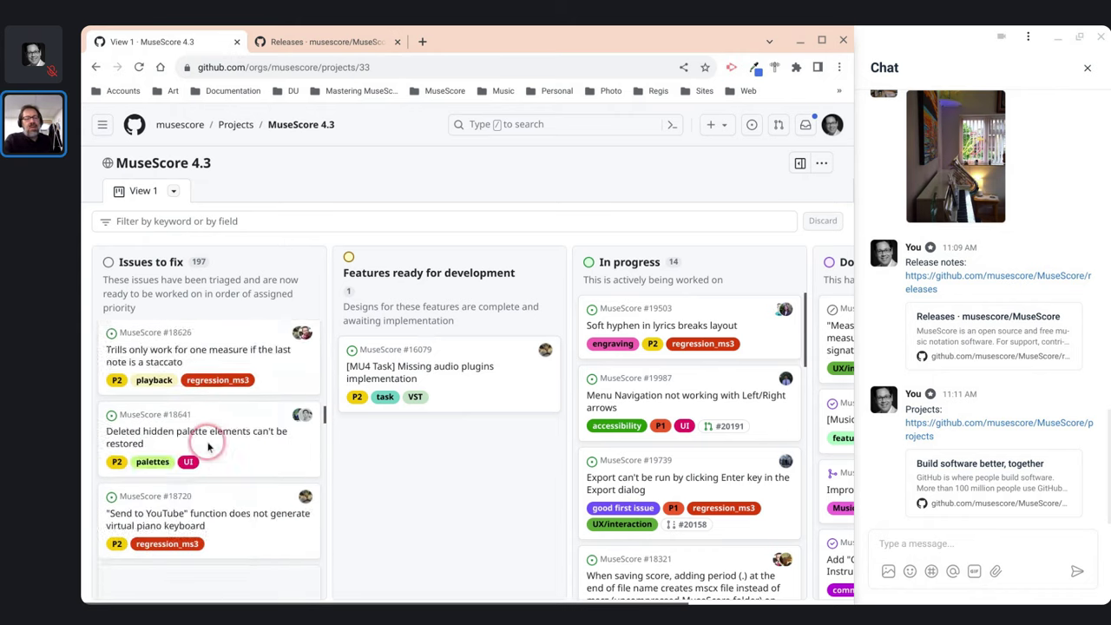
pyautogui.moveTo(100, 400); pyautogui.dragTo(113, 416)
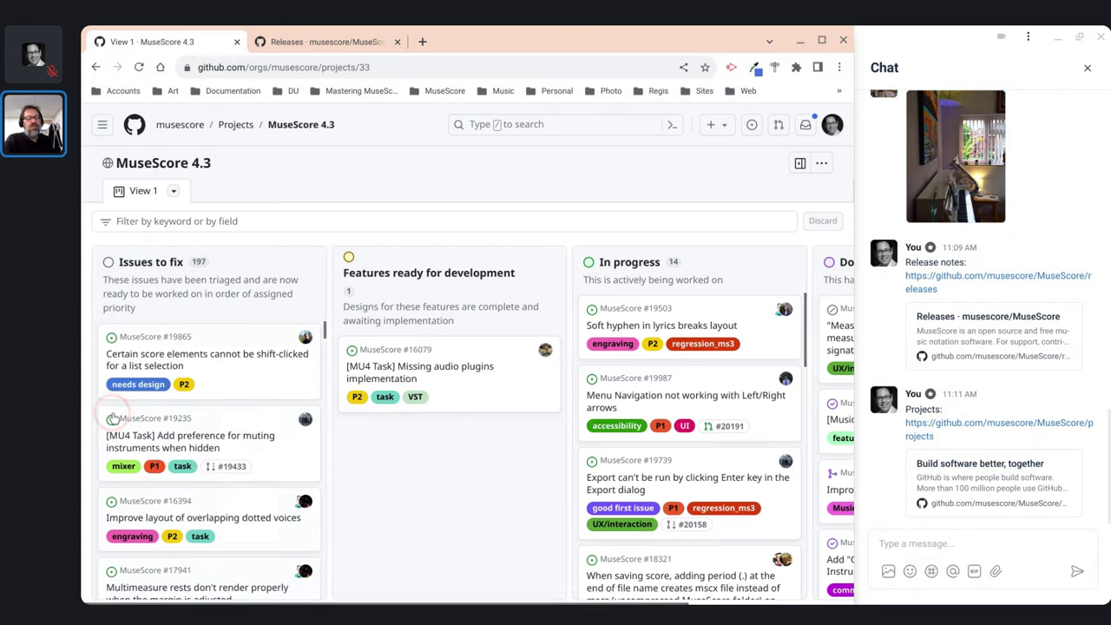
pyautogui.moveTo(154, 465); pyautogui.dragTo(154, 473)
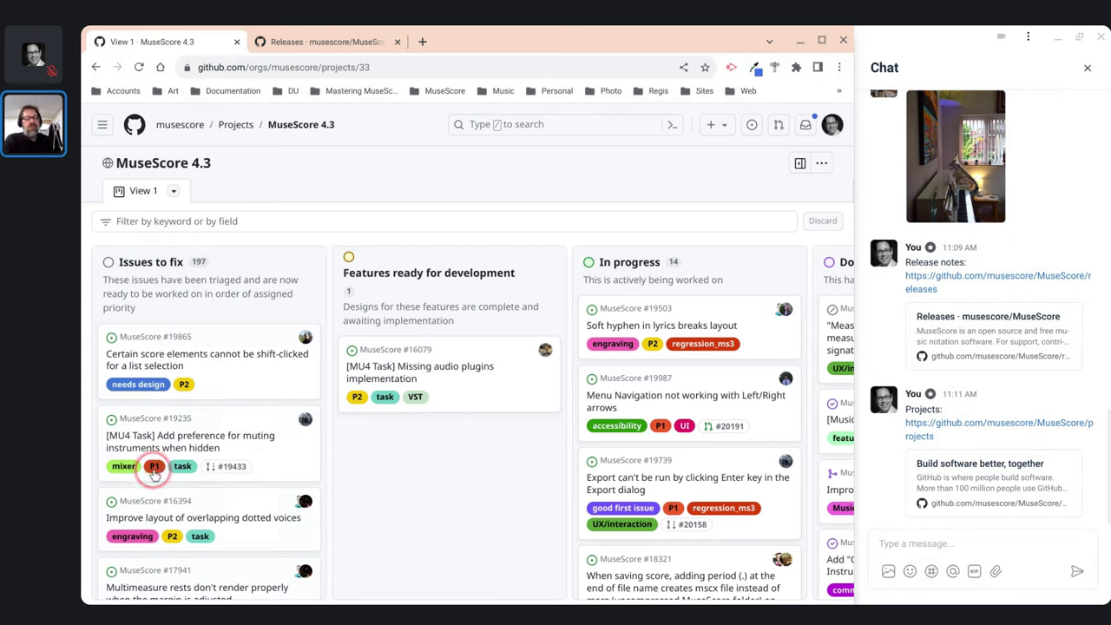
pyautogui.scroll(-5, 153, 473)
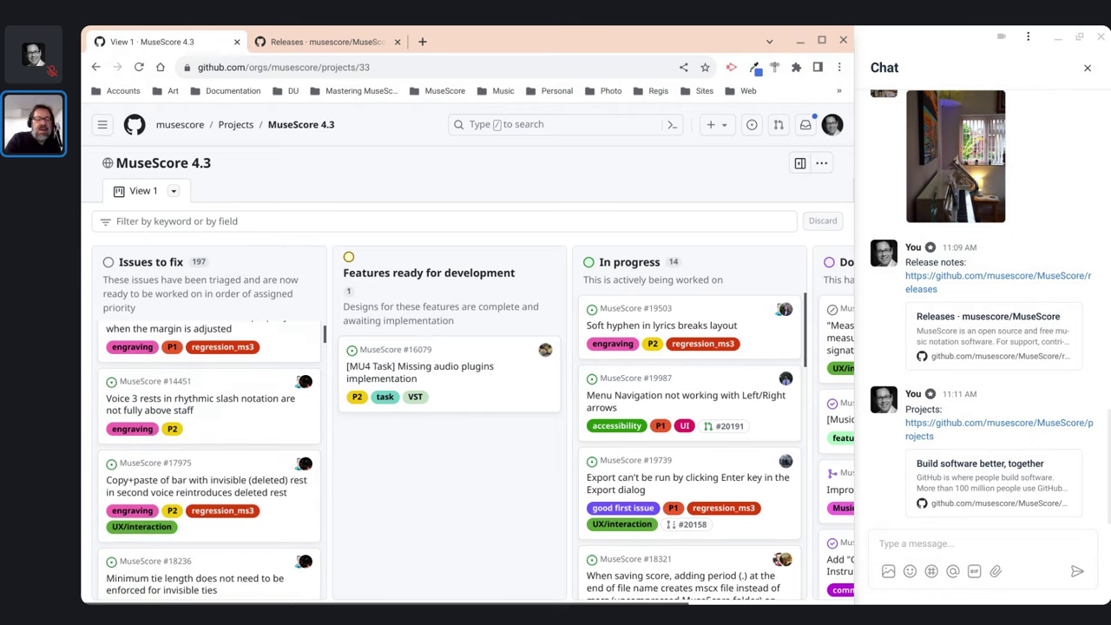
# Look through the first cards of the Issues to fix column, focusing on the task about a preference for muting hidden instruments
pyautogui.click(278, 495)
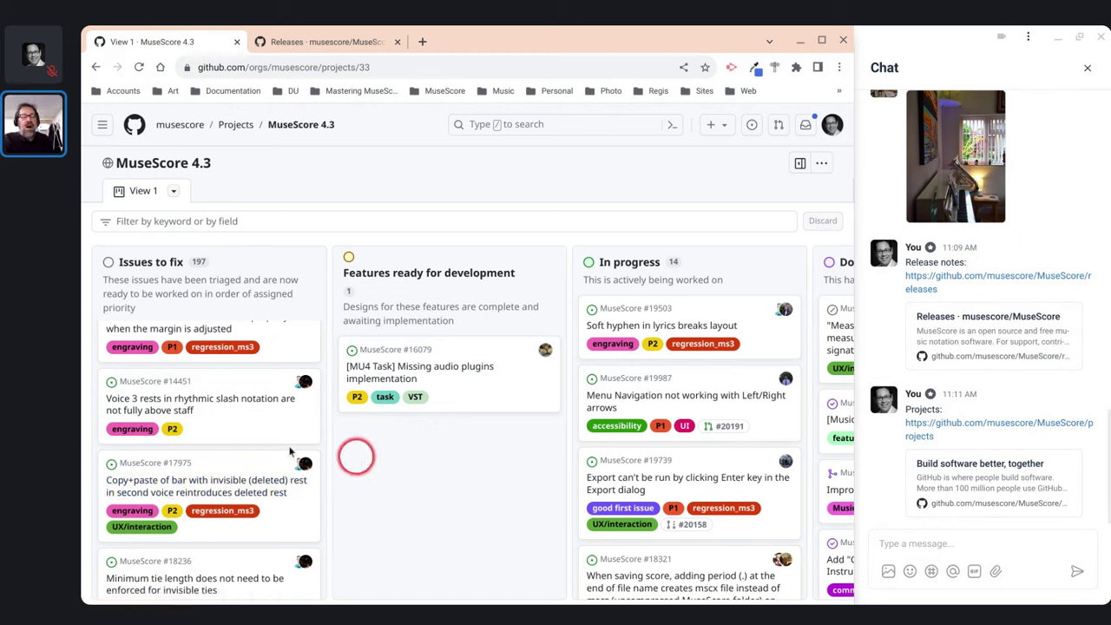
pyautogui.scroll(3, 205, 408)
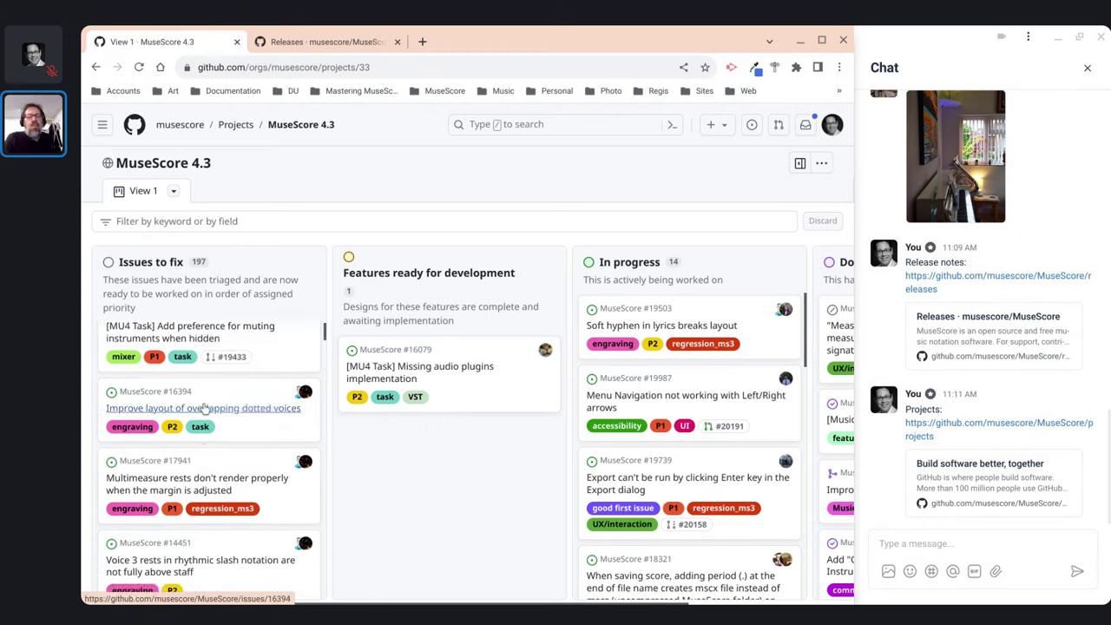
pyautogui.scroll(-2, 173, 356)
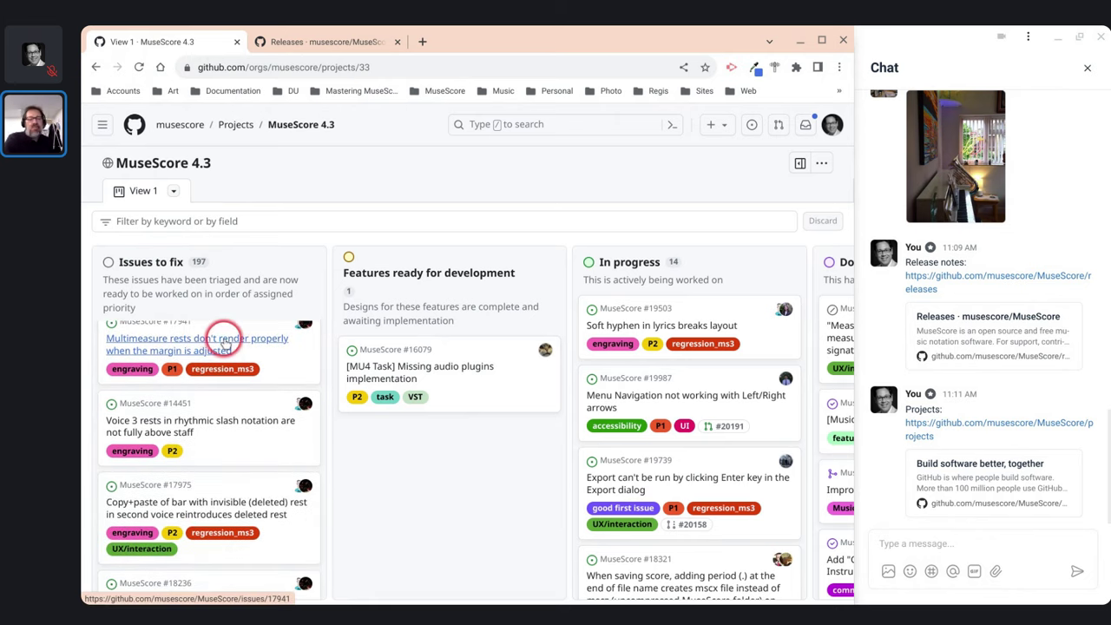
pyautogui.scroll(4, 224, 340)
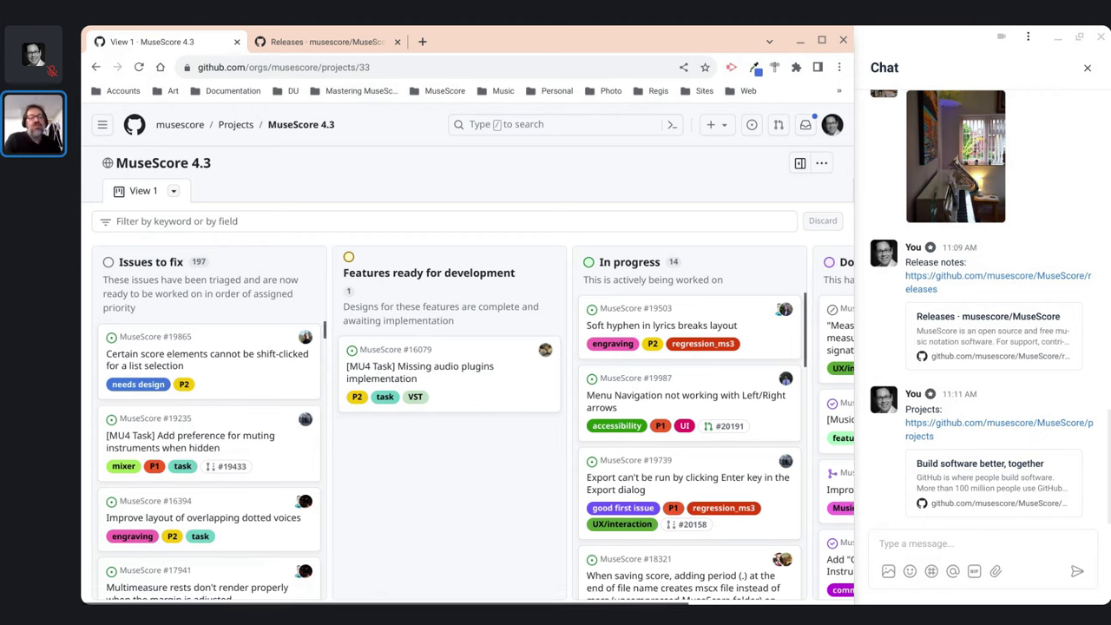
pyautogui.scroll(-1, 209, 460)
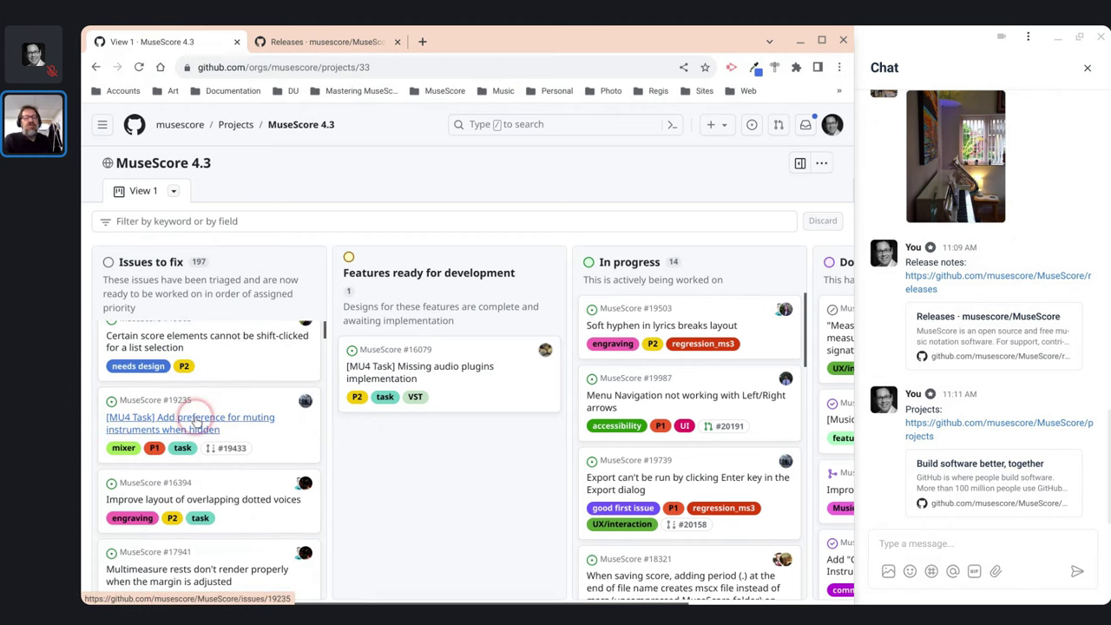
pyautogui.scroll(-1, 136, 418)
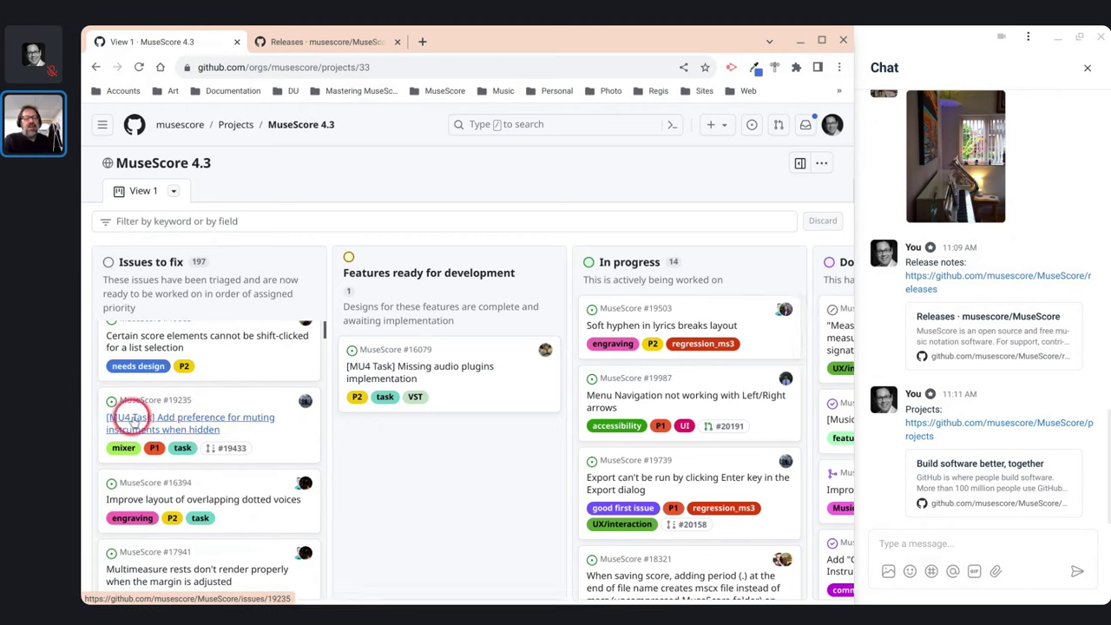
pyautogui.scroll(-1, 190, 416)
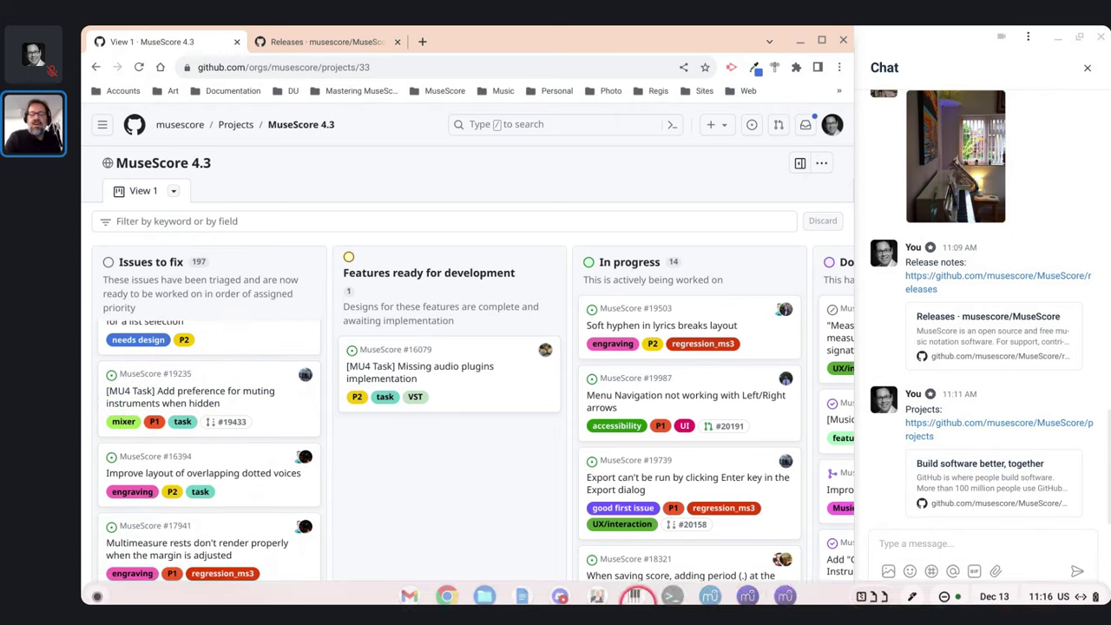
# Switch to the In the Bleak Mid-Winter score in MU 4.2 Nightly Portable and show its opening measures
pyautogui.click(783, 589)
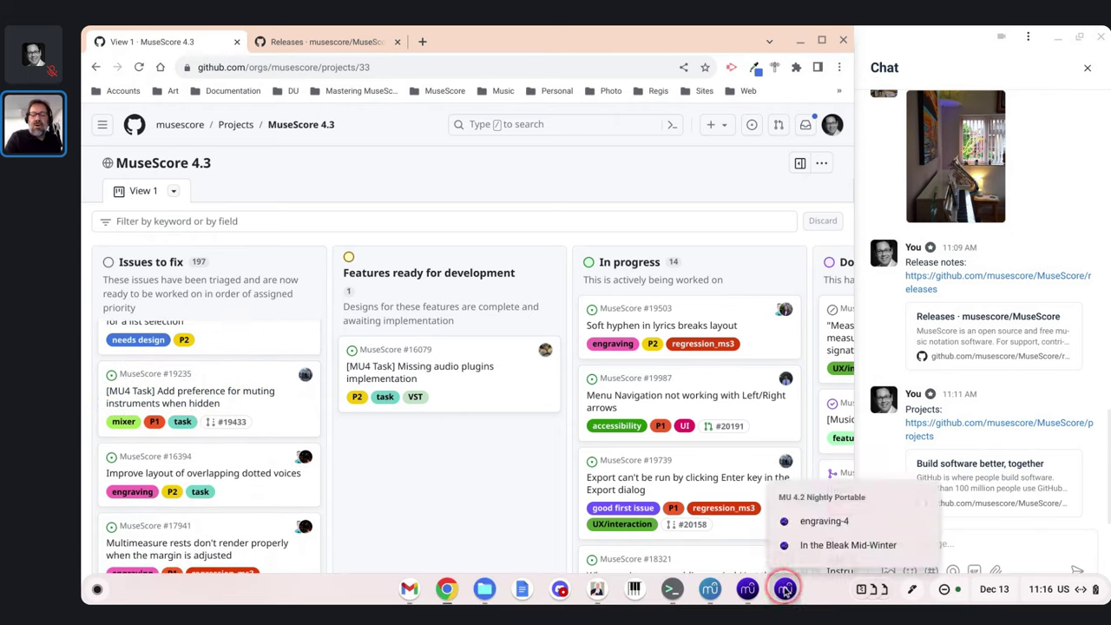
pyautogui.click(803, 545)
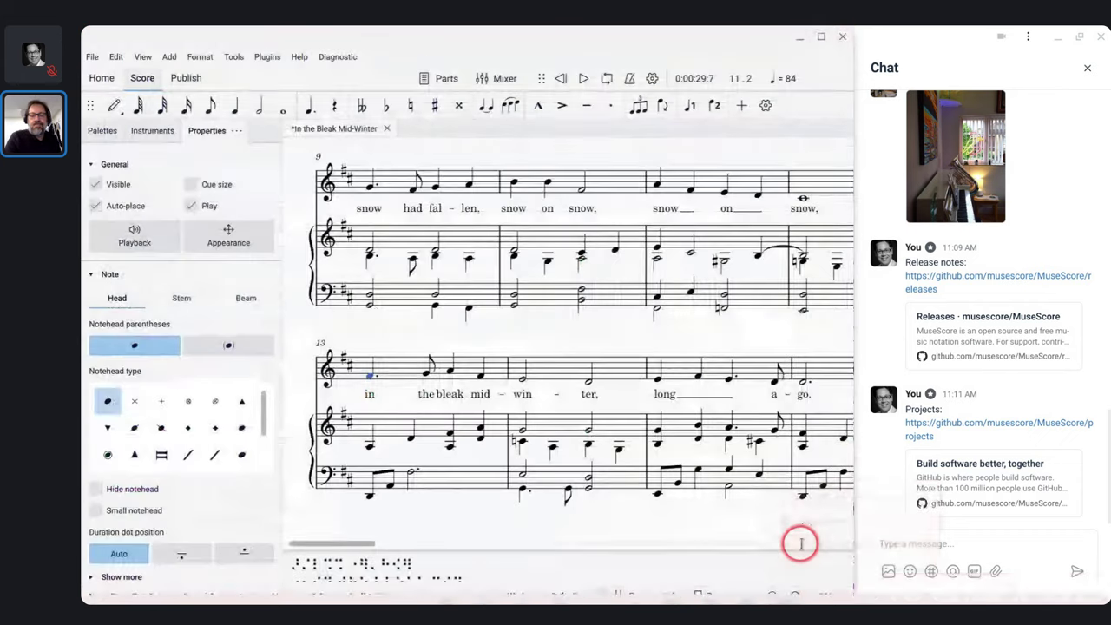
pyautogui.scroll(3, 484, 241)
pyautogui.scroll(2, 490, 246)
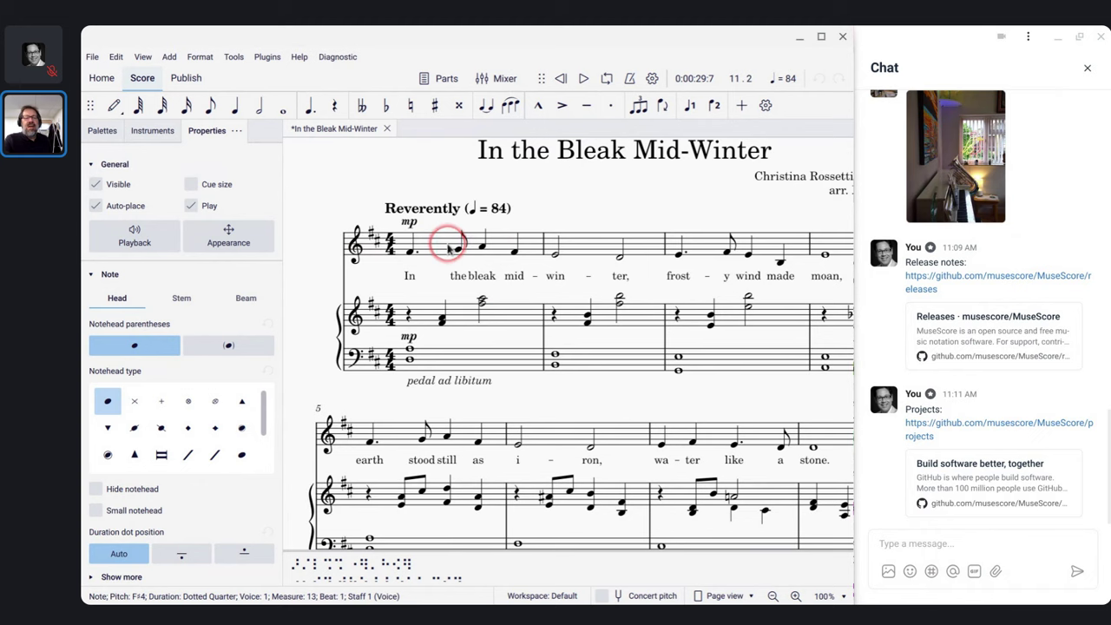
# Bring up the score's instrument list and hide the voice instrument
pyautogui.click(98, 129)
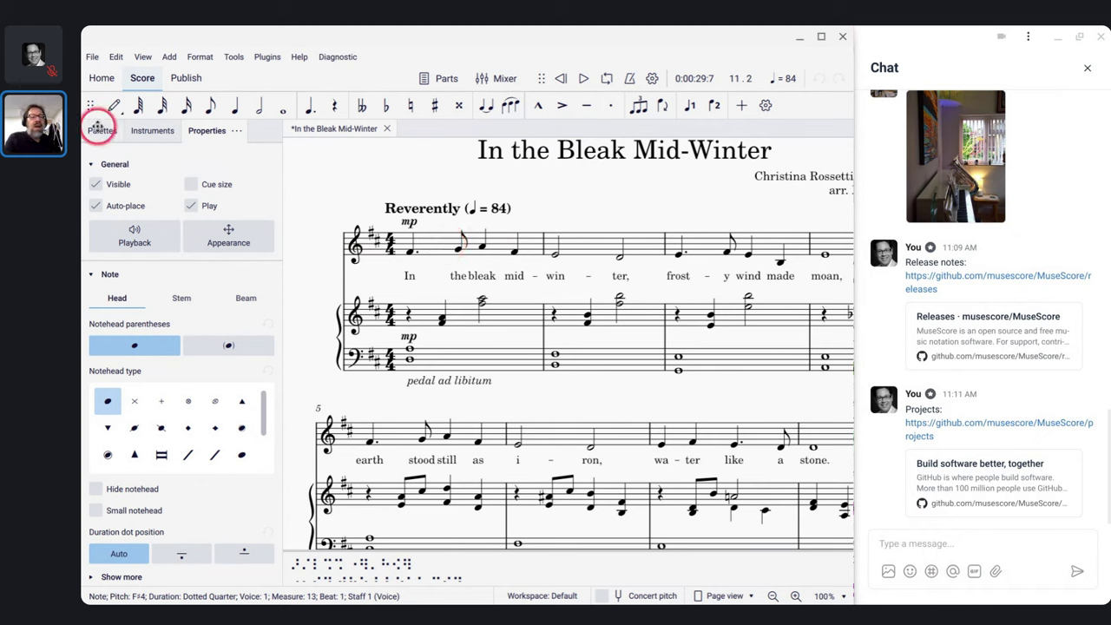
pyautogui.click(146, 125)
pyautogui.click(103, 191)
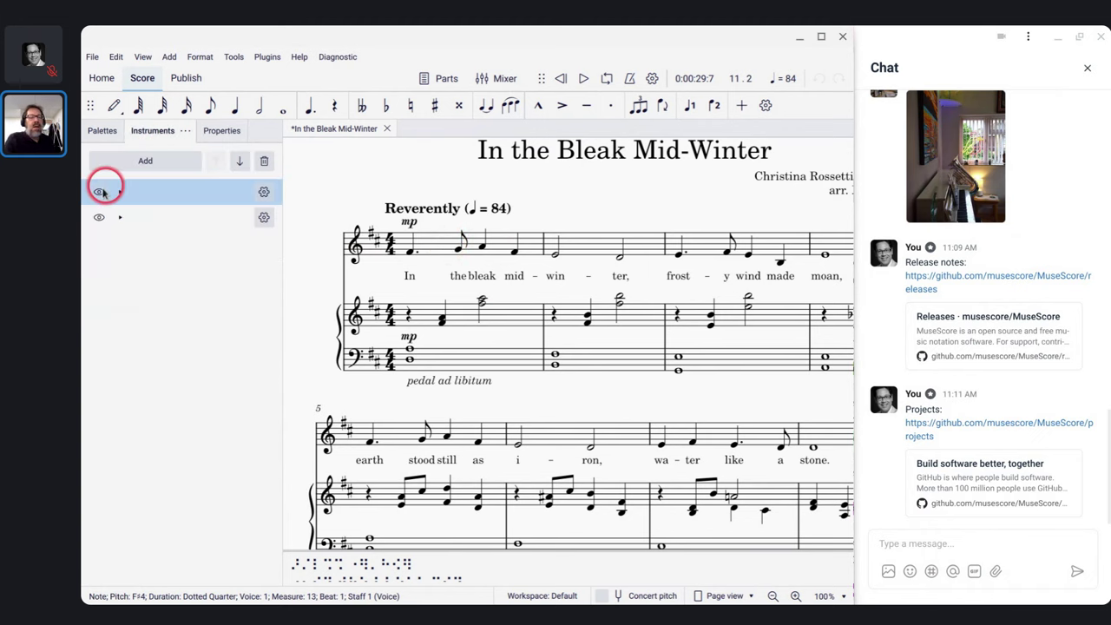
pyautogui.click(97, 193)
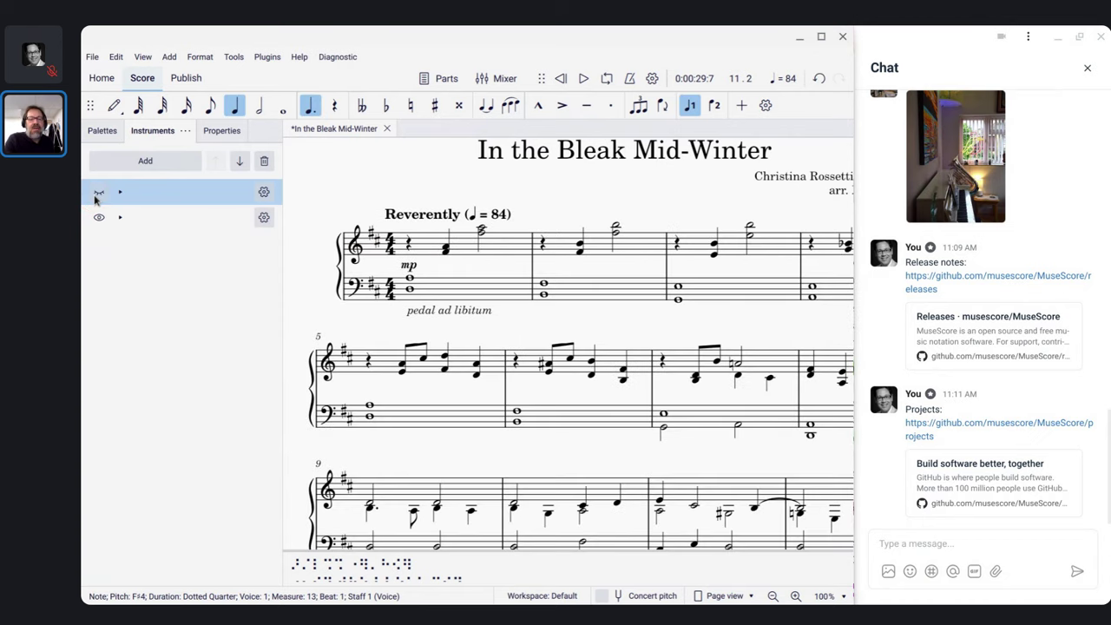
# Play the opening measures from the piano's first treble clef, stop playback and make the voice instrument visible again
pyautogui.click(354, 245)
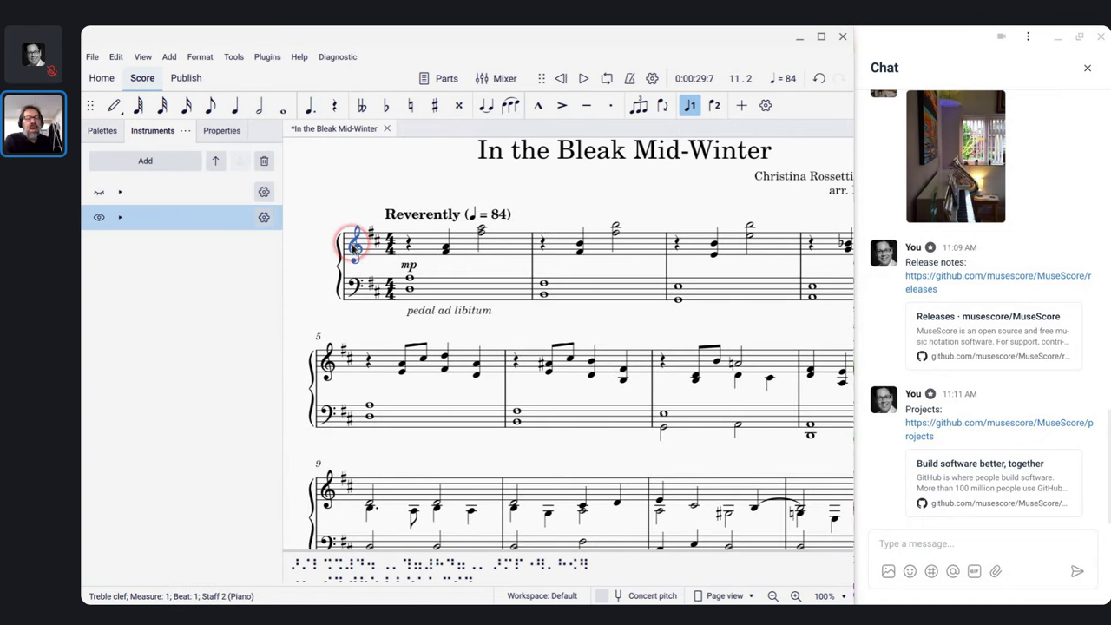
pyautogui.press('space')
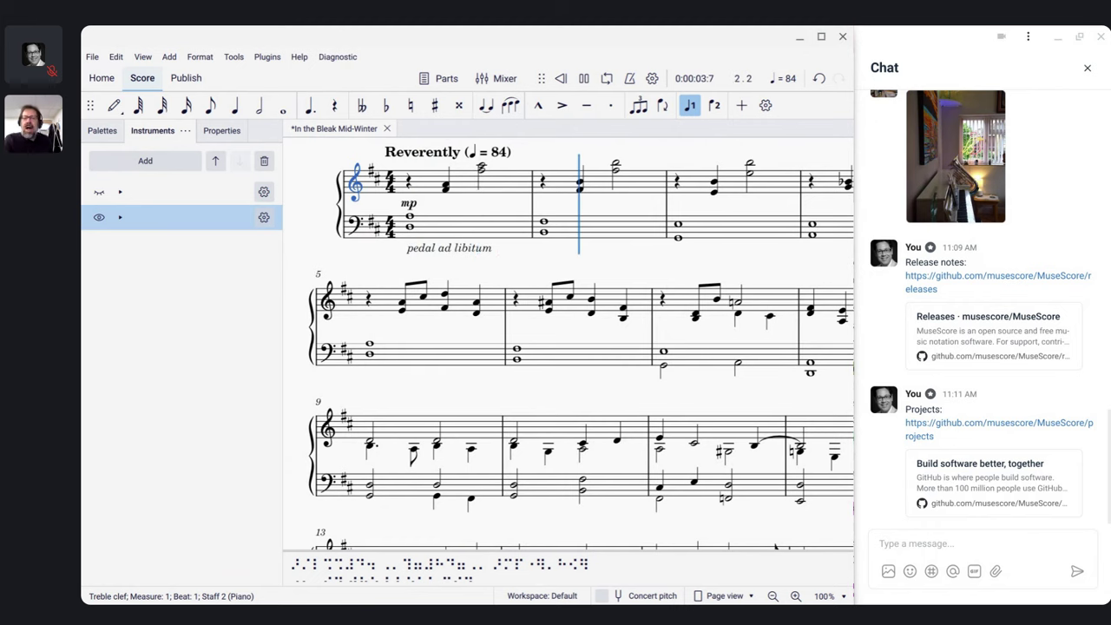
pyautogui.press('space')
pyautogui.click(99, 192)
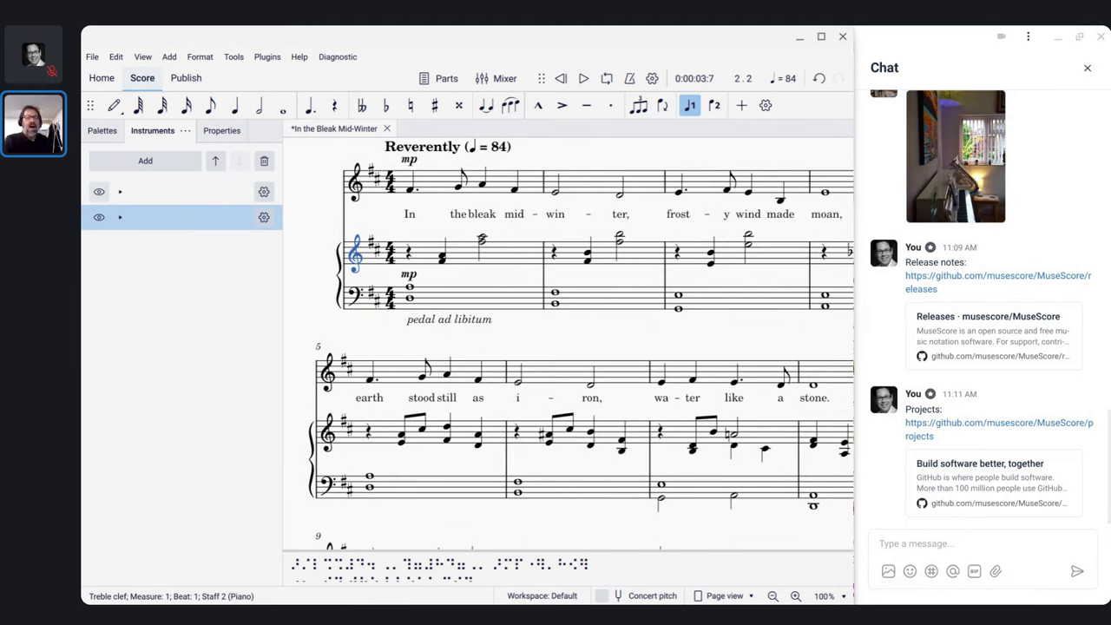
# Expand the voice instrument in the instrument list and hide only its treble clef staff
pyautogui.click(120, 193)
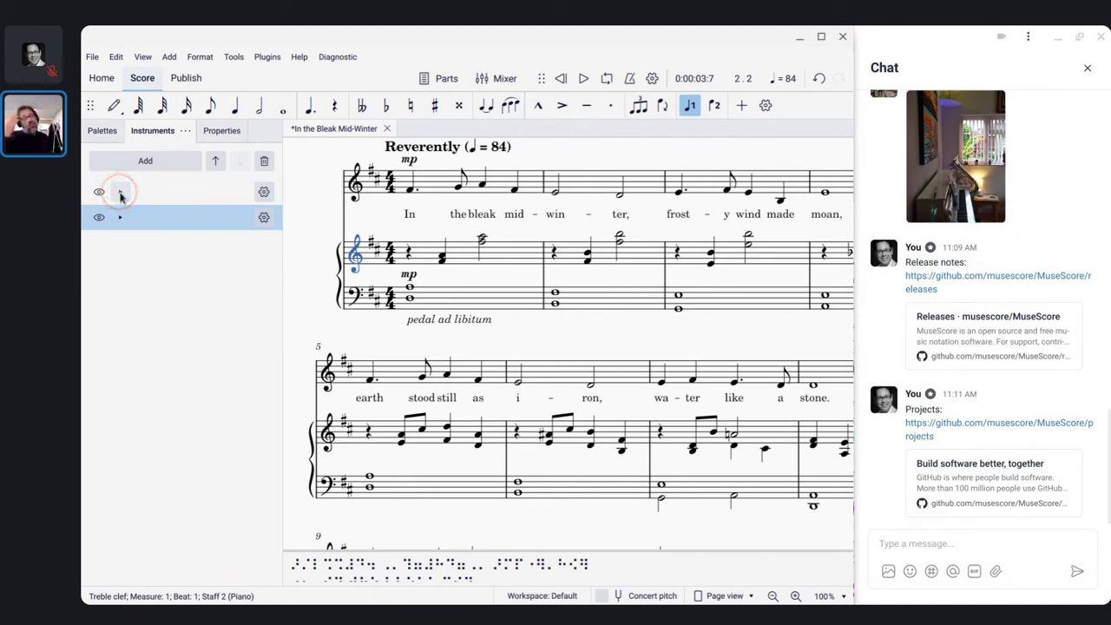
pyautogui.click(423, 186)
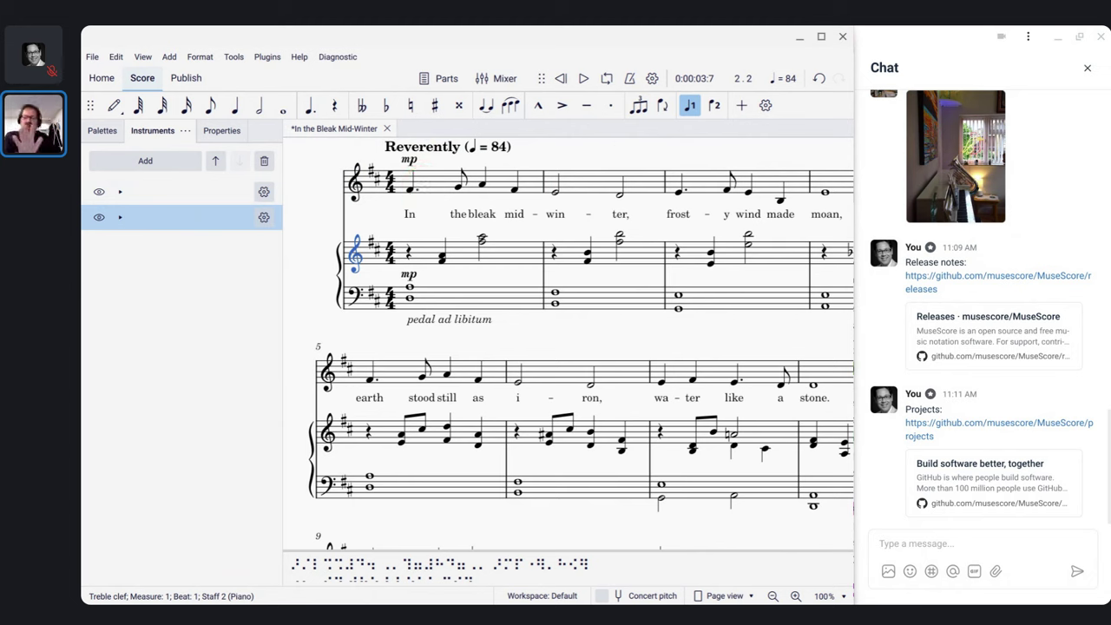
pyautogui.click(121, 191)
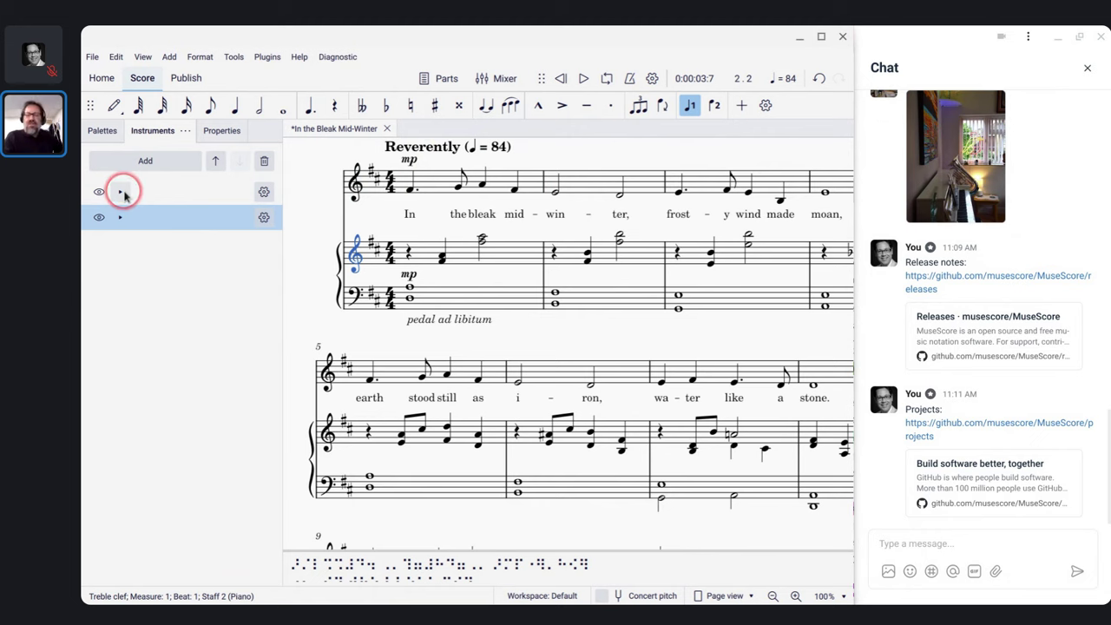
pyautogui.click(122, 193)
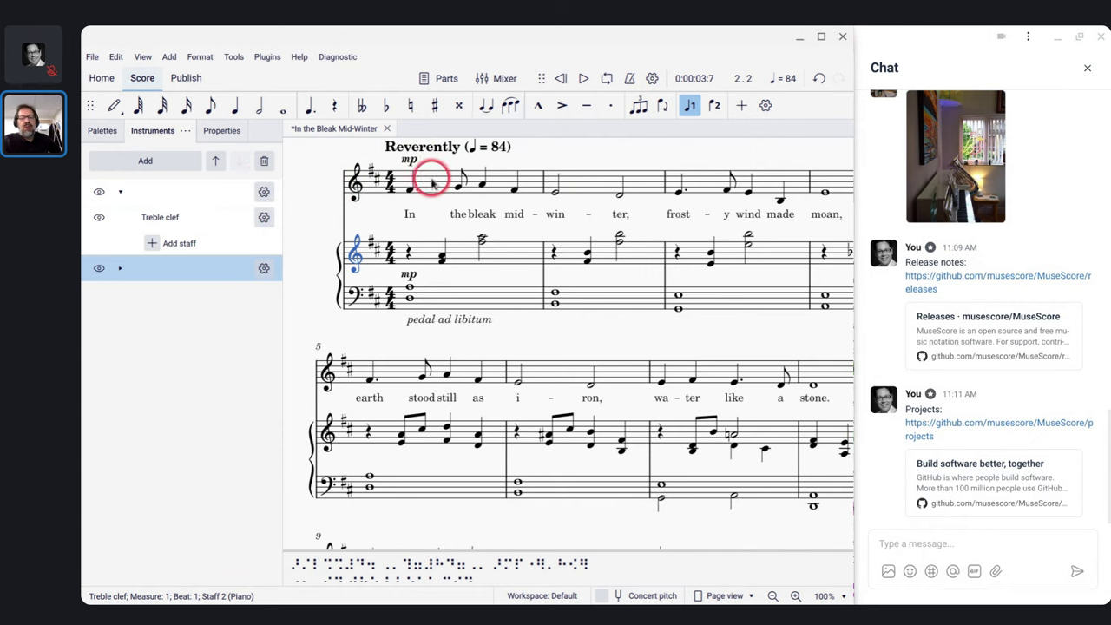
pyautogui.click(98, 219)
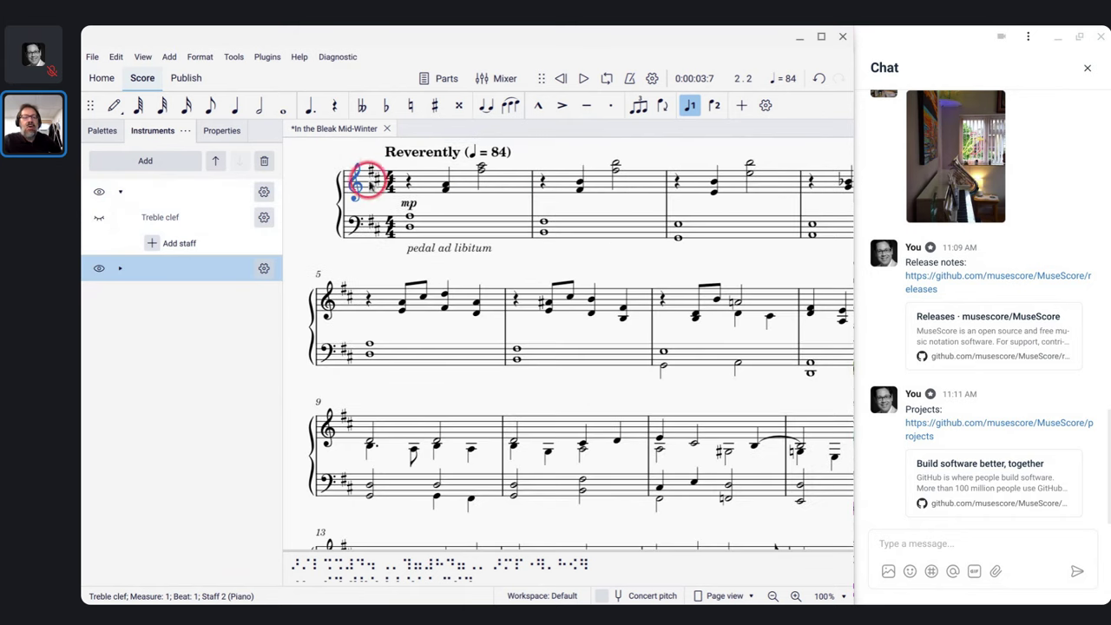
# Play the score from the key signature in measure 1 with the voice staff hidden, and stop playback in measure 2
pyautogui.click(369, 178)
pyautogui.press('space')
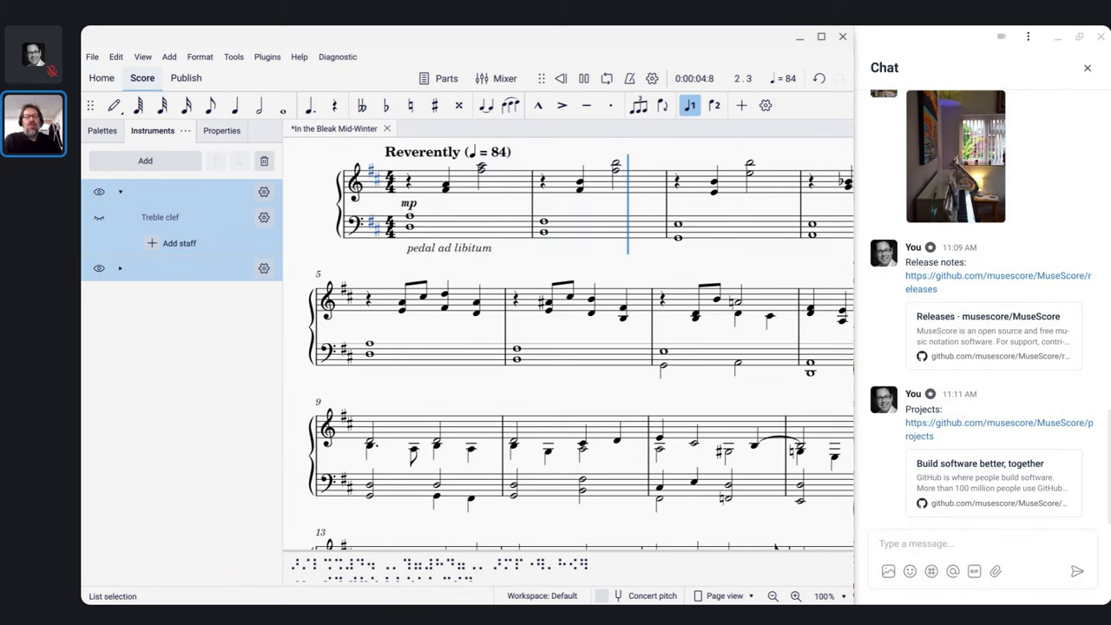
pyautogui.click(399, 155)
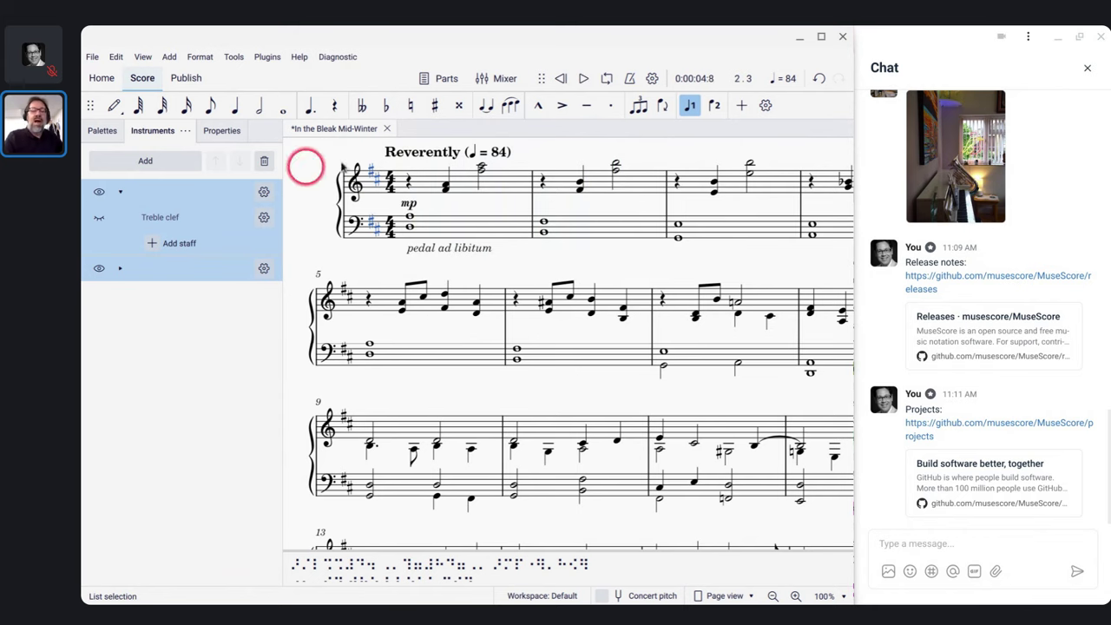
pyautogui.scroll(2, 448, 171)
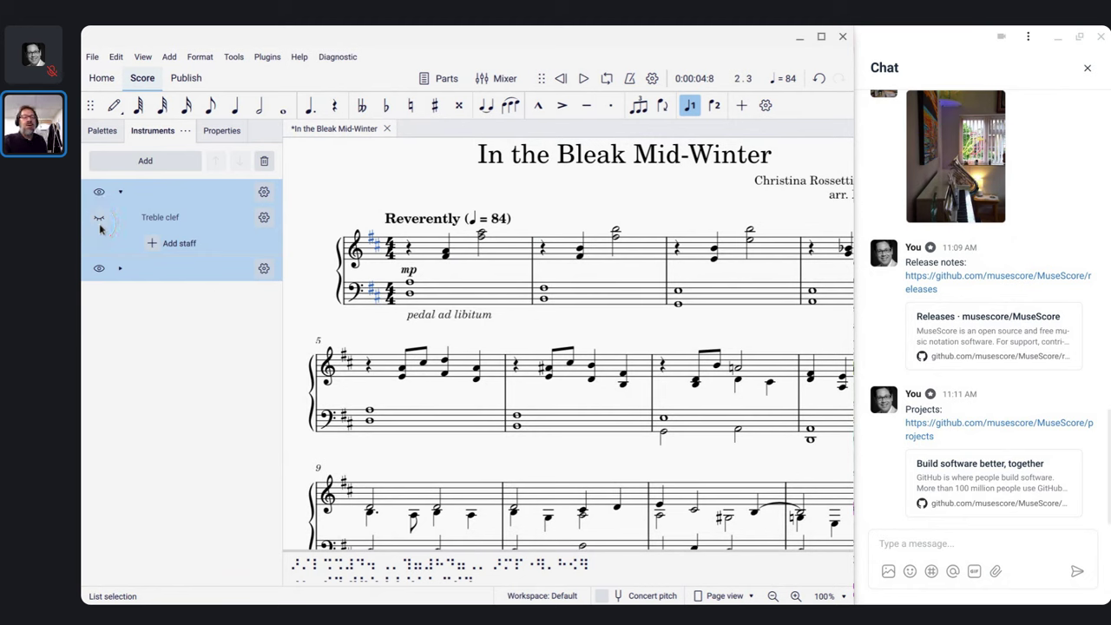
# Restore the hidden voice staff by toggling the visibility of the selected instruments off and on
pyautogui.click(98, 222)
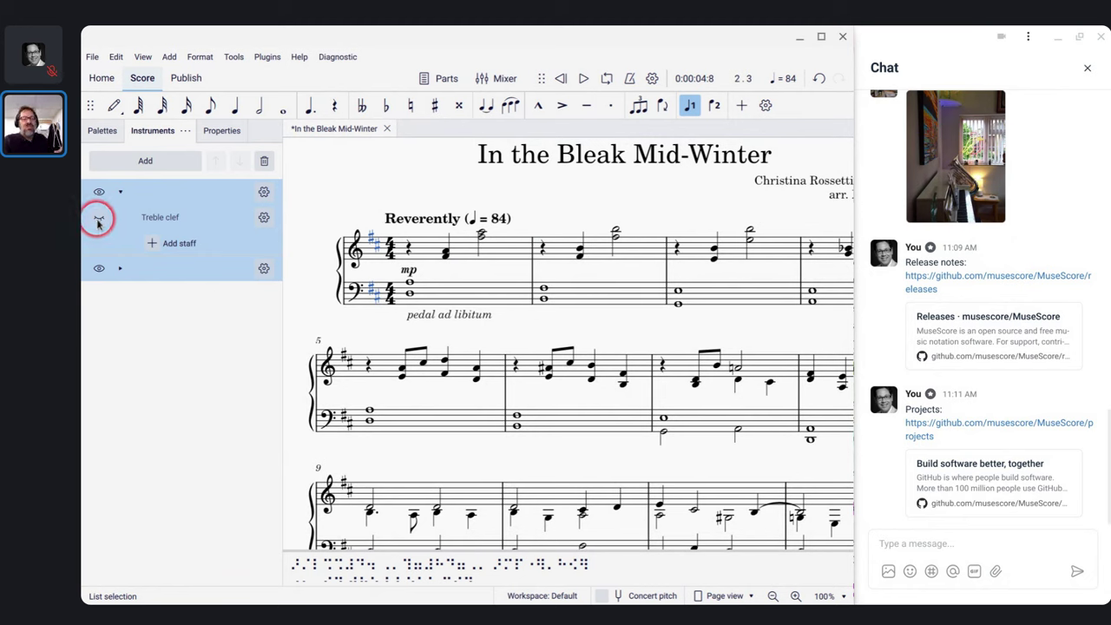
pyautogui.click(99, 191)
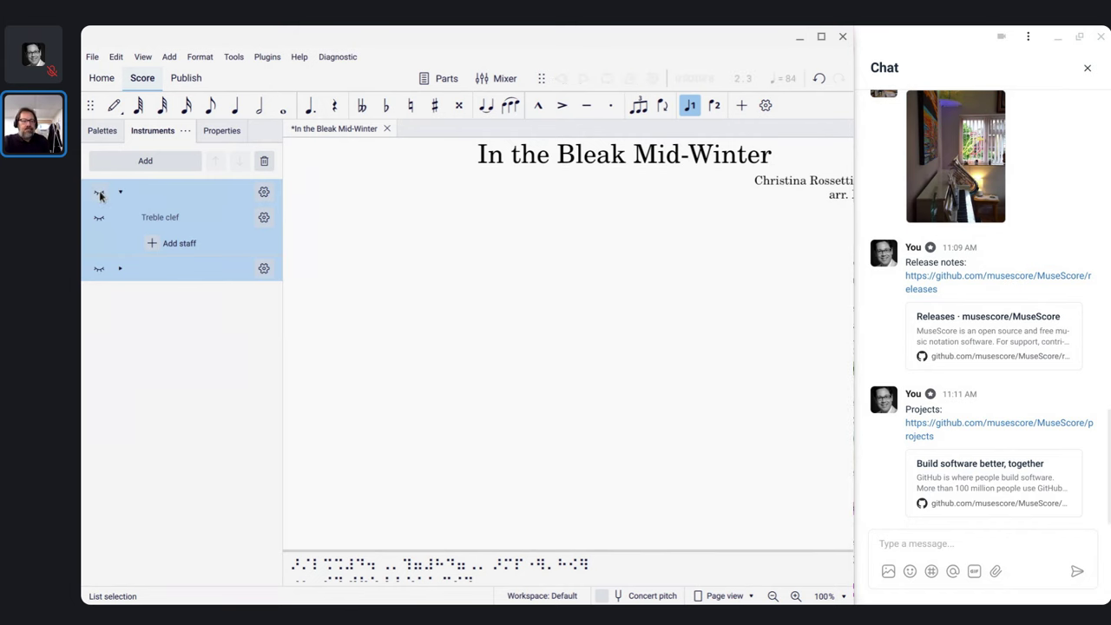
pyautogui.click(99, 192)
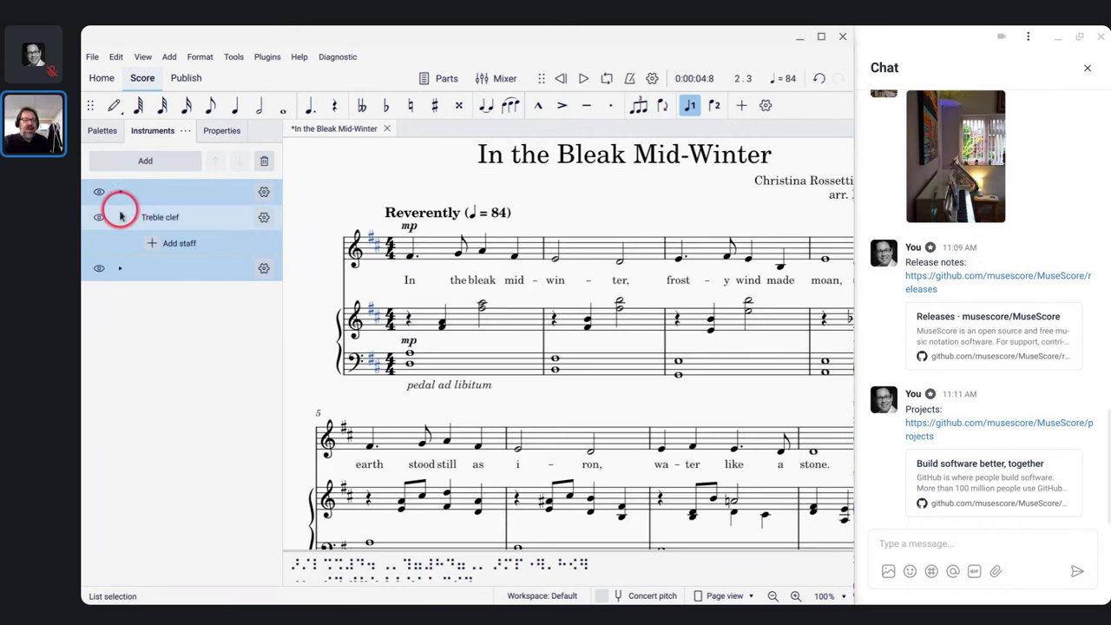
pyautogui.click(158, 218)
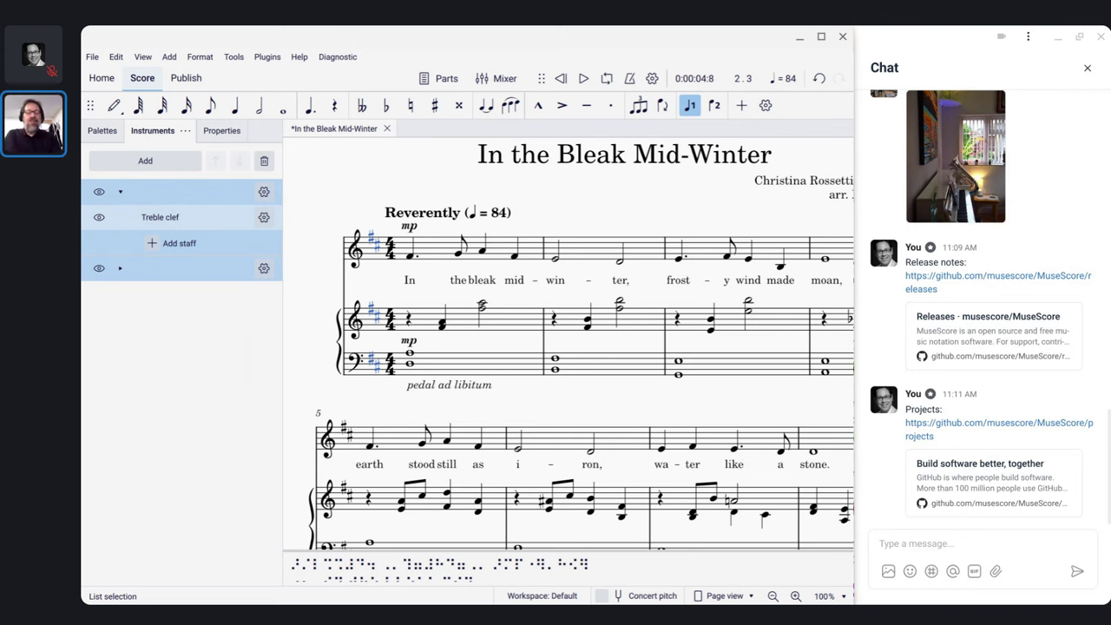
# Switch back to the MuseScore 4.3 board in the browser and open the muting hidden instruments task in a new tab
pyautogui.hotkey('alt', 'Tab')
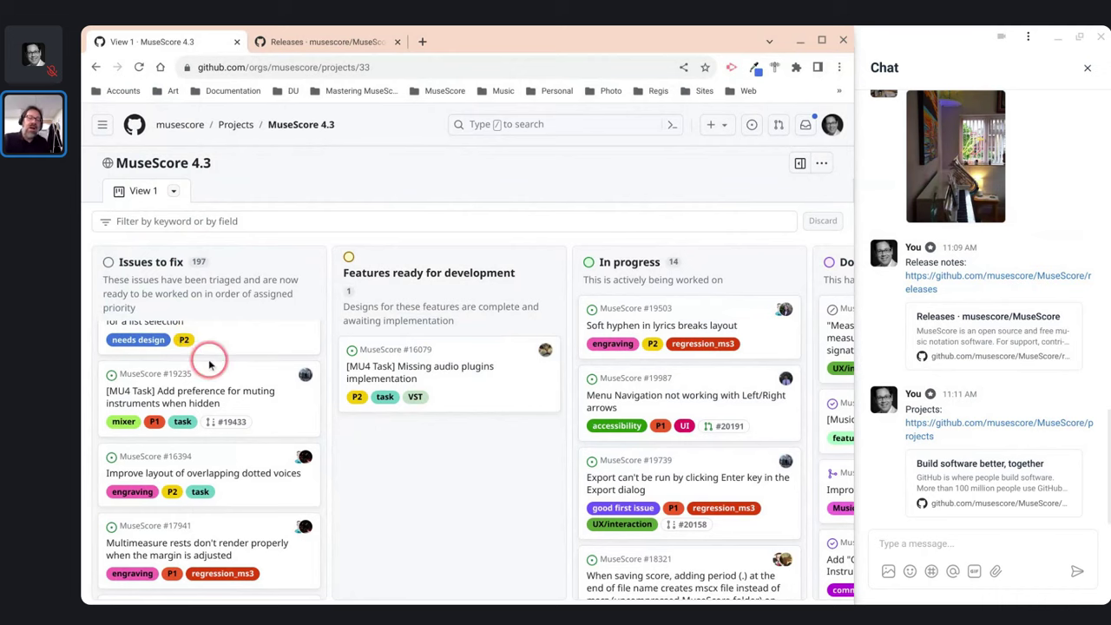
pyautogui.scroll(1, 209, 364)
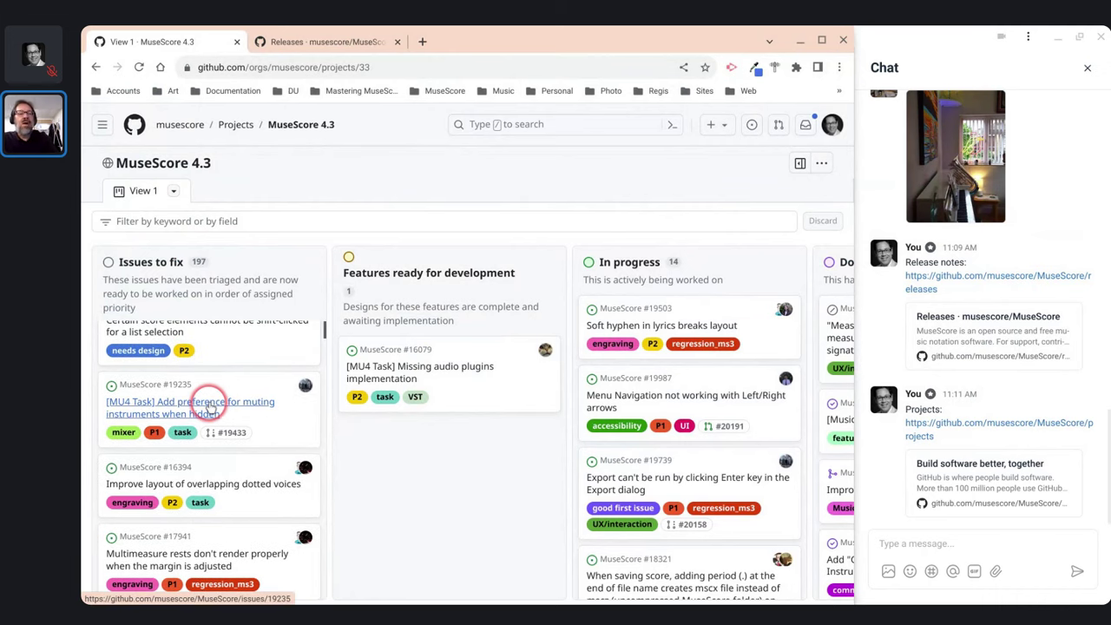
pyautogui.keyDown('ctrl'); pyautogui.click(208, 406); pyautogui.keyUp('ctrl')
pyautogui.click(451, 42)
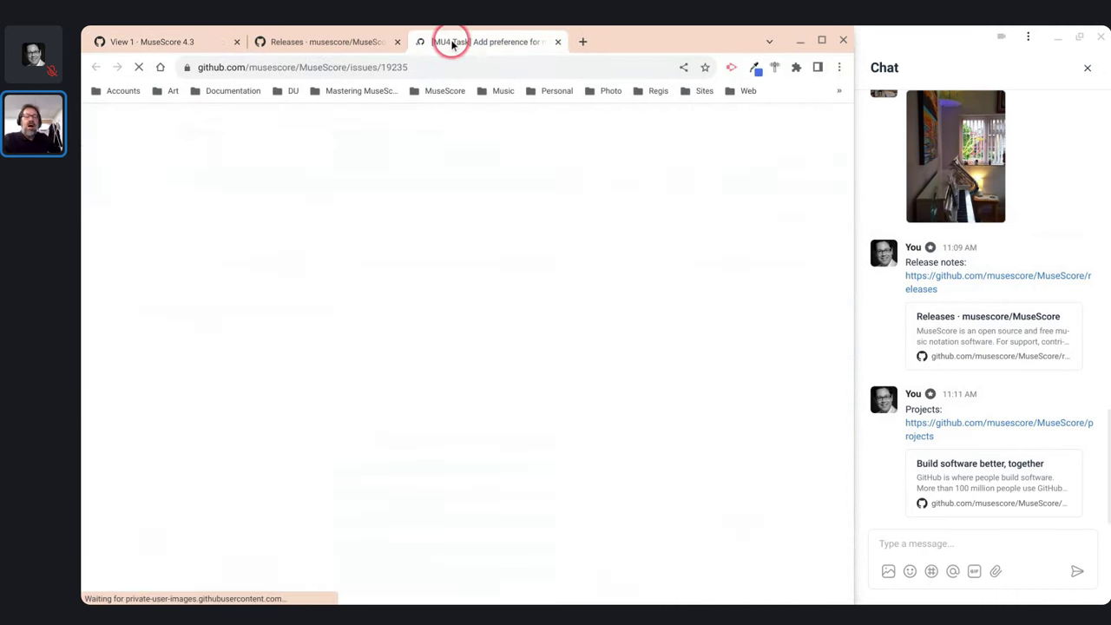
# Read the task's requirements and examine the proposed Mixer checkbox in the Playback preferences mock-up
pyautogui.scroll(-3, 339, 354)
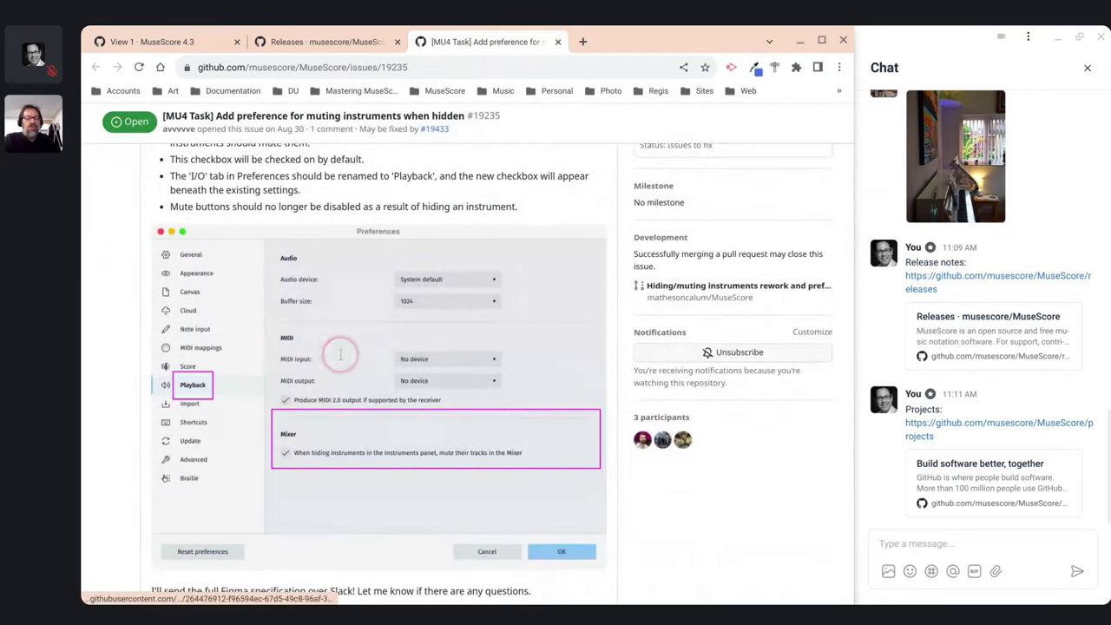
pyautogui.scroll(2, 265, 295)
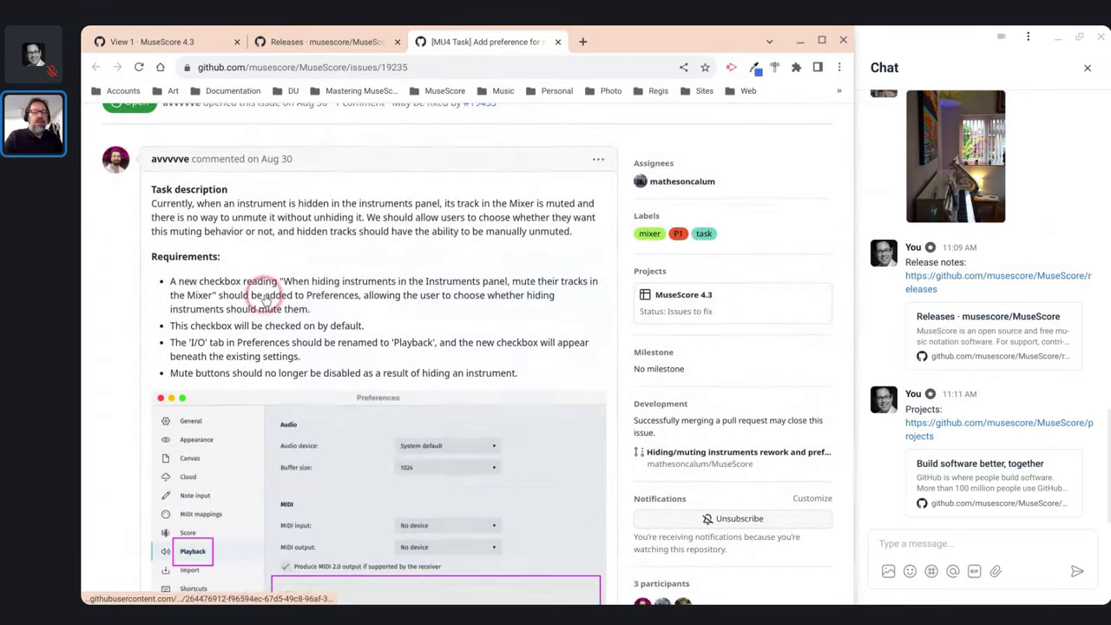
pyautogui.scroll(-2, 290, 492)
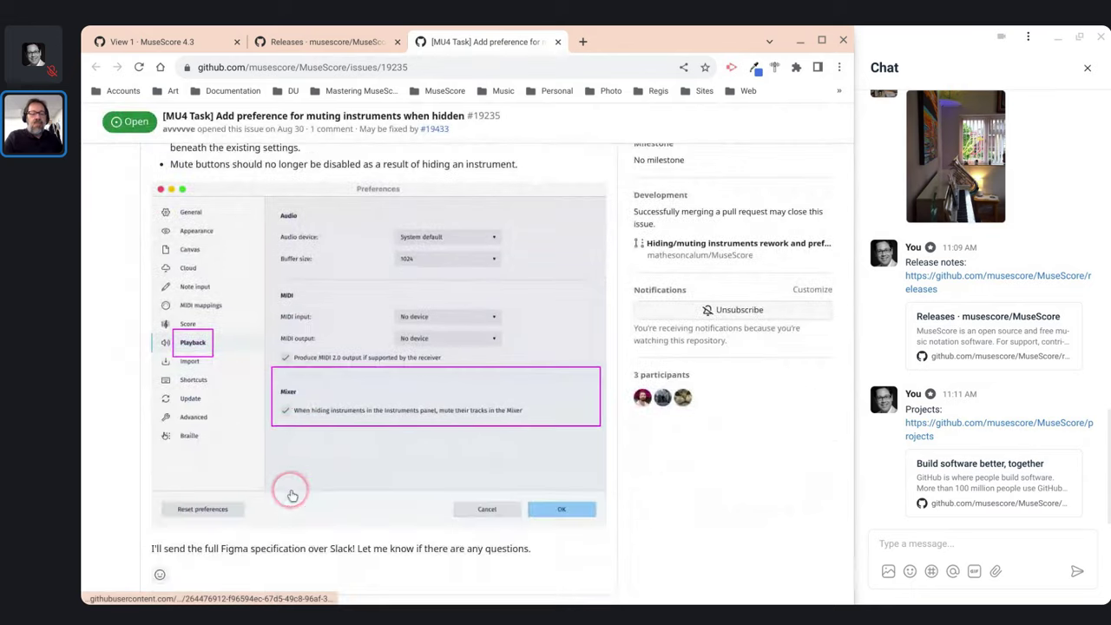
pyautogui.click(295, 413)
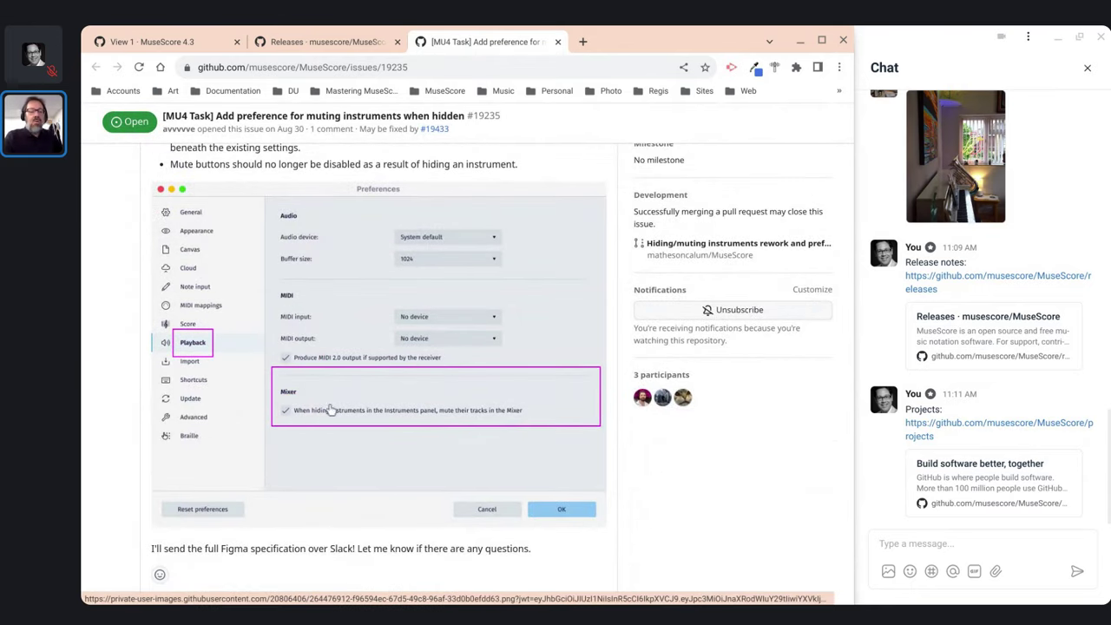
# Examine the muting task's activity history and the follow-up comment on independent solo/mute states for parts
pyautogui.scroll(-7, 292, 408)
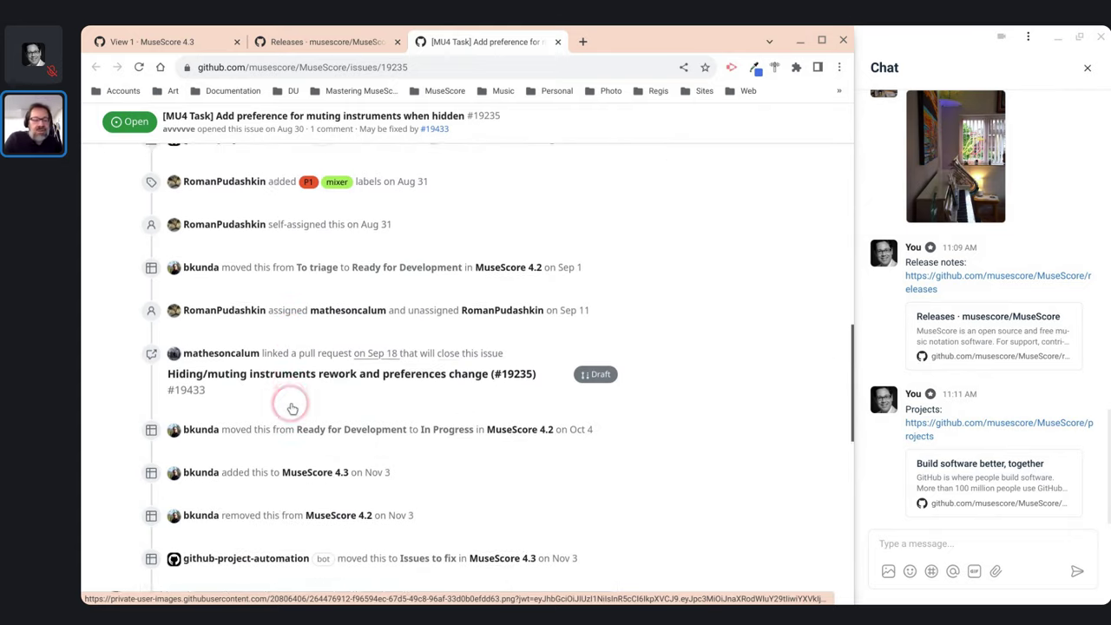
pyautogui.scroll(-3, 293, 408)
pyautogui.scroll(-2, 292, 408)
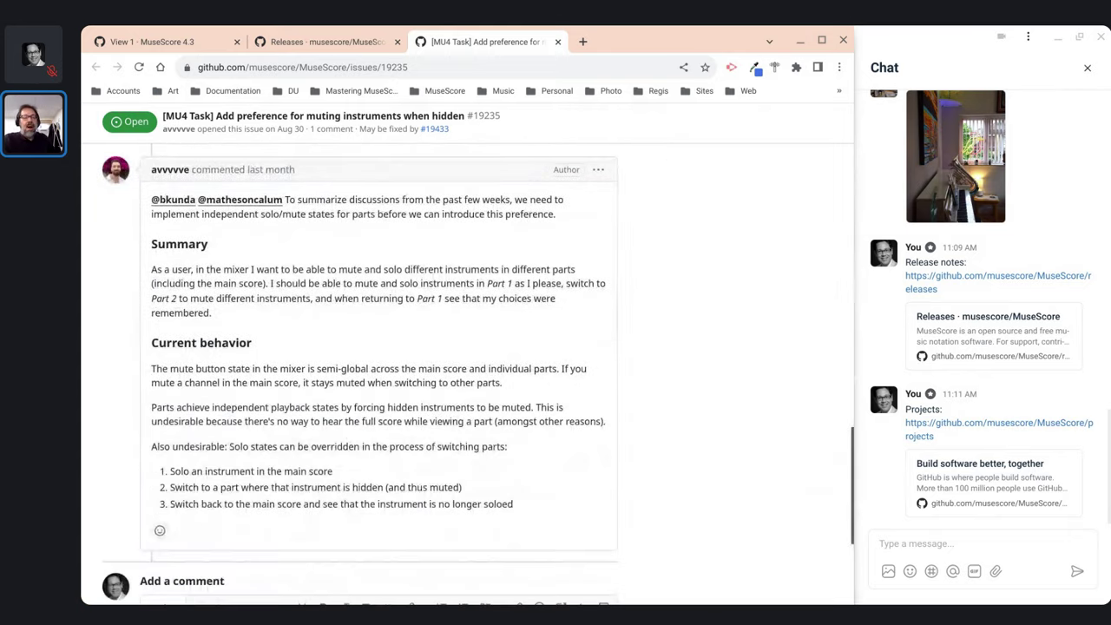
pyautogui.click(247, 286)
pyautogui.scroll(-3, 246, 283)
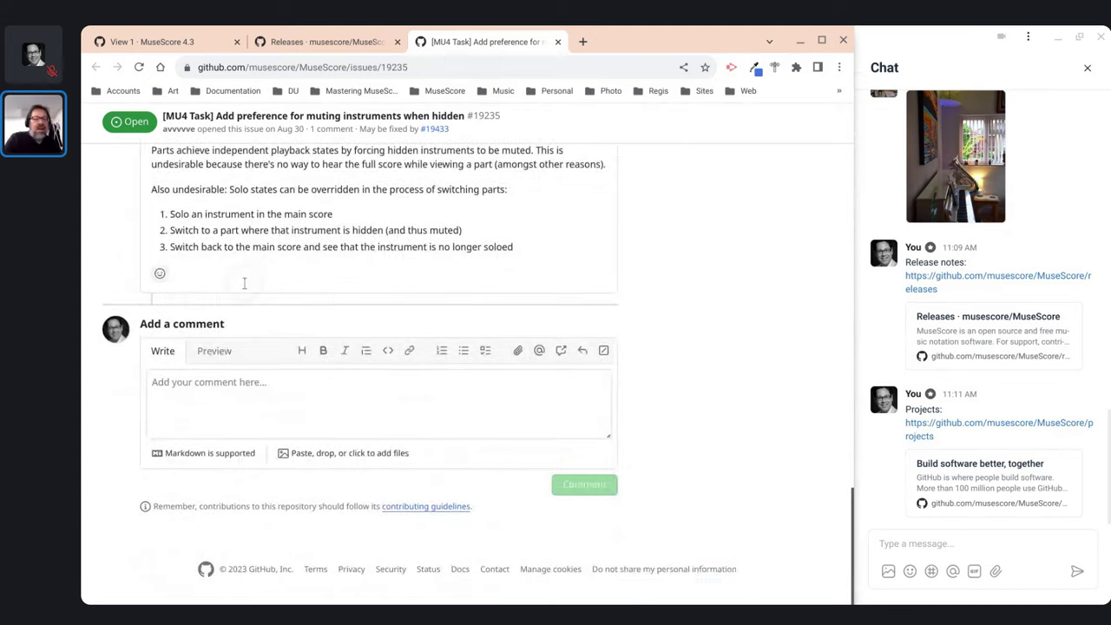
pyautogui.scroll(4, 243, 283)
pyautogui.click(296, 318)
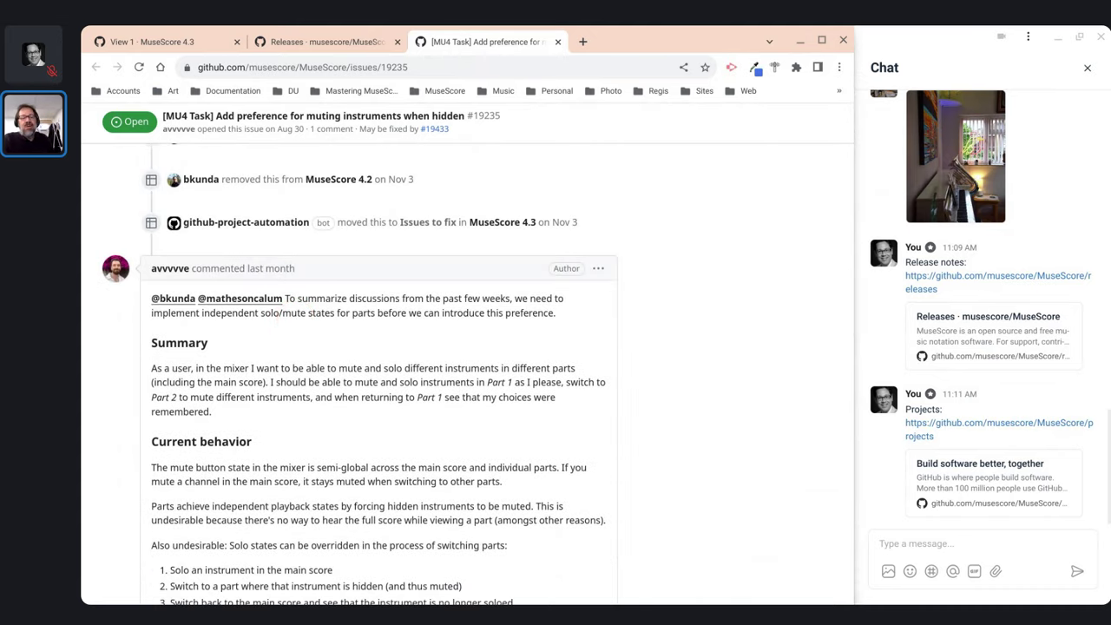
pyautogui.click(379, 292)
pyautogui.scroll(1, 340, 260)
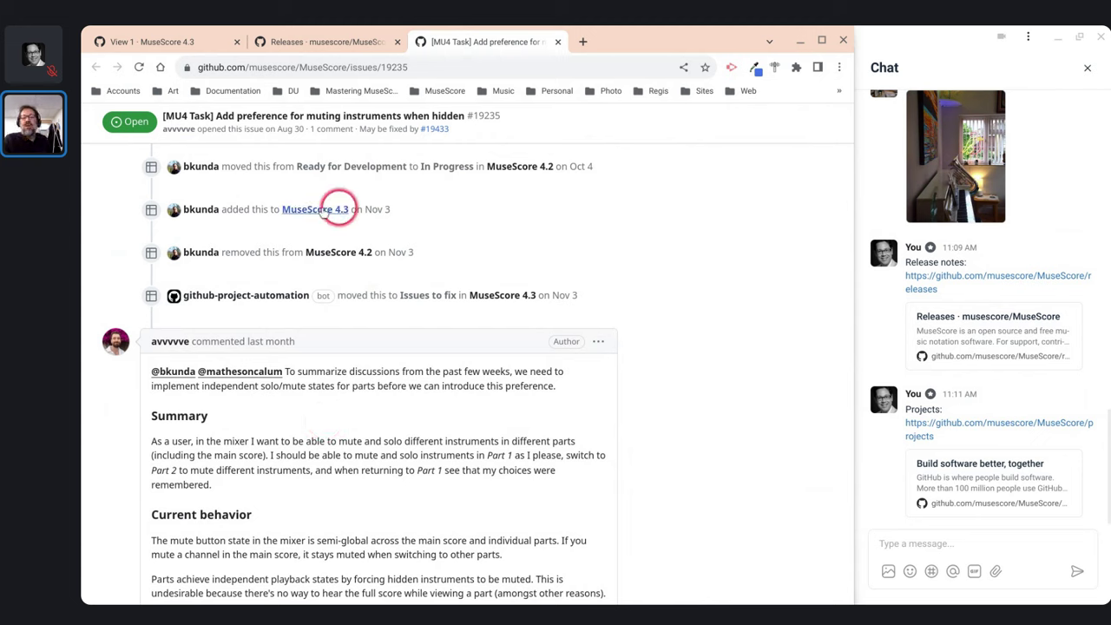
pyautogui.moveTo(376, 209)
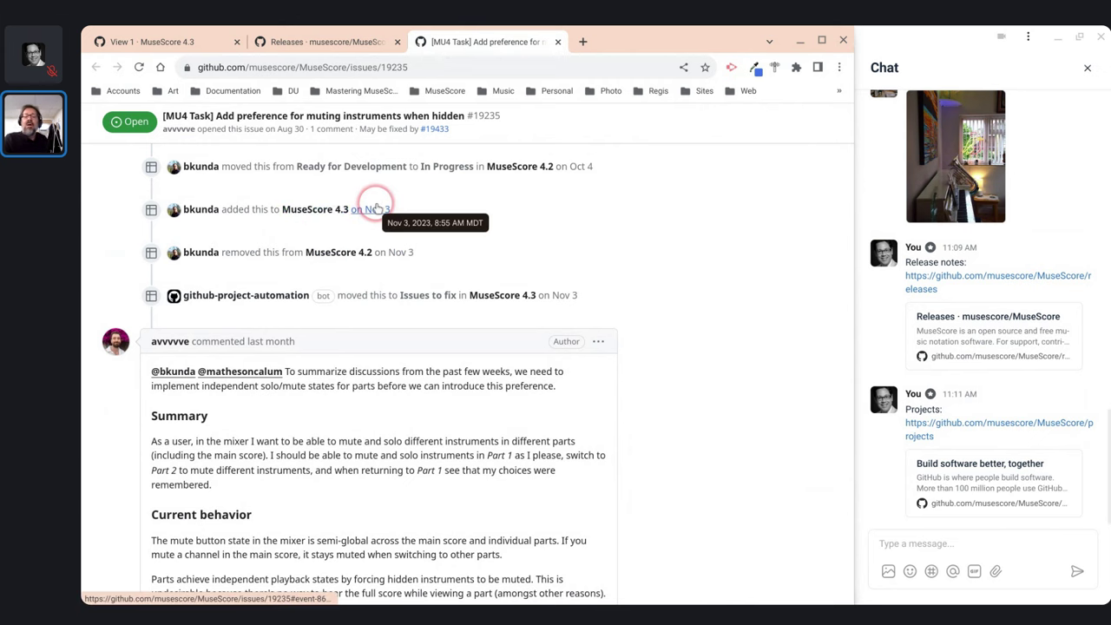
pyautogui.scroll(15, 375, 209)
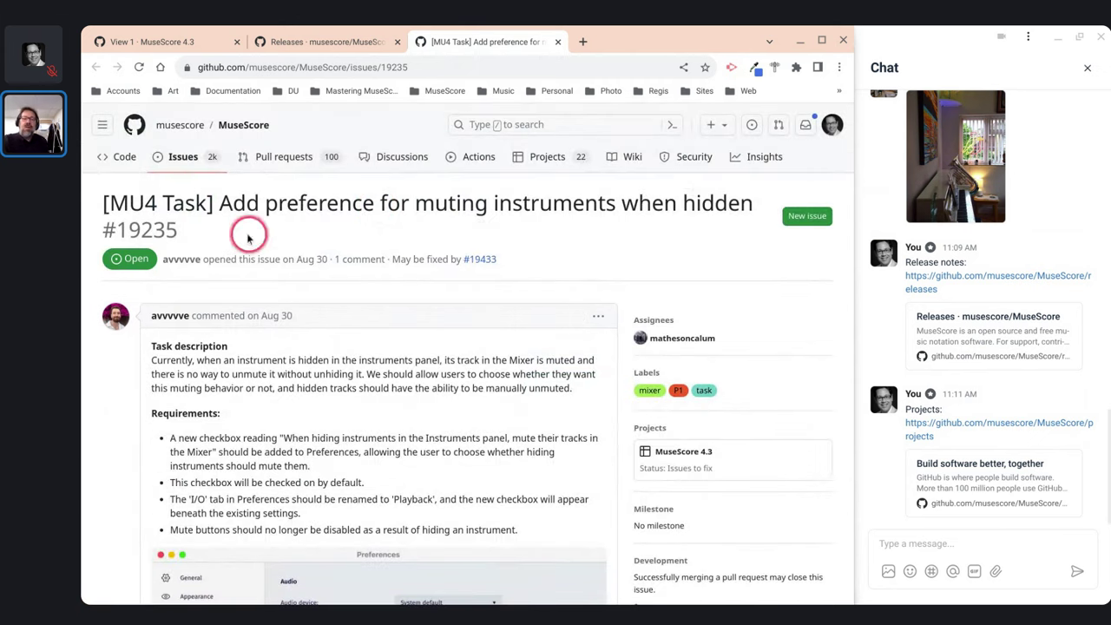
# Review the muting task's preferences mock-up again, along with its history of moves between the MuseScore 4.2 and 4.3 projects
pyautogui.click(120, 42)
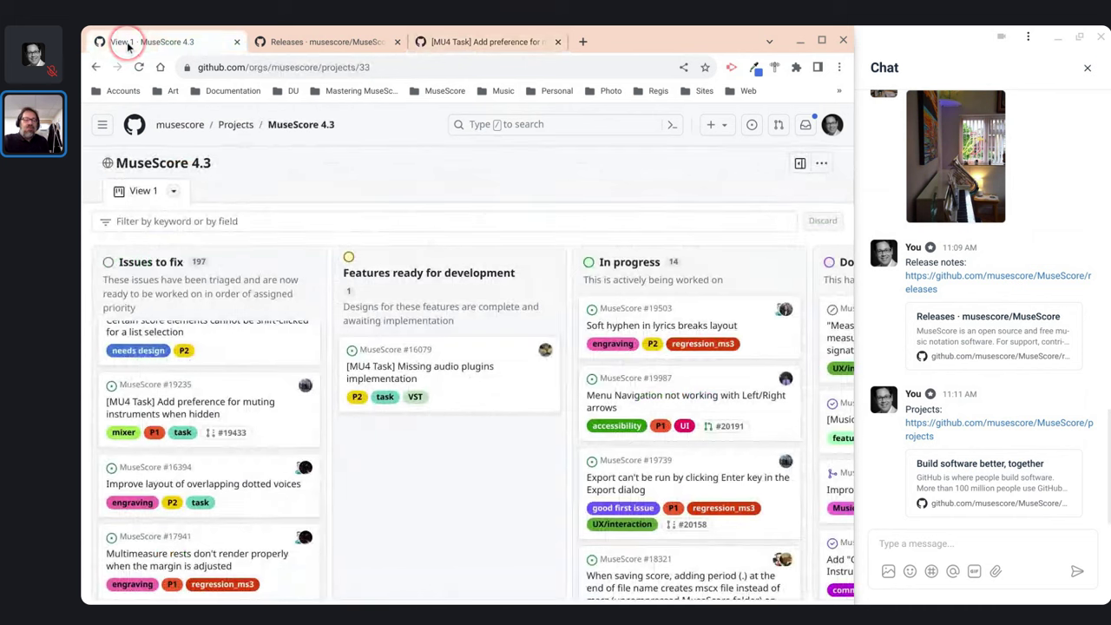
pyautogui.click(434, 41)
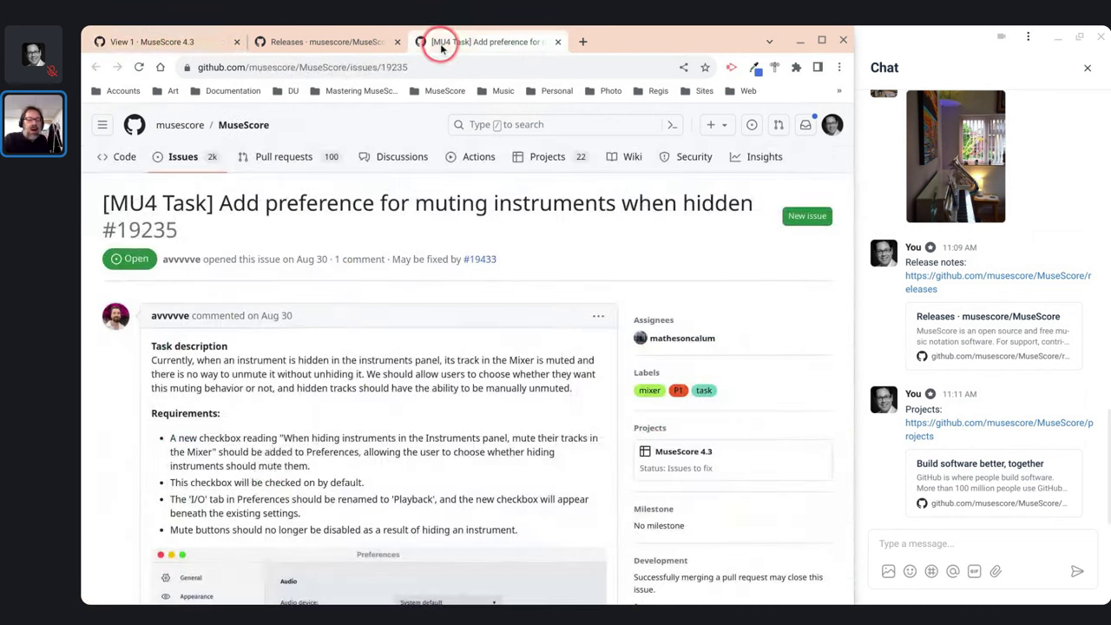
pyautogui.scroll(-5, 272, 464)
pyautogui.scroll(3, 269, 461)
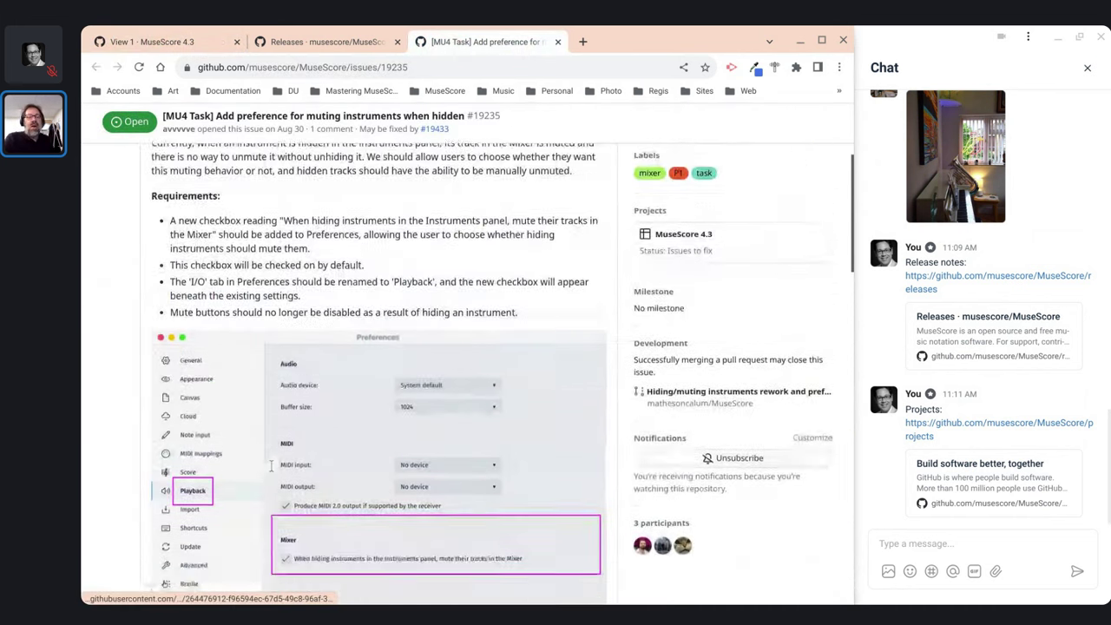
pyautogui.scroll(-3, 425, 458)
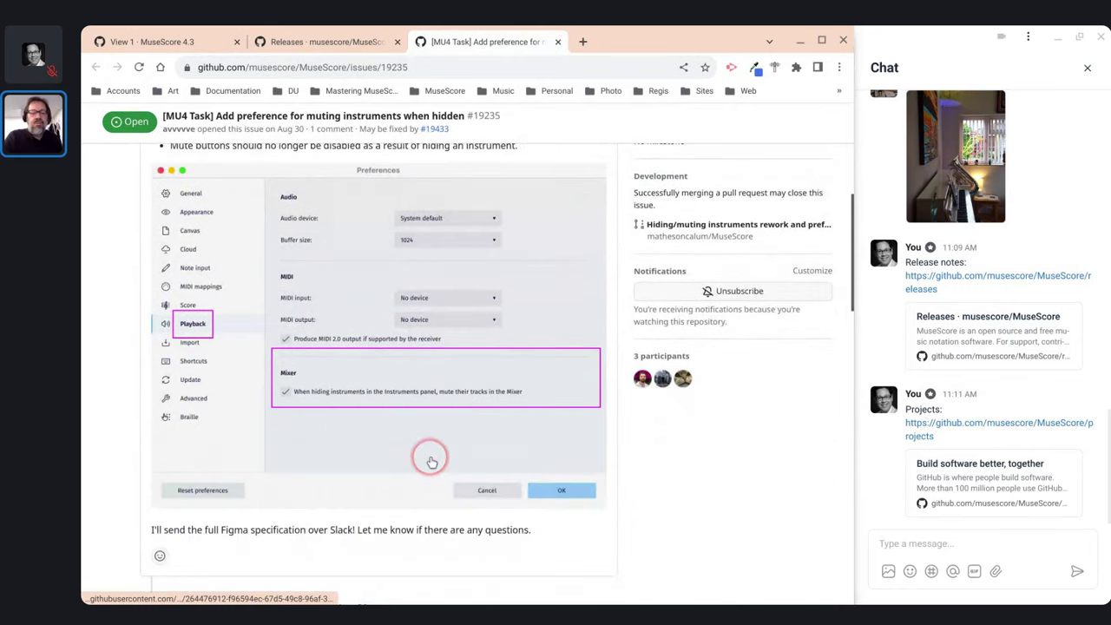
pyautogui.scroll(-1, 429, 460)
pyautogui.scroll(-5, 430, 460)
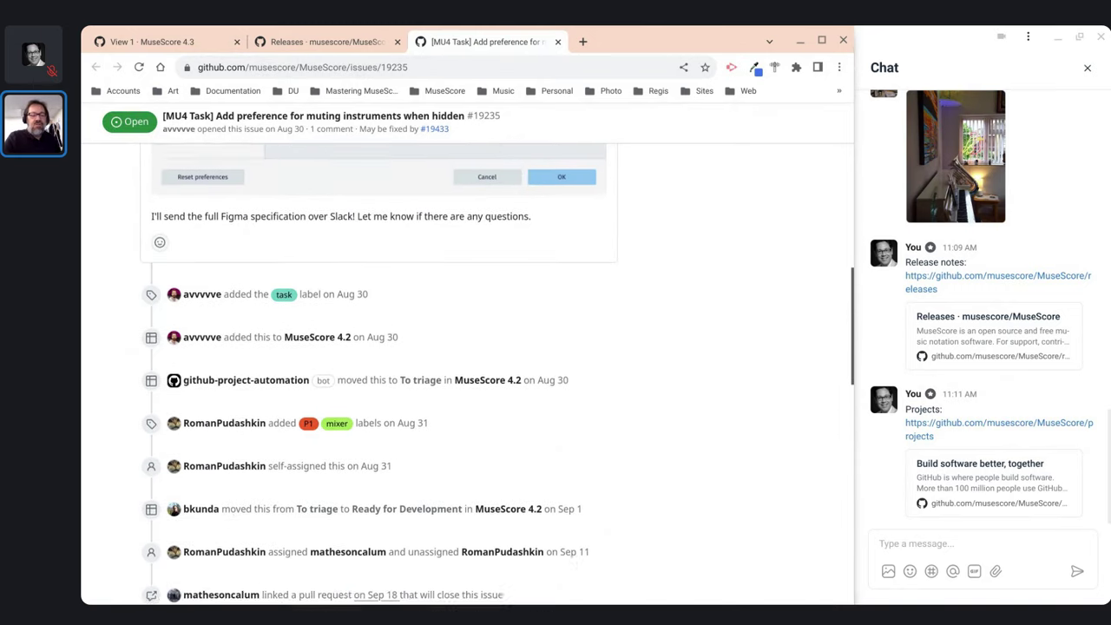
pyautogui.scroll(-2, 251, 452)
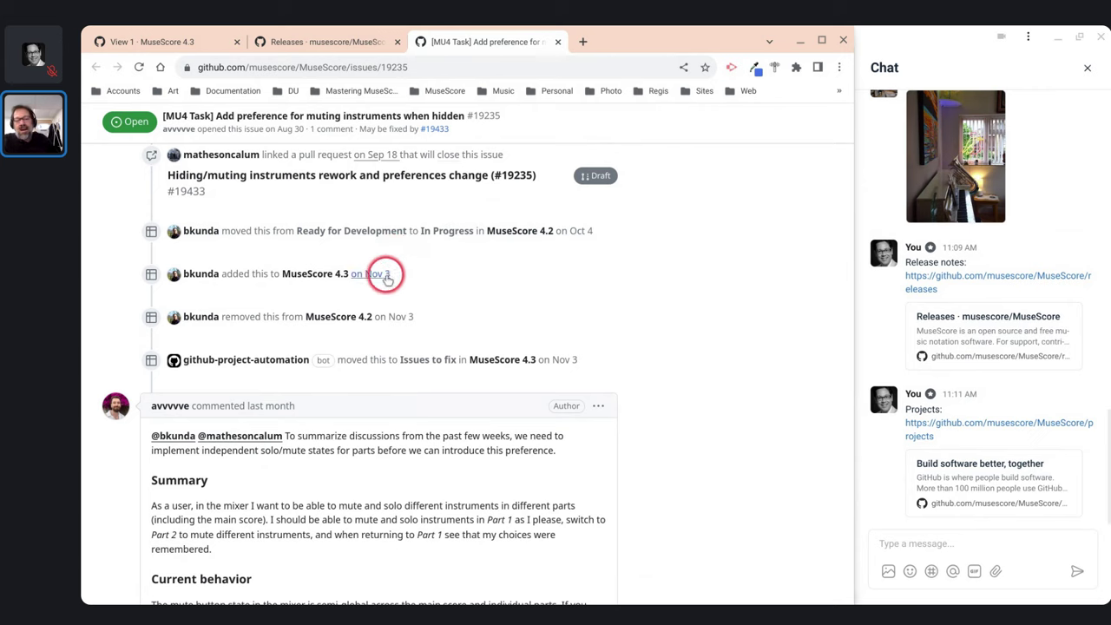
pyautogui.scroll(-1, 398, 282)
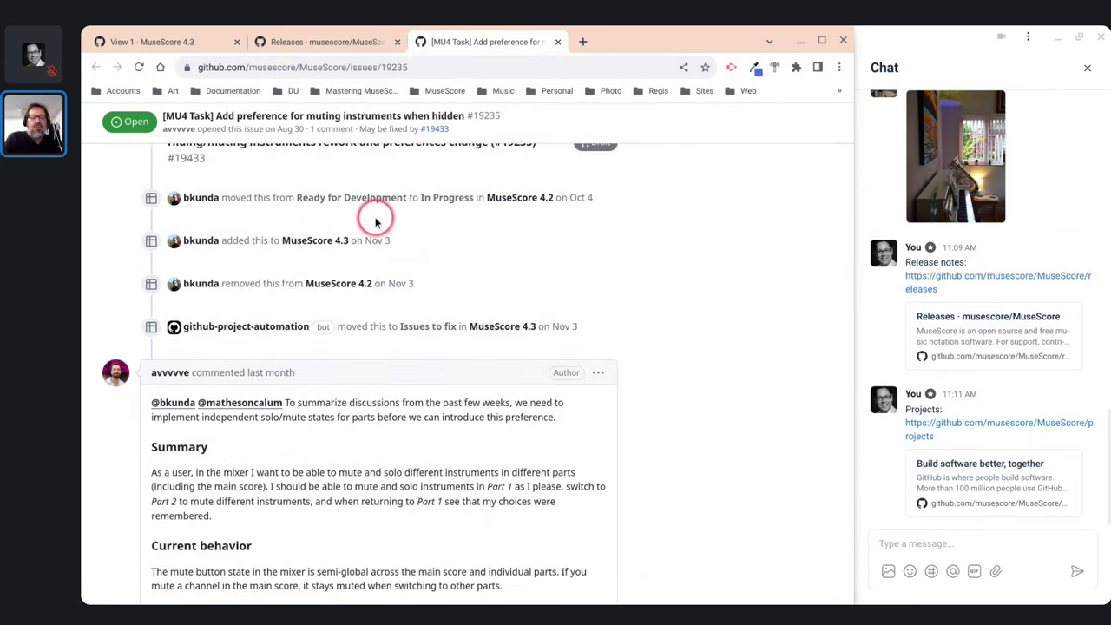
pyautogui.scroll(1, 375, 219)
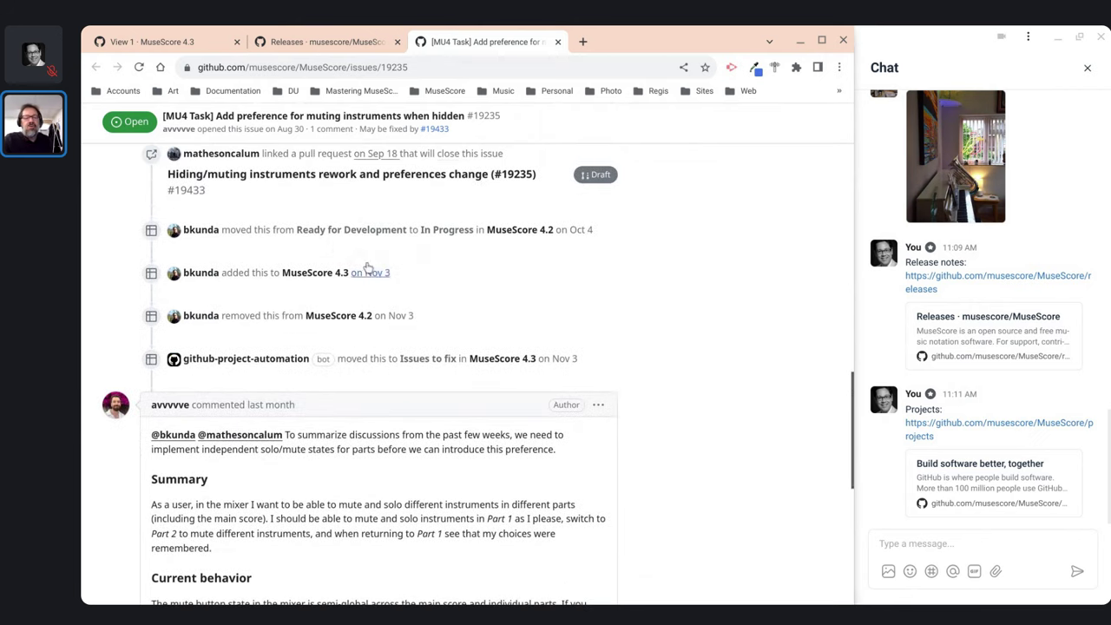
pyautogui.scroll(-2, 362, 252)
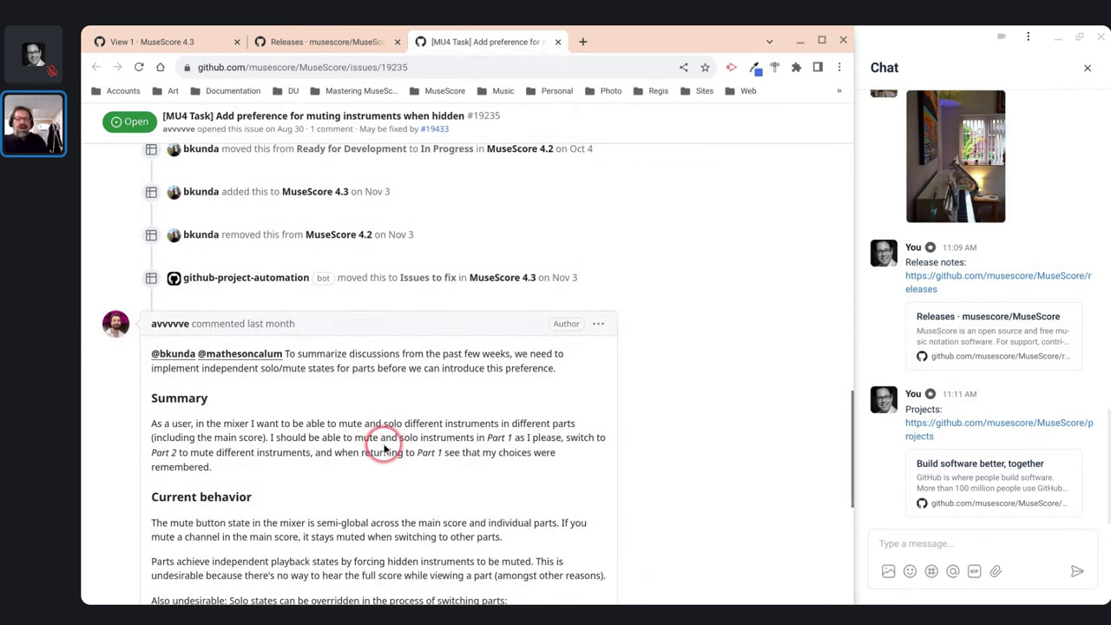
pyautogui.scroll(-2, 384, 446)
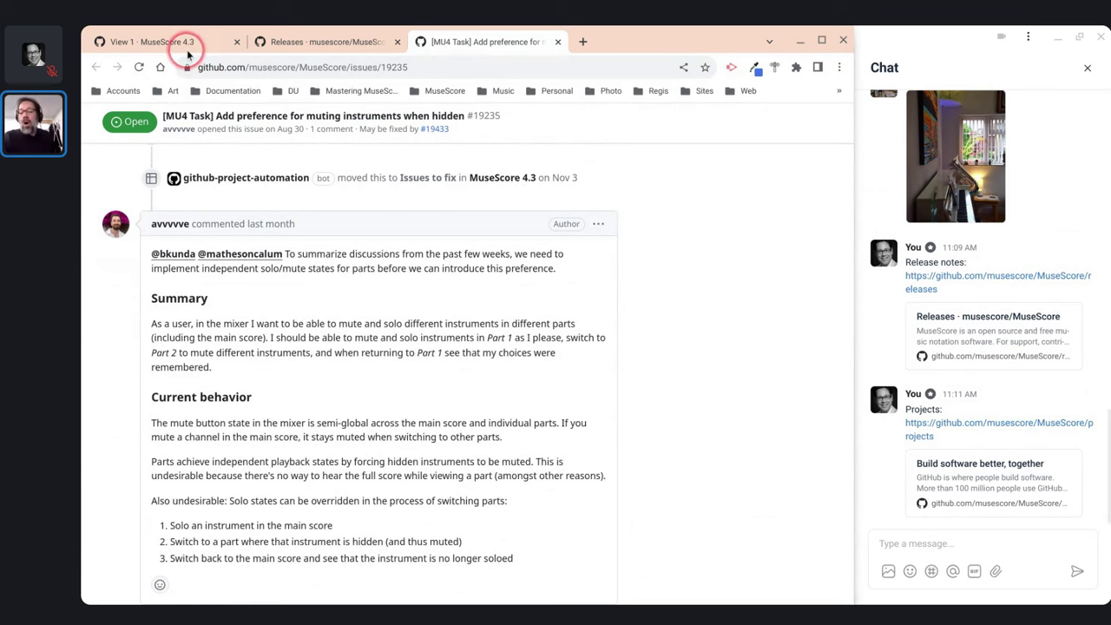
# Return to the MuseScore 4.3 board and look through the Issues to fix and In progress columns
pyautogui.click(177, 41)
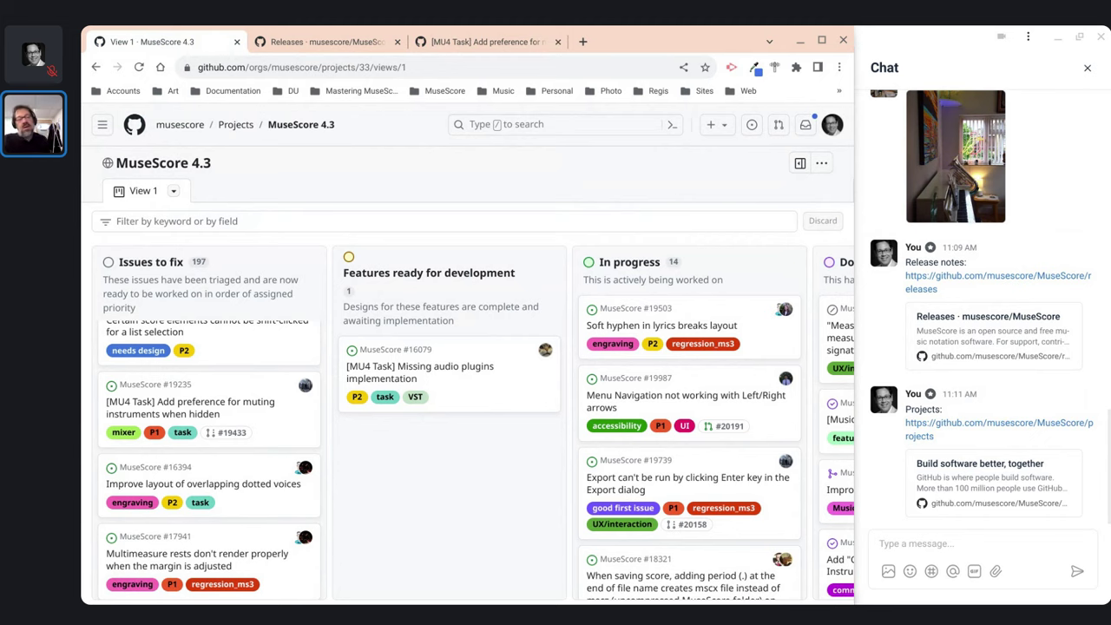
pyautogui.click(275, 312)
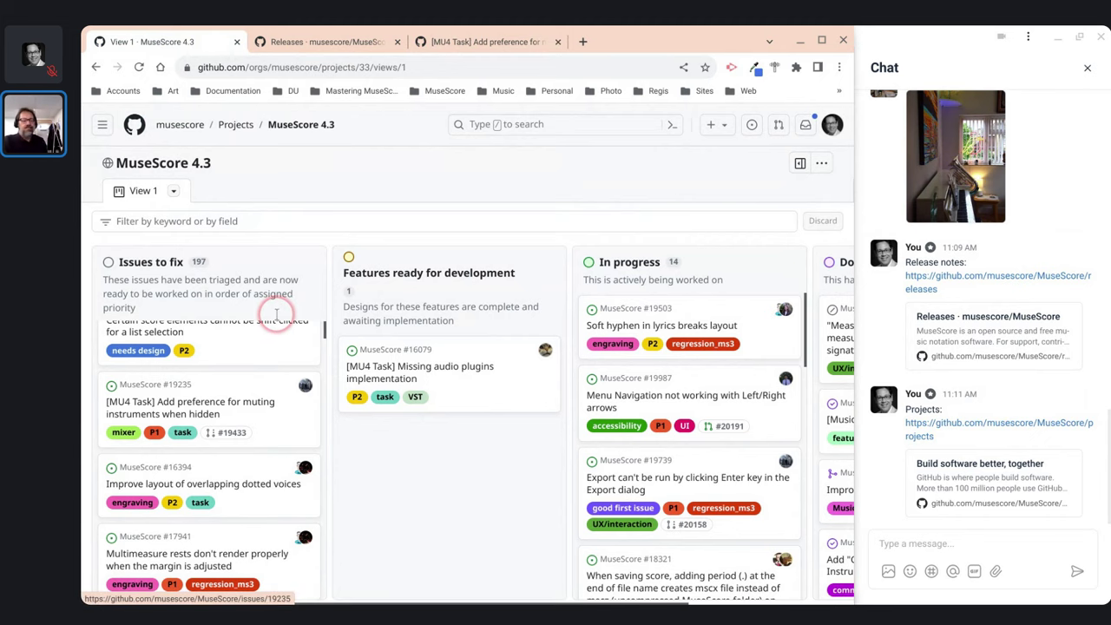
pyautogui.click(404, 517)
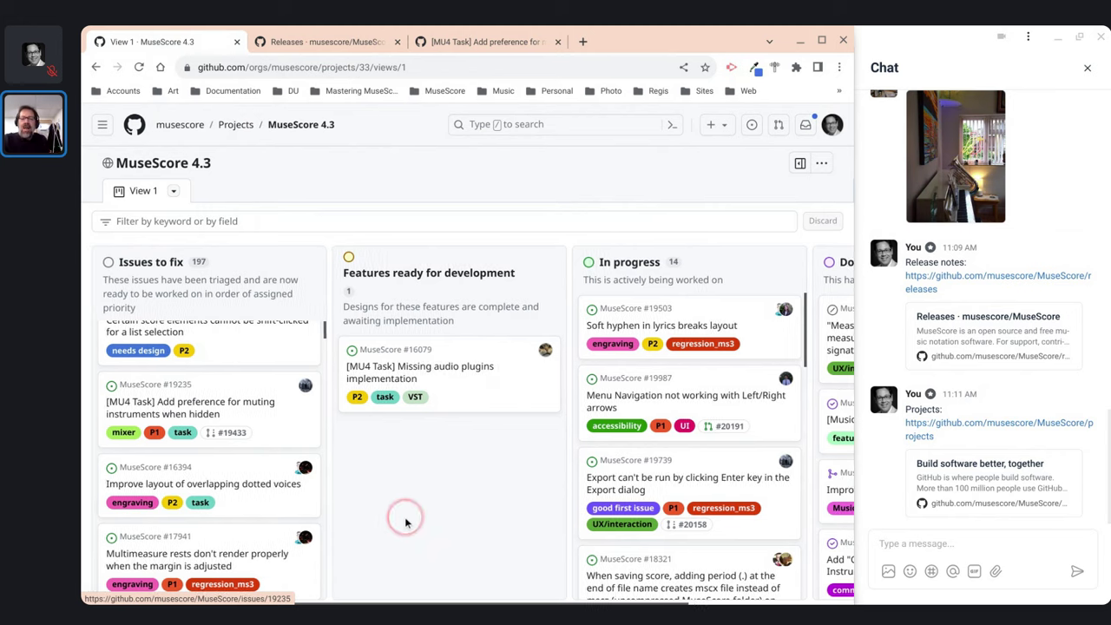
pyautogui.click(320, 496)
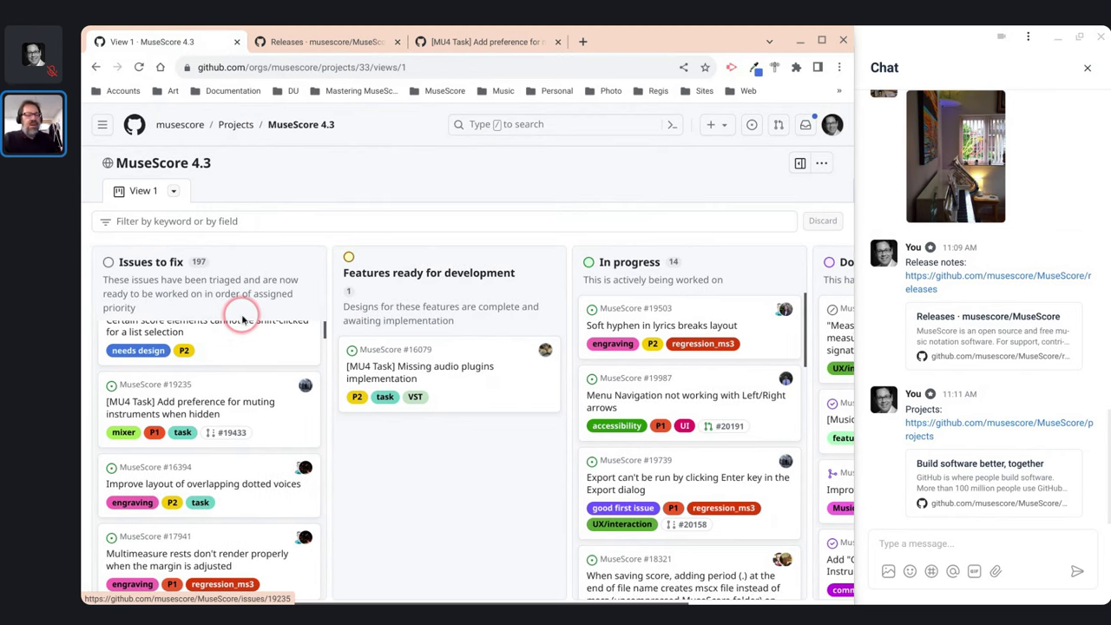
pyautogui.scroll(-10, 217, 493)
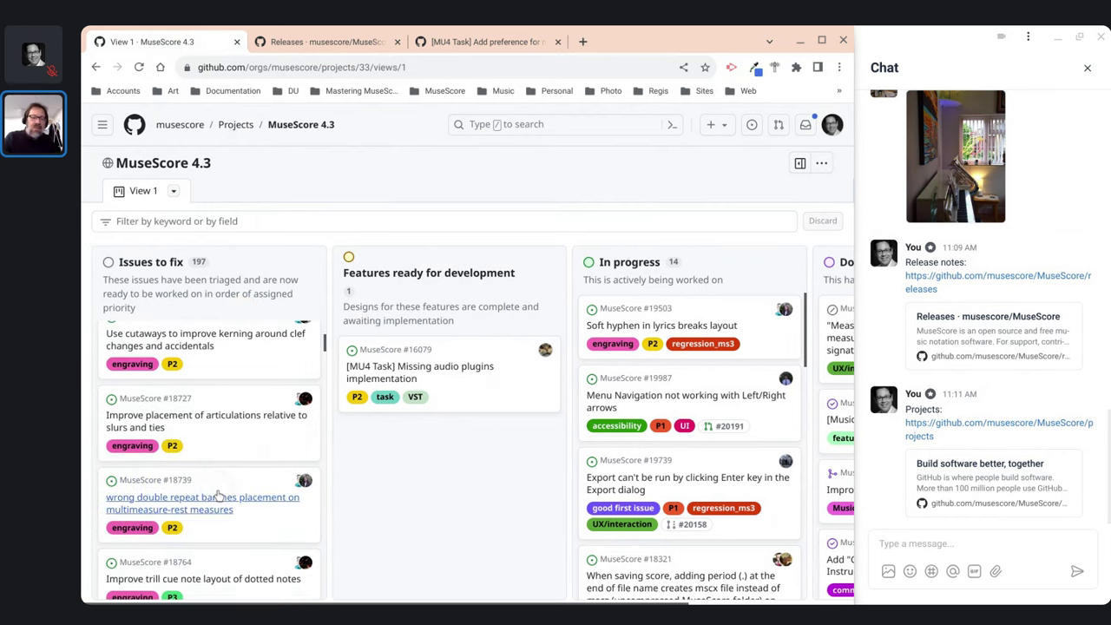
pyautogui.click(444, 367)
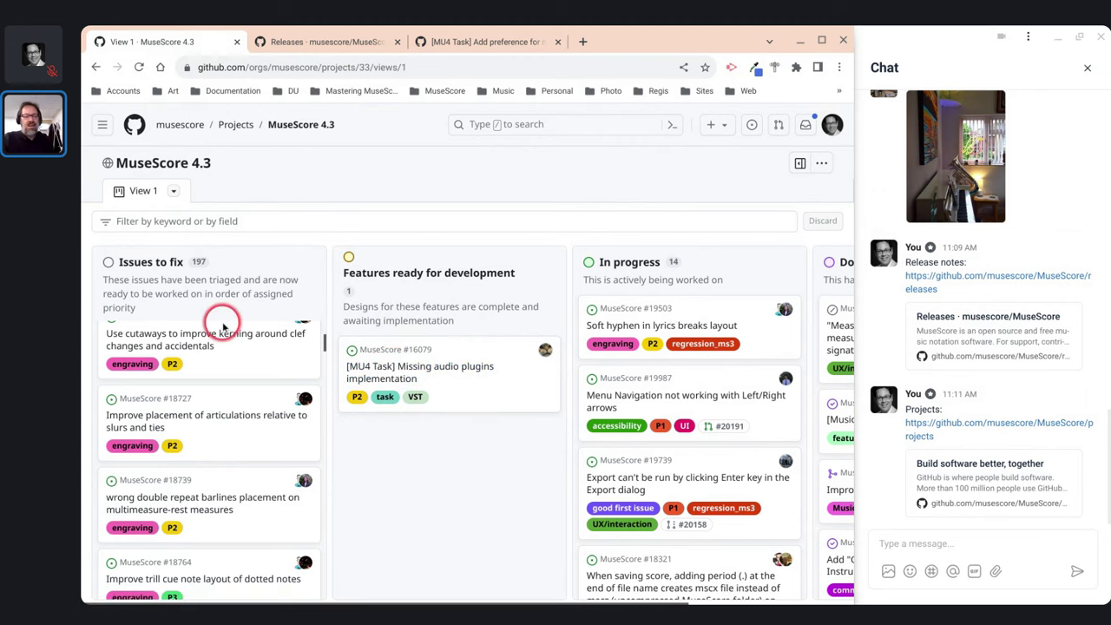
pyautogui.scroll(-1, 223, 325)
pyautogui.scroll(-1, 223, 326)
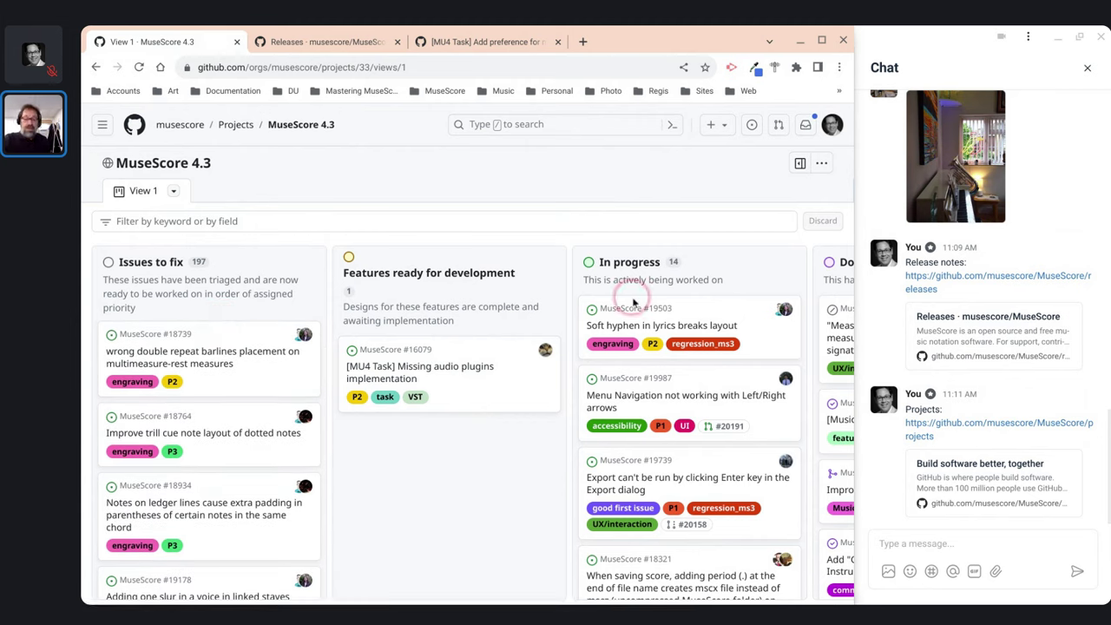
pyautogui.scroll(-1, 675, 292)
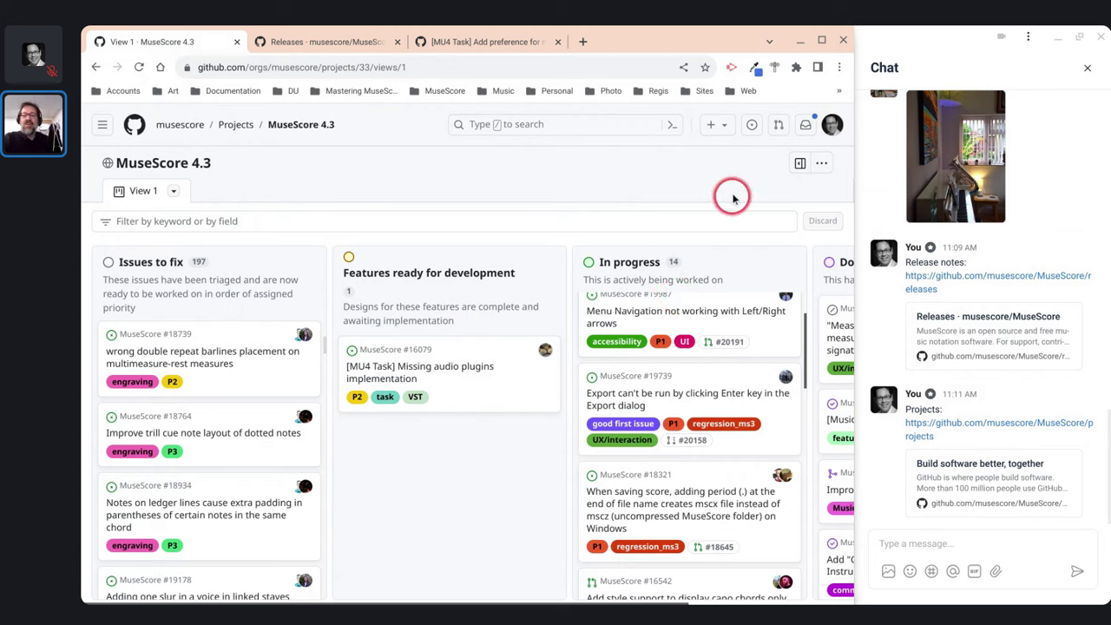
# Look through the Done column of the board, including the task adding "Collapse/Expand all" actions to the Instruments panel
pyautogui.hscroll(3, 669, 261)
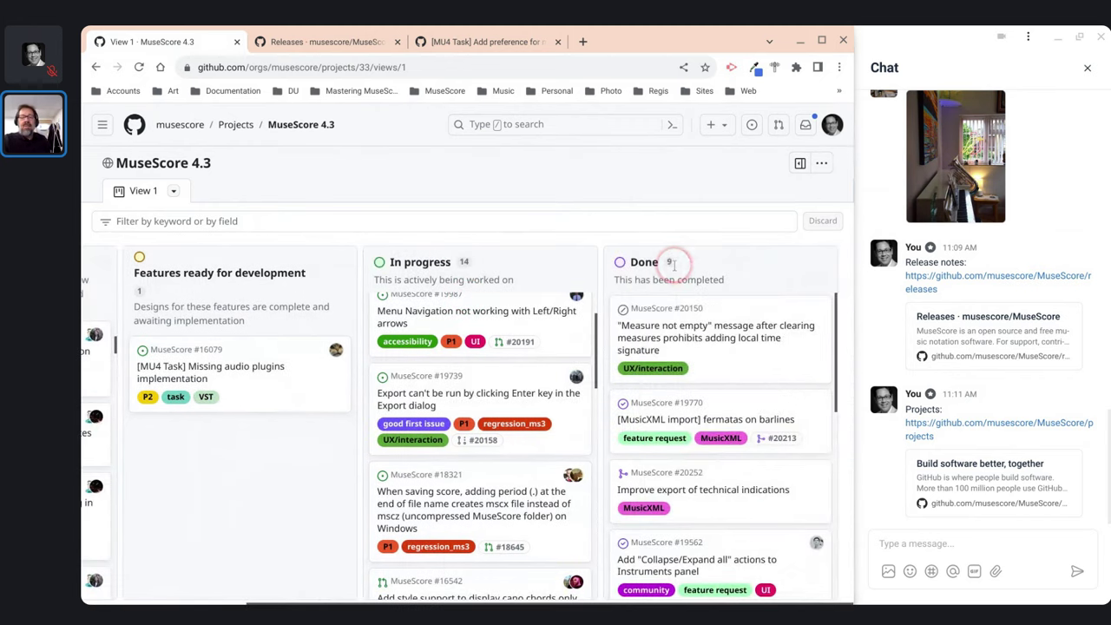
pyautogui.scroll(-2, 675, 355)
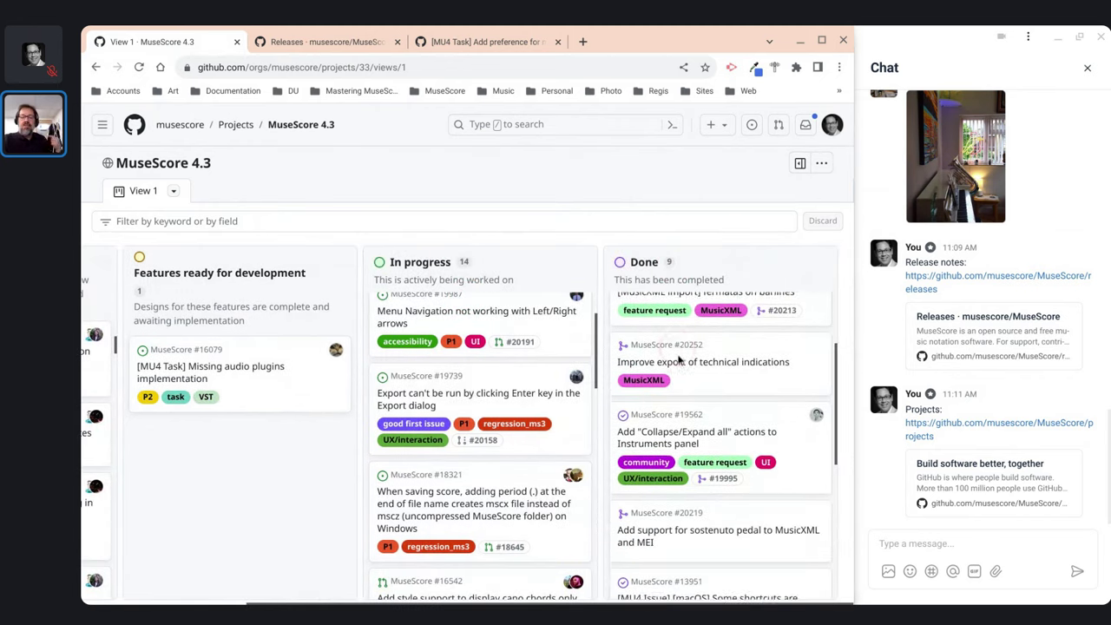
pyautogui.scroll(-1, 679, 360)
pyautogui.click(686, 406)
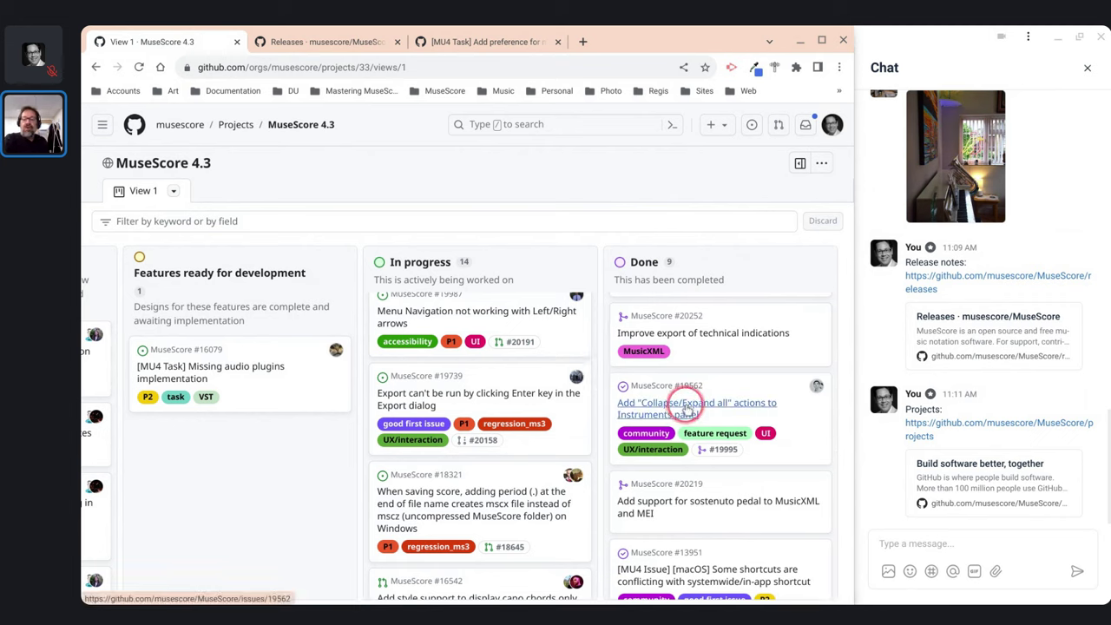
pyautogui.click(695, 407)
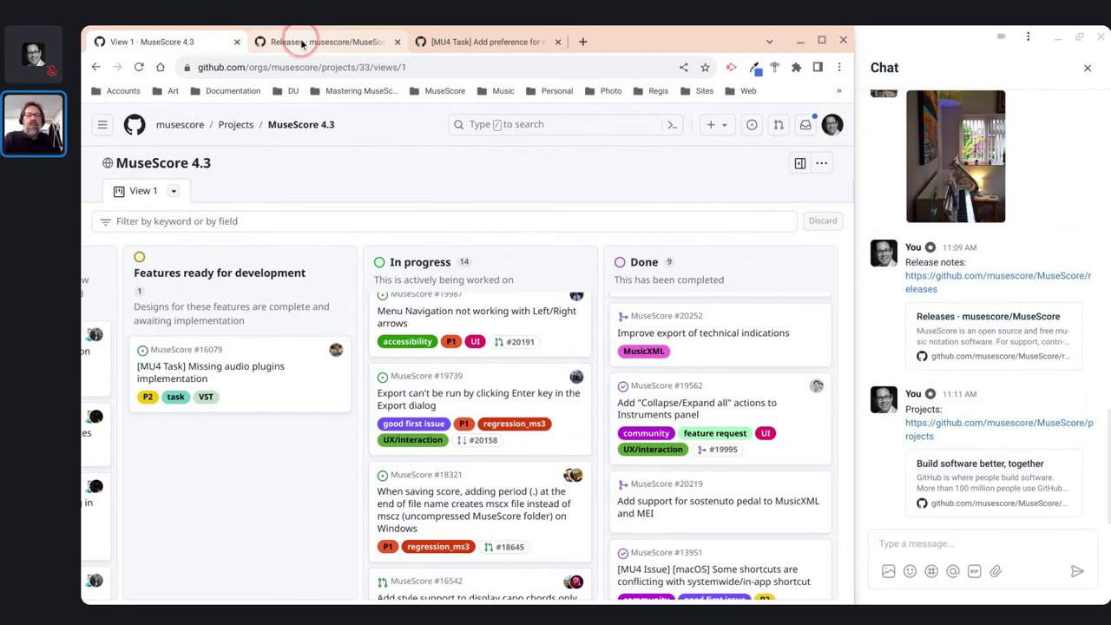
# Check the MuseScore releases page briefly, and go back from the 4.3 board to the list of open projects
pyautogui.moveTo(301, 44)
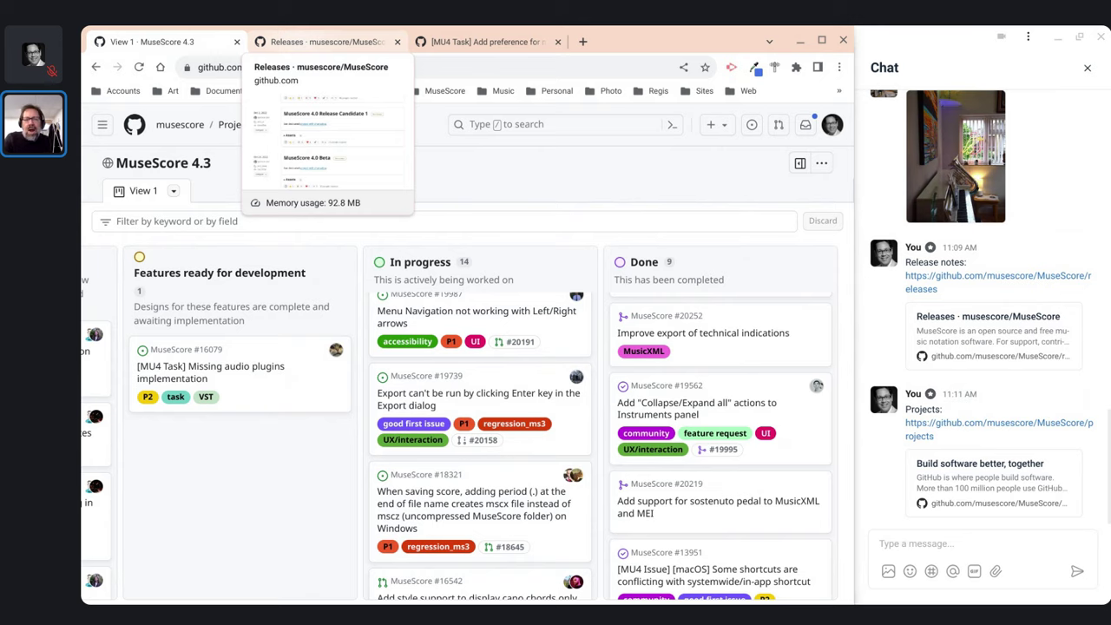
pyautogui.click(302, 43)
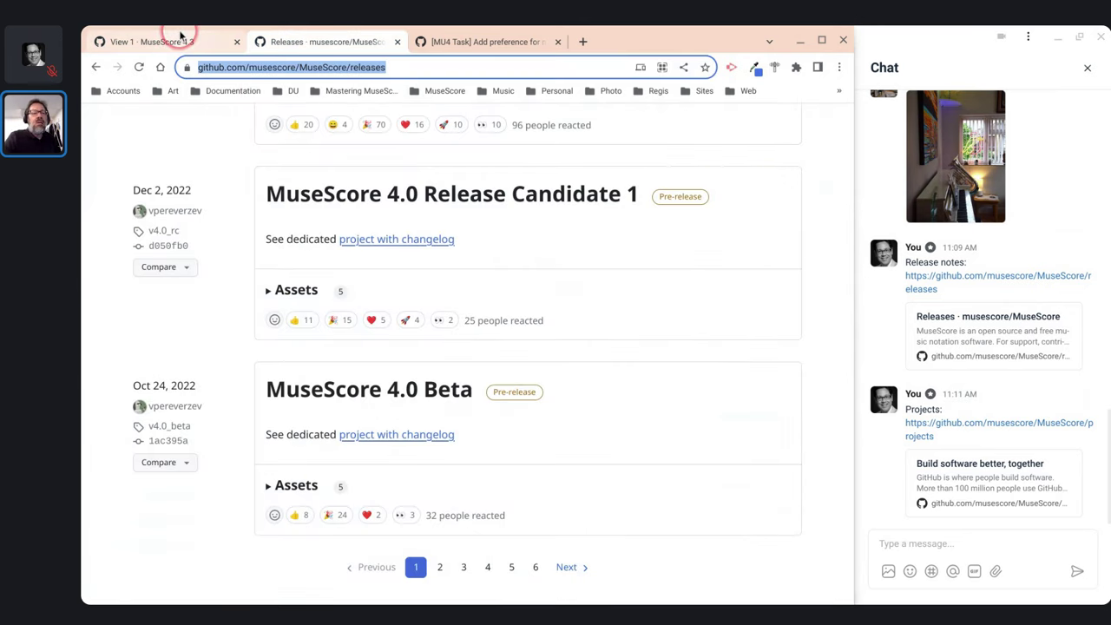
pyautogui.click(167, 42)
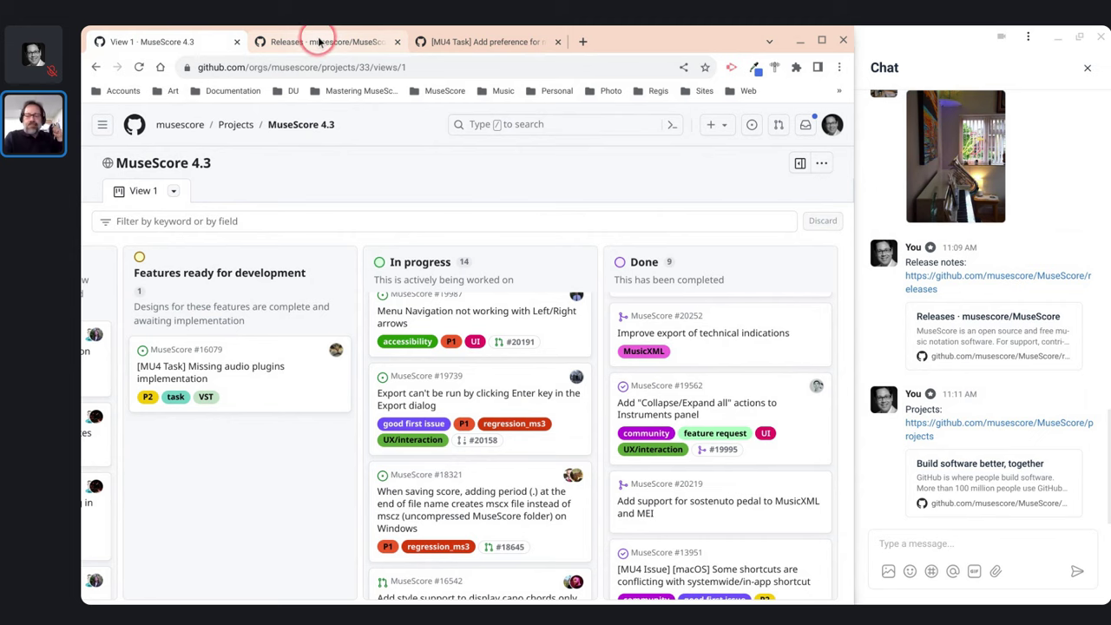
pyautogui.moveTo(319, 42)
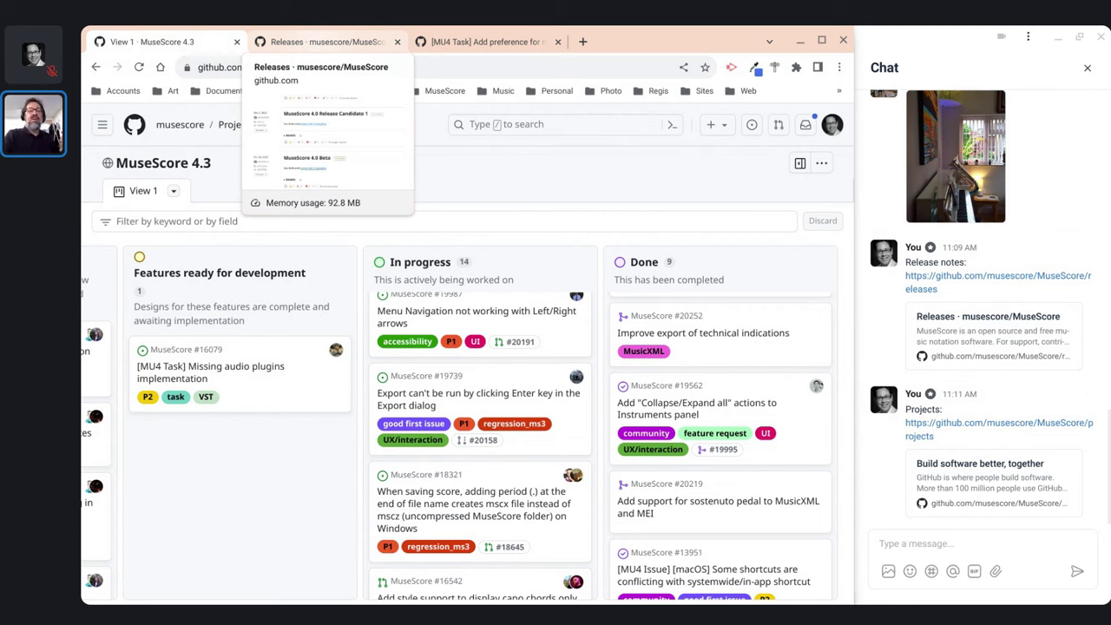
pyautogui.click(95, 69)
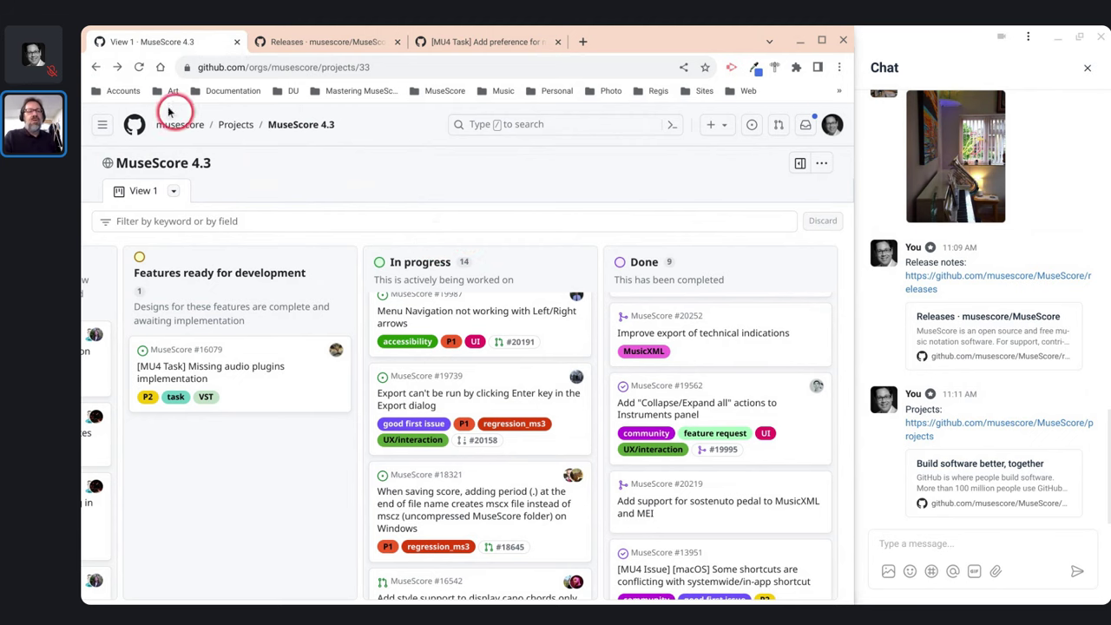
pyautogui.click(96, 67)
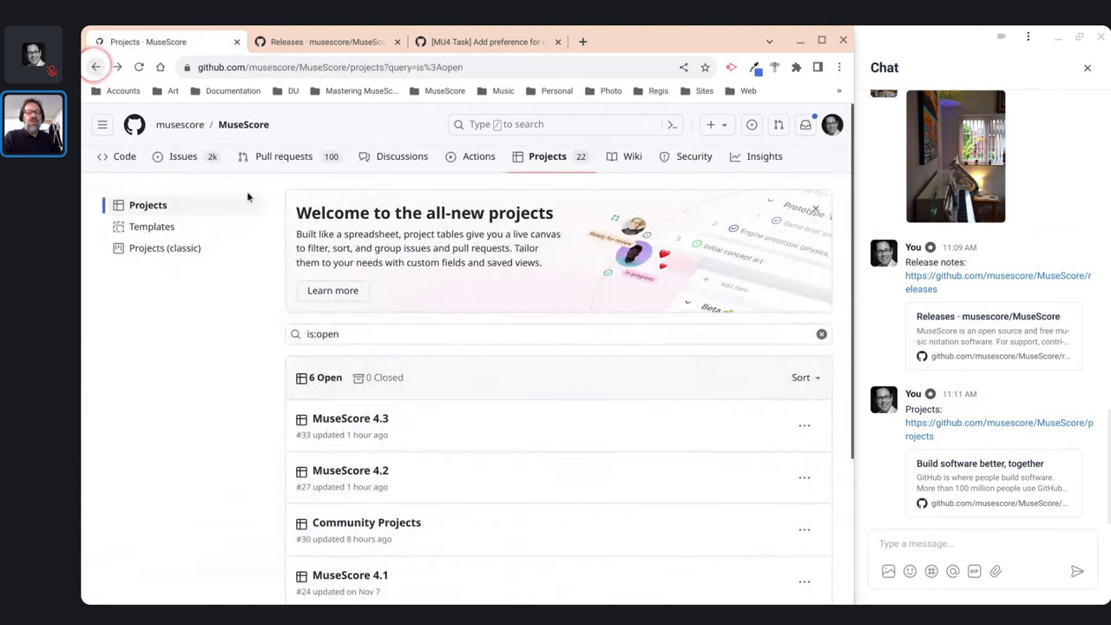
# Open the MuseScore 4.2 project board and look through its In Progress, Needs porting and Done columns
pyautogui.click(359, 471)
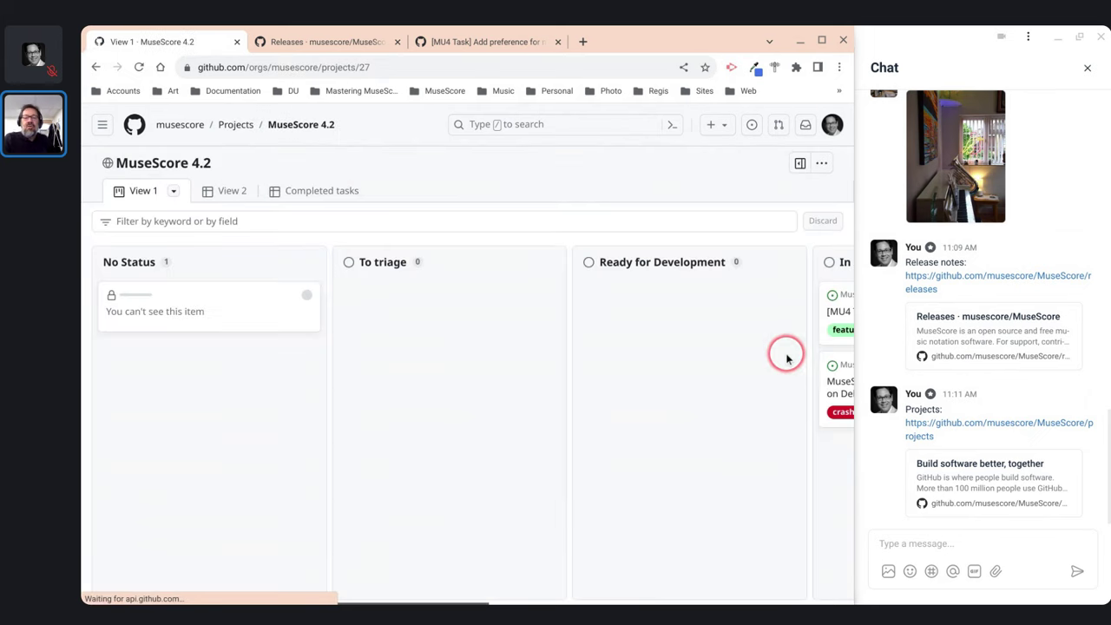
pyautogui.hscroll(8, 630, 280)
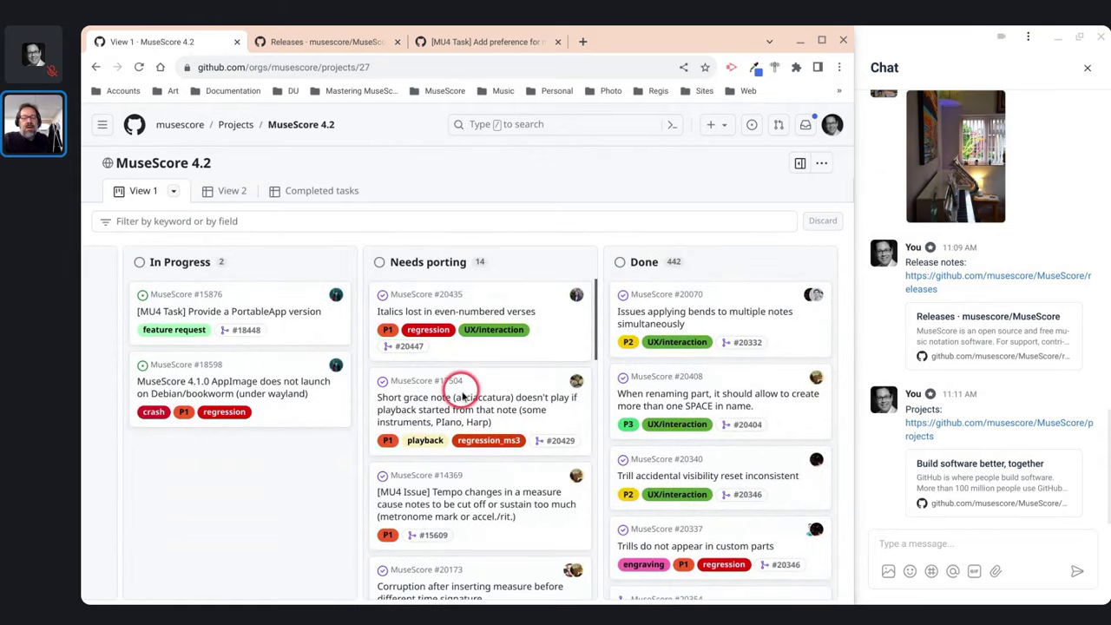
pyautogui.scroll(-3, 460, 382)
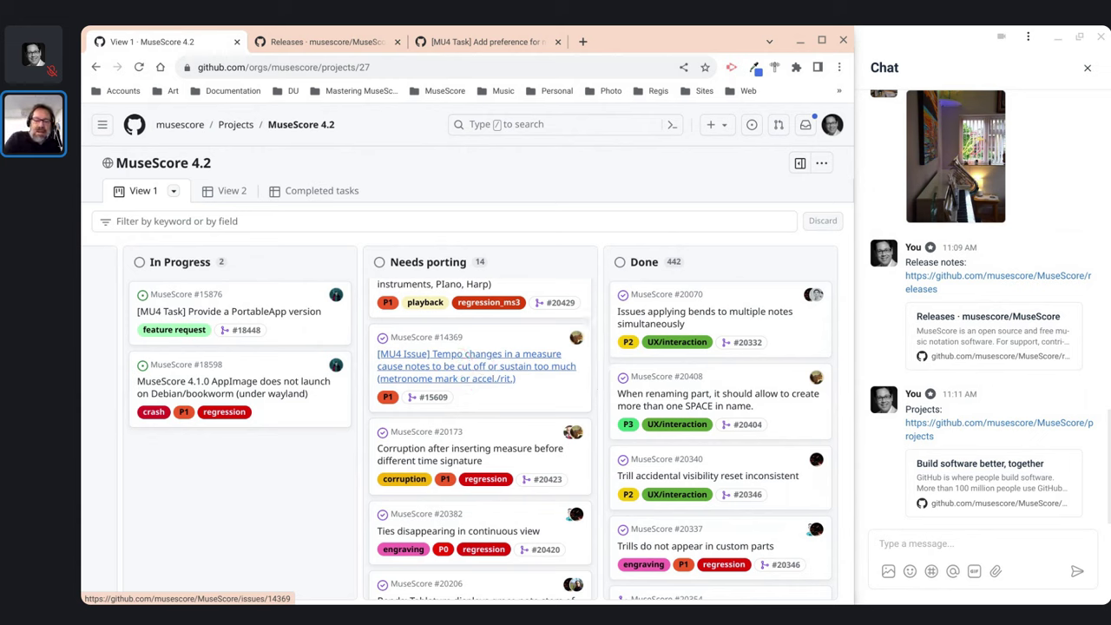
pyautogui.click(481, 399)
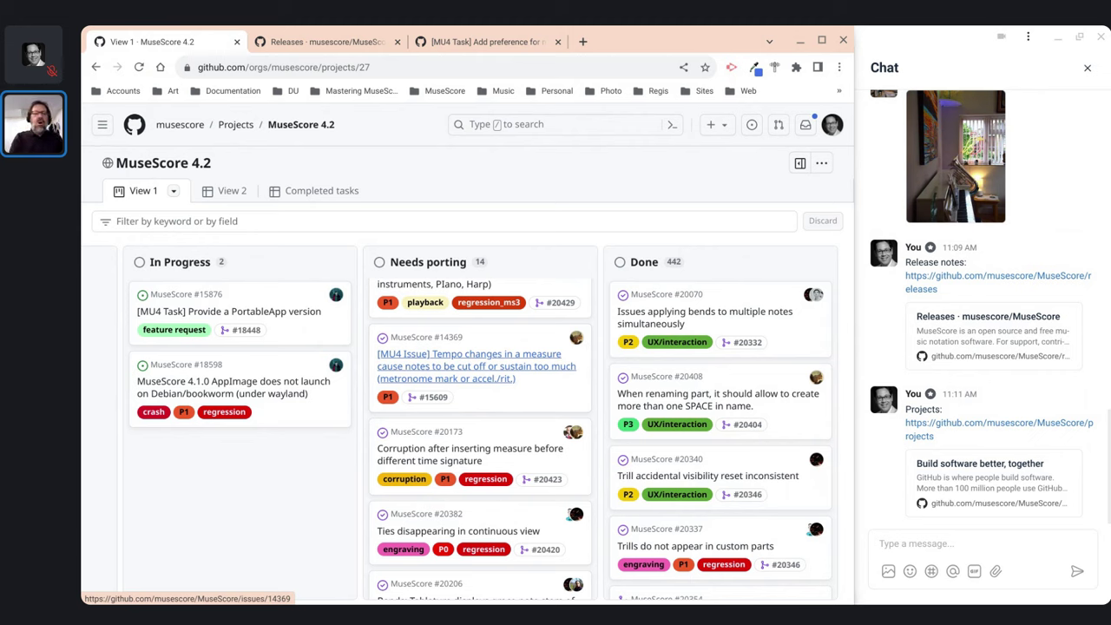
# Go from the 4.2 board through the musescore organization's repositories to the main page of the MuseScore repository
pyautogui.click(217, 165)
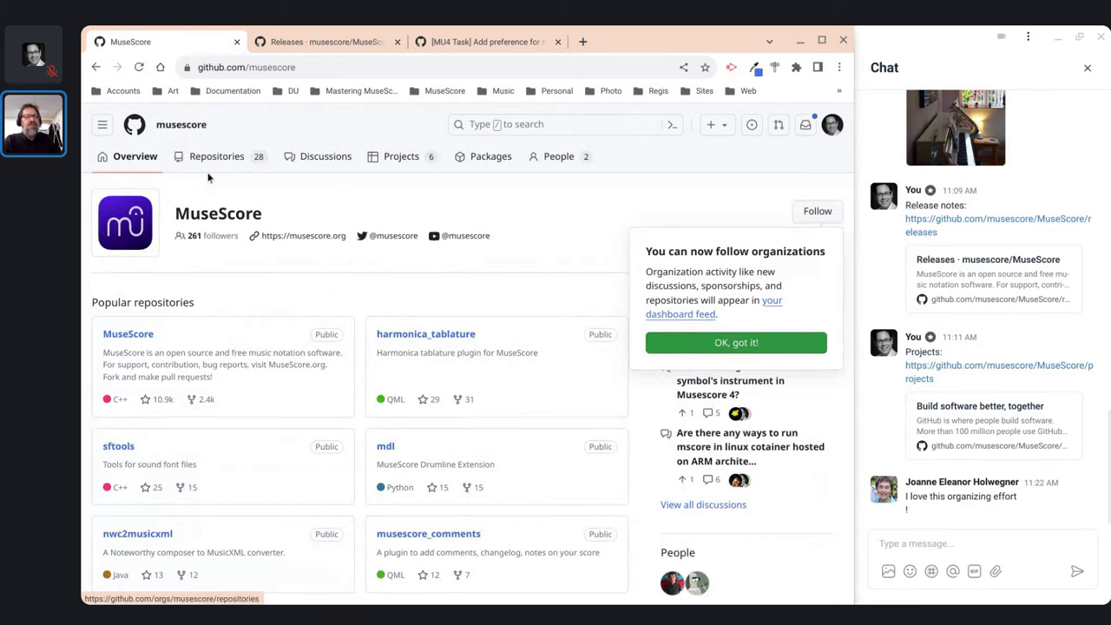
pyautogui.moveTo(153, 154); pyautogui.dragTo(321, 297)
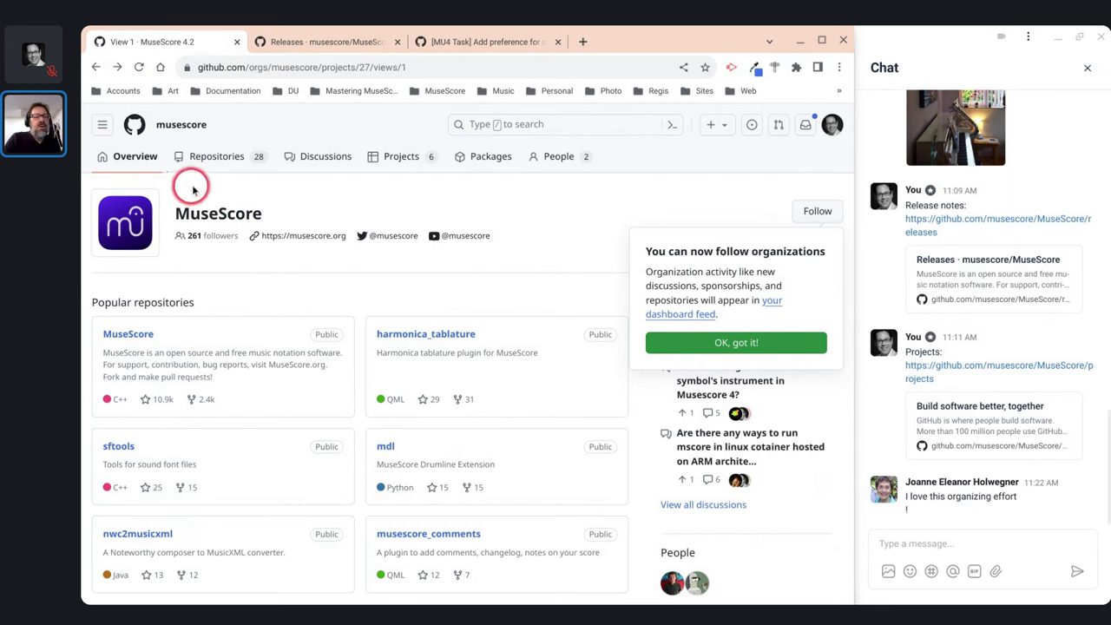
pyautogui.click(201, 156)
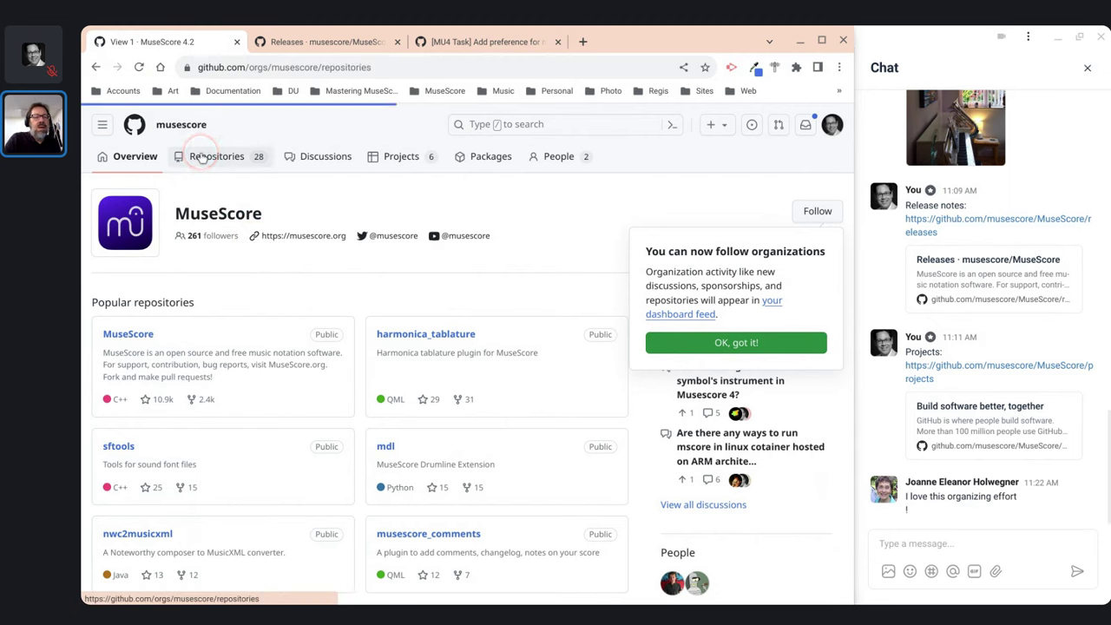
pyautogui.click(184, 247)
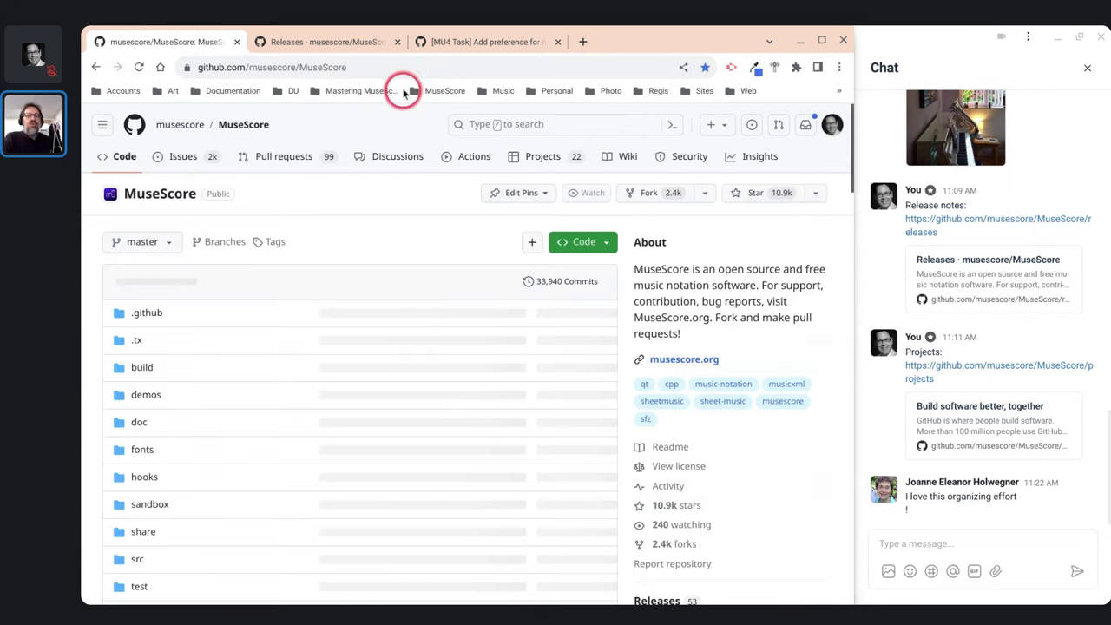
# Post the repository's address in the stream chat, introduced by "Main GitHub page for MuseScore:", and return to the browser
pyautogui.click(359, 67)
pyautogui.hotkey('ctrl', 'c')
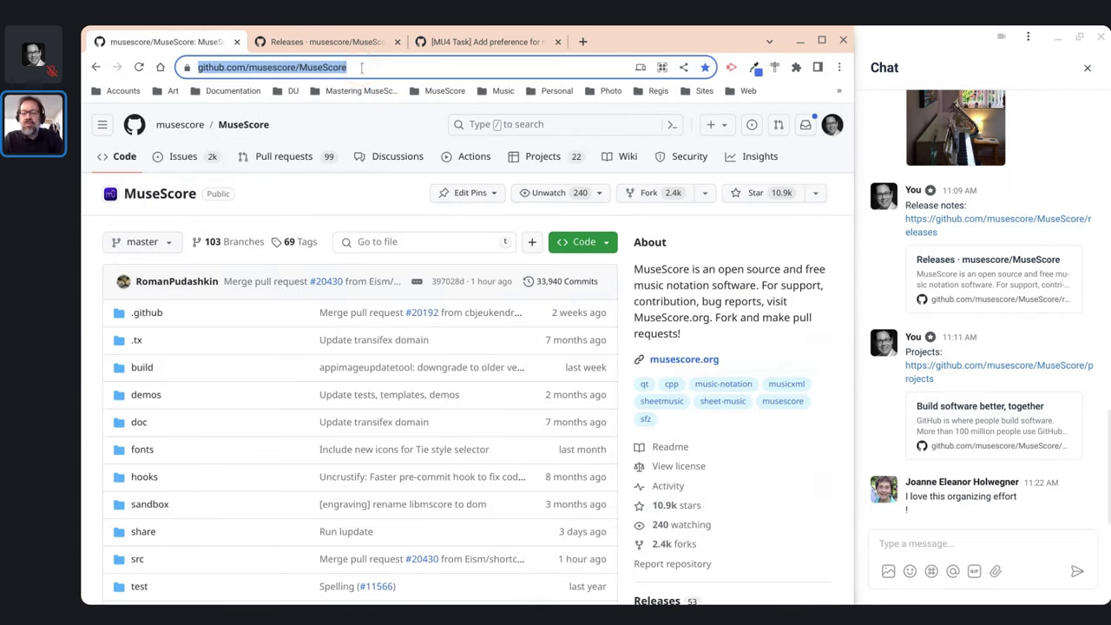
pyautogui.click(935, 546)
pyautogui.write('Main G')
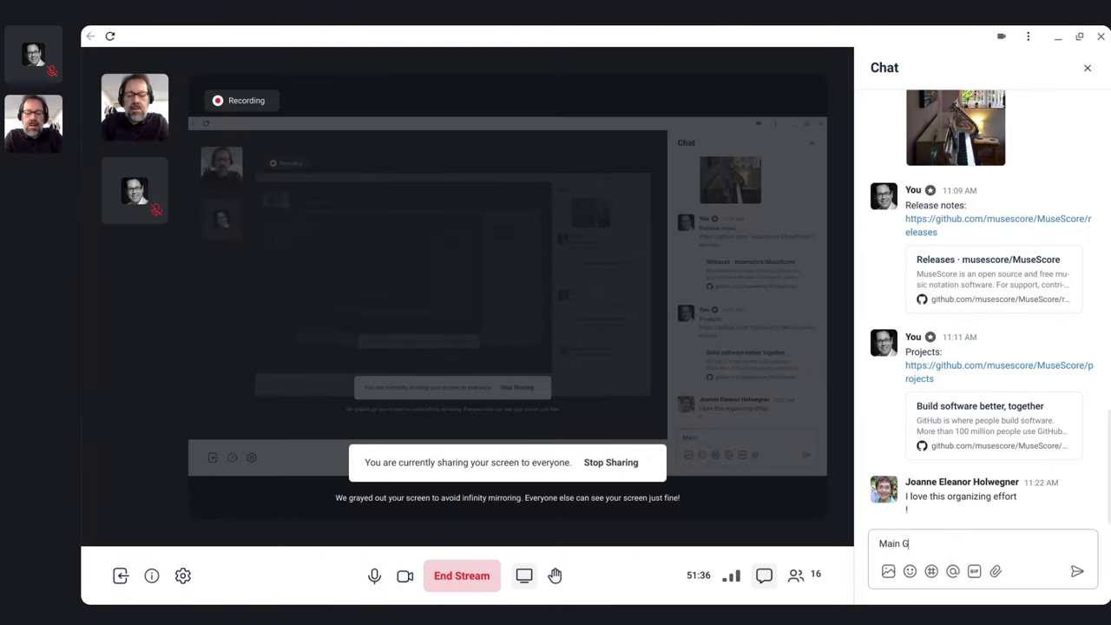
pyautogui.write('itHub page for')
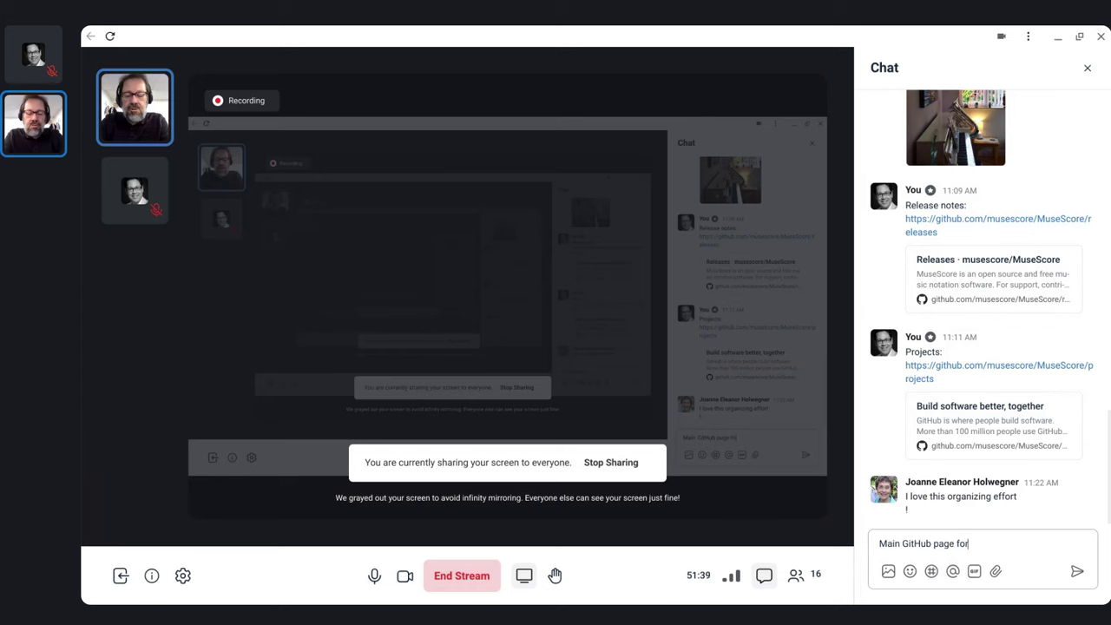
pyautogui.write(' MuseScore:')
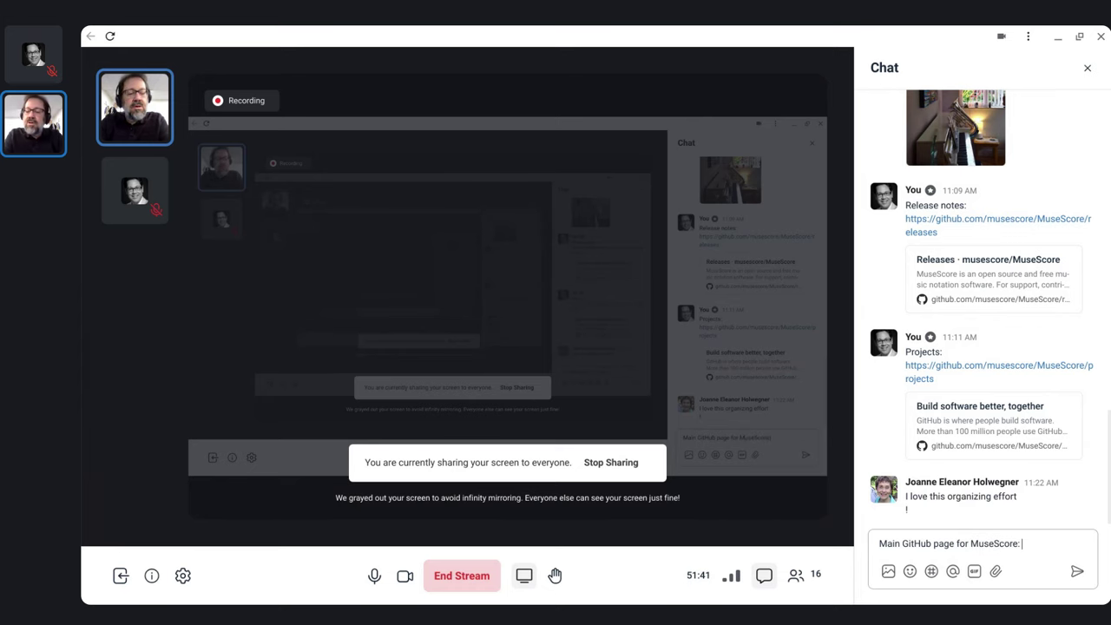
pyautogui.hotkey('ctrl', 'v')
pyautogui.press('Return')
pyautogui.hotkey('alt', 'Tab')
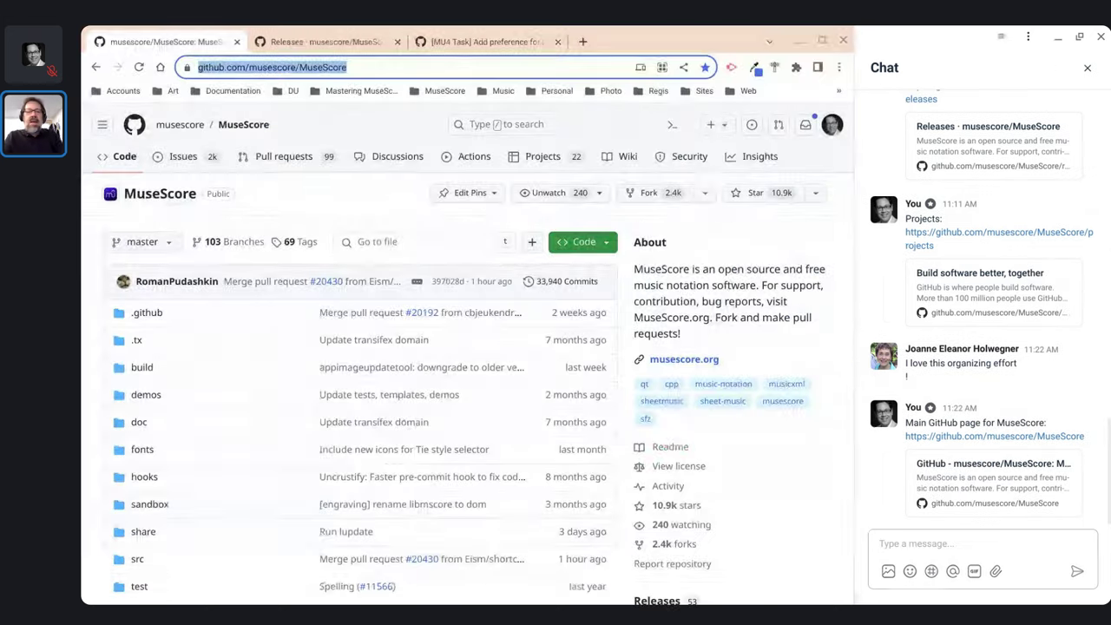
# Open the repository's issues and look through the most recent open ones, including the note duration issue with articulations and grace notes
pyautogui.click(180, 172)
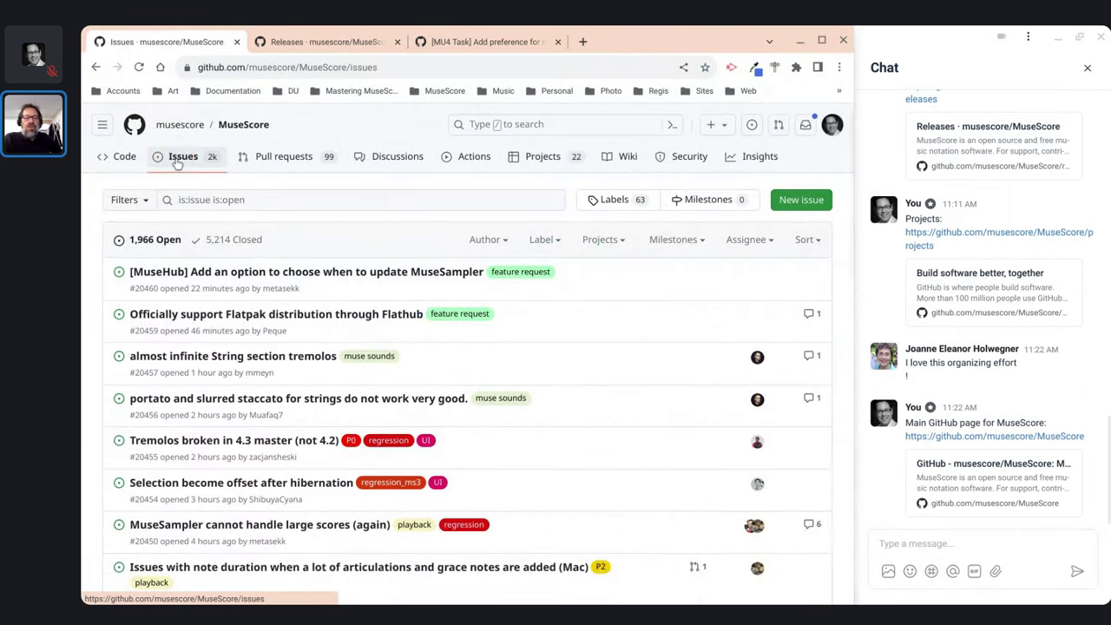
pyautogui.scroll(-2, 198, 325)
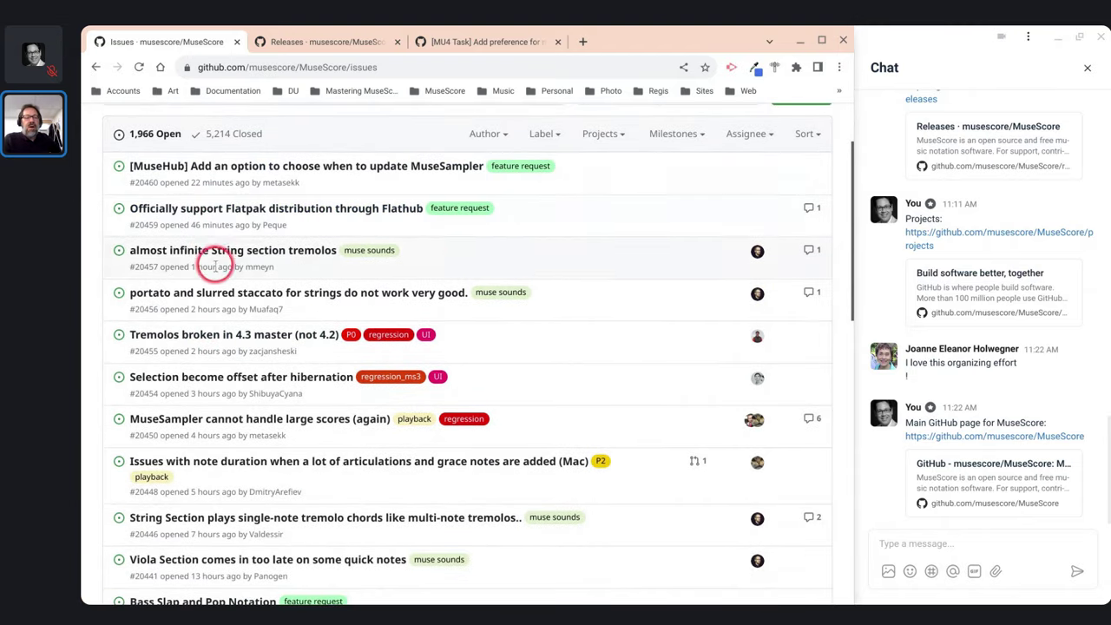
pyautogui.moveTo(214, 288)
pyautogui.scroll(-1, 215, 293)
pyautogui.scroll(-1, 217, 293)
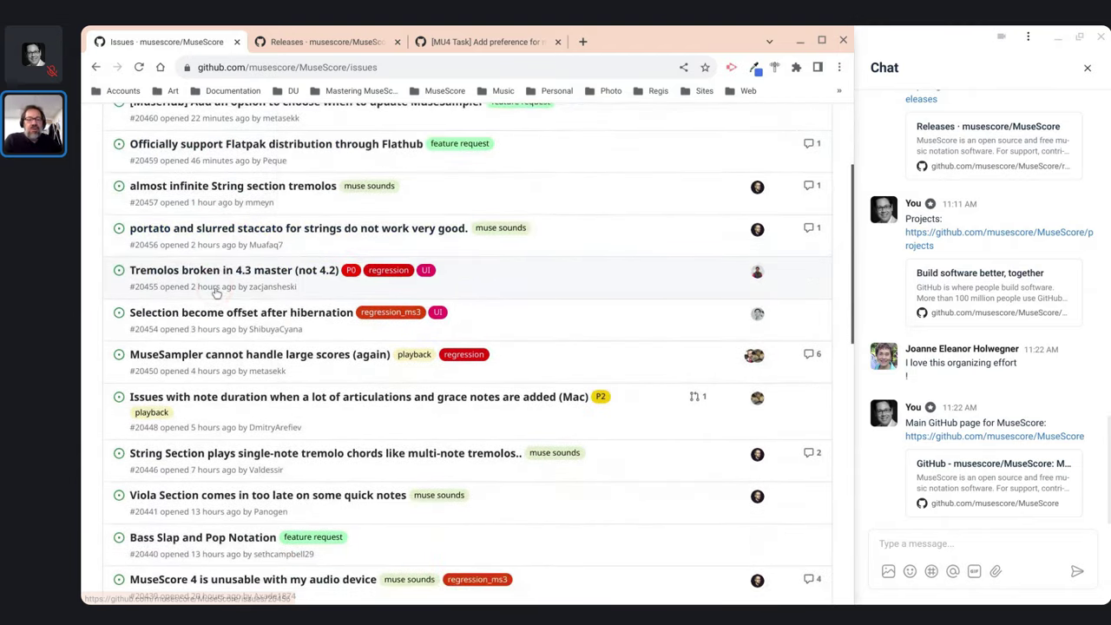
pyautogui.scroll(-1, 261, 312)
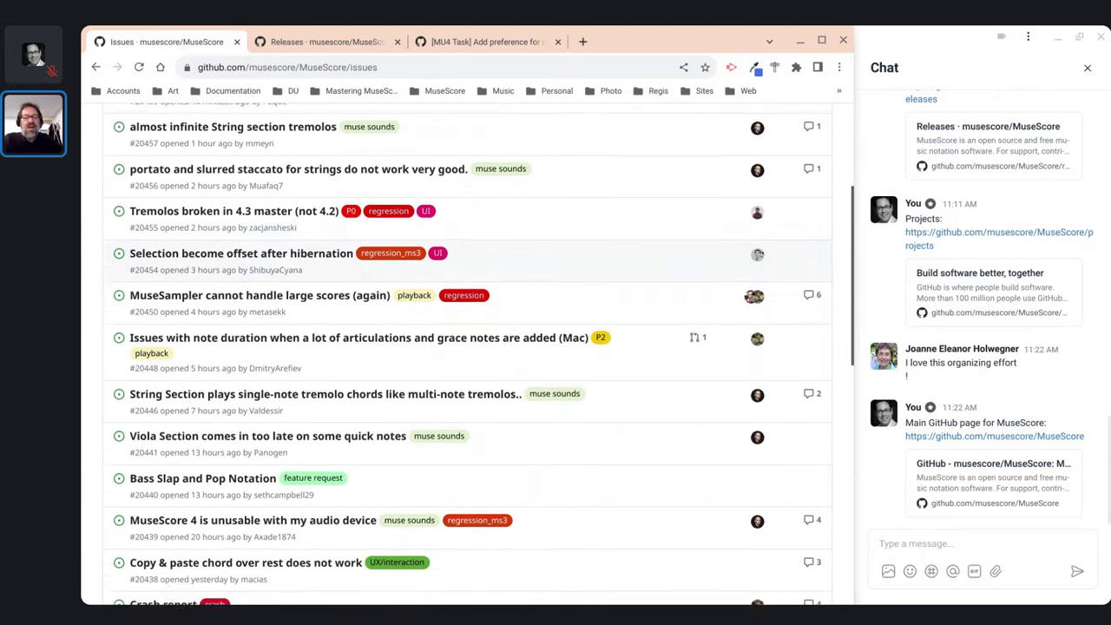
pyautogui.click(271, 337)
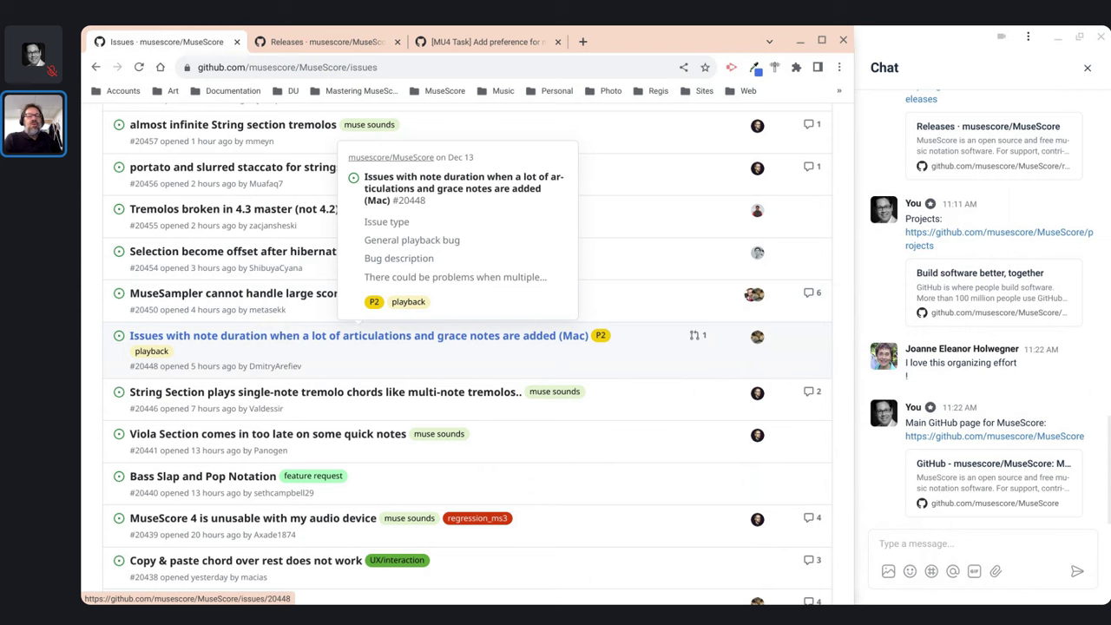
pyautogui.scroll(-1, 271, 337)
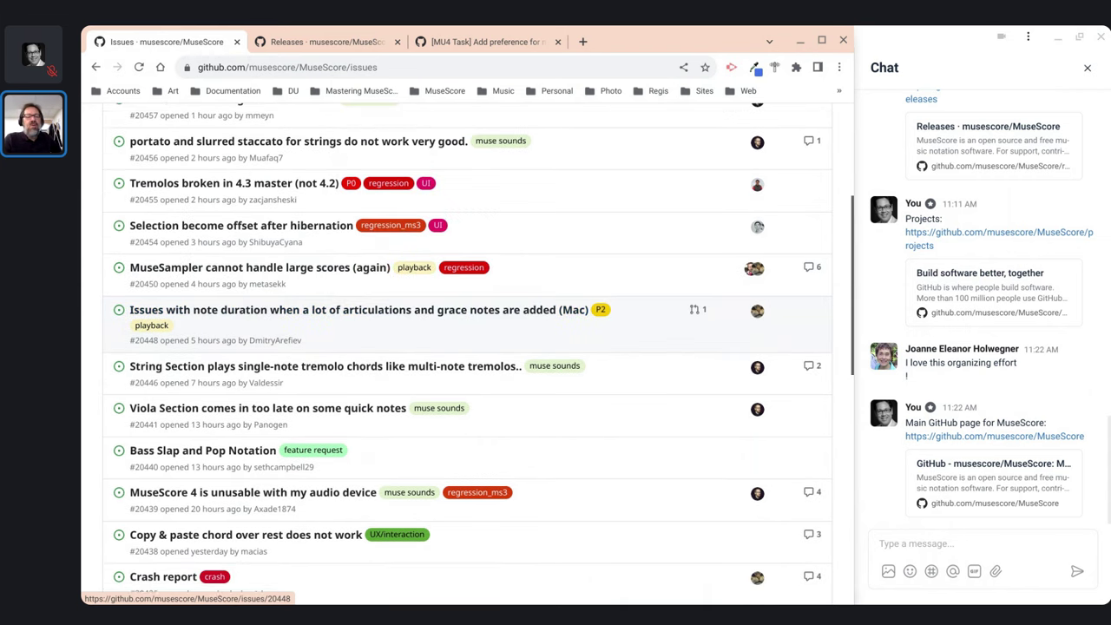
pyautogui.scroll(3, 336, 176)
pyautogui.scroll(1, 337, 176)
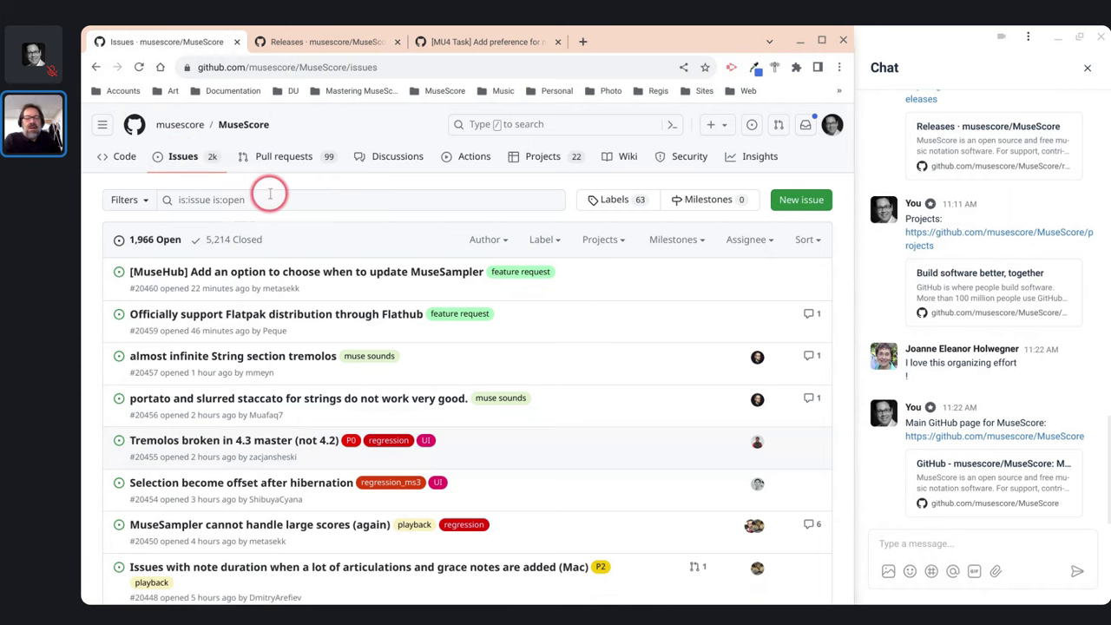
pyautogui.scroll(-1, 269, 193)
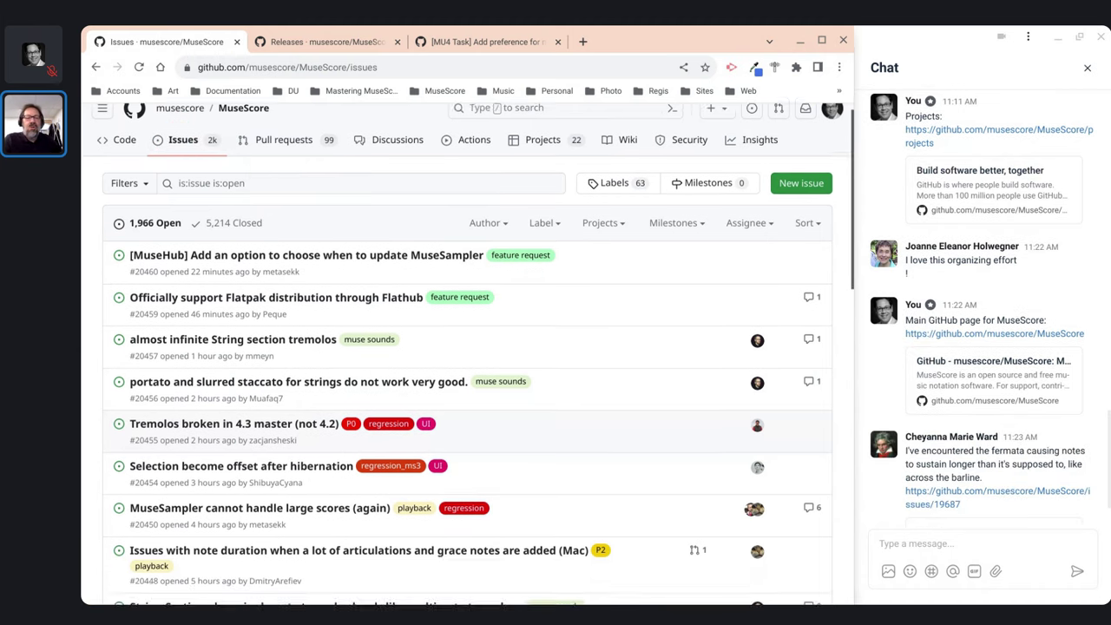
# Search the open issues for "fermata" and look over the matching issues
pyautogui.click(264, 176)
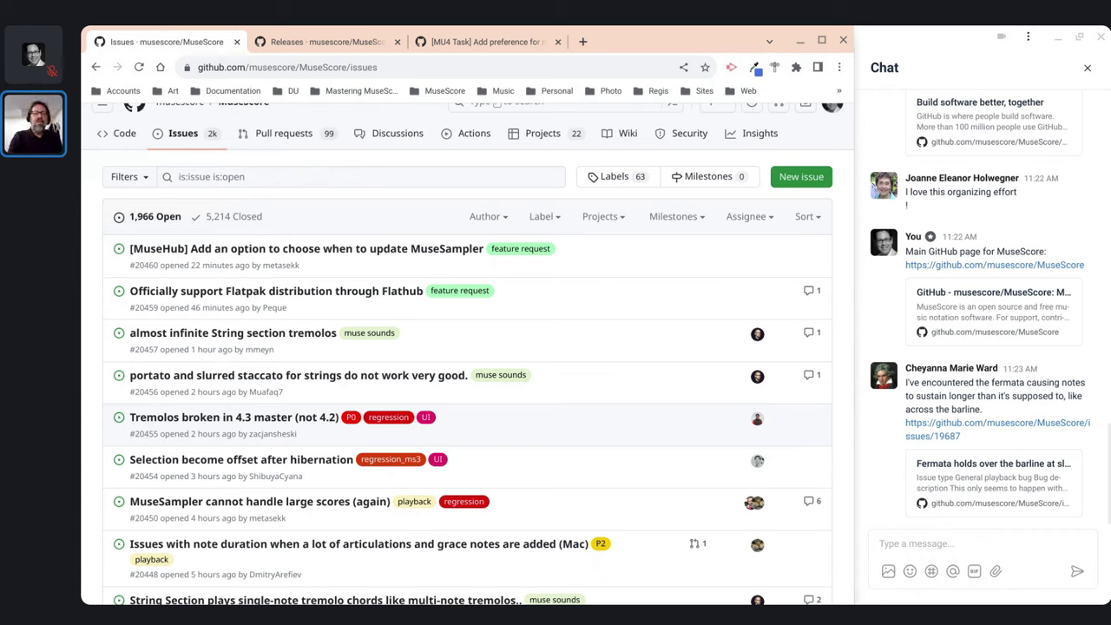
pyautogui.click(317, 176)
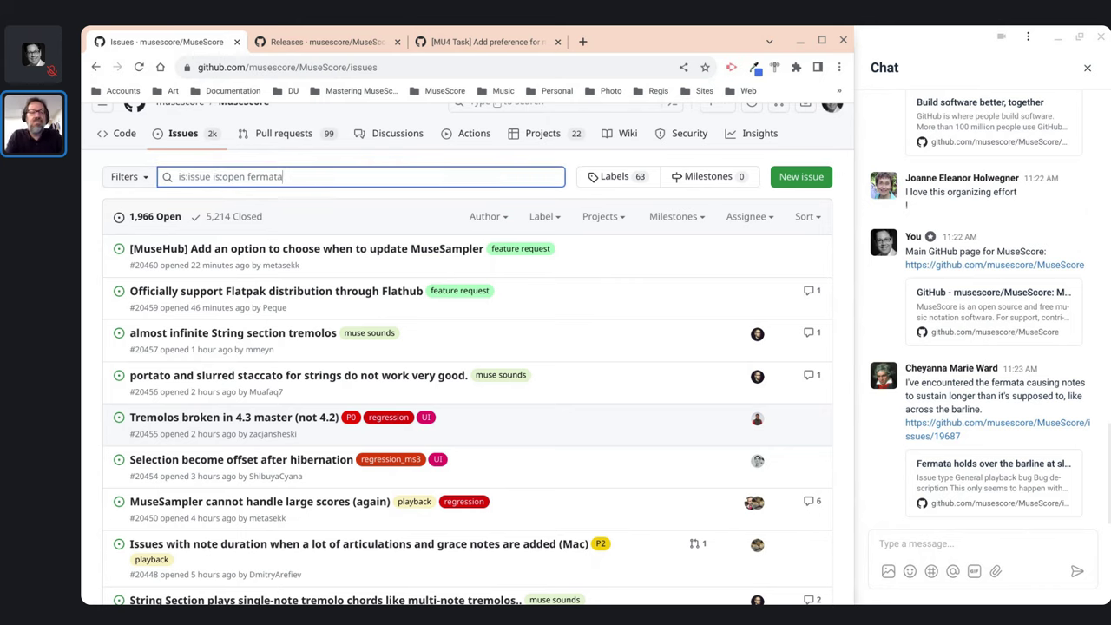
pyautogui.press('Return')
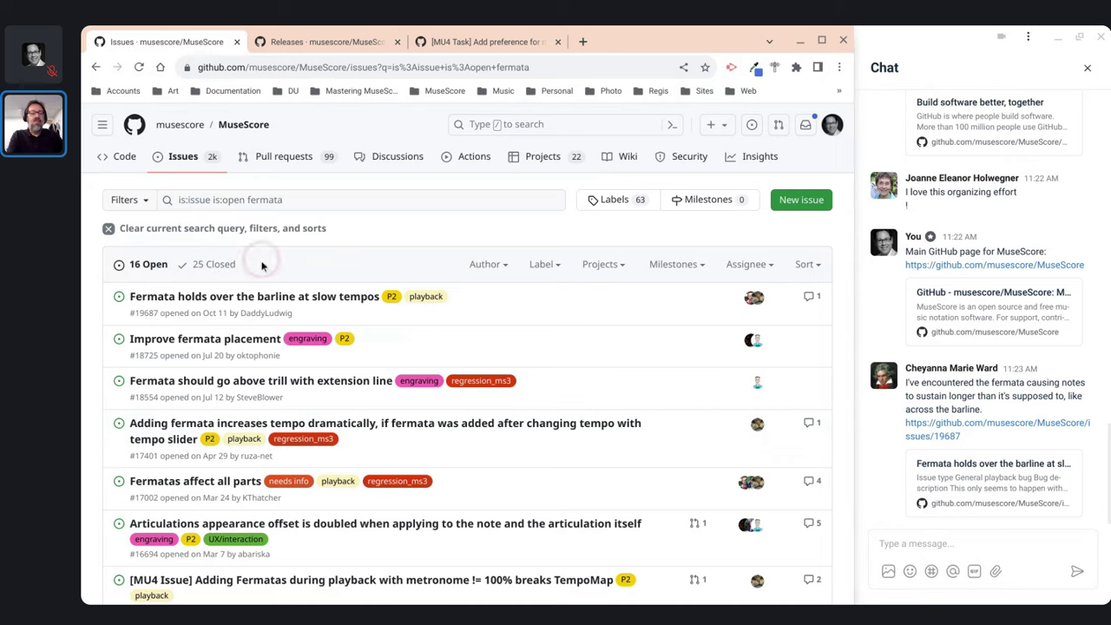
pyautogui.scroll(-1, 264, 317)
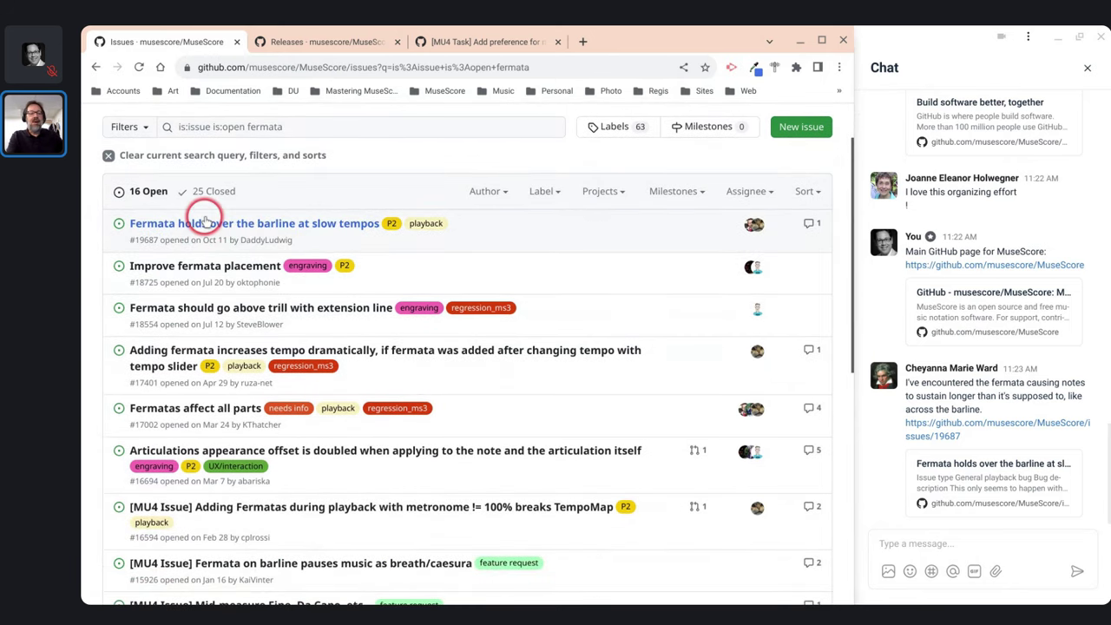
pyautogui.moveTo(205, 219)
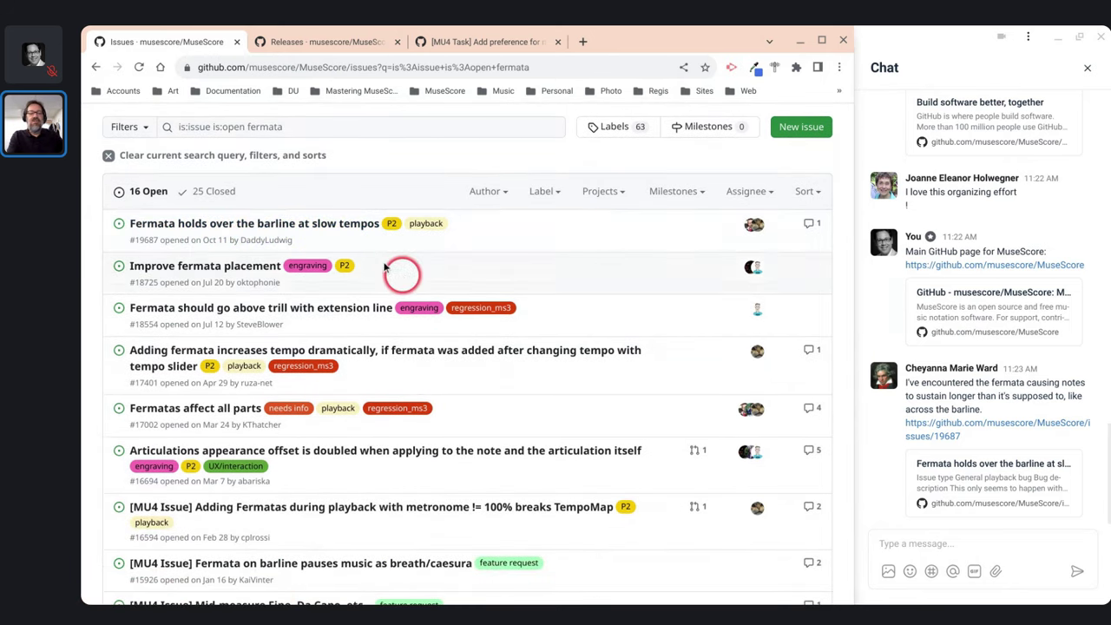
# Read the issue "Fermata holds over the barline at slow tempos" through to its comment section, and return to the fermata search results
pyautogui.click(304, 223)
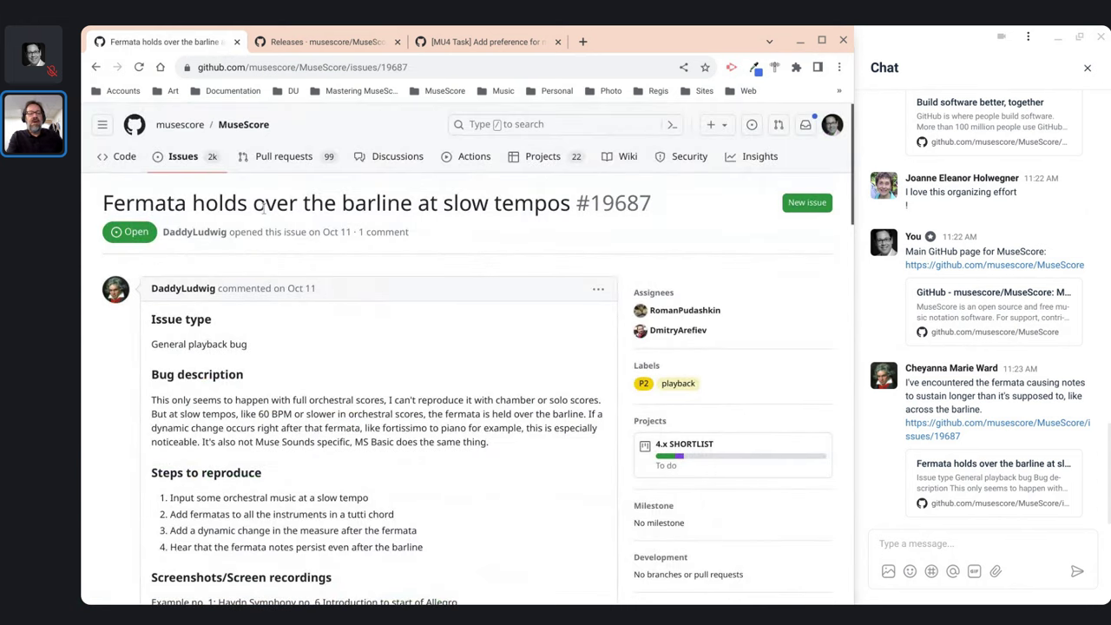
pyautogui.click(312, 189)
pyautogui.click(573, 202)
pyautogui.scroll(-3, 572, 205)
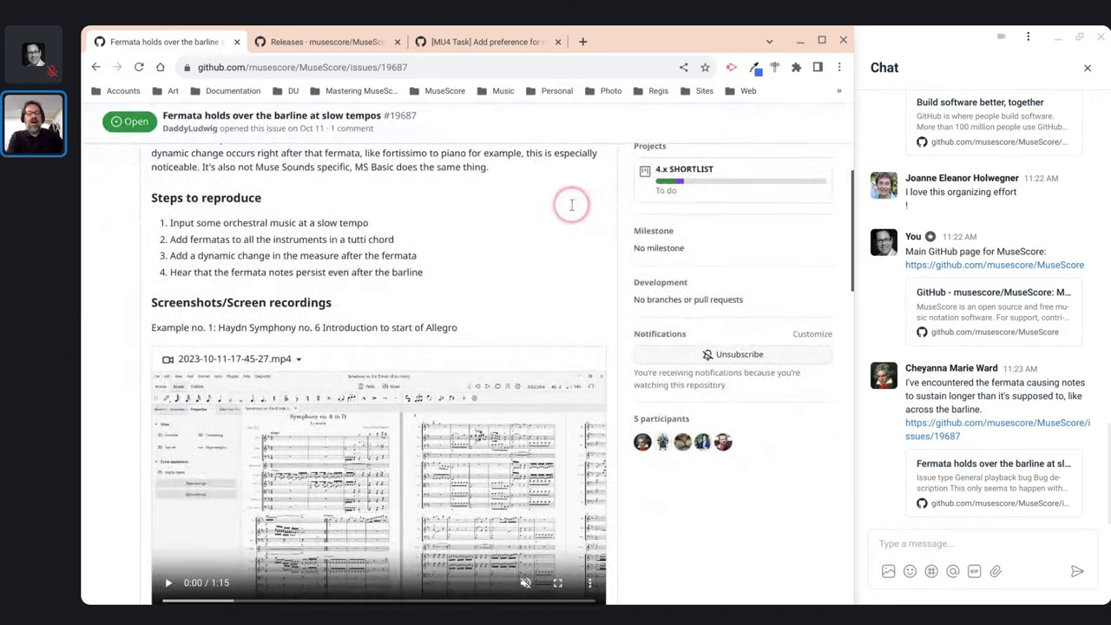
pyautogui.scroll(-10, 571, 204)
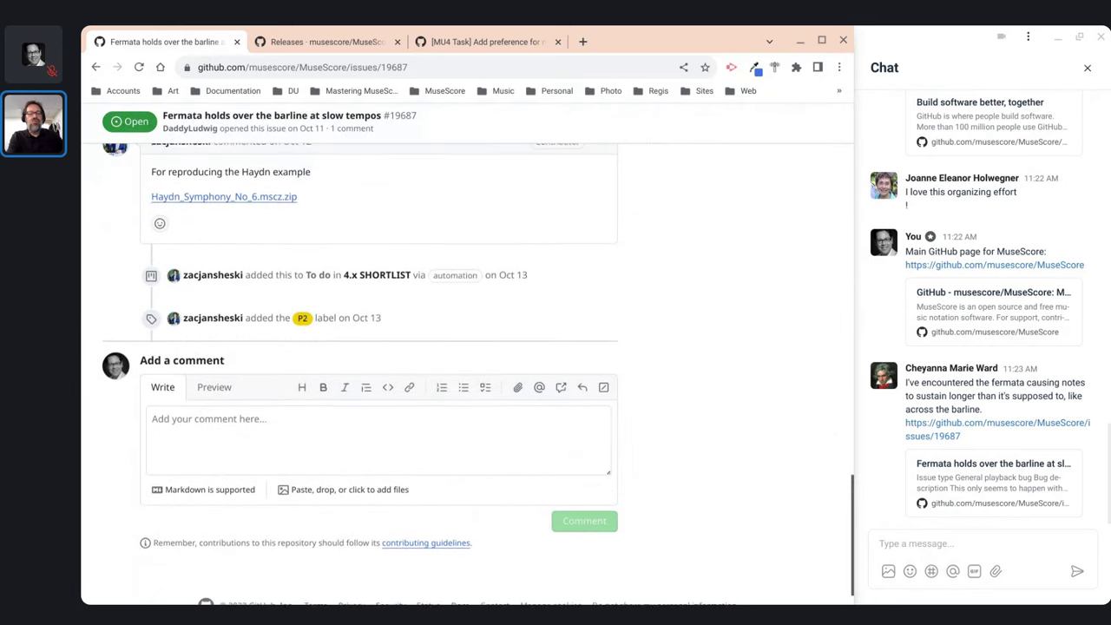
pyautogui.scroll(15, 206, 599)
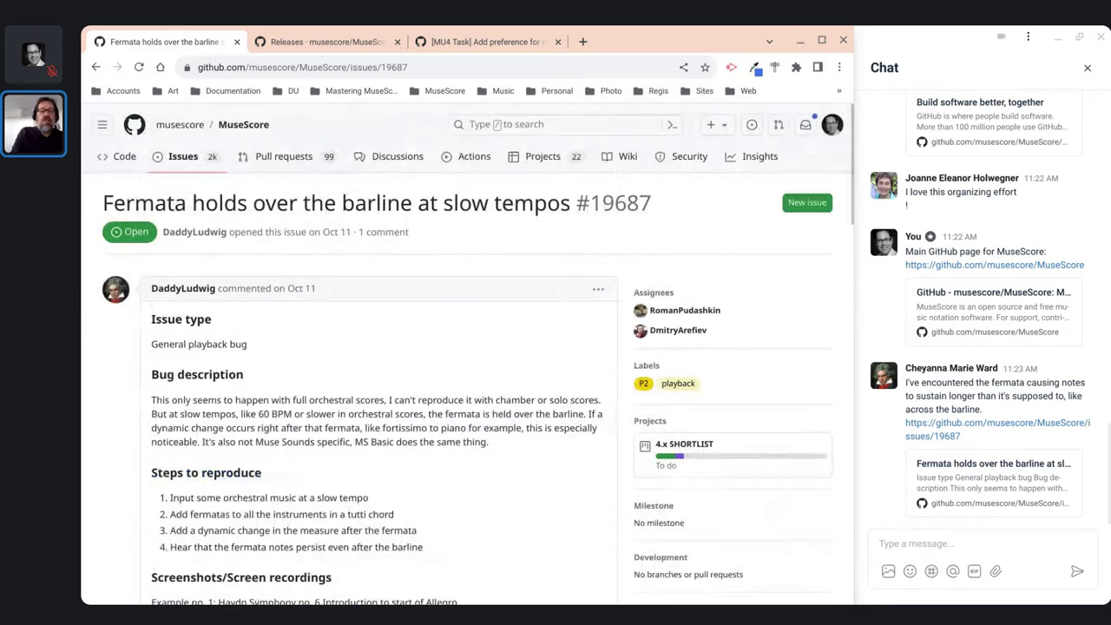
pyautogui.click(209, 182)
pyautogui.click(95, 68)
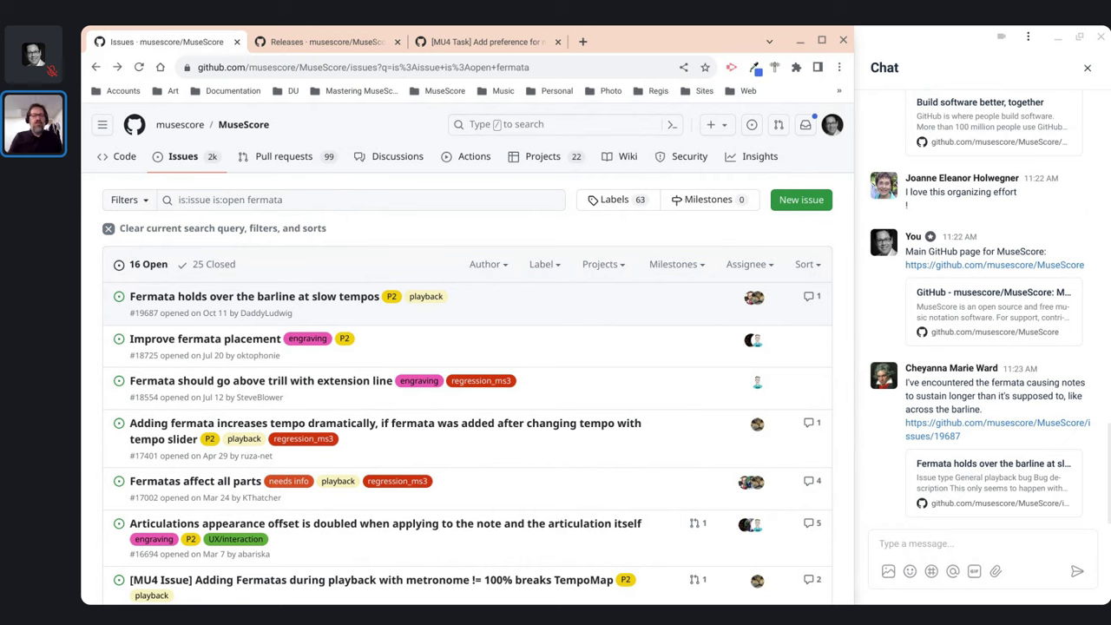
# View the report types offered for a new issue, and go back through the fermata results to the repository's code page
pyautogui.click(807, 201)
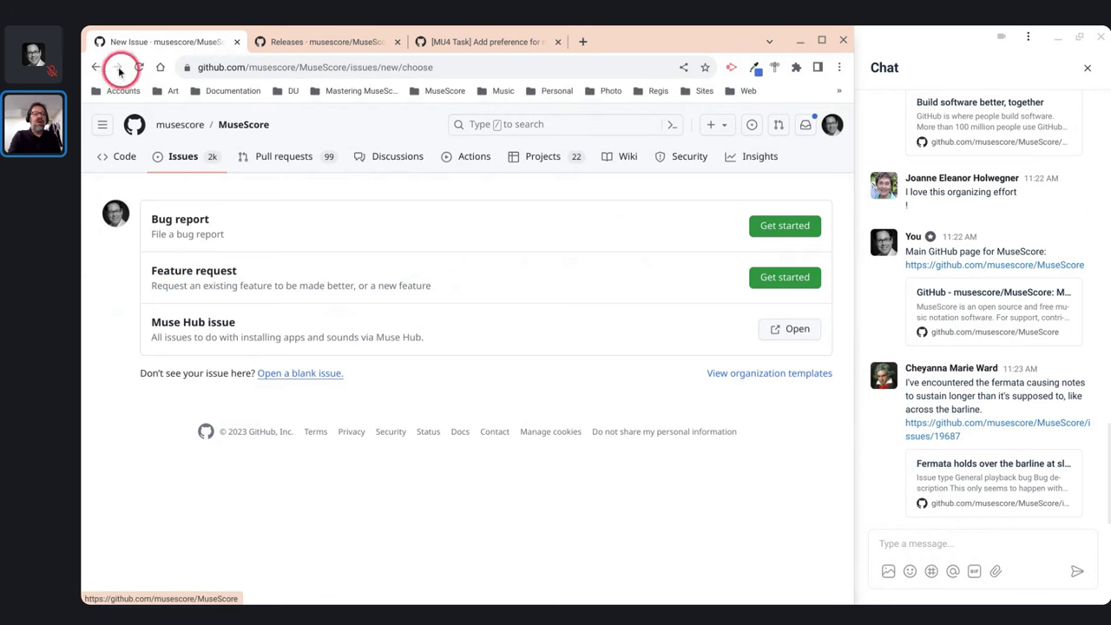
pyautogui.click(98, 70)
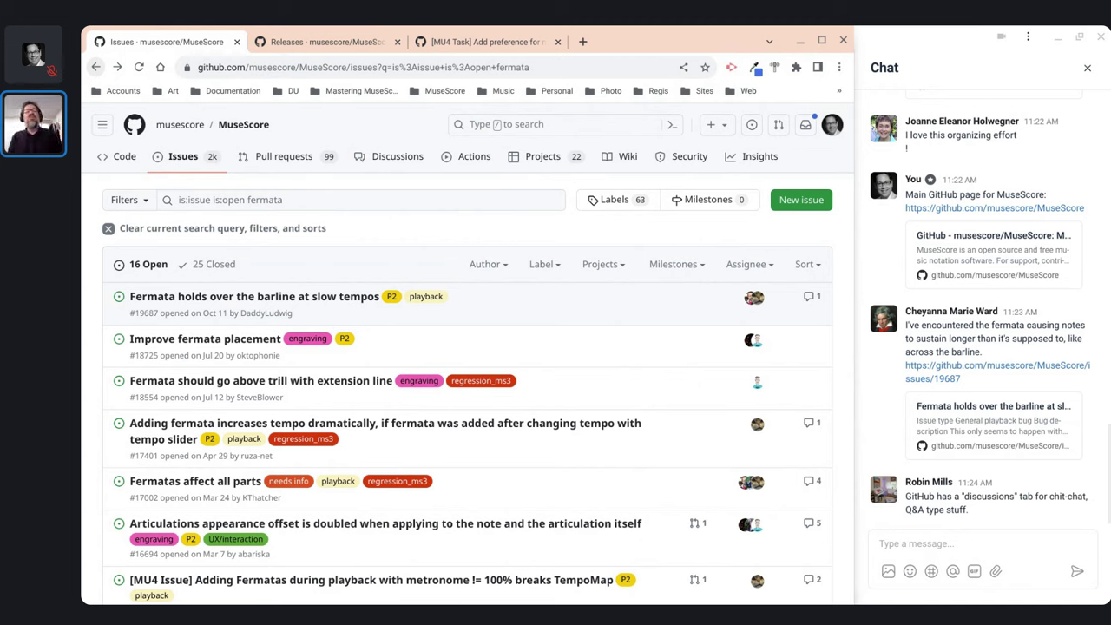
pyautogui.click(195, 27)
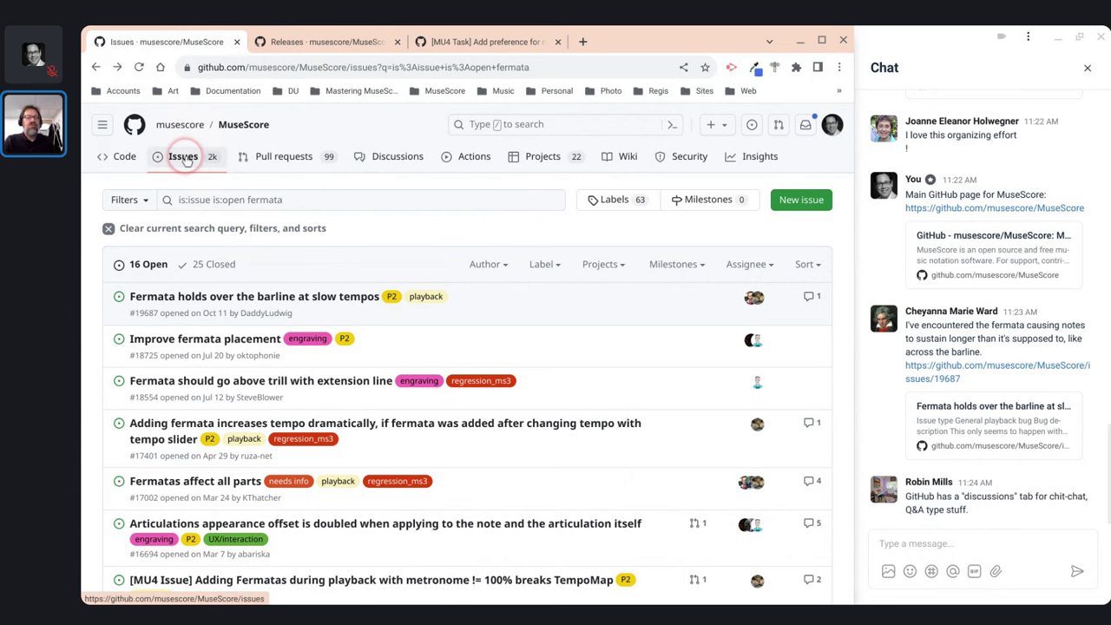
pyautogui.click(124, 157)
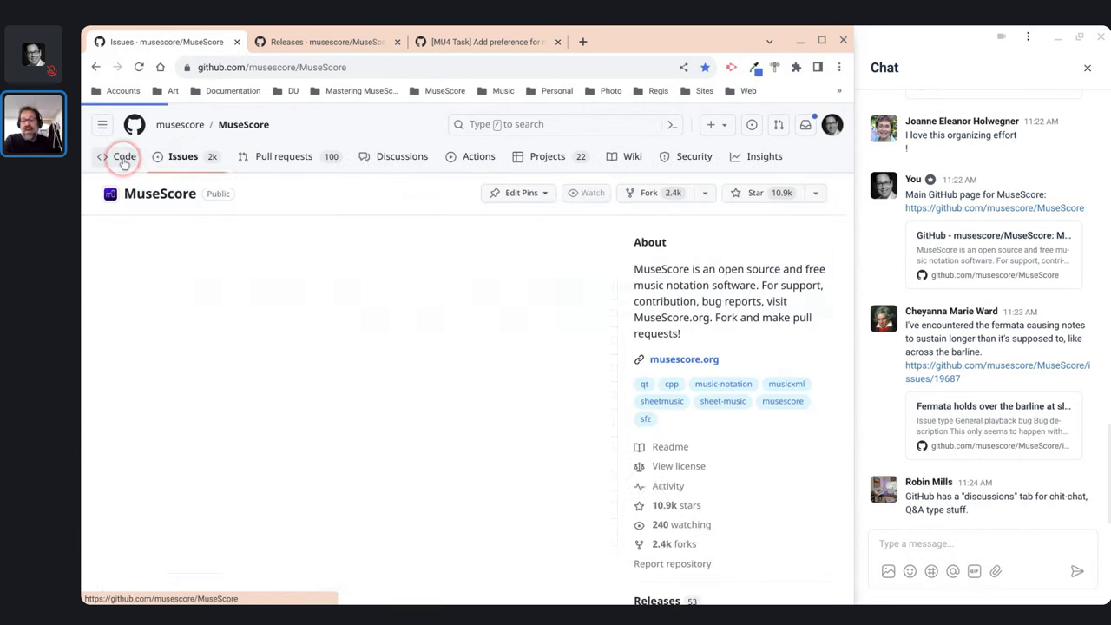
# Open the src folder of the MuseScore repository and look through its subfolders
pyautogui.scroll(-2, 141, 486)
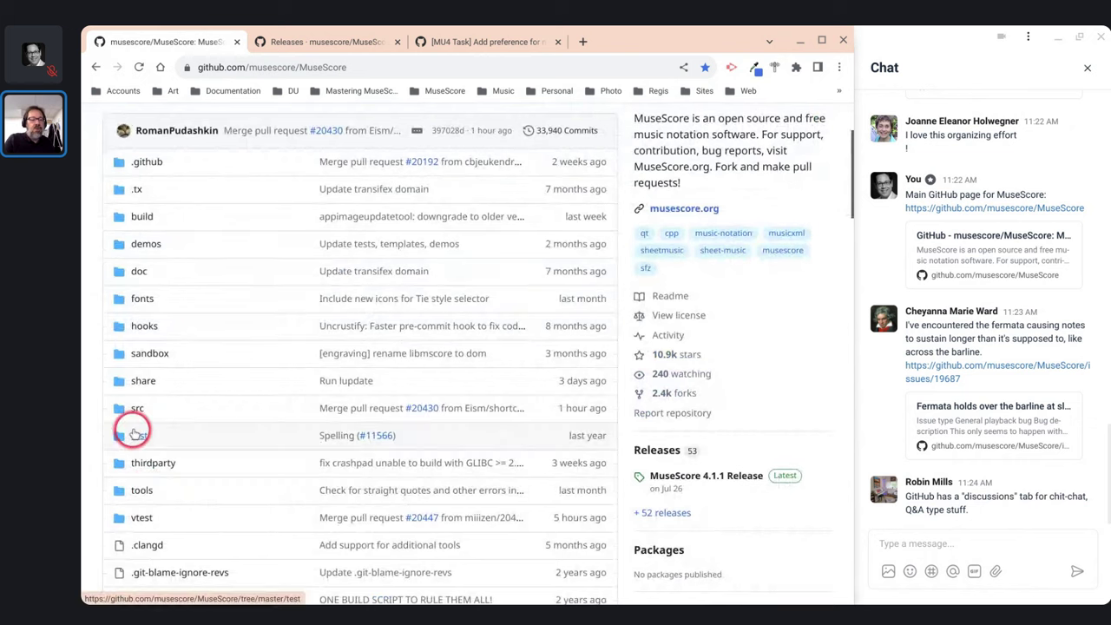
pyautogui.click(136, 407)
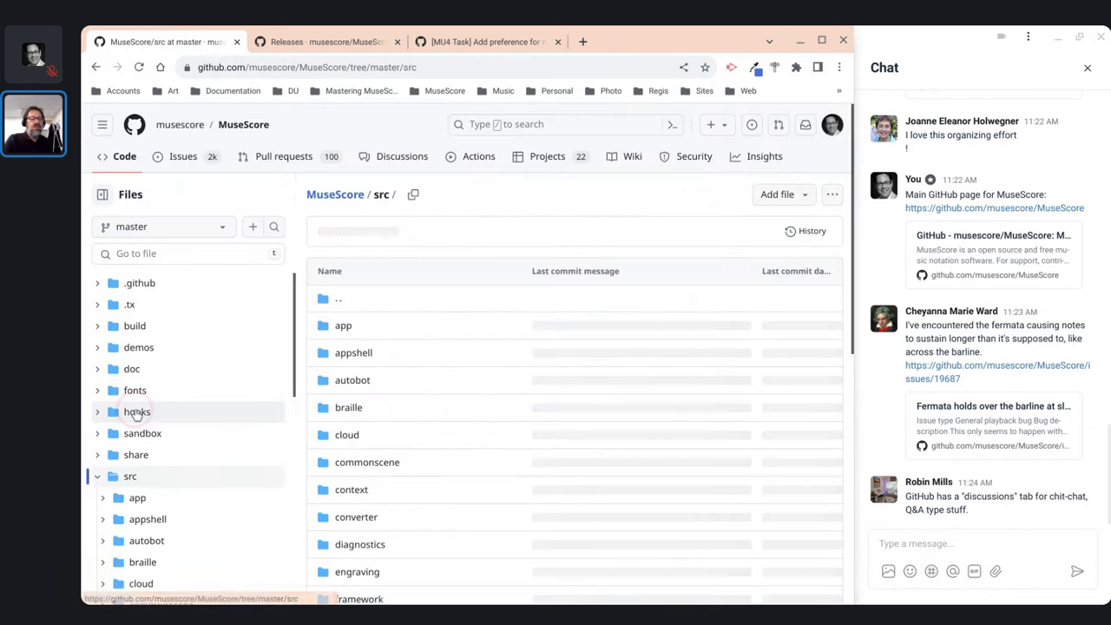
pyautogui.scroll(-2, 324, 436)
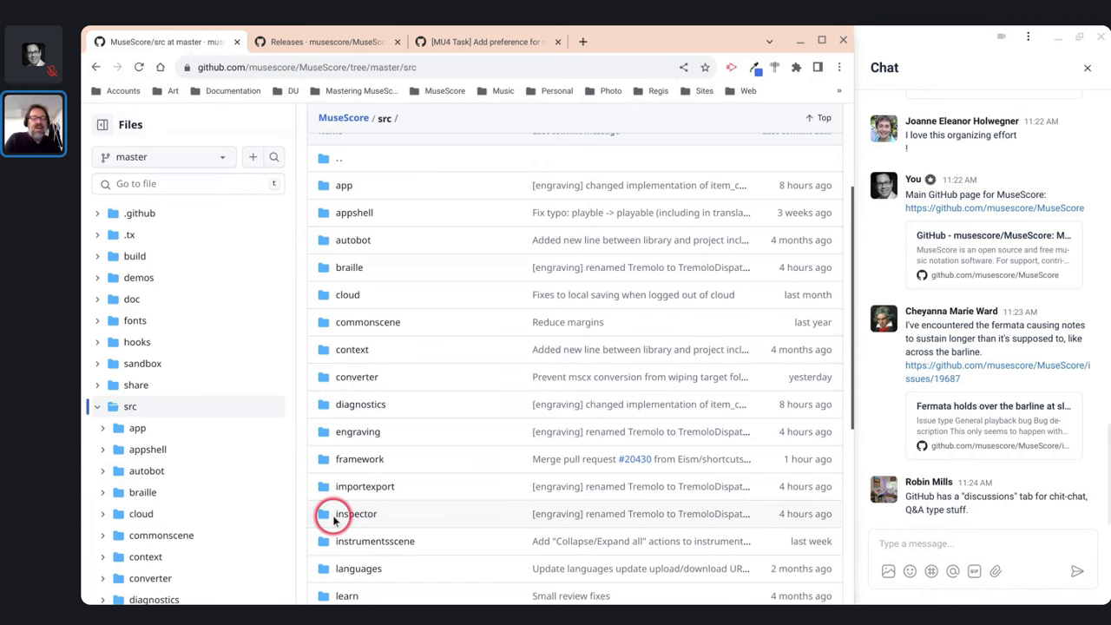
pyautogui.scroll(-2, 341, 473)
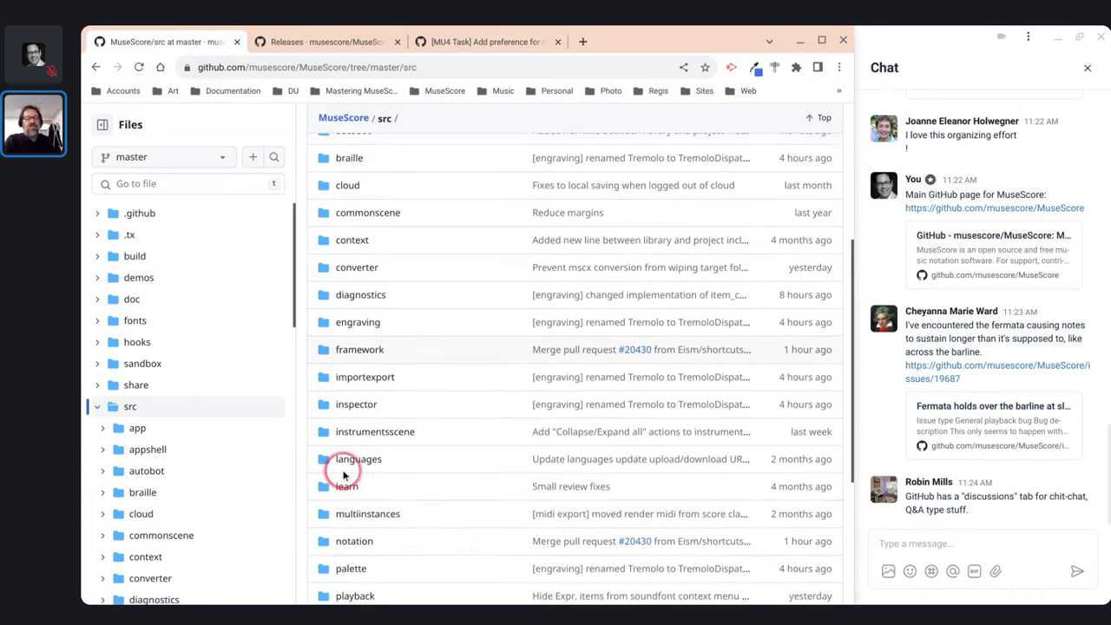
pyautogui.scroll(-3, 347, 490)
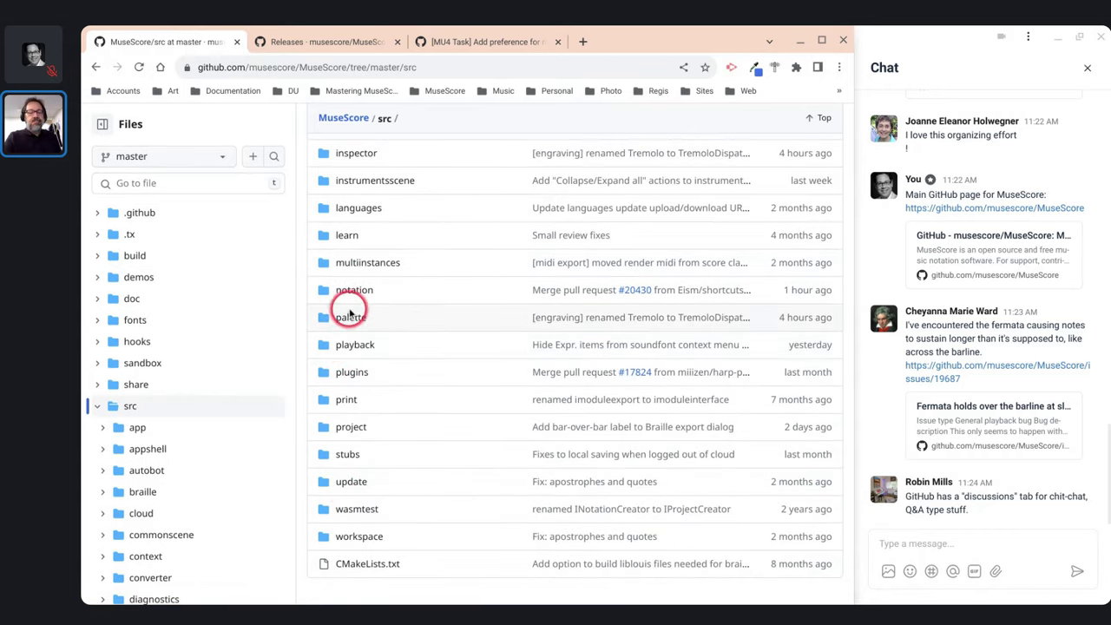
# Open notationmodule.cpp in the notation folder and look through its code to the end
pyautogui.click(345, 291)
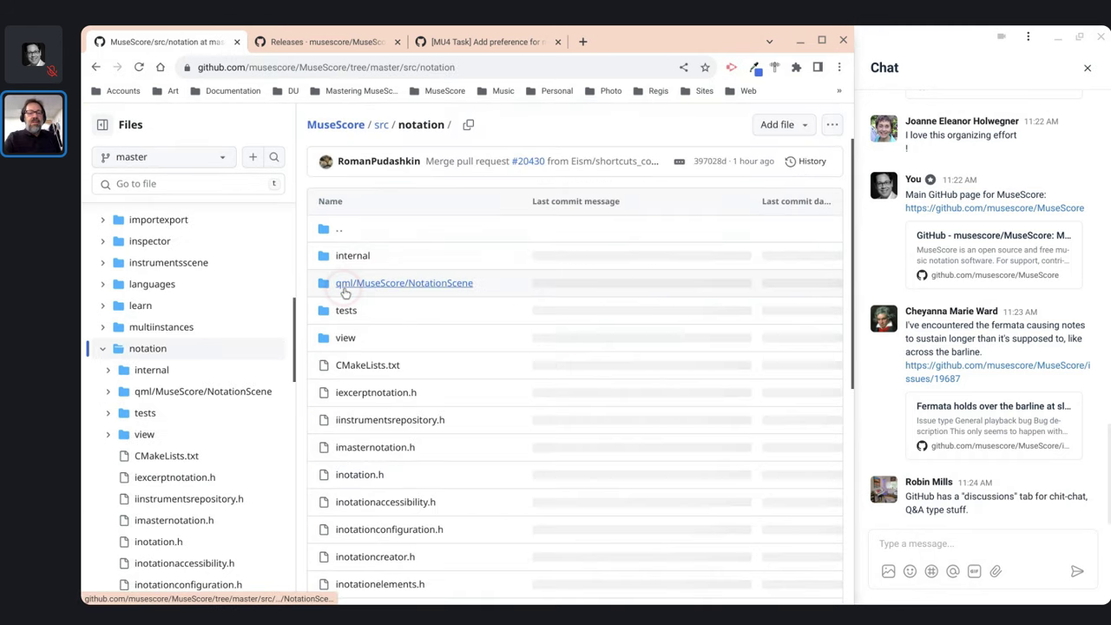
pyautogui.scroll(-5, 389, 452)
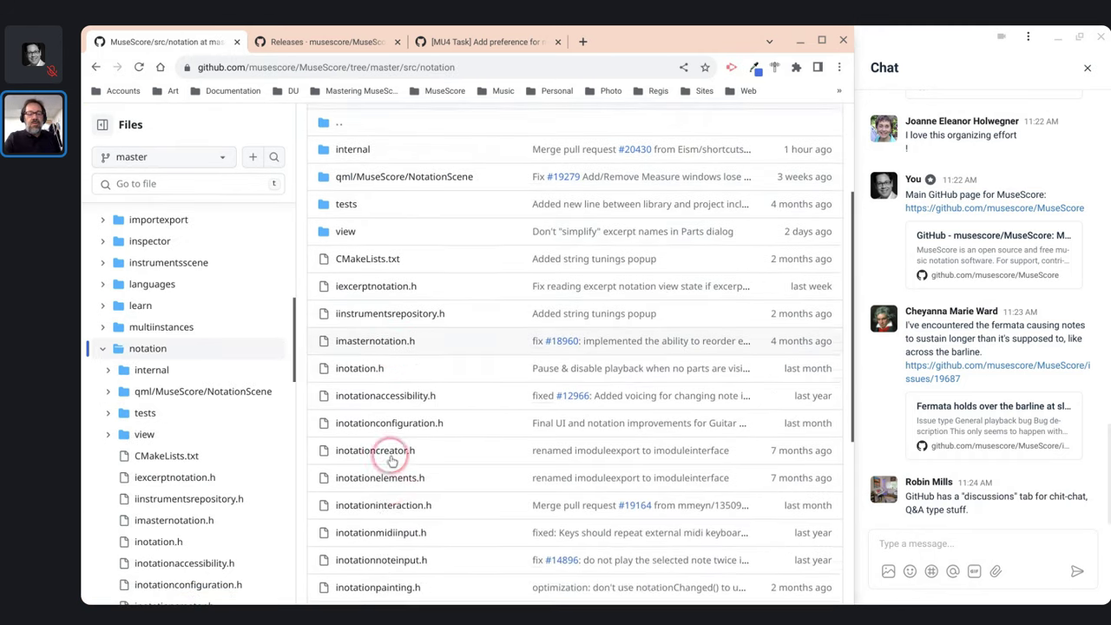
pyautogui.click(380, 482)
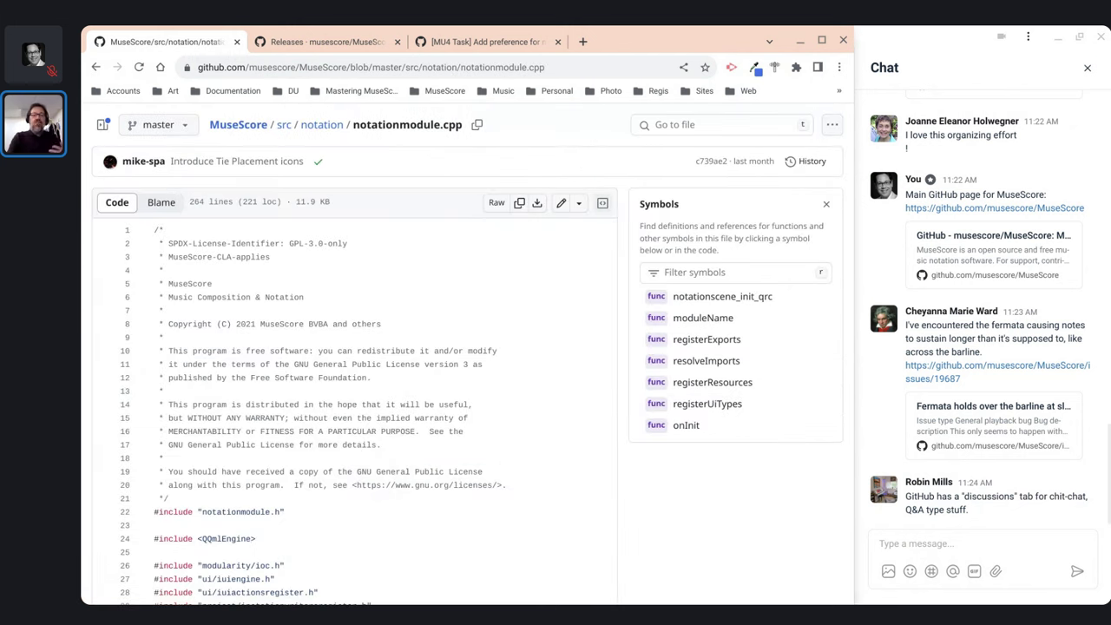
pyautogui.scroll(-1, 384, 484)
pyautogui.scroll(-20, 356, 382)
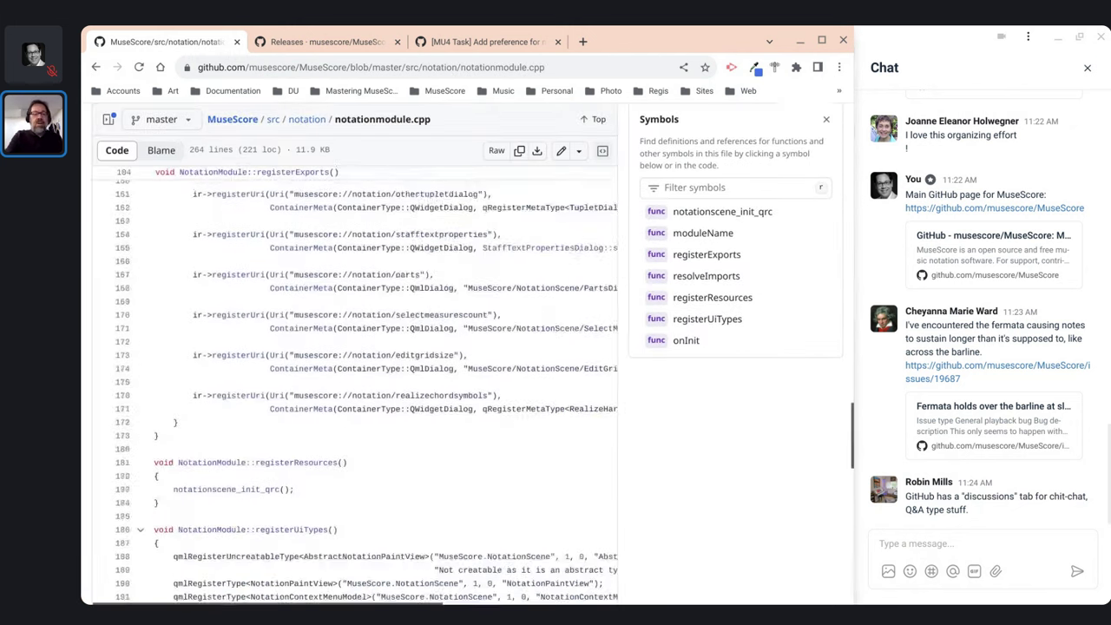
pyautogui.scroll(-3, 318, 423)
pyautogui.click(318, 423)
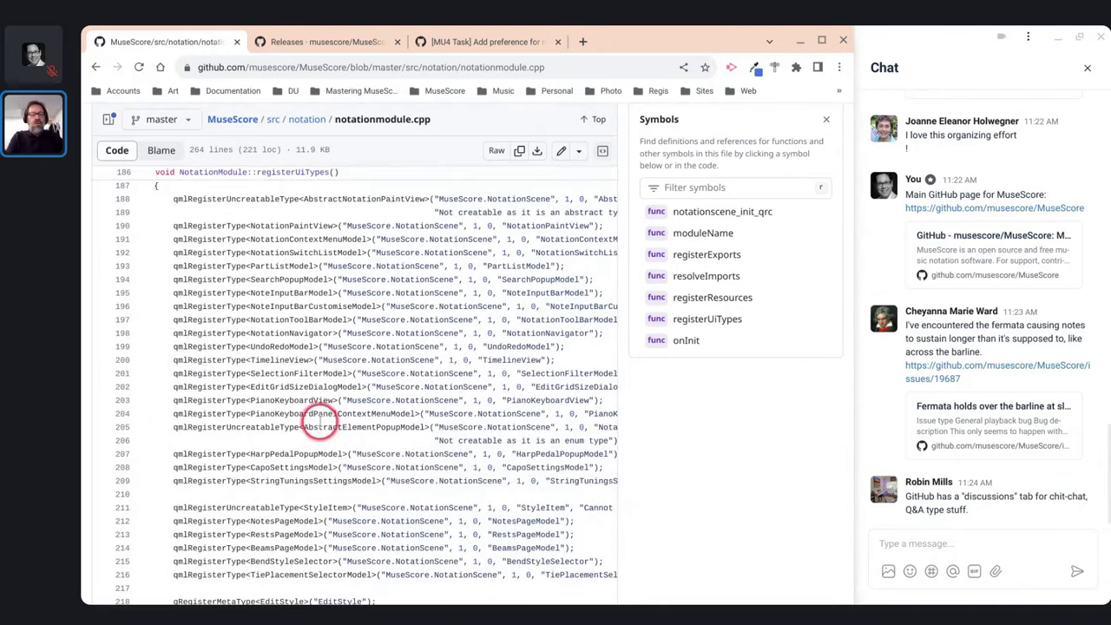
pyautogui.scroll(-8, 318, 422)
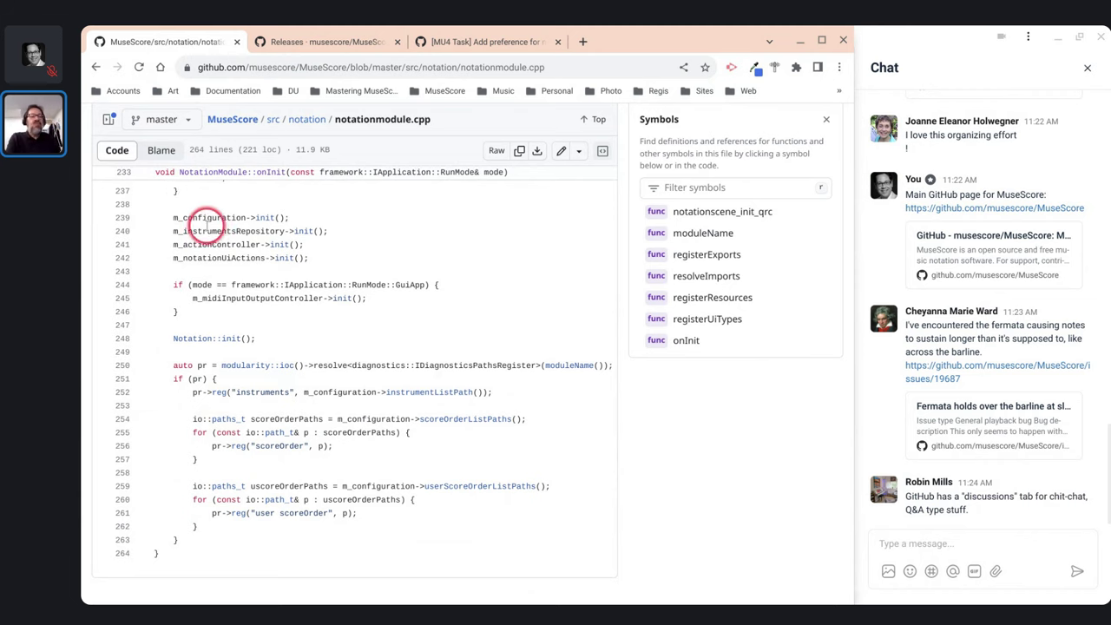
# Leave the source file and return to the repository's list of open issues
pyautogui.scroll(5, 207, 226)
pyautogui.scroll(10, 207, 225)
pyautogui.click(114, 155)
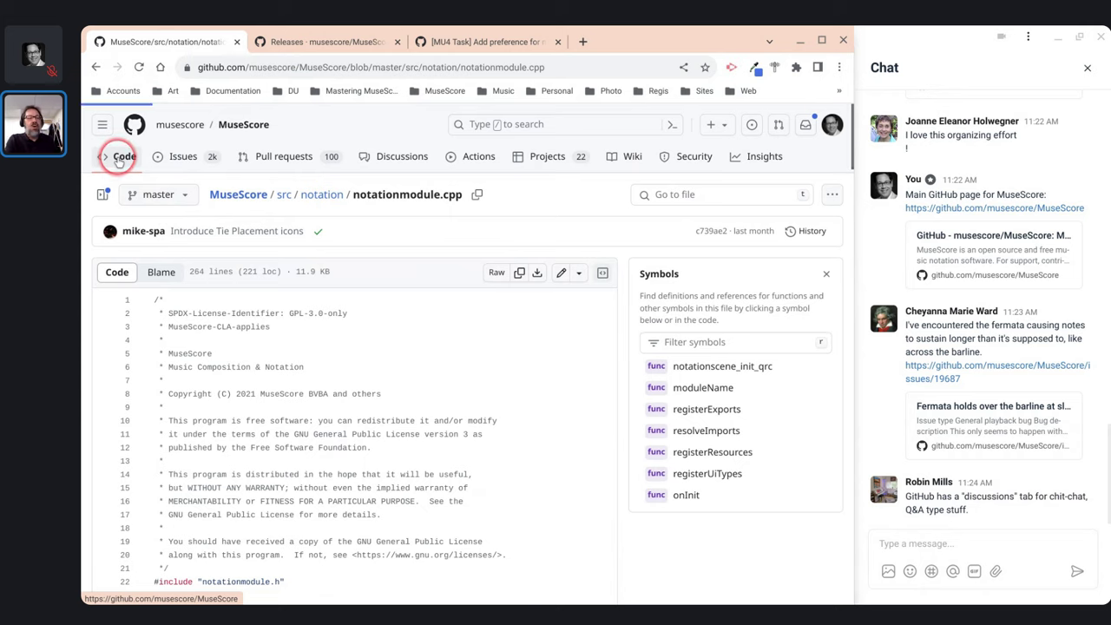
pyautogui.click(178, 161)
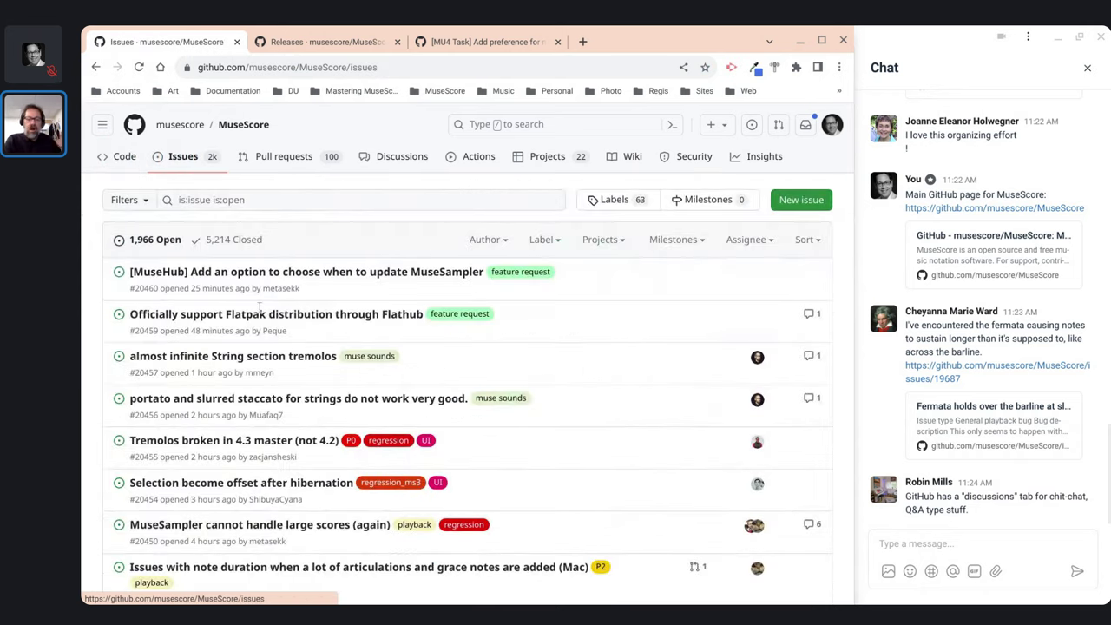
# Open the repository's pull requests and look over the most recent open ones
pyautogui.click(274, 164)
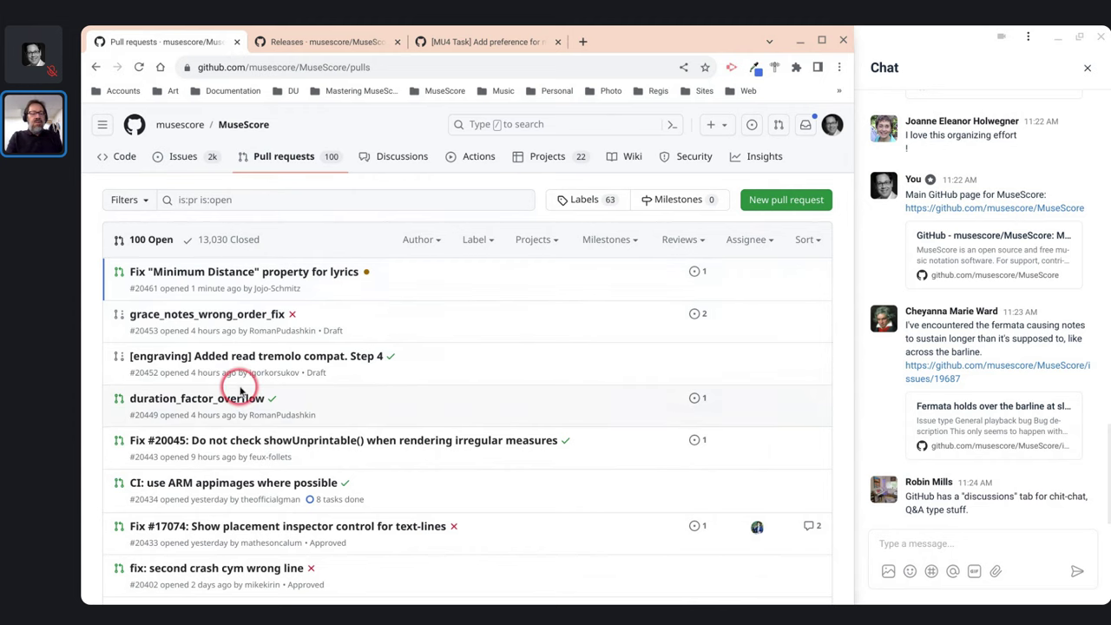
pyautogui.scroll(-1, 241, 390)
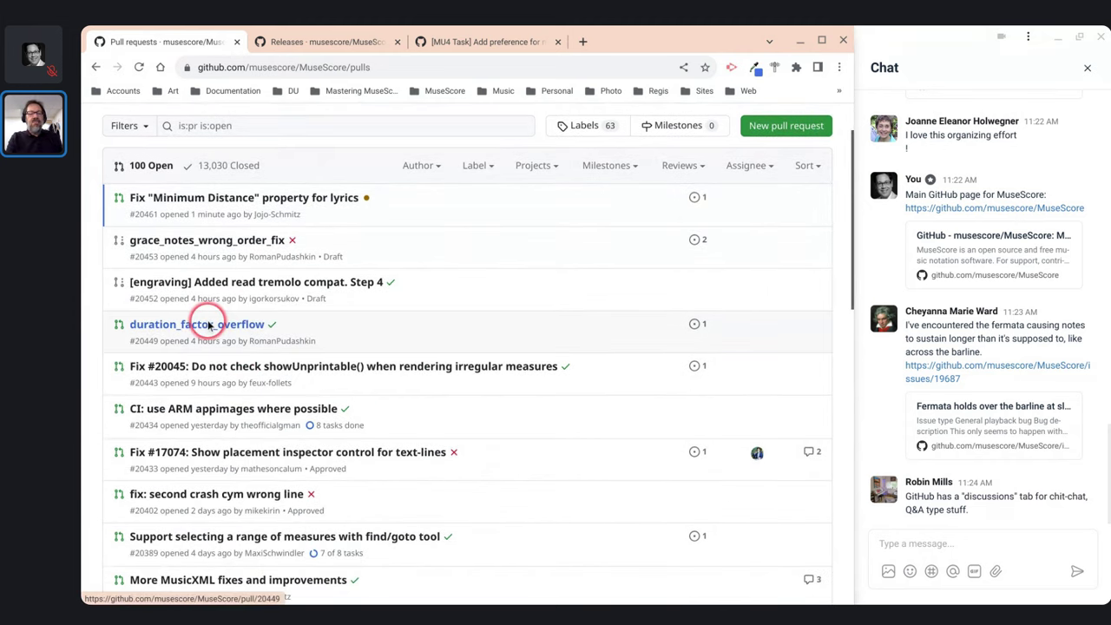
pyautogui.scroll(-1, 208, 323)
pyautogui.scroll(2, 196, 222)
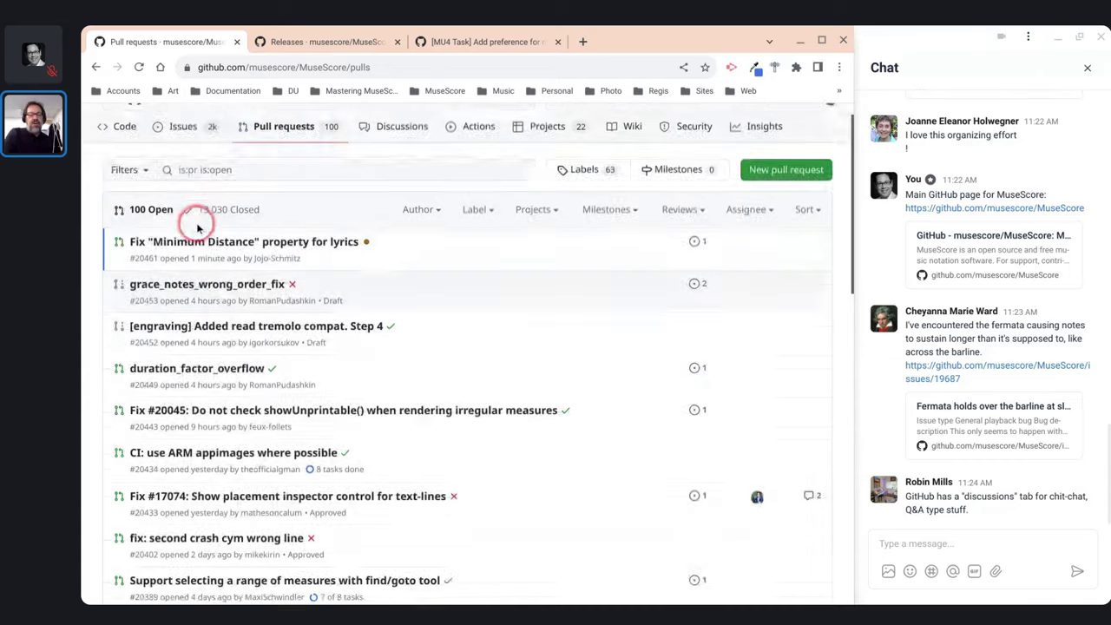
pyautogui.moveTo(206, 273)
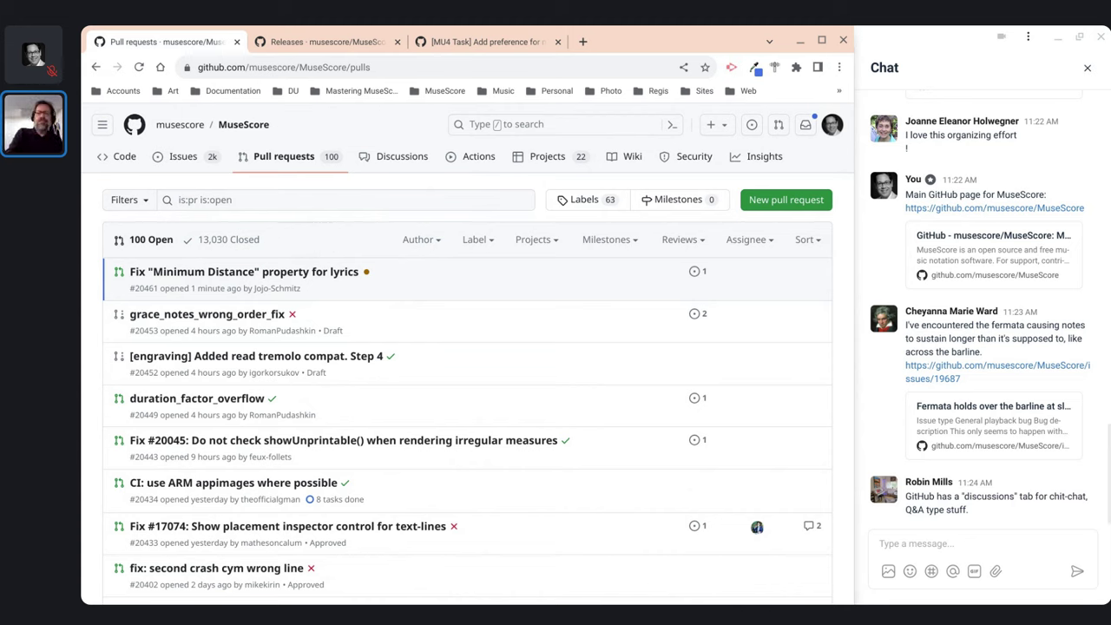
pyautogui.scroll(-3, 334, 256)
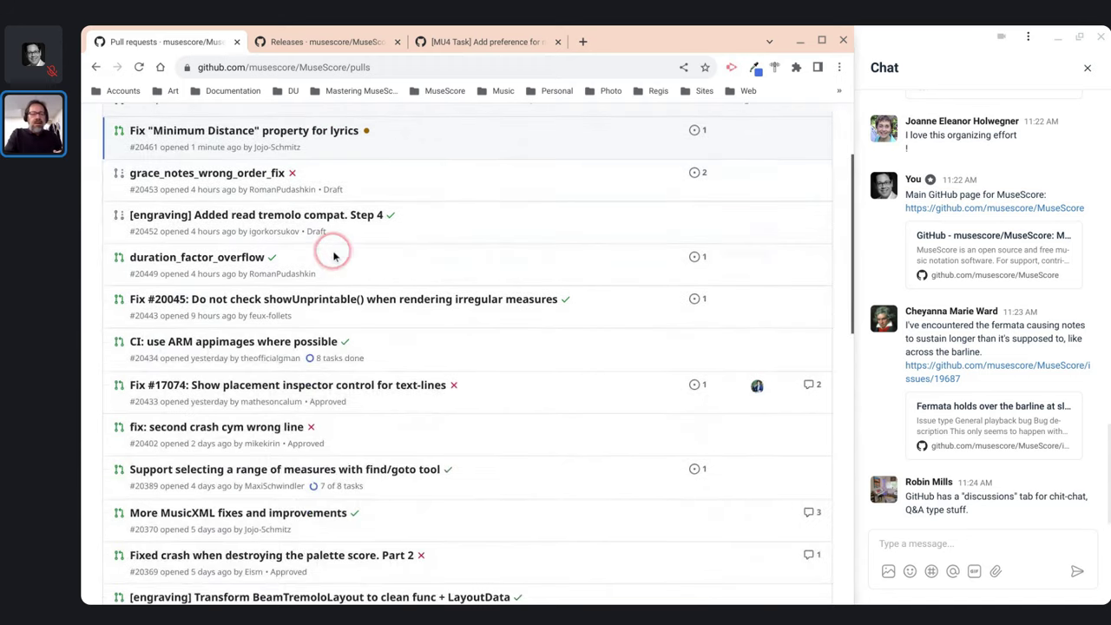
pyautogui.scroll(3, 334, 256)
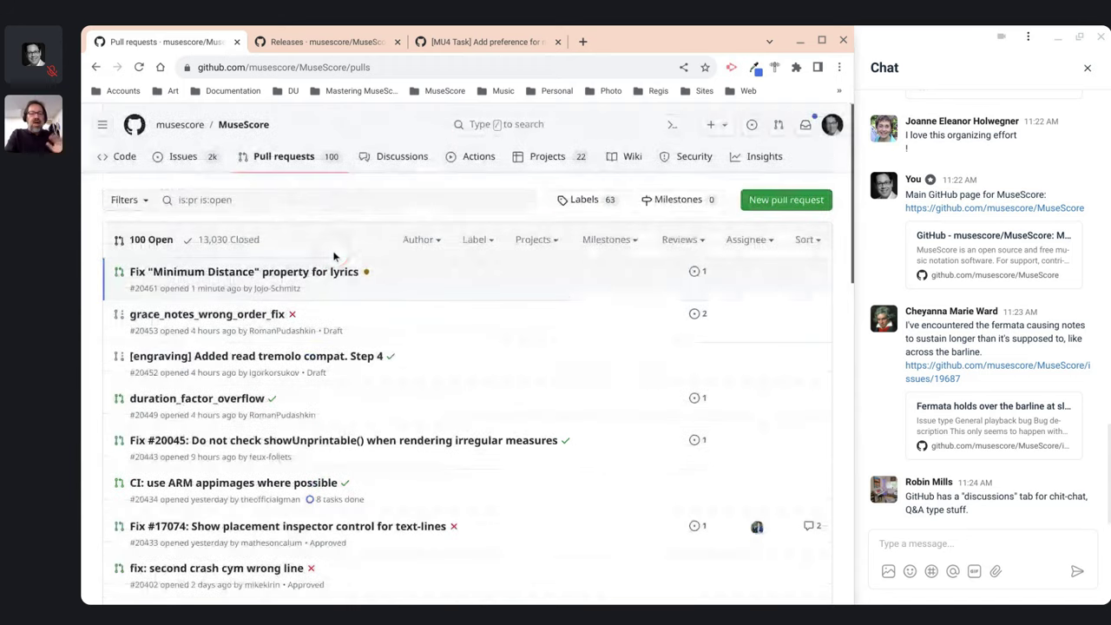
# Open the MuseScore discussions and look over the categories and the latest open topics
pyautogui.click(388, 154)
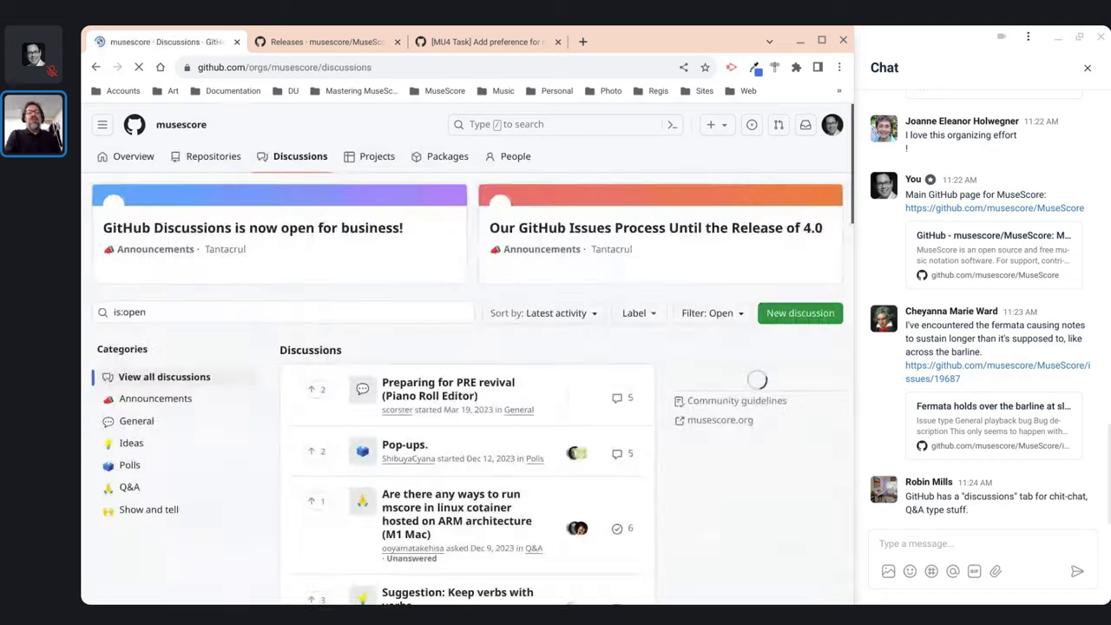
pyautogui.scroll(-1, 342, 290)
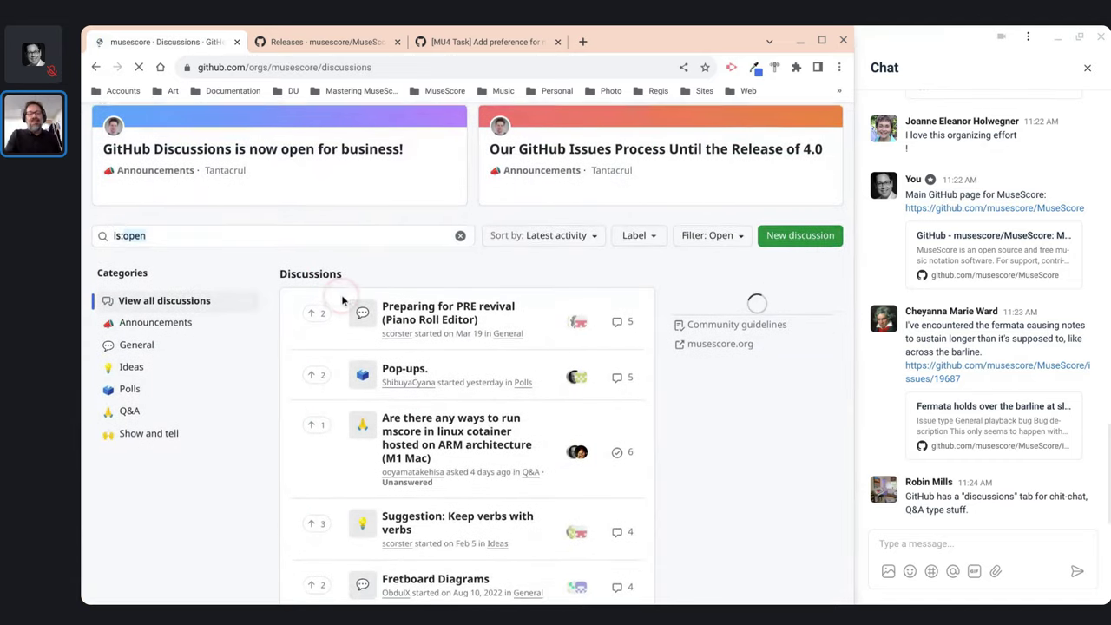
pyautogui.scroll(-3, 342, 300)
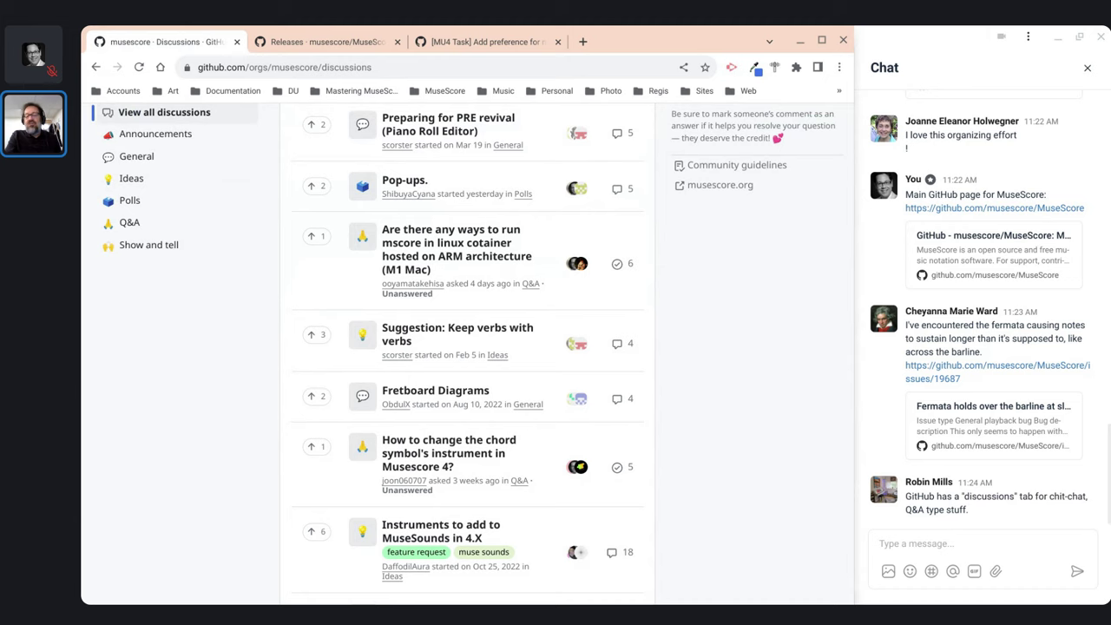
pyautogui.scroll(2, 407, 286)
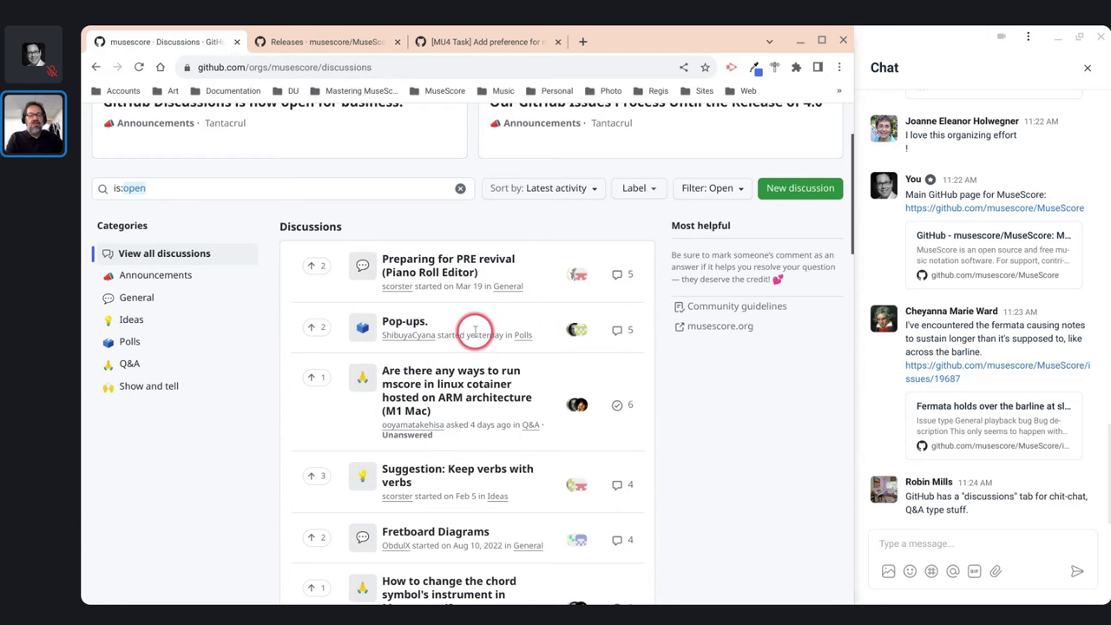
pyautogui.scroll(-1, 464, 416)
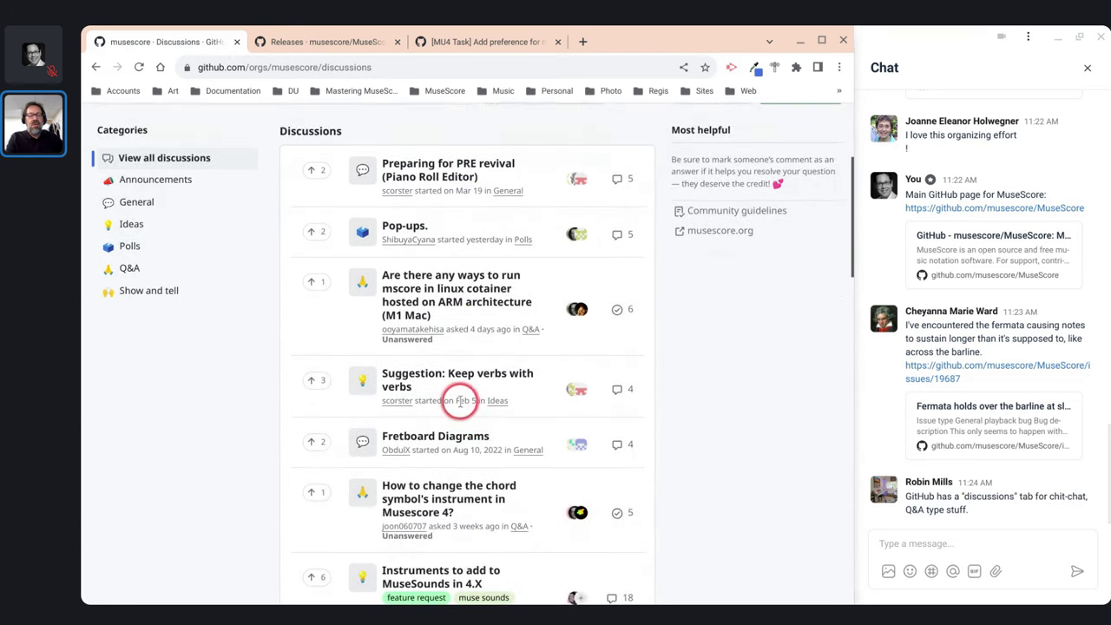
pyautogui.scroll(-1, 459, 401)
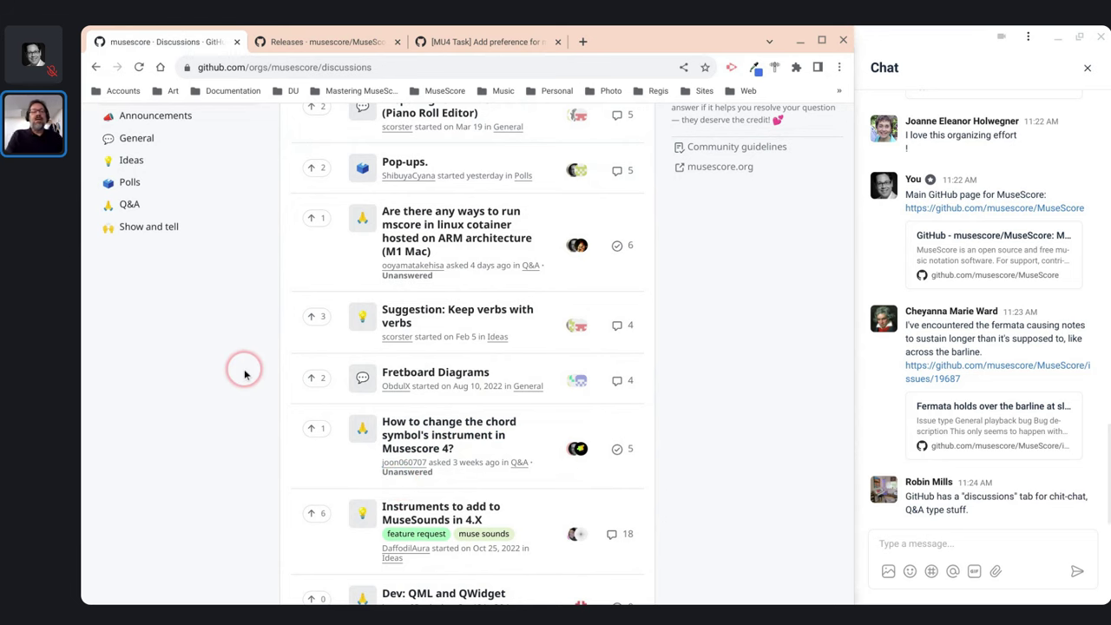
pyautogui.moveTo(541, 307)
pyautogui.scroll(2, 541, 307)
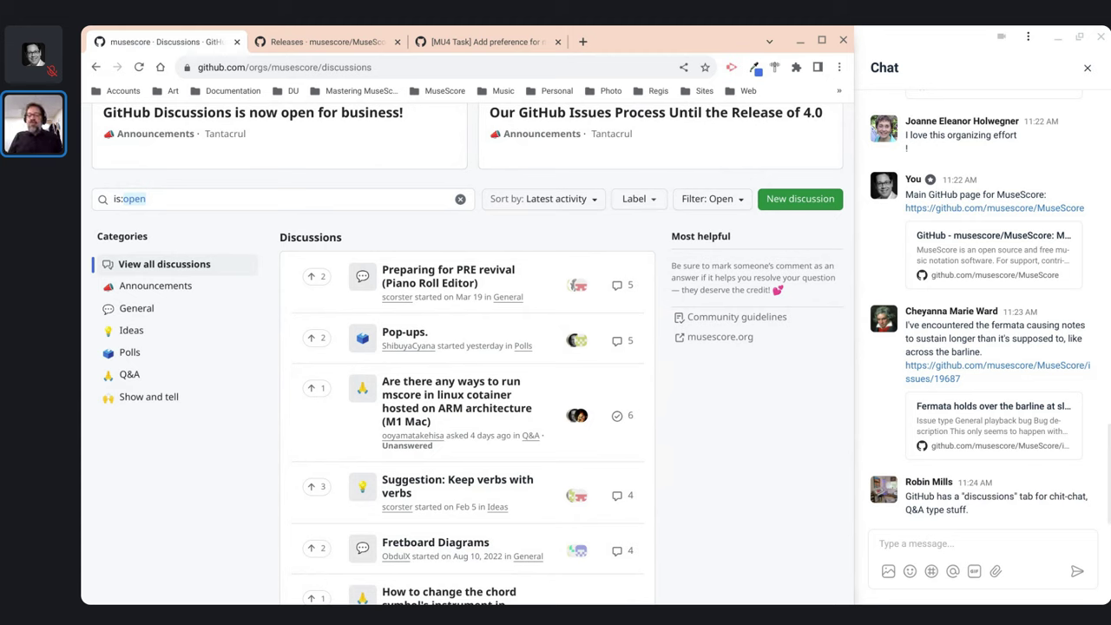
pyautogui.moveTo(759, 605)
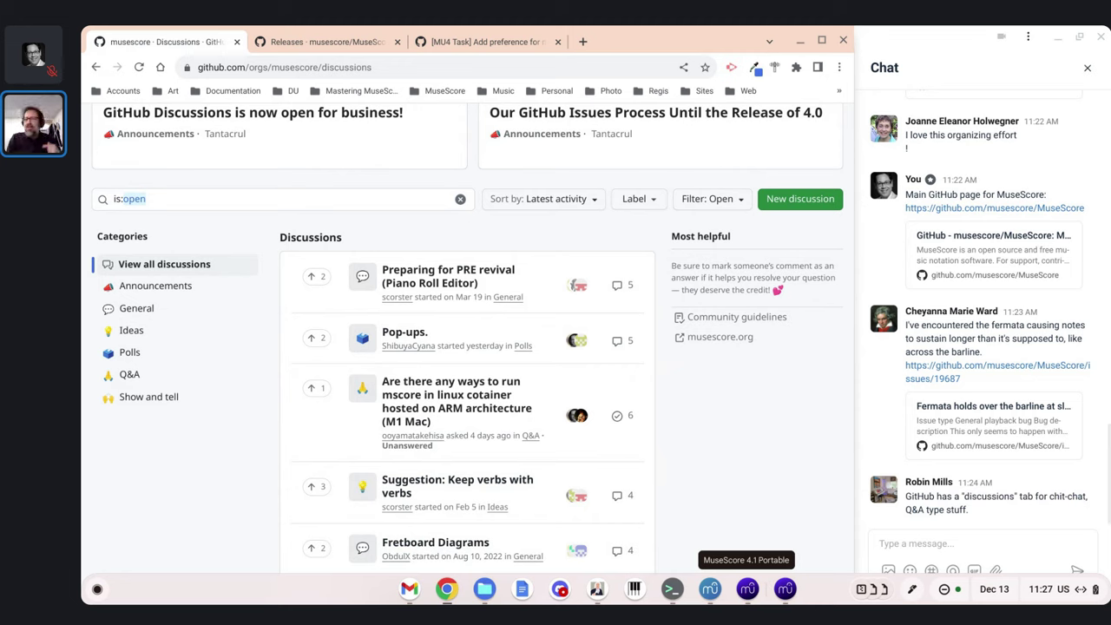
pyautogui.click(374, 488)
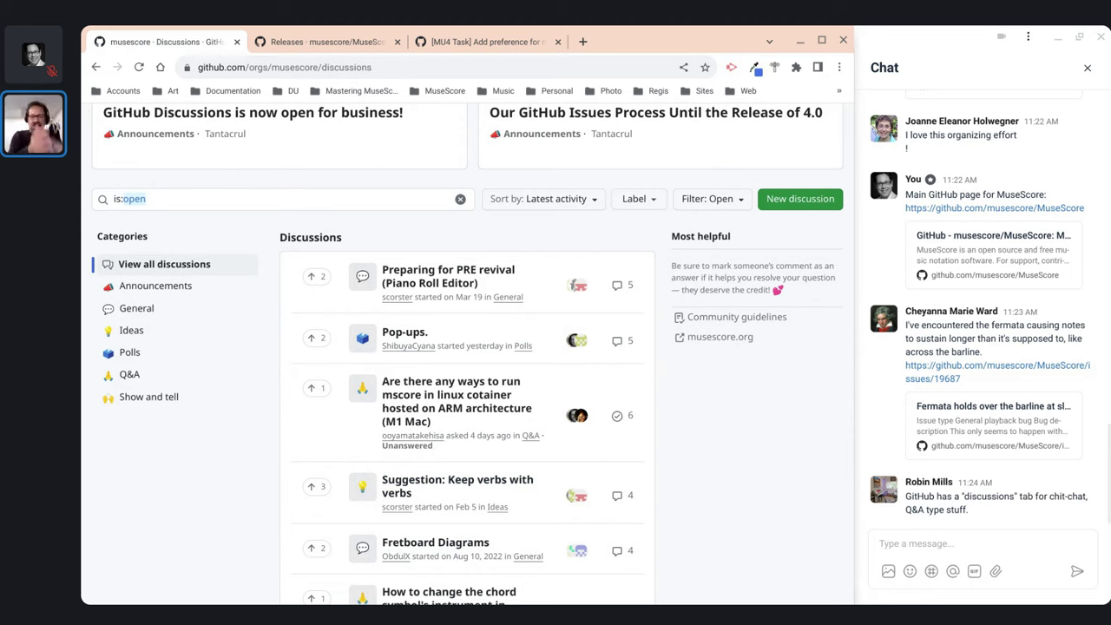
pyautogui.click(436, 376)
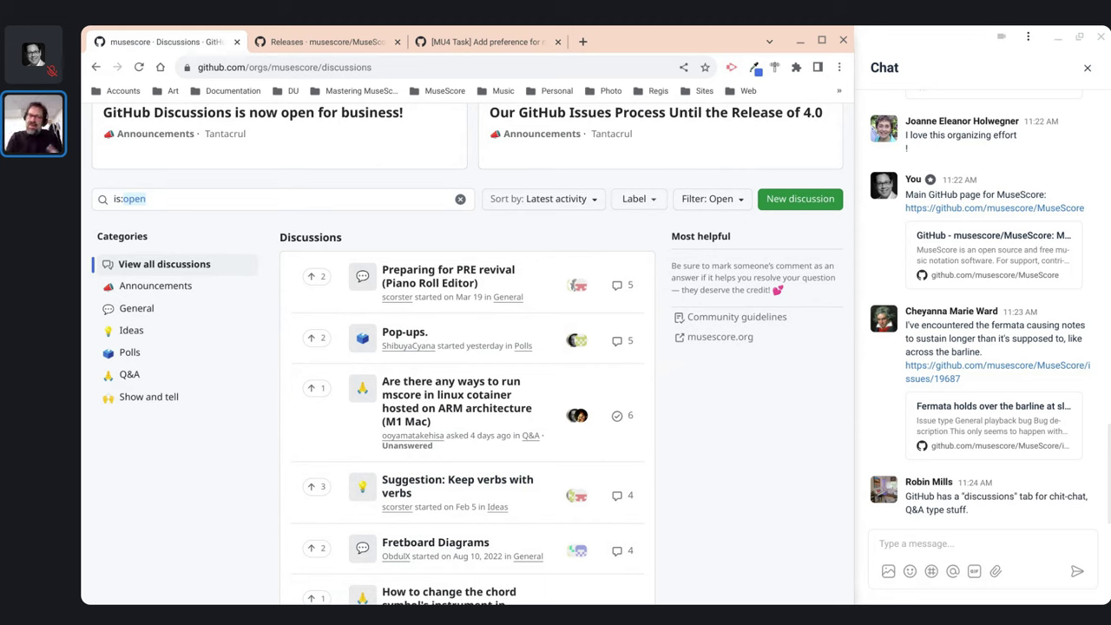
pyautogui.click(356, 253)
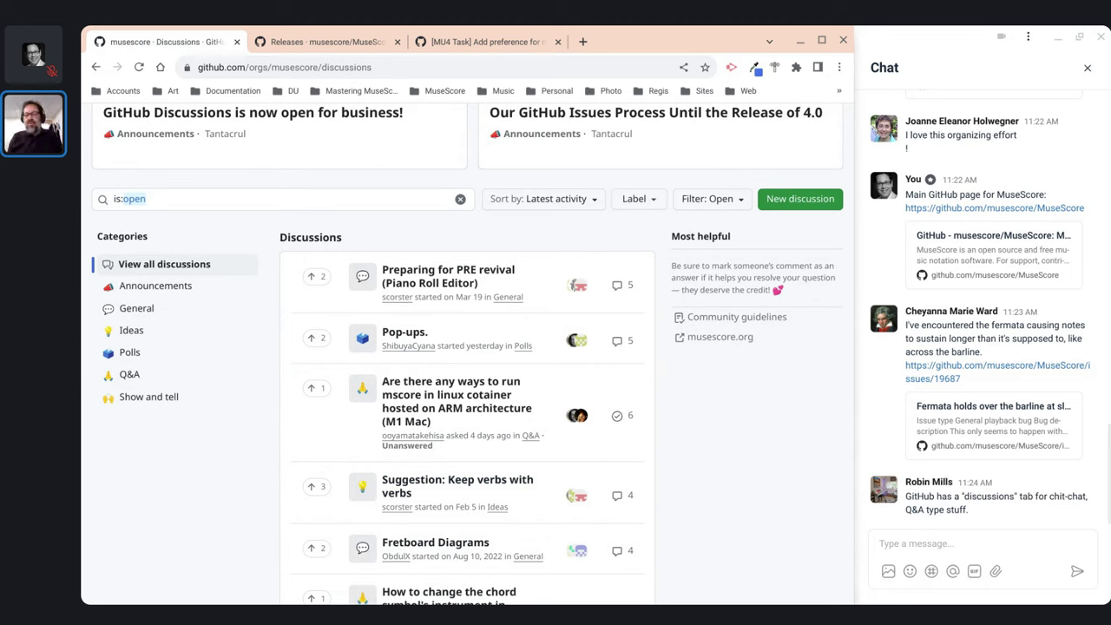
pyautogui.click(113, 128)
pyautogui.scroll(2, 154, 197)
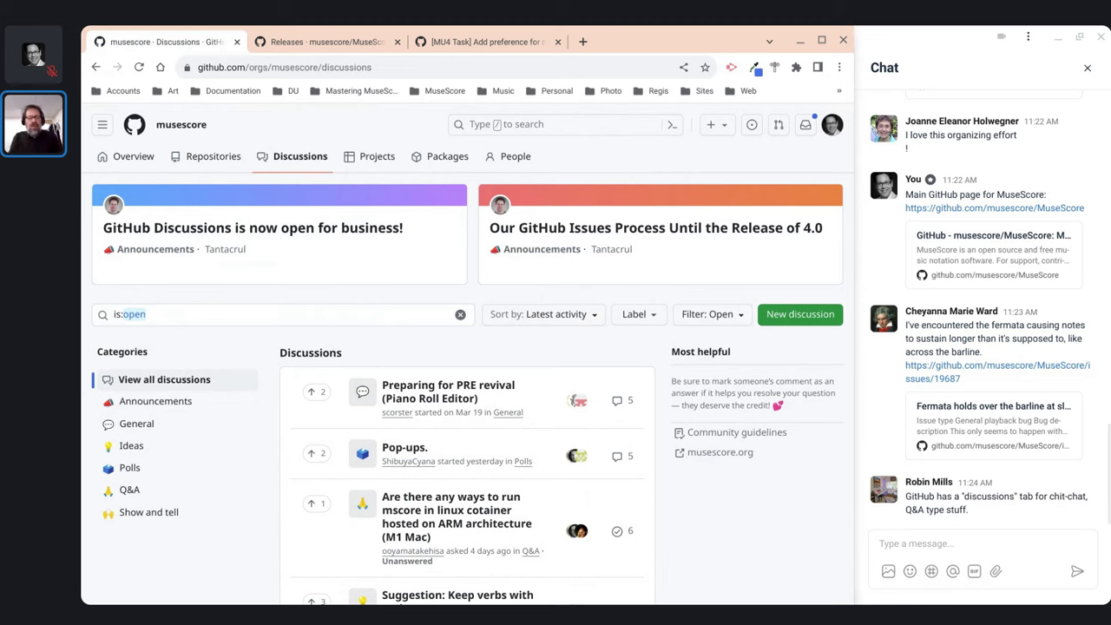
# Switch to the MuseScore window showing the score "In the Bleak Mid-Winter"
pyautogui.hotkey('alt', 'Tab')
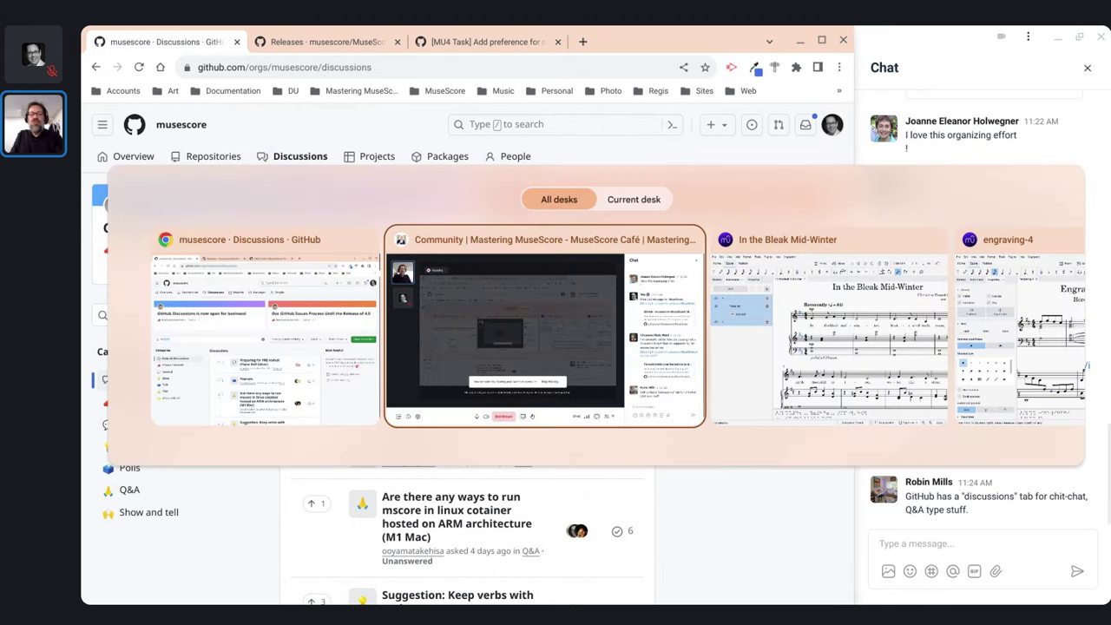
pyautogui.hotkey('alt', 'Tab')
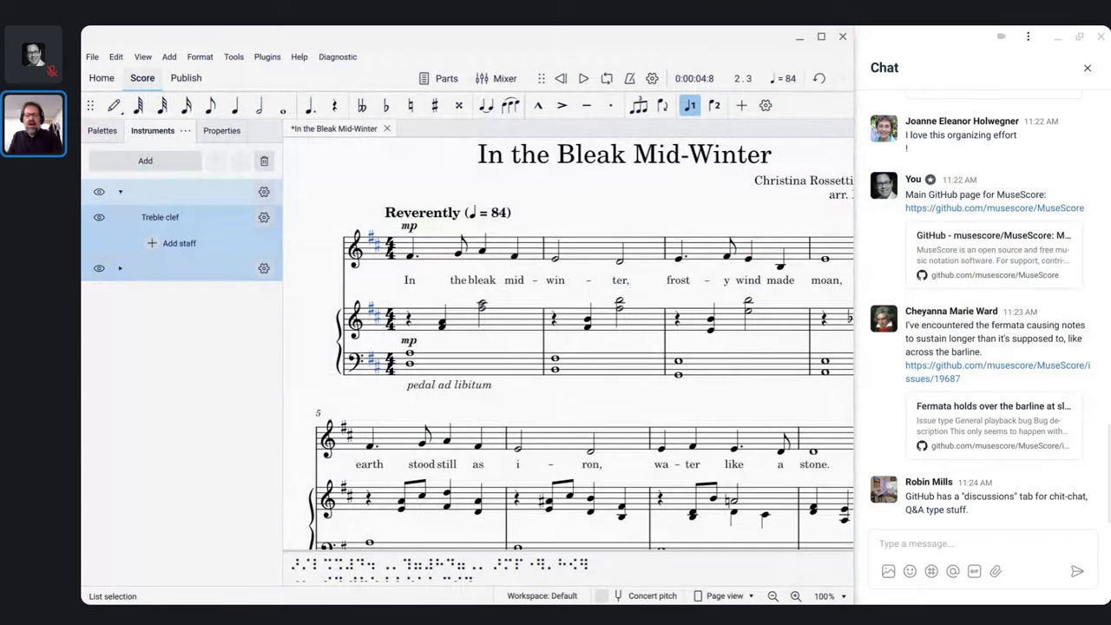
# Switch to the MuseScore window with the "MuseScore Cafe" score and go to the start of the score
pyautogui.hotkey('alt', 'Tab')
pyautogui.hotkey('alt', 'Tab')
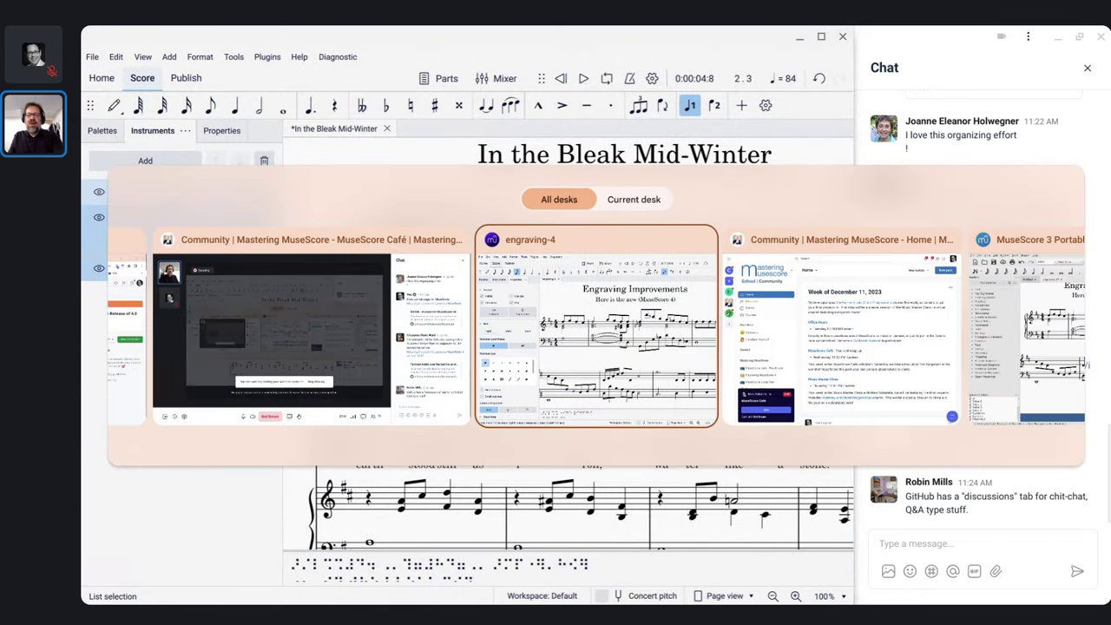
pyautogui.hotkey('alt', 'Tab')
pyautogui.hotkey('alt', 'Tab')
pyautogui.hotkey('alt', 'Tab')
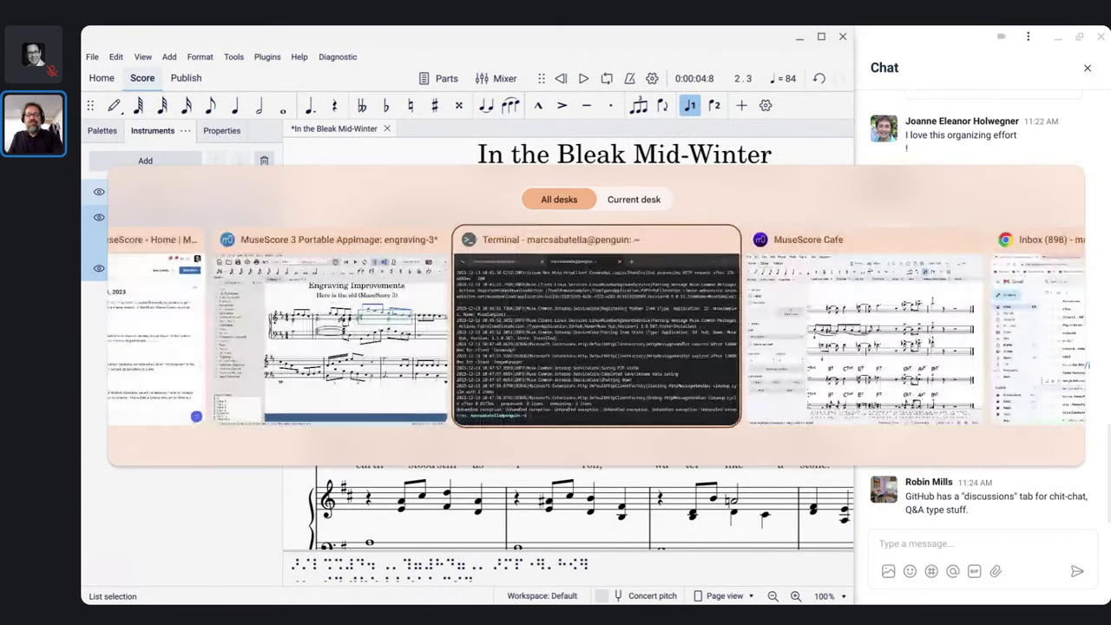
pyautogui.hotkey('alt', 'Tab')
pyautogui.hotkey('ctrl', 'Home')
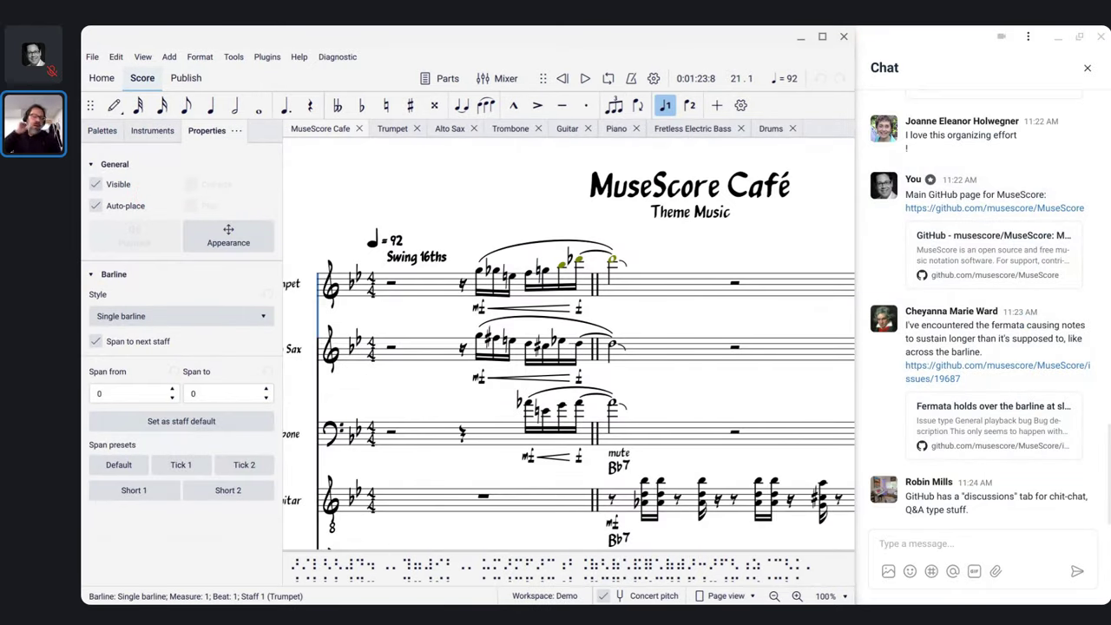
# Switch to the Terminal and launch Muse Sounds Manager from the command line
pyautogui.moveTo(420, 597)
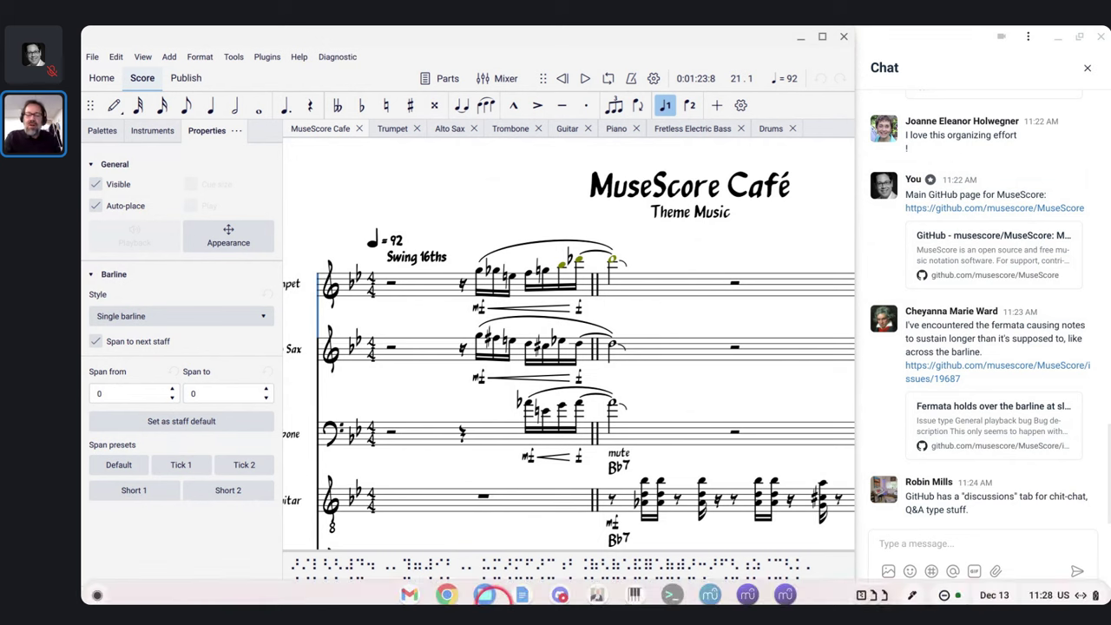
pyautogui.click(673, 590)
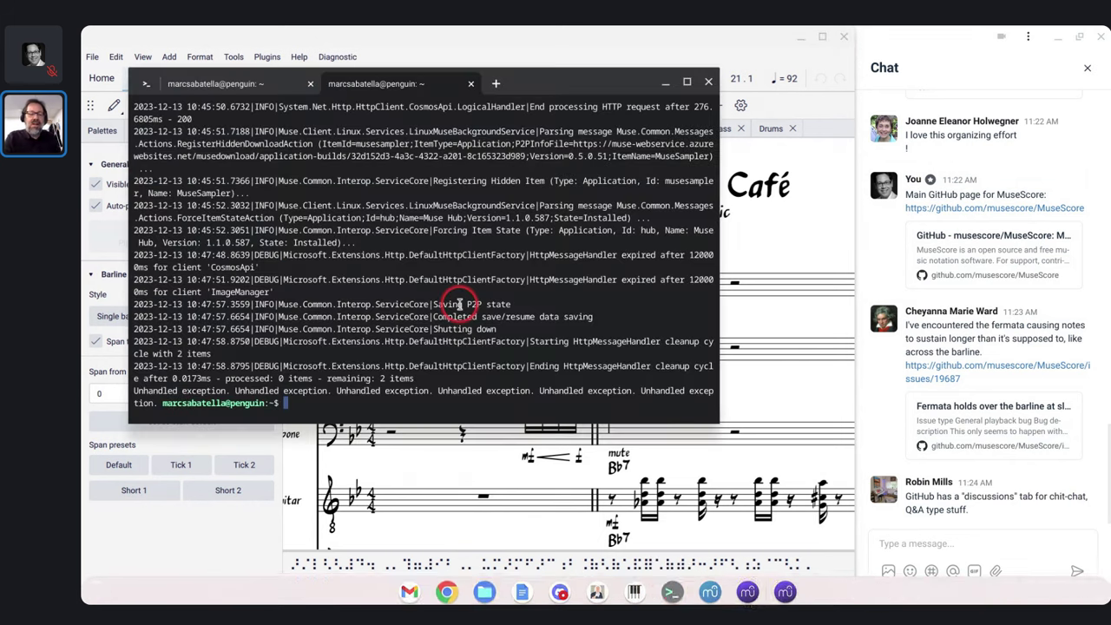
pyautogui.press('Return')
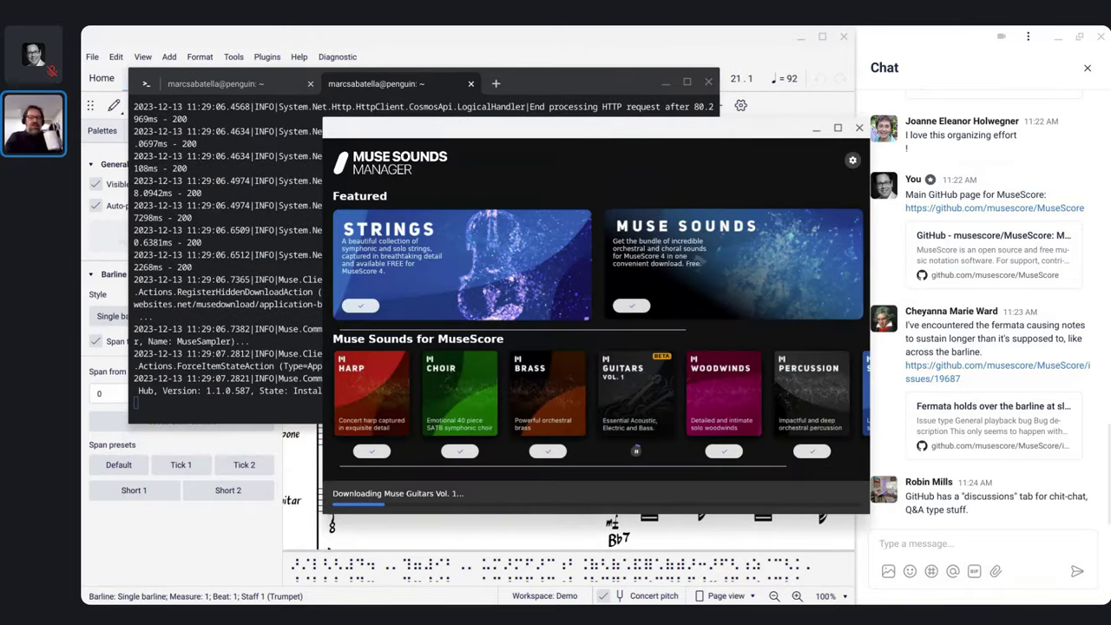
# Return to the "MuseScore Cafe" score and play it from the beginning
pyautogui.moveTo(781, 601)
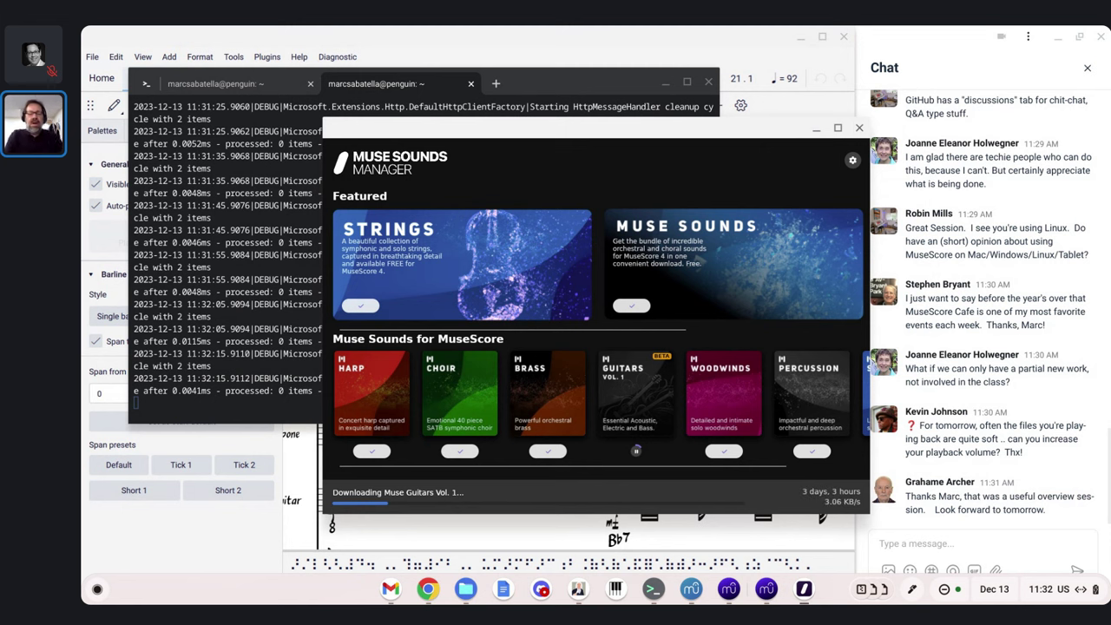
pyautogui.hotkey('alt', 'Tab')
pyautogui.hotkey('alt', 'Tab')
pyautogui.hotkey('alt', 'Tab')
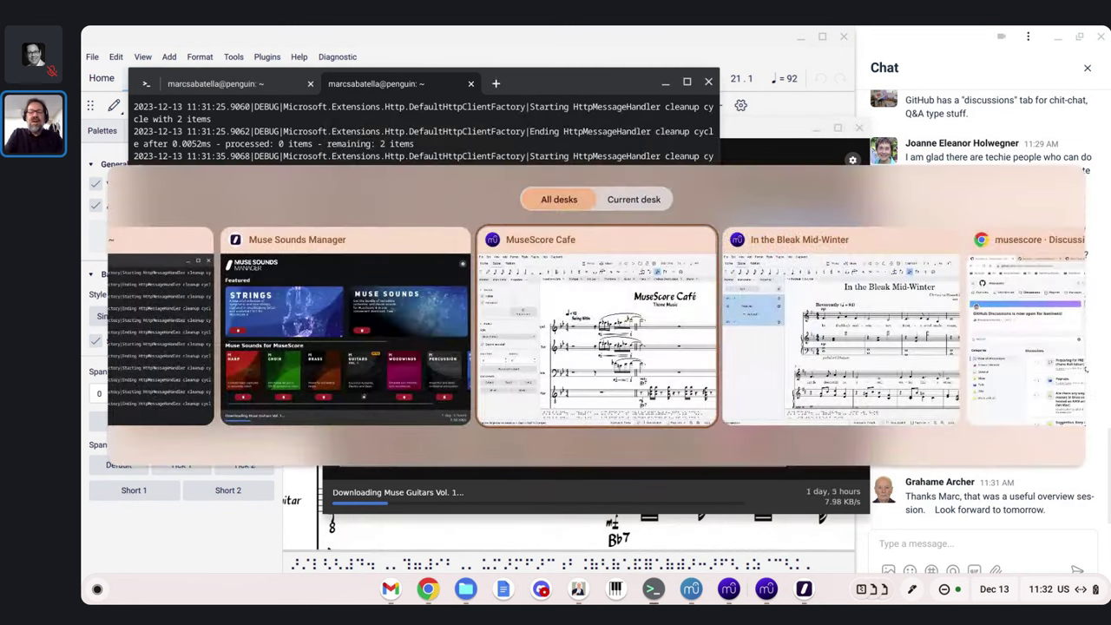
pyautogui.hotkey('ctrl', 'Home')
pyautogui.press('space')
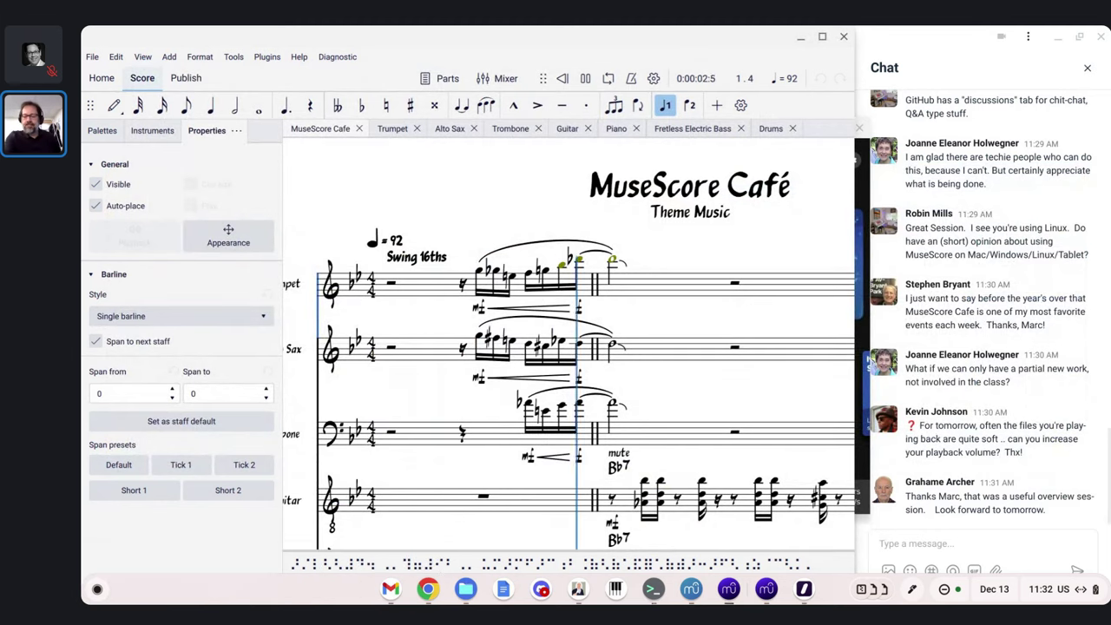
# Raise the system volume by two steps during playback and lower it again by two steps
pyautogui.press('XF86AudioRaiseVolume')
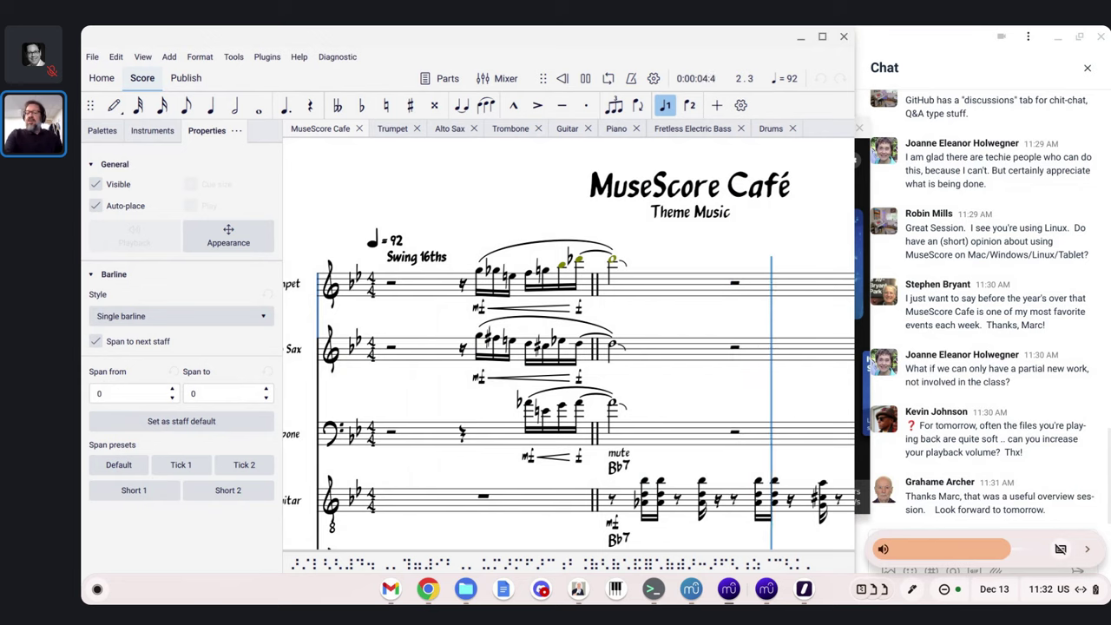
pyautogui.press('XF86AudioRaiseVolume')
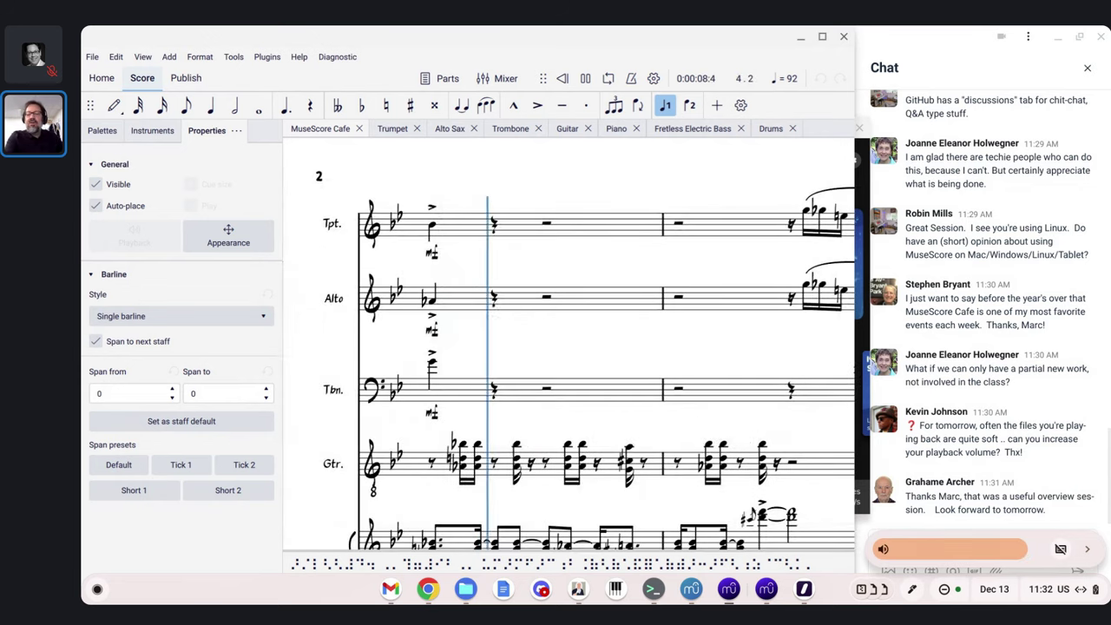
pyautogui.press('XF86AudioLowerVolume')
pyautogui.press('XF86AudioLowerVolume')
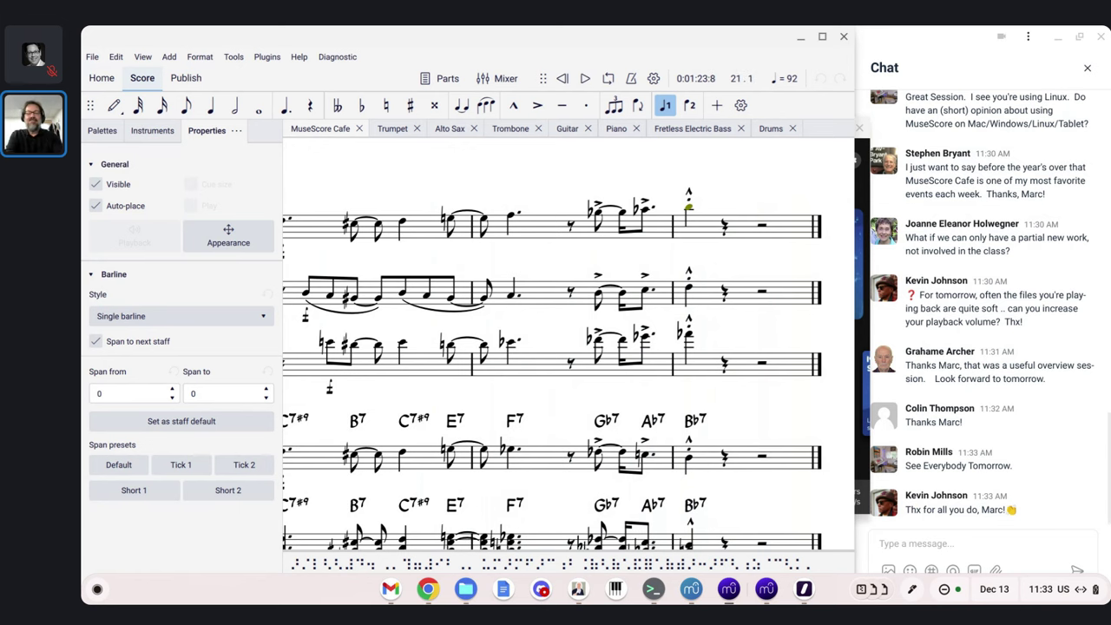
# Switch to the community live stream window and end the stream for all participants
pyautogui.hotkey('alt', 'Tab')
pyautogui.hotkey('alt', 'Tab')
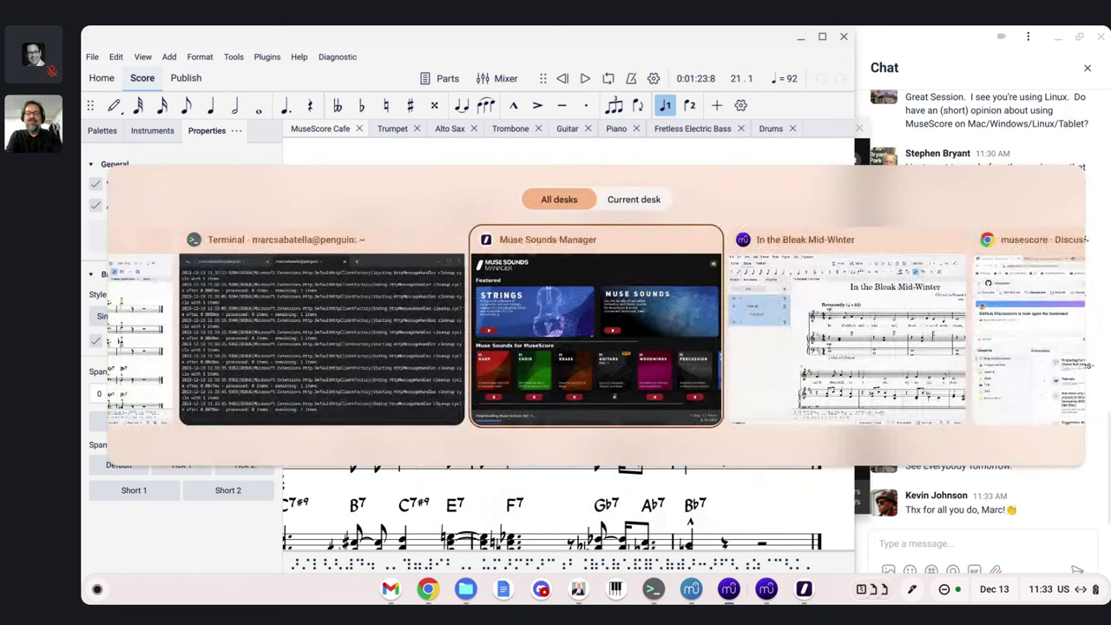
pyautogui.hotkey('alt', 'shift', 'Tab')
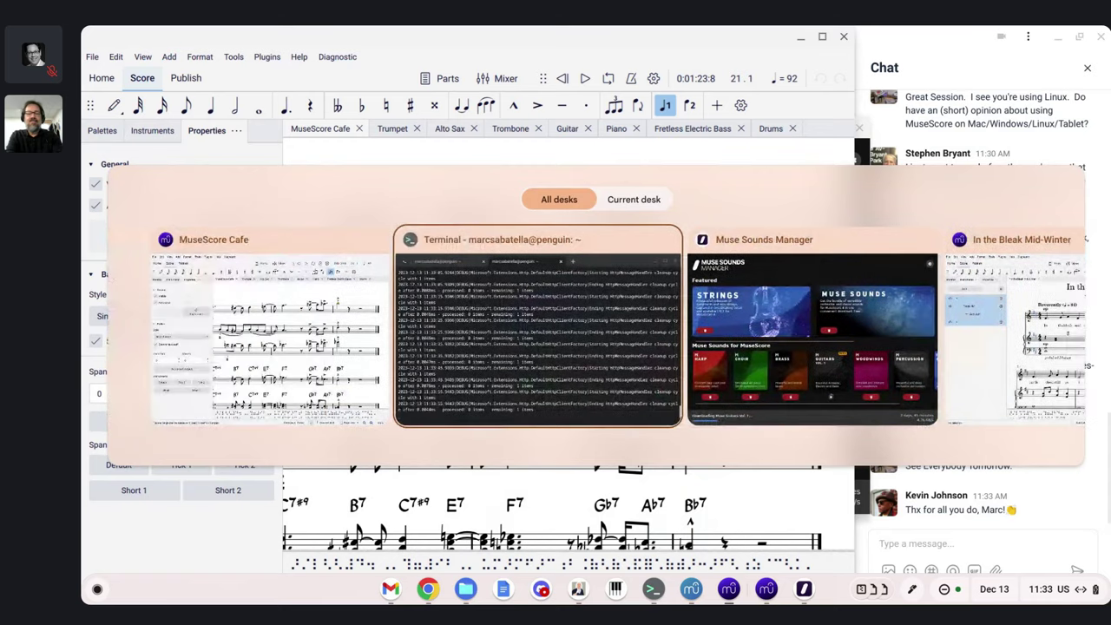
pyautogui.hotkey('alt', 'Tab')
pyautogui.hotkey('alt', 'Tab')
pyautogui.hotkey('alt', 'Tab')
pyautogui.hotkey('alt', 'Tab')
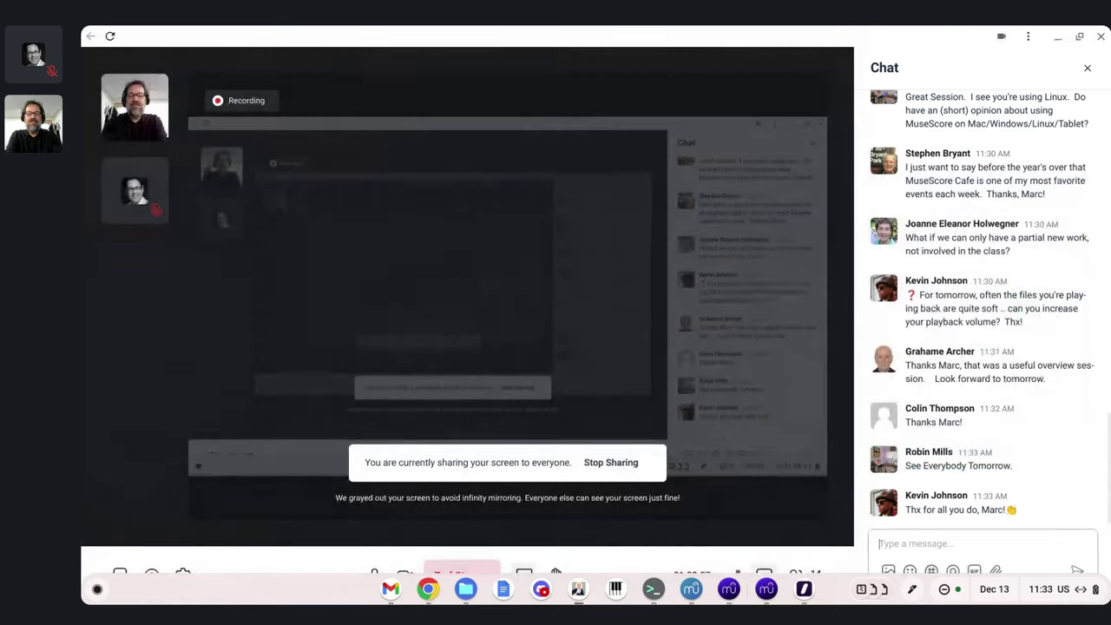
pyautogui.click(613, 495)
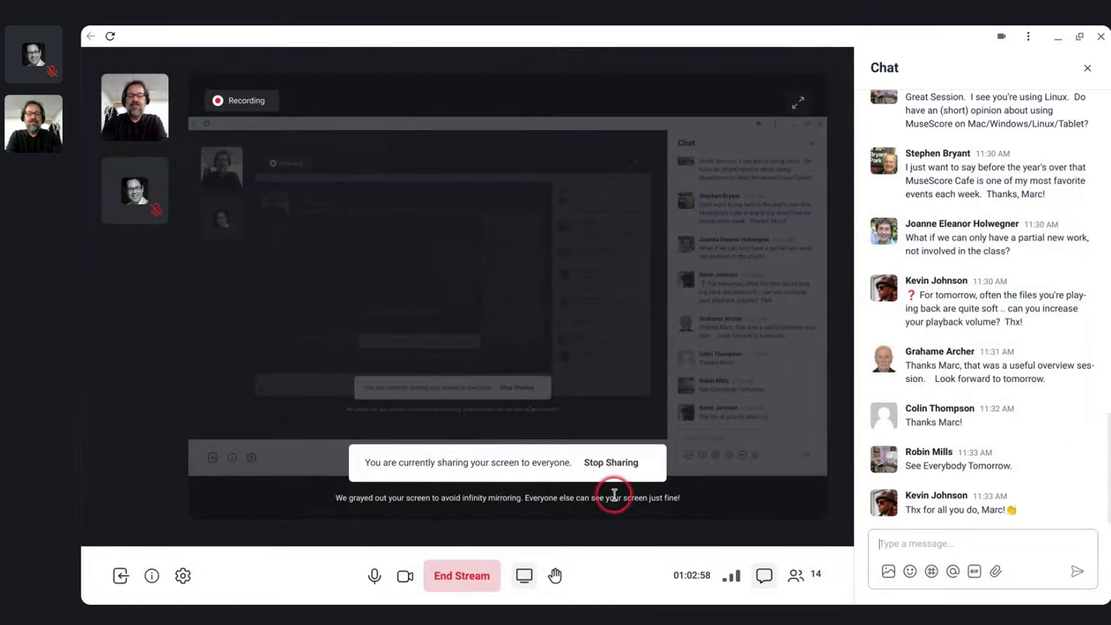
pyautogui.click(485, 577)
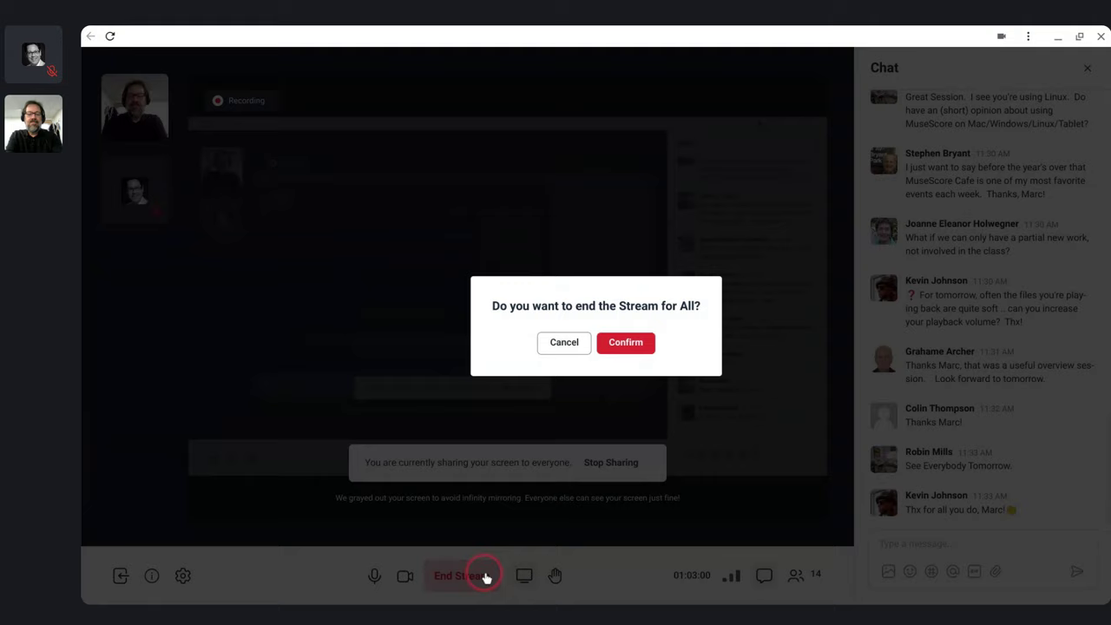
pyautogui.click(628, 346)
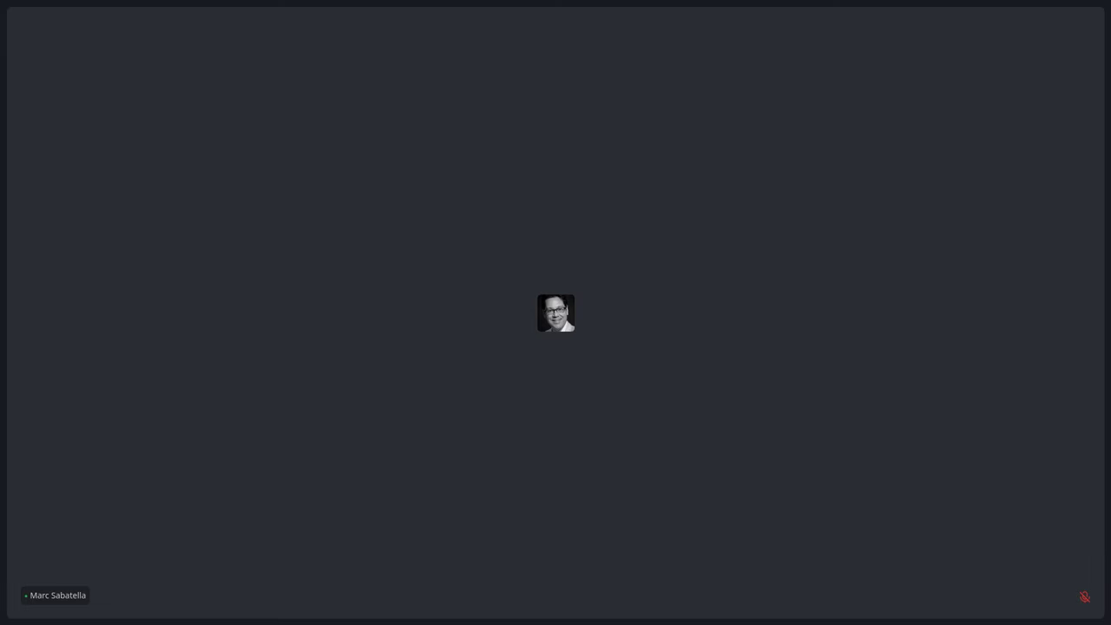